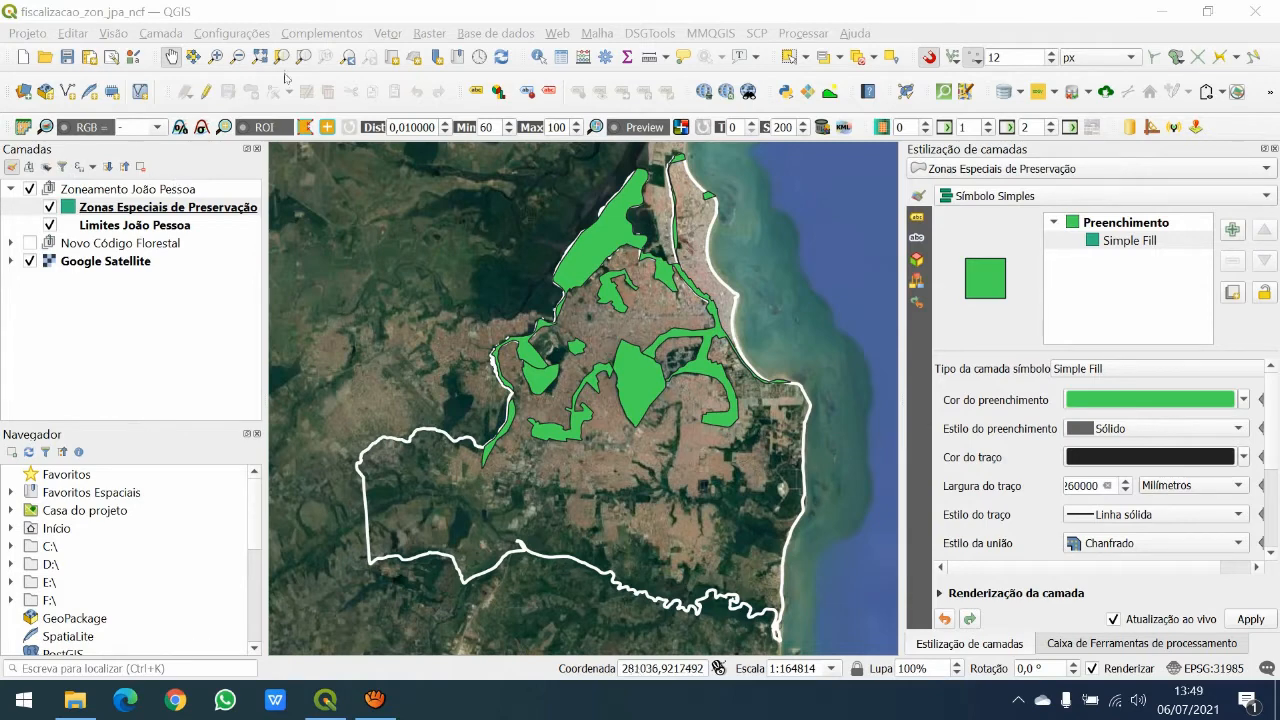
- Hide and show the Zoneamento João Pessoa layer group to compare the map with and without it
left_click(280, 4)
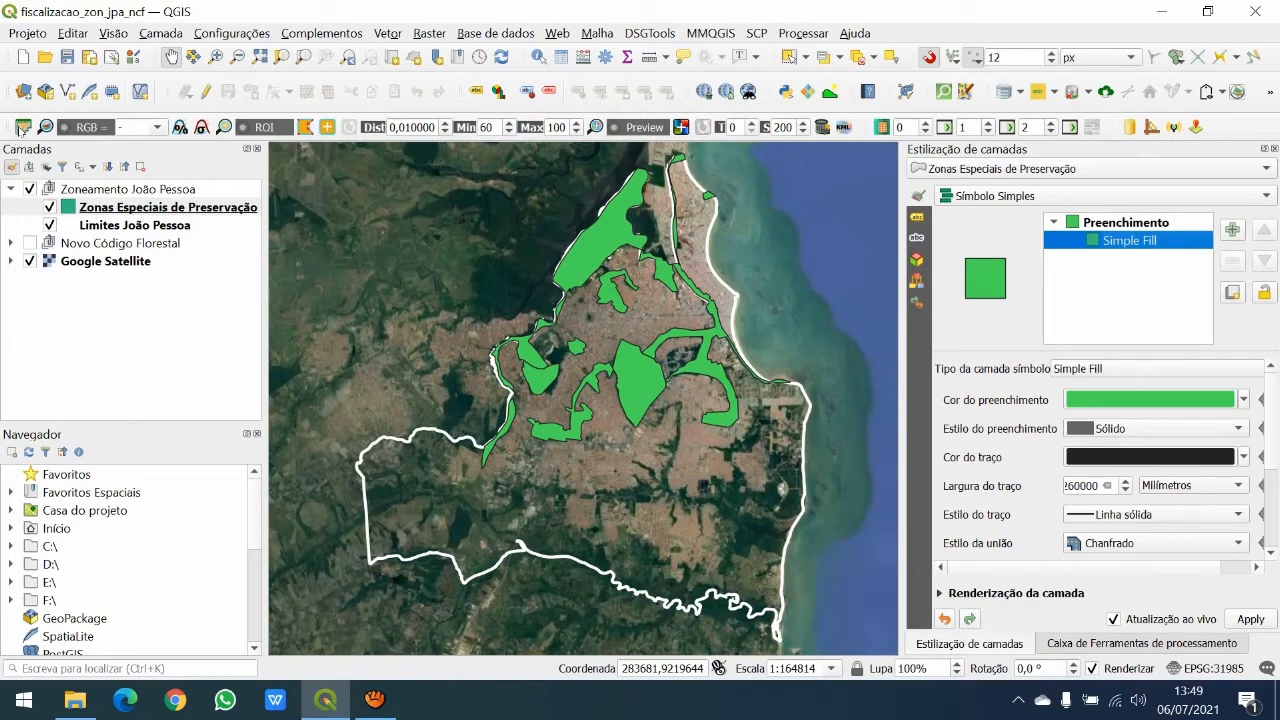
left_click(30, 189)
left_click(30, 189)
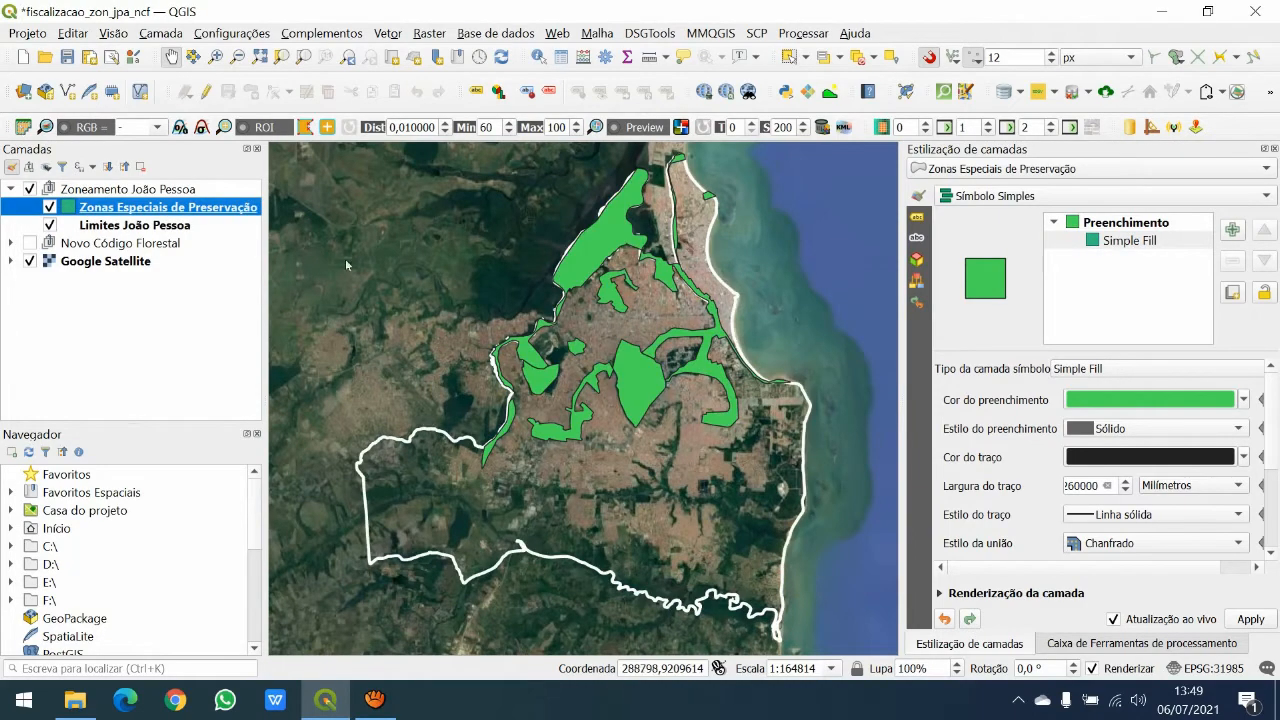
- Switch to File Explorer and open the Dados folder inside Aulas > Fiscalizacao_ambiental
left_click(75, 699)
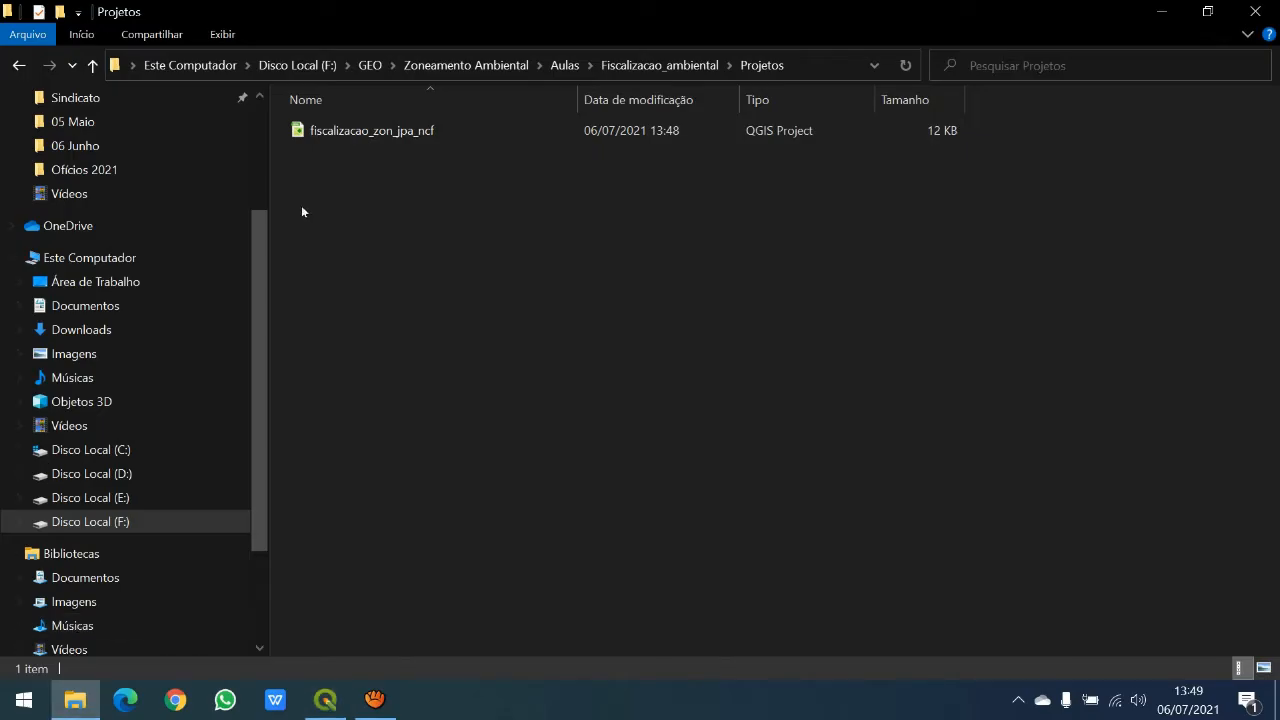
left_click(565, 65)
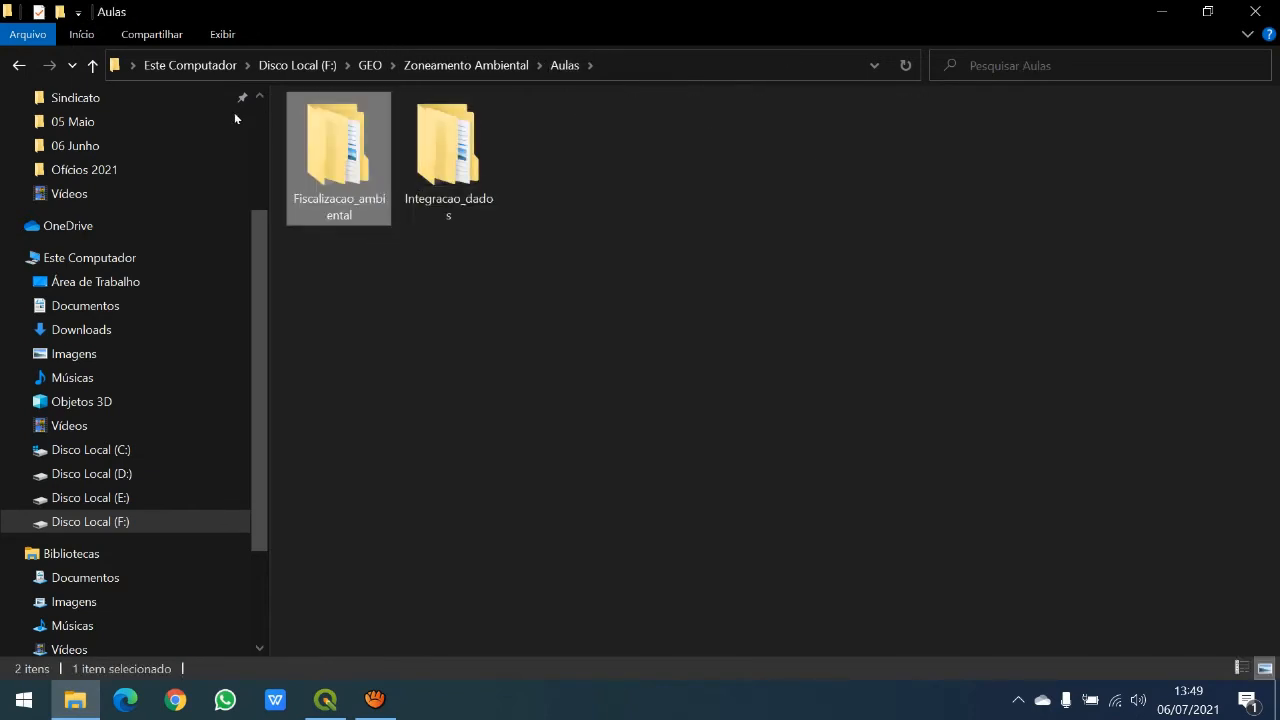
key("Return")
key("Up")
key("Up")
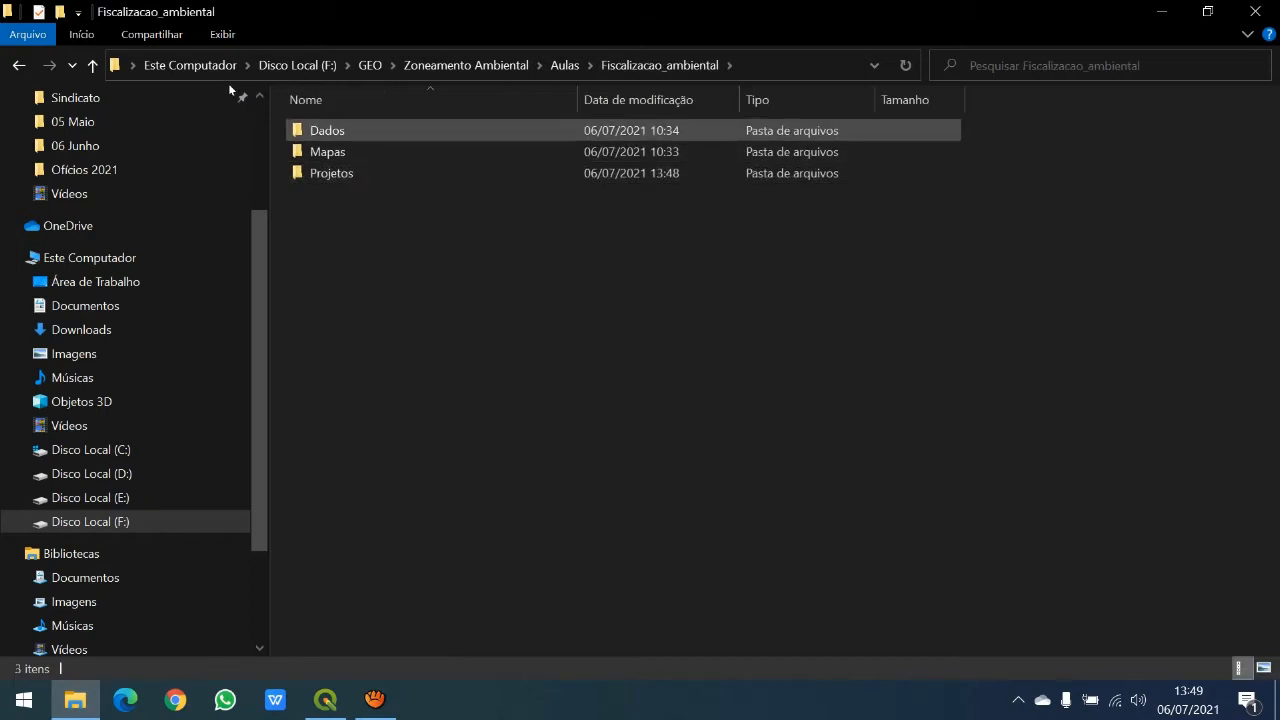
key("Return")
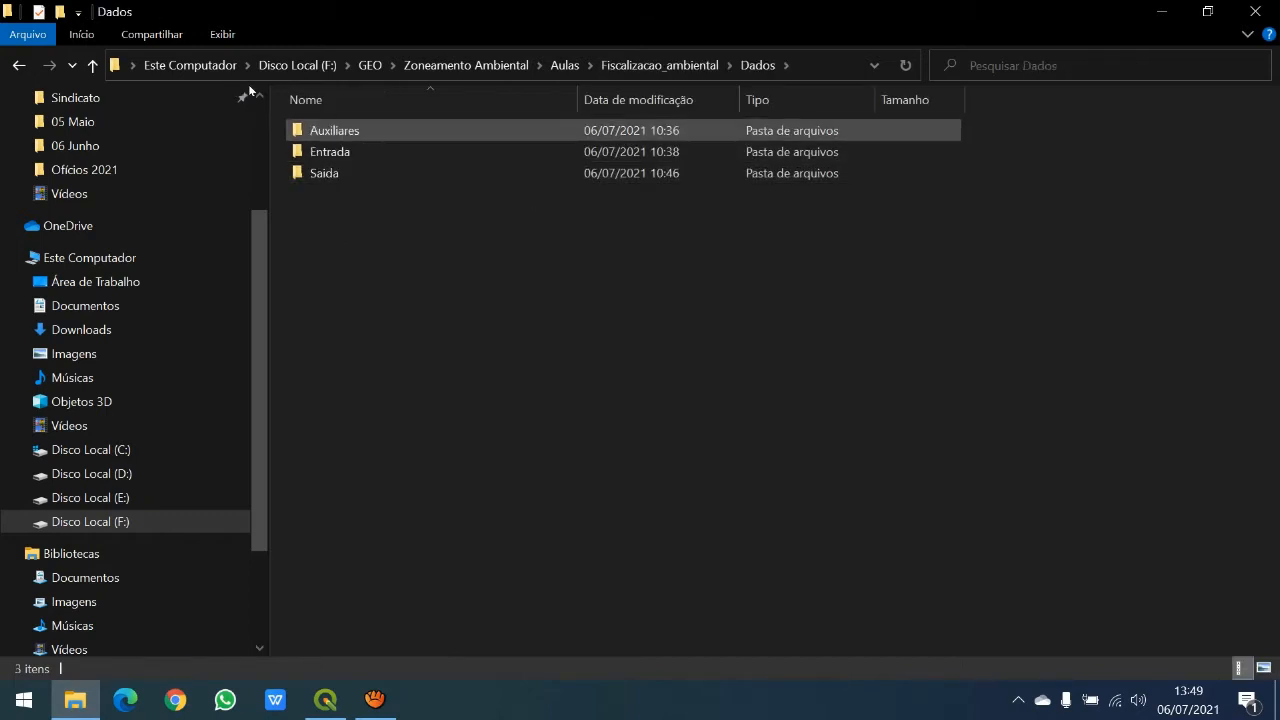
- Look through the Mapas and Projetos folders of Fiscalizacao_ambiental, and return to QGIS
key("BackSpace")
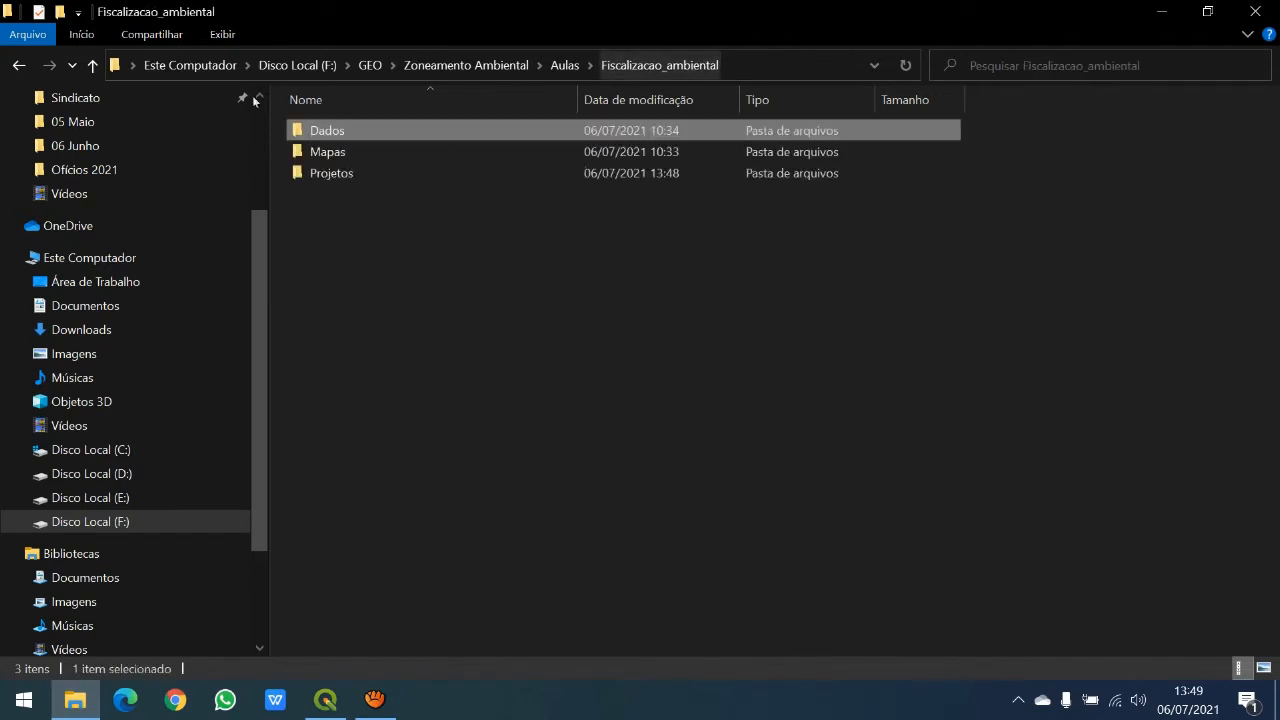
key("Down")
key("Return")
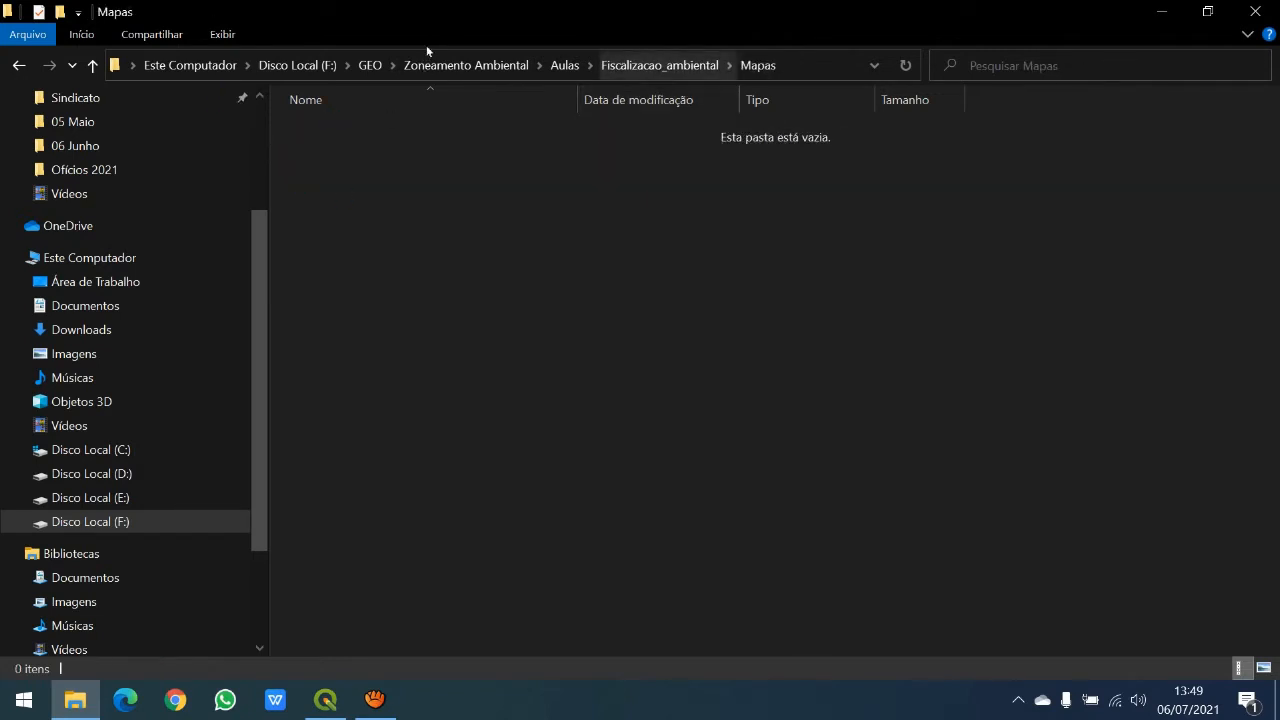
left_click(639, 66)
left_click(339, 175)
key("Return")
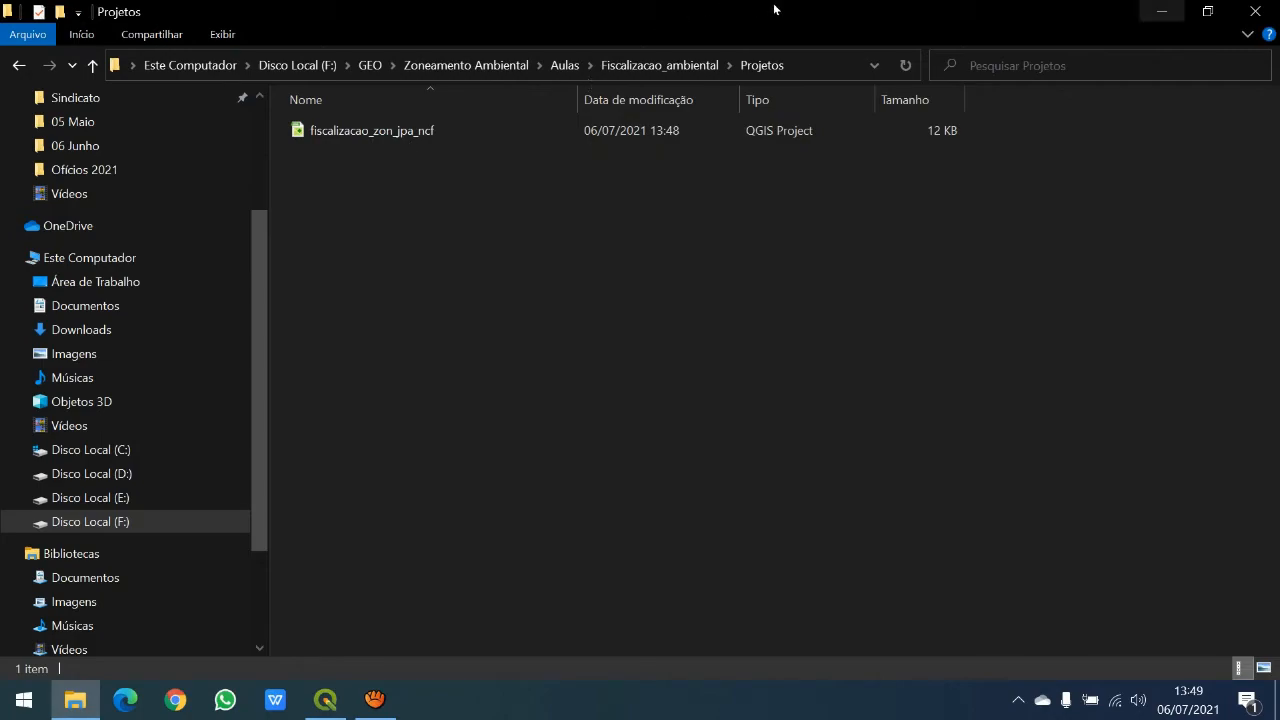
left_click(1162, 11)
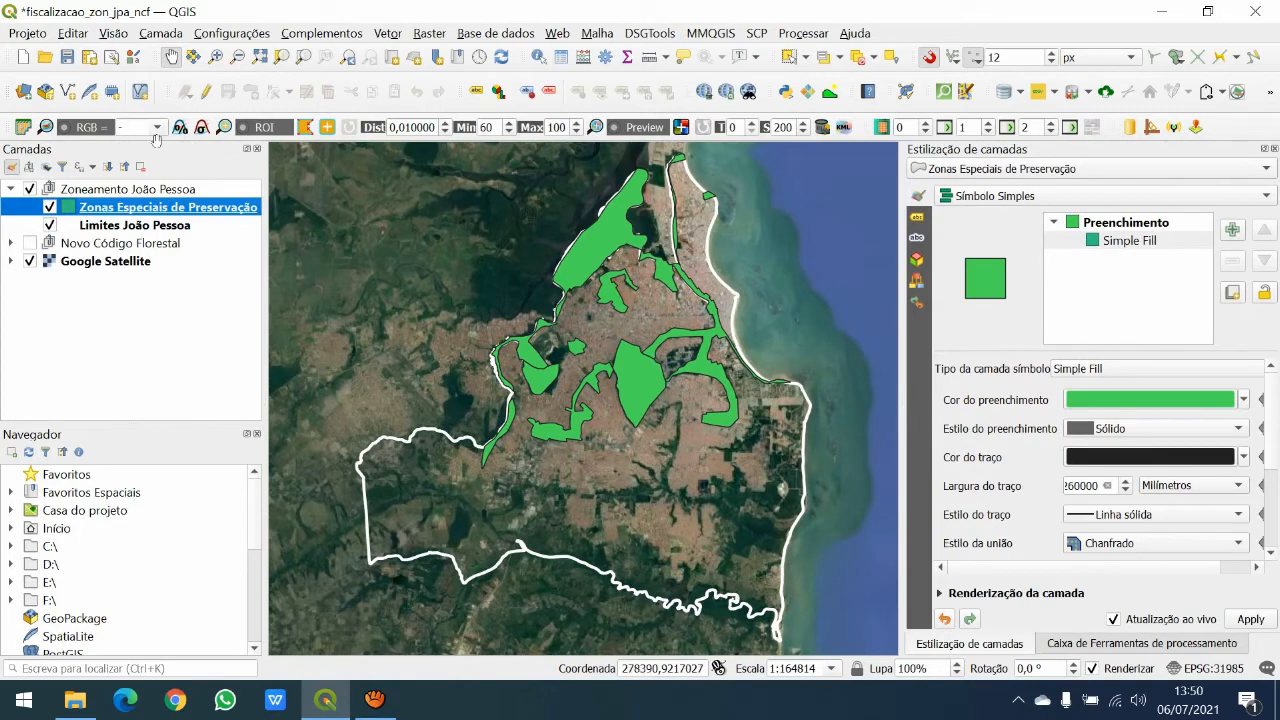
- Open the attribute table of Zonas Especiais de Preservação and sort it ascending by the ZONA column
right_click(206, 207)
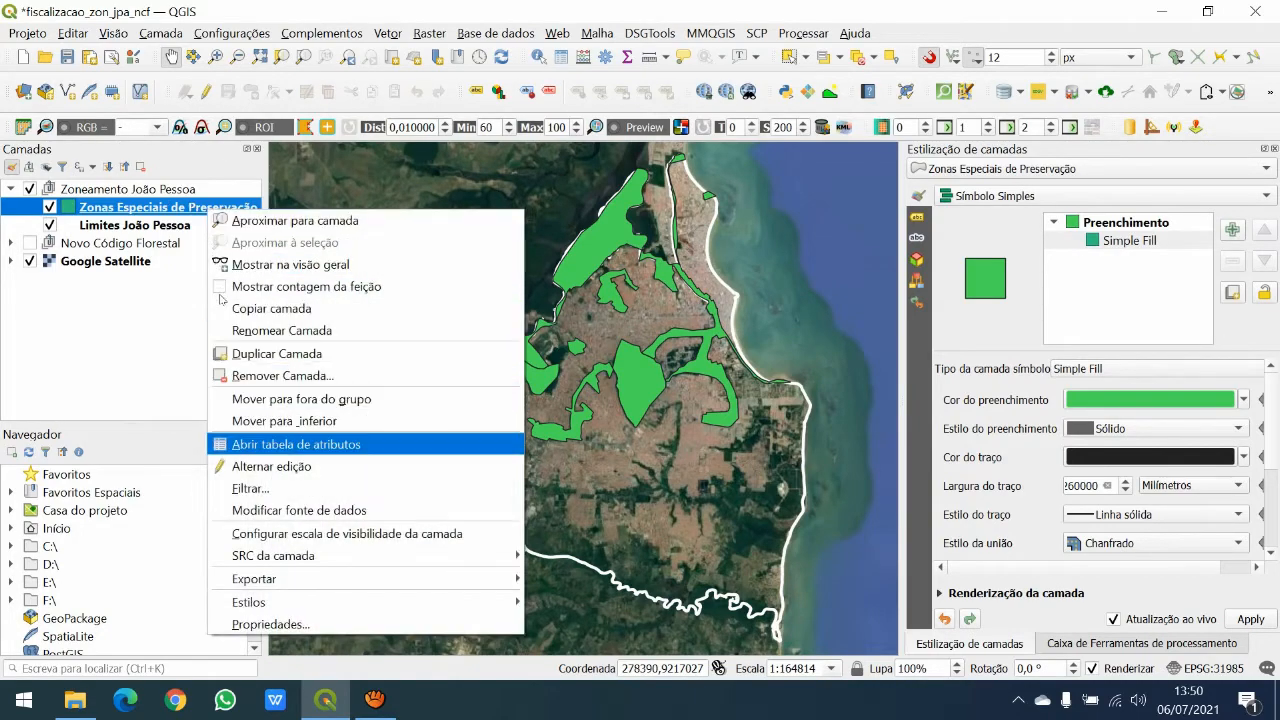
left_click(330, 444)
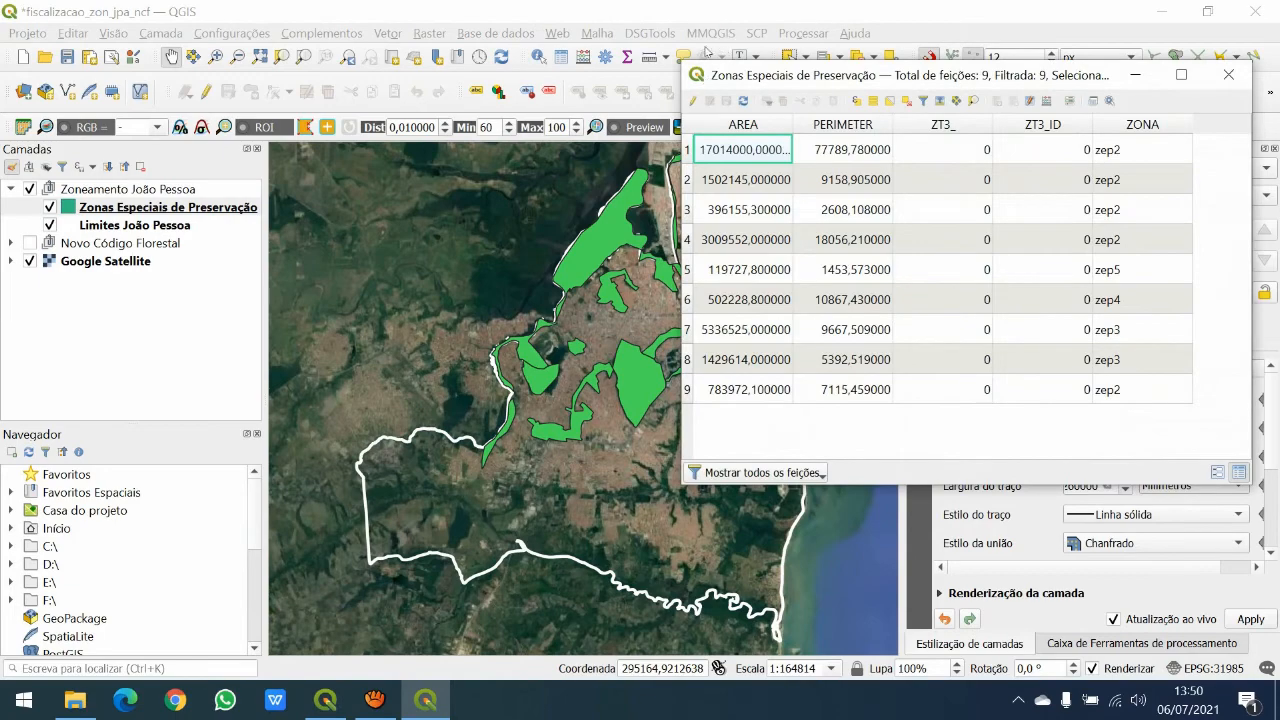
left_click_drag(1023, 76, 632, 138)
left_click_drag(554, 149, 499, 154)
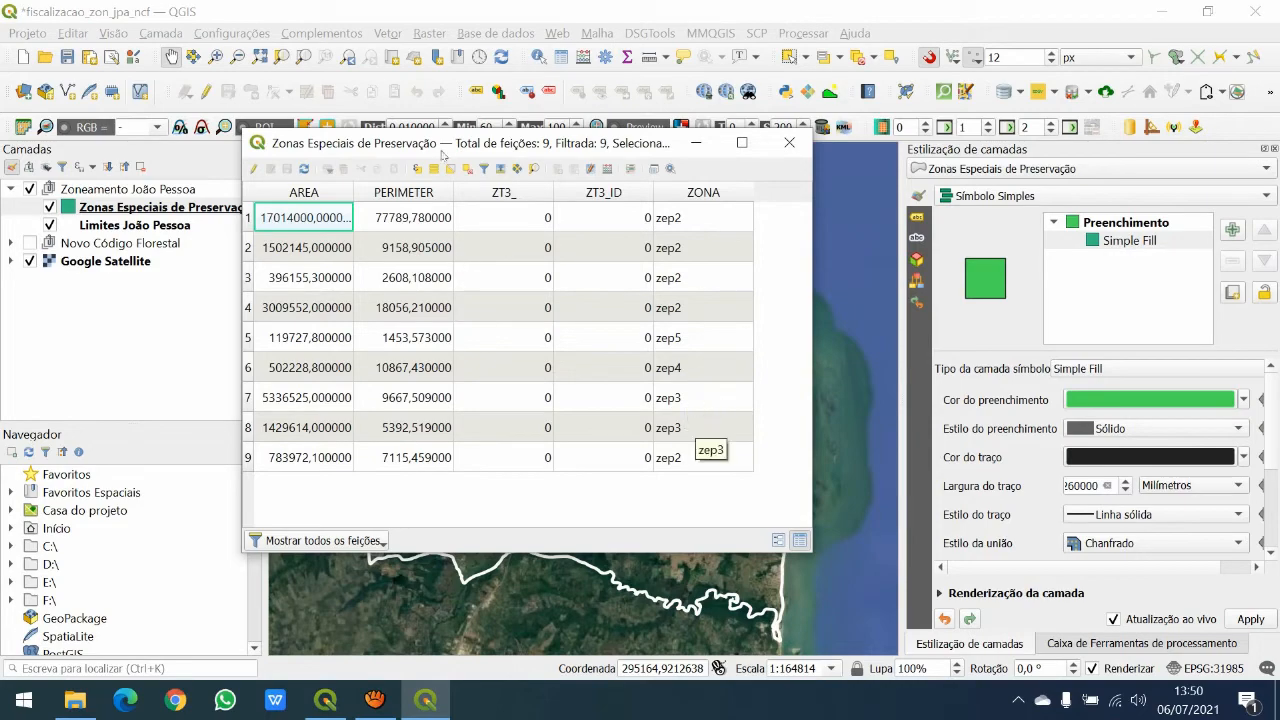
left_click(700, 192)
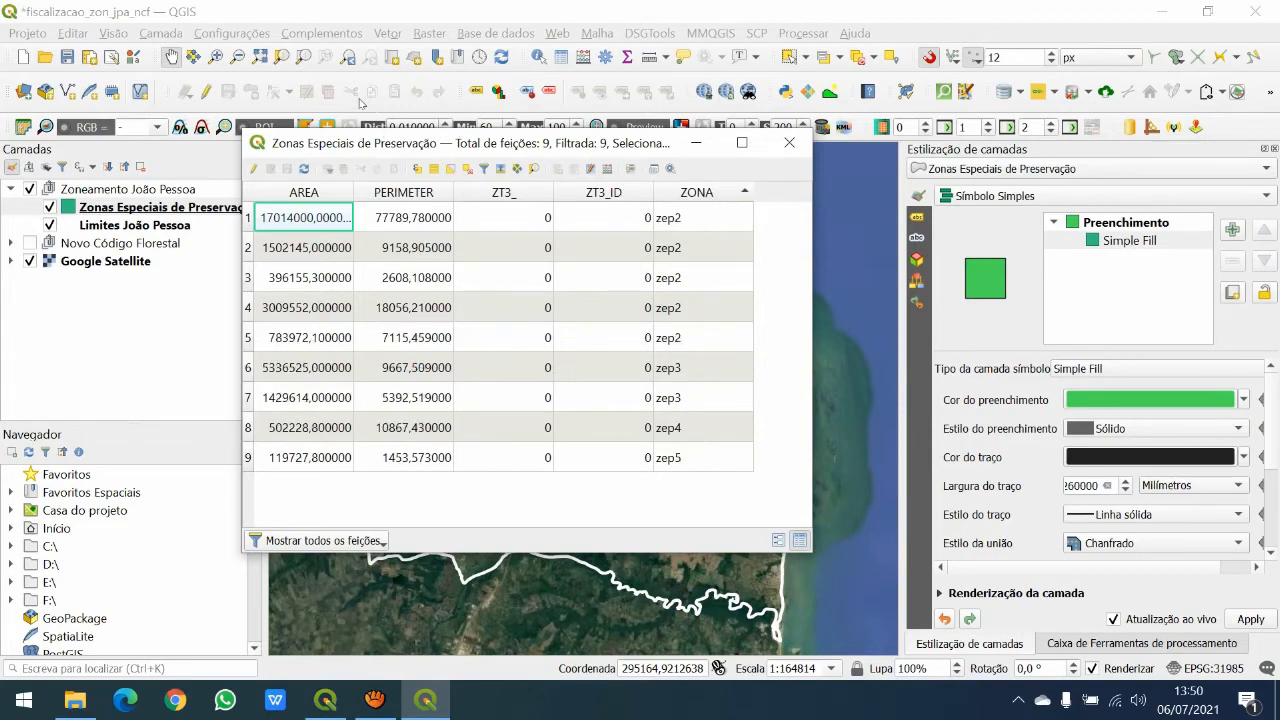
left_click_drag(400, 143, 325, 168)
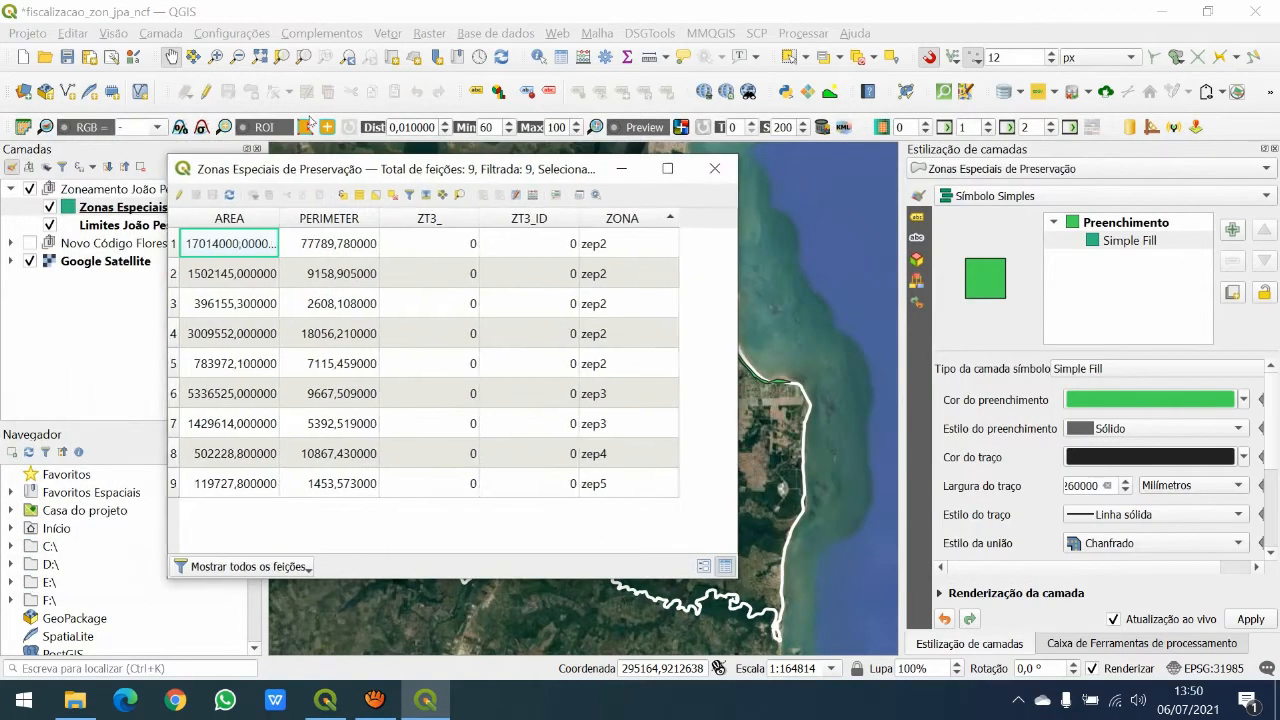
left_click_drag(310, 121, 228, 79)
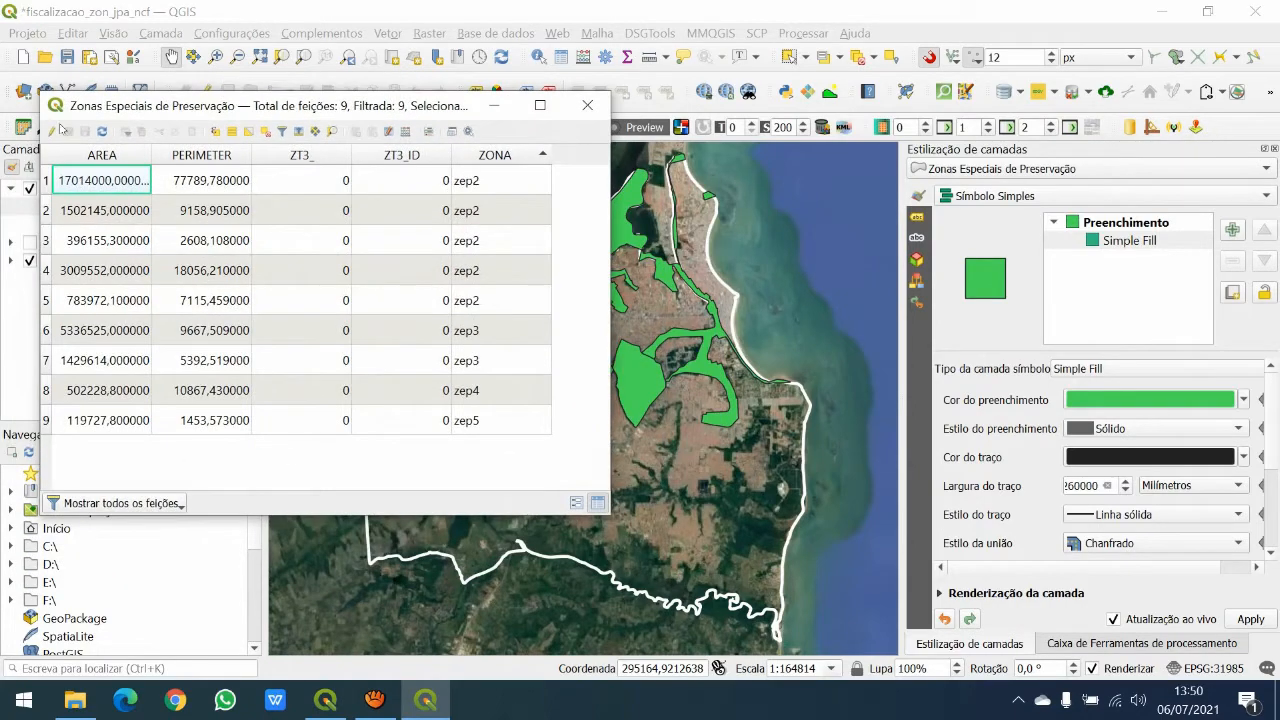
- Select all zep2 features in the attribute table and uncover the map to see where they lie
left_click(47, 178)
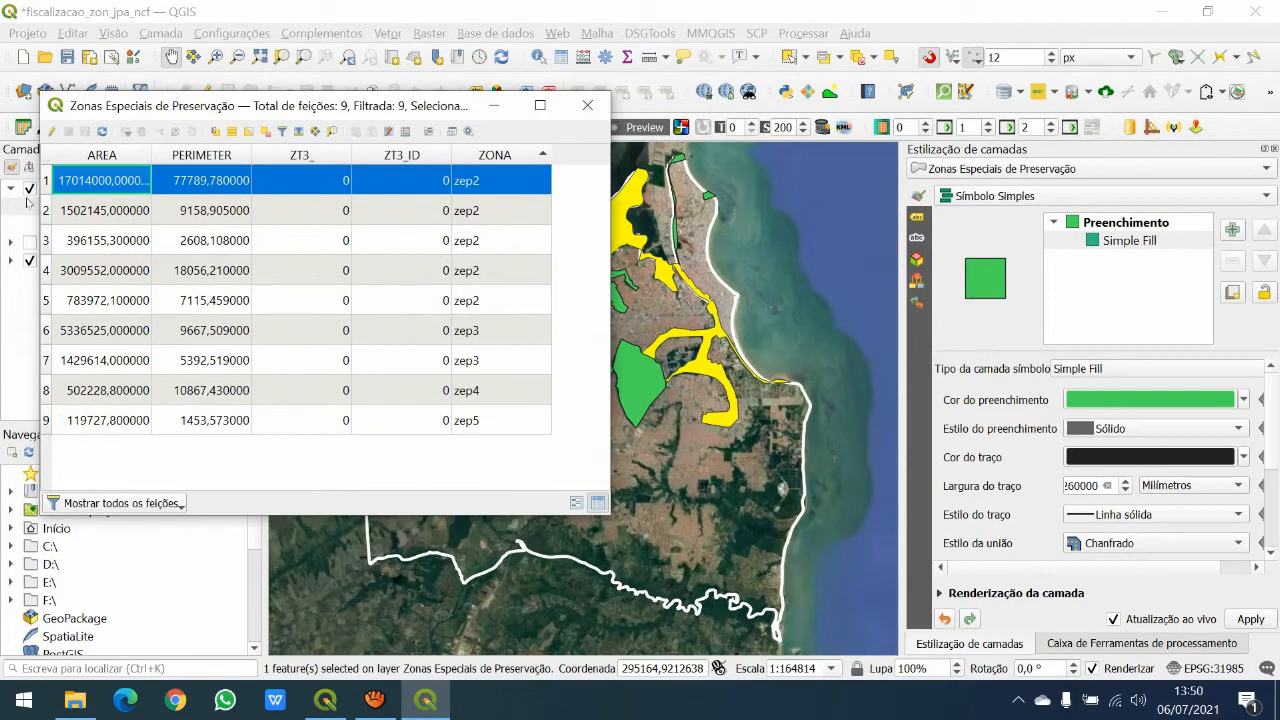
key("shift+Down")
key("shift+Down")
key("shift+Down")
key("shift+Down")
left_click_drag(200, 105, 276, 100)
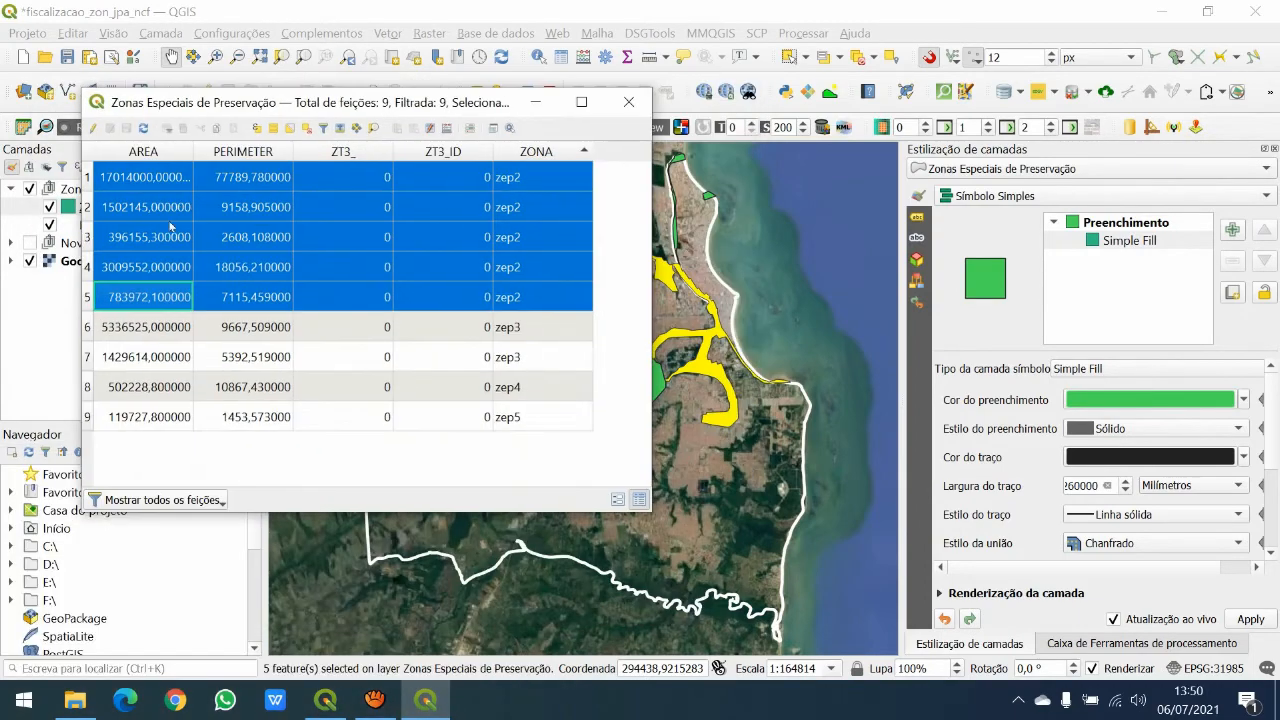
- Select both zep3 features in the table and move the table aside to locate them on the map
key("Down")
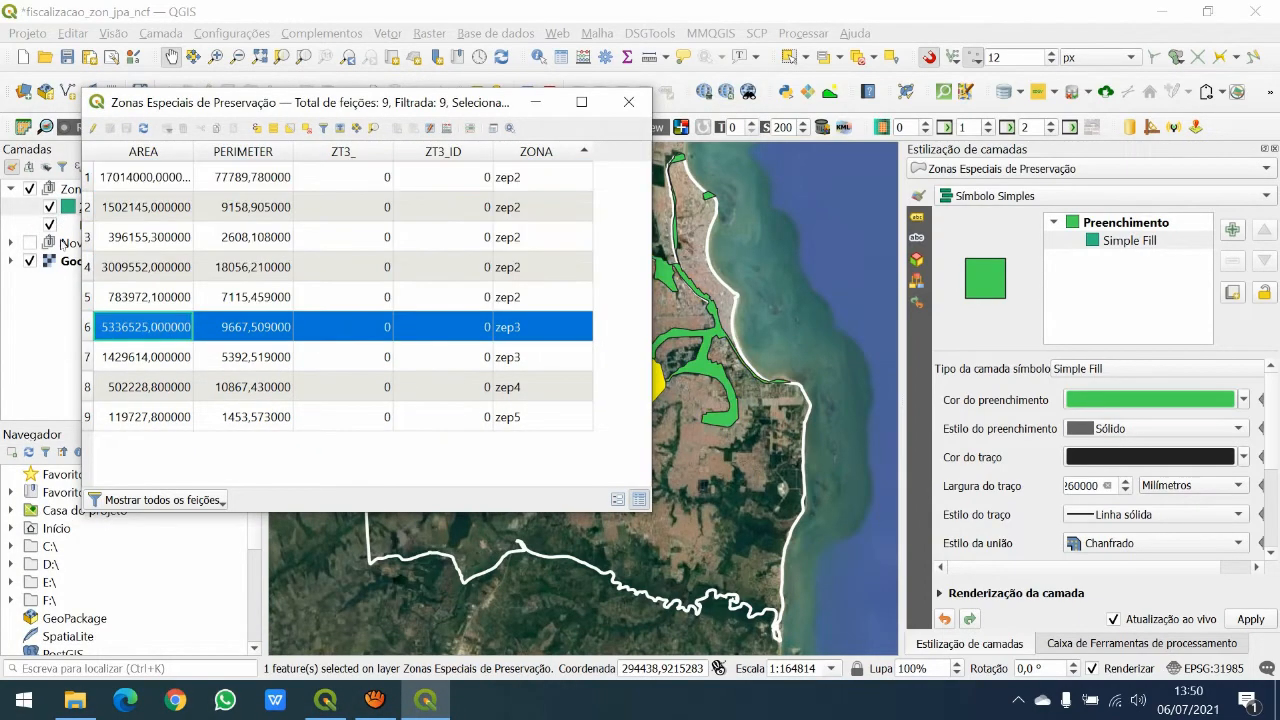
left_click(88, 358, "ctrl")
left_click_drag(367, 103, 1061, 211)
left_click_drag(900, 210, 230, 111)
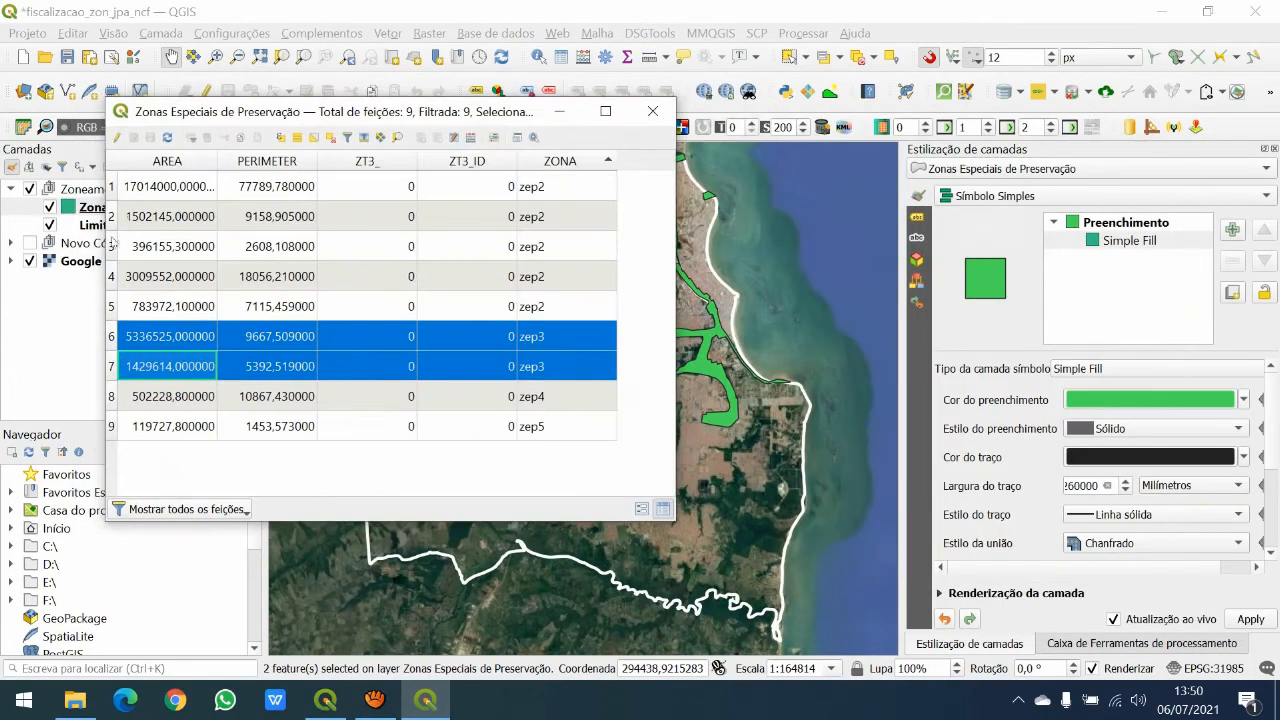
- Locate the zep4 zone and the zep5 zone on the map by selecting each one, and clear the selection
left_click(112, 396)
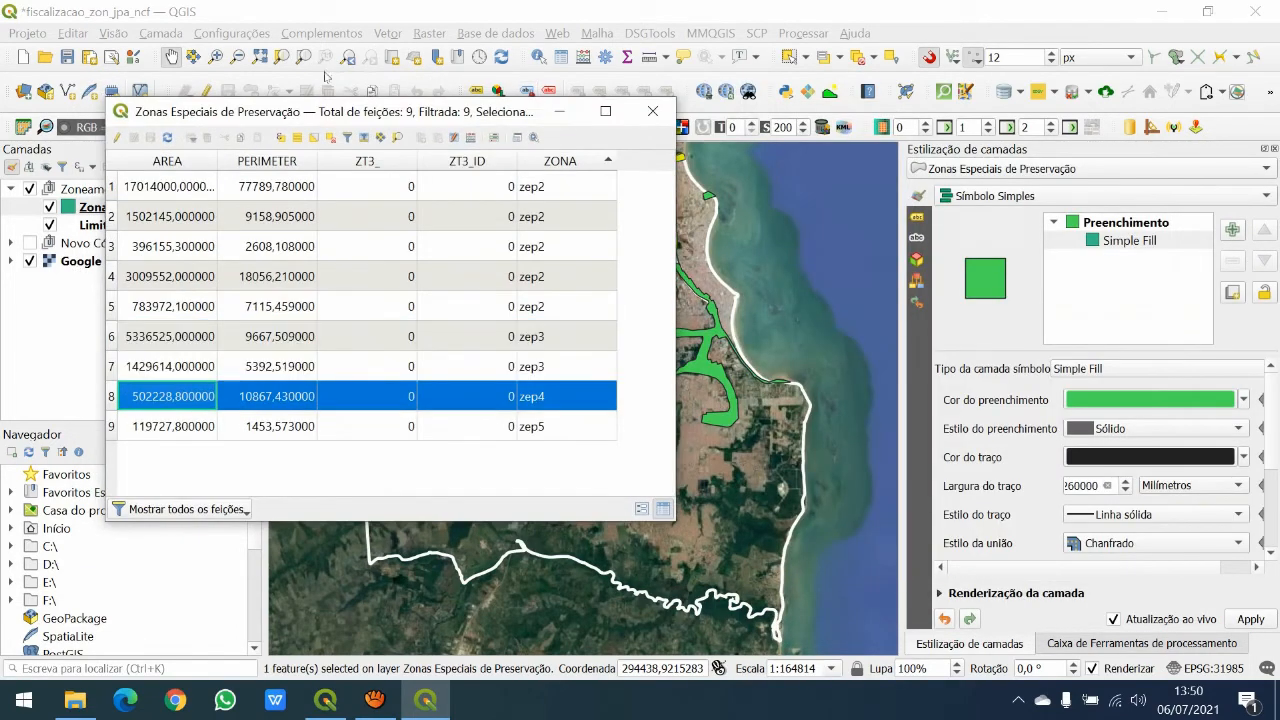
mouse_move(471, 112)
left_mouse_down()
mouse_move(408, 129)
mouse_move(1064, 126)
mouse_move(950, 491)
mouse_move(850, 409)
mouse_move(787, 297)
left_mouse_up()
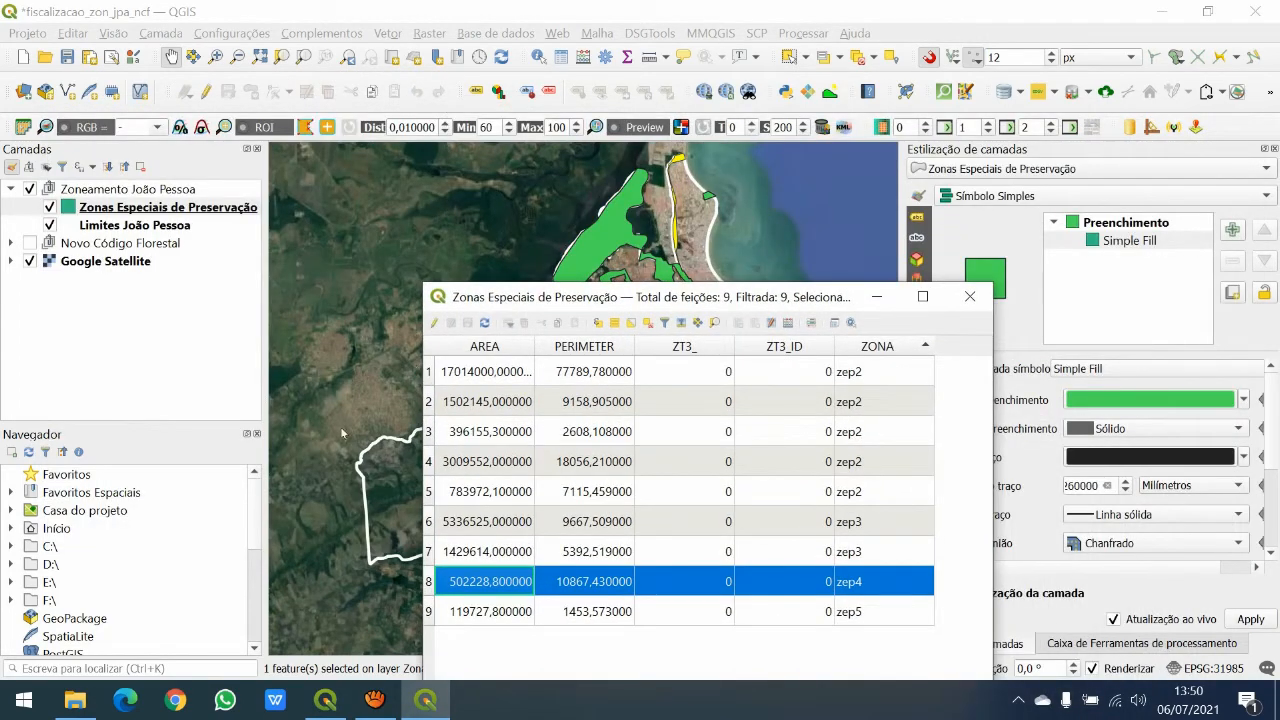
key("Down")
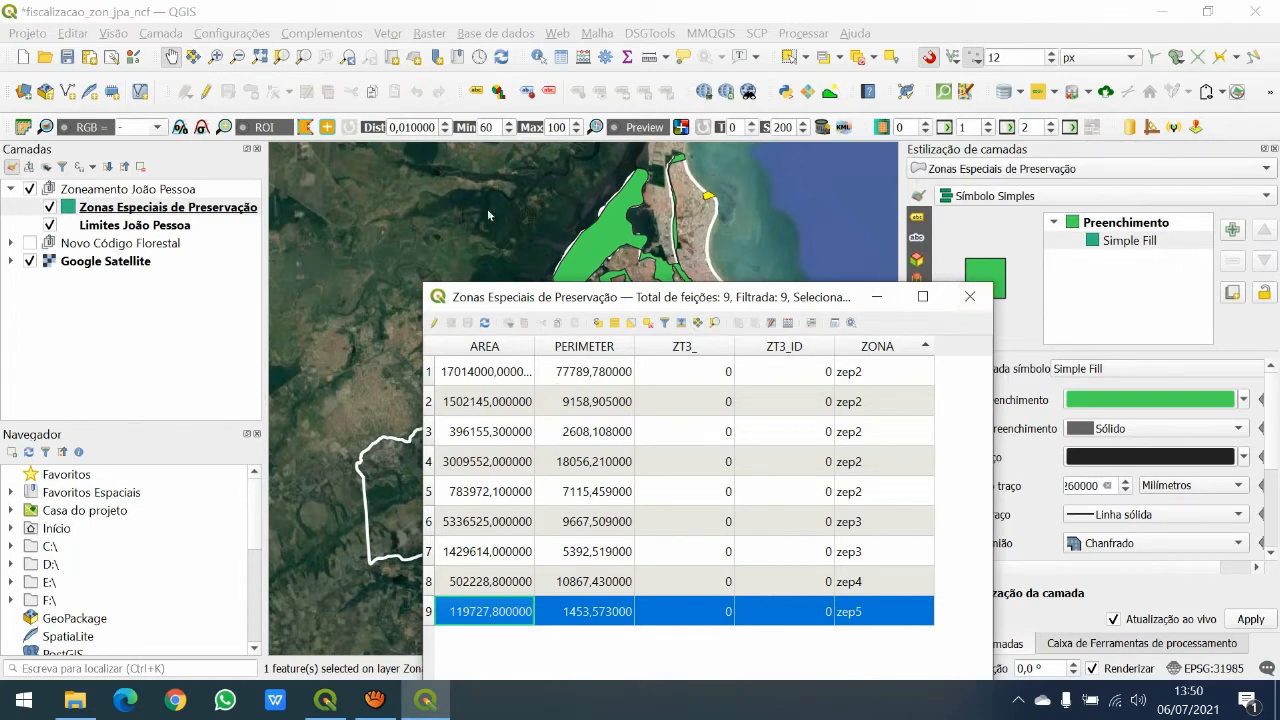
left_click_drag(470, 296, 652, 152)
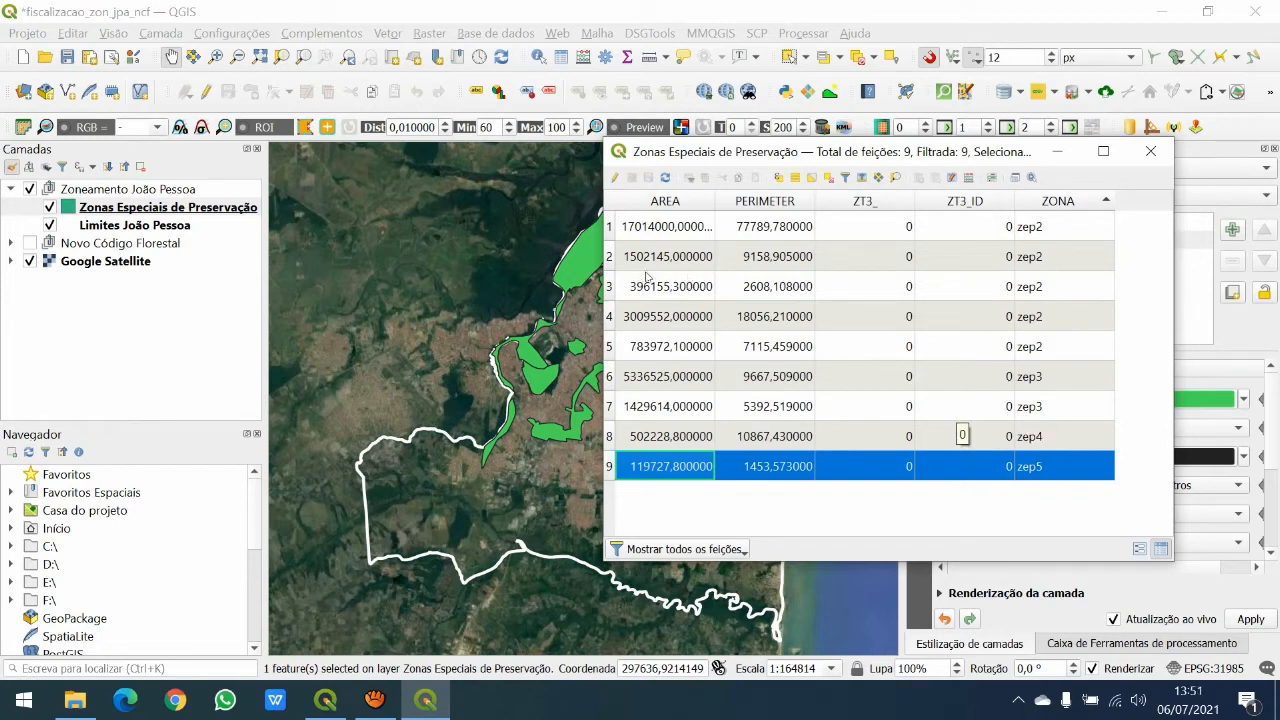
left_click_drag(695, 151, 781, 146)
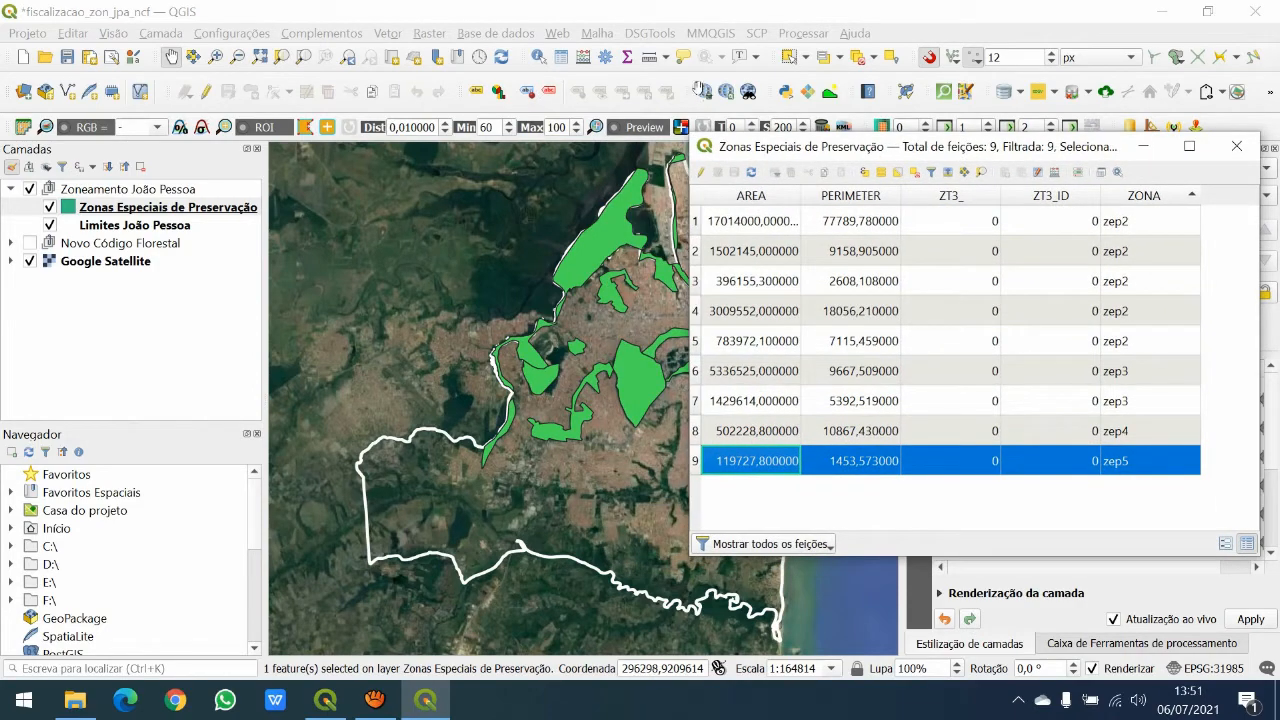
left_click_drag(946, 149, 906, 130)
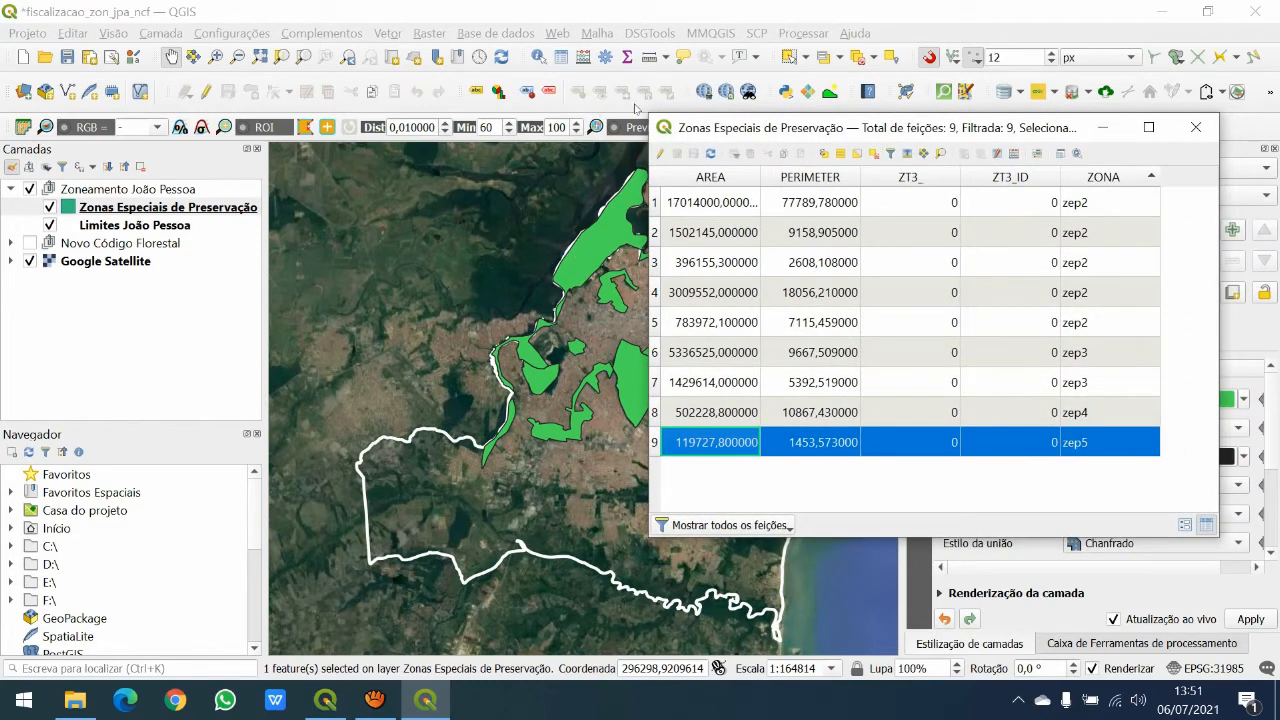
key("ctrl+shift+a")
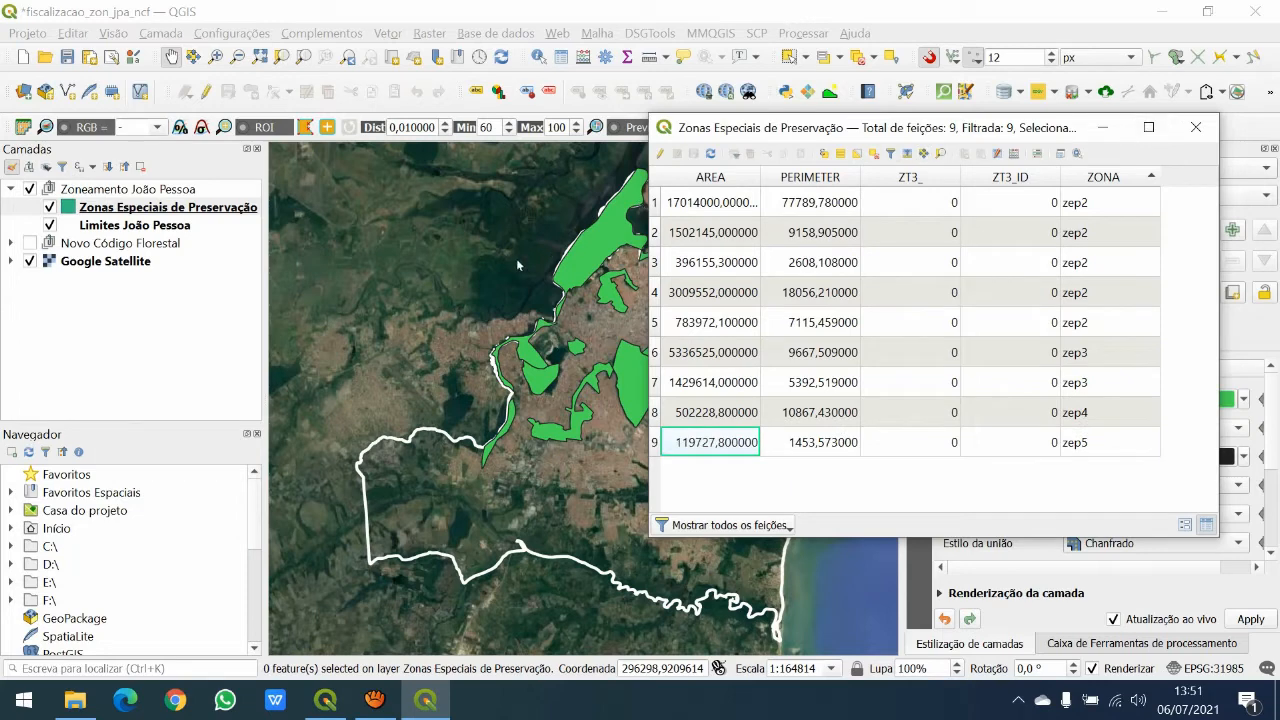
- Zoom the map to the second zep3 feature, deselect it and close the attribute table
key("Up")
key("Up")
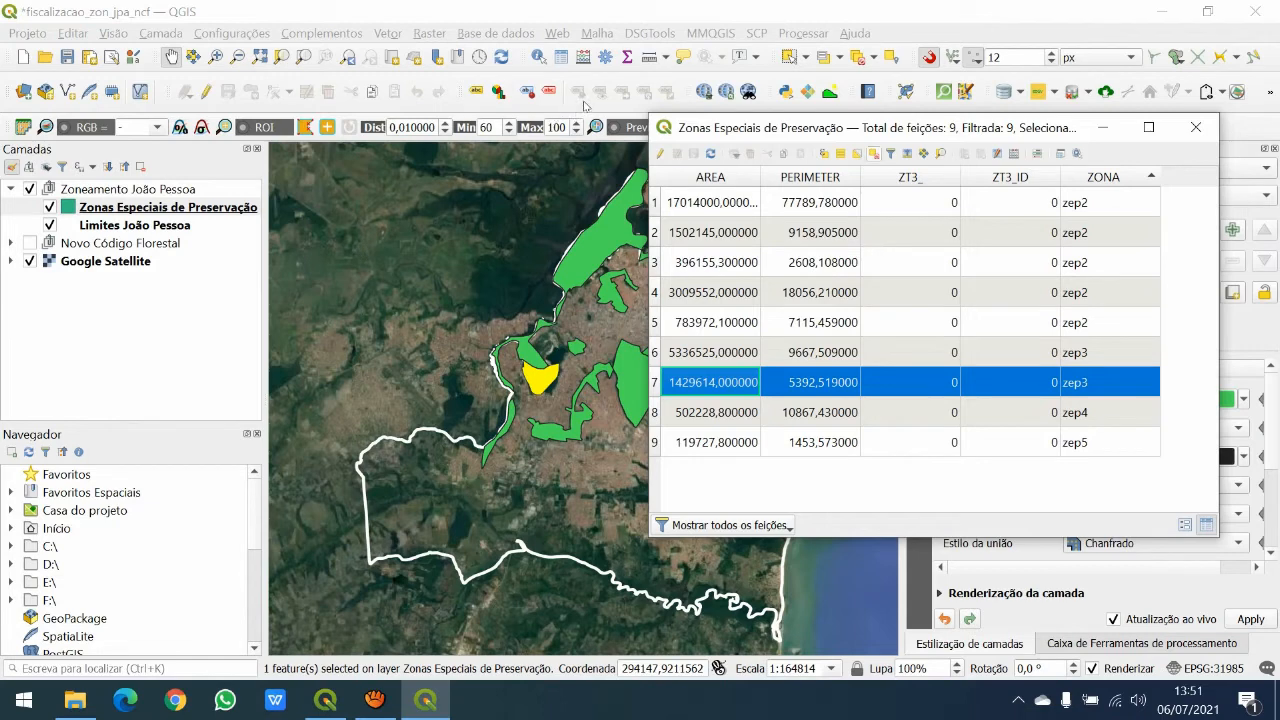
key("ctrl+j")
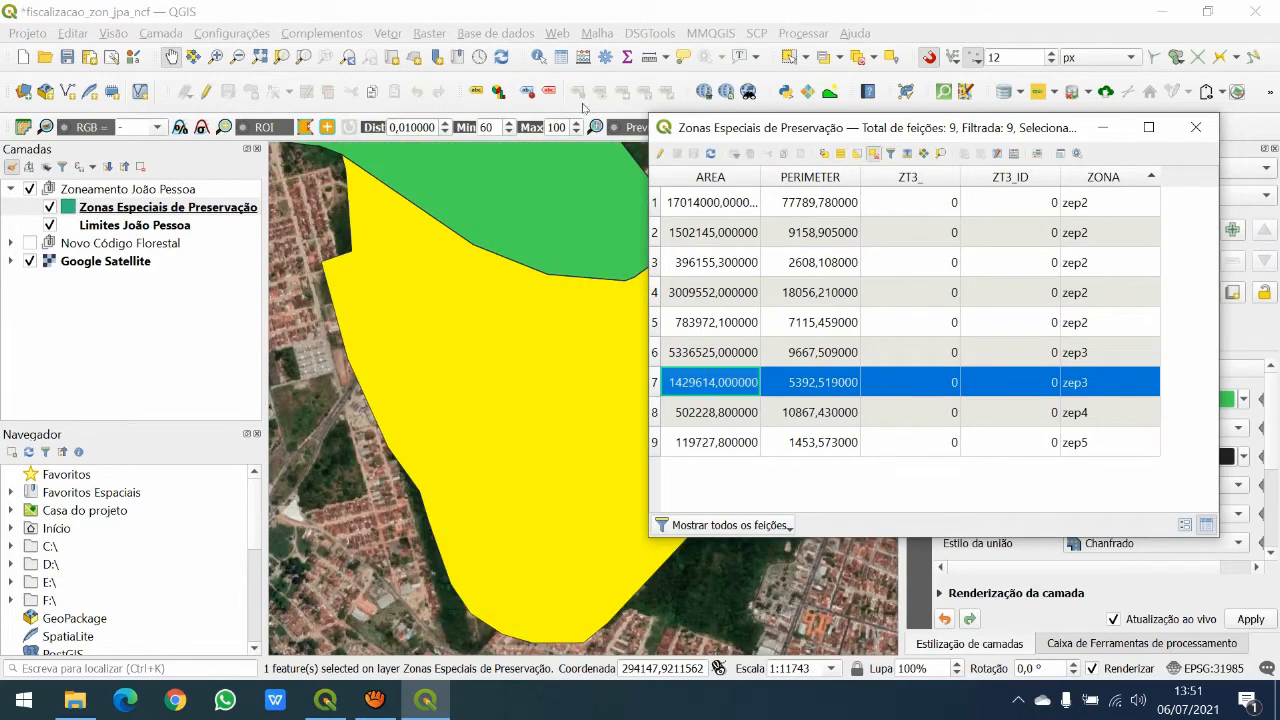
left_click(873, 154)
left_click(1196, 128)
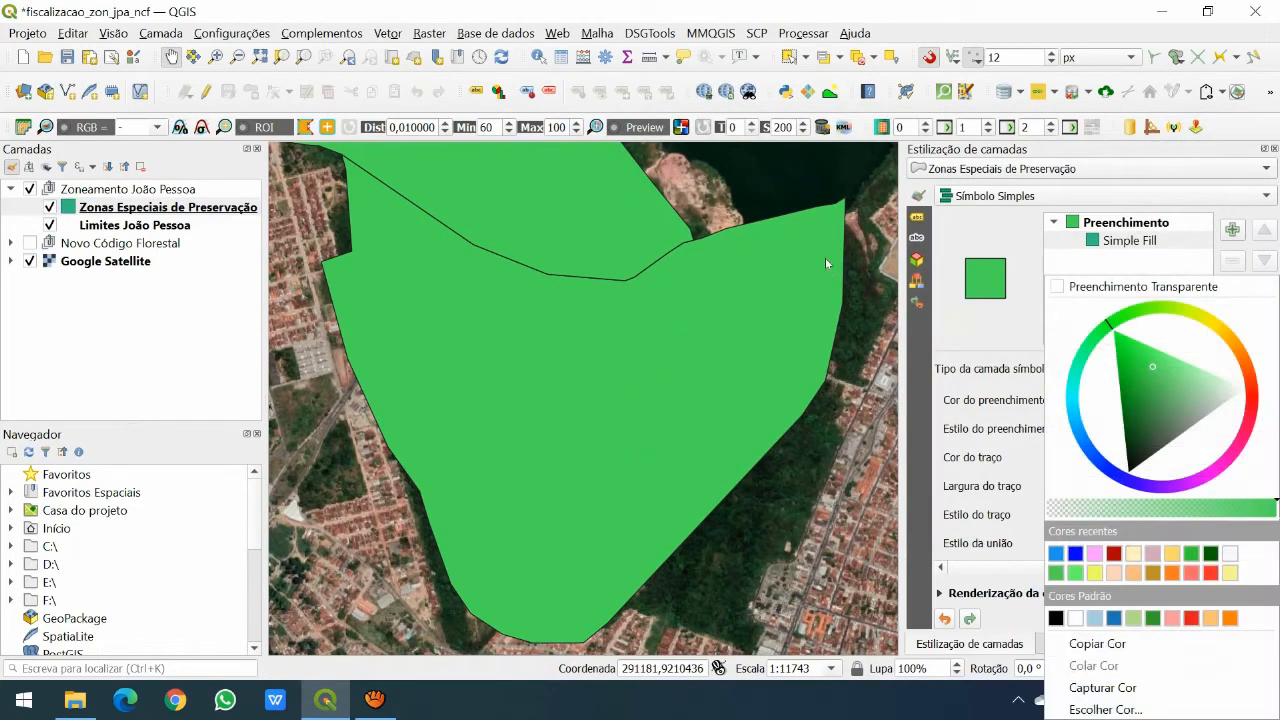
- Give the Zonas Especiais de Preservação layer a transparent fill and a bright green stroke
left_click(1057, 286)
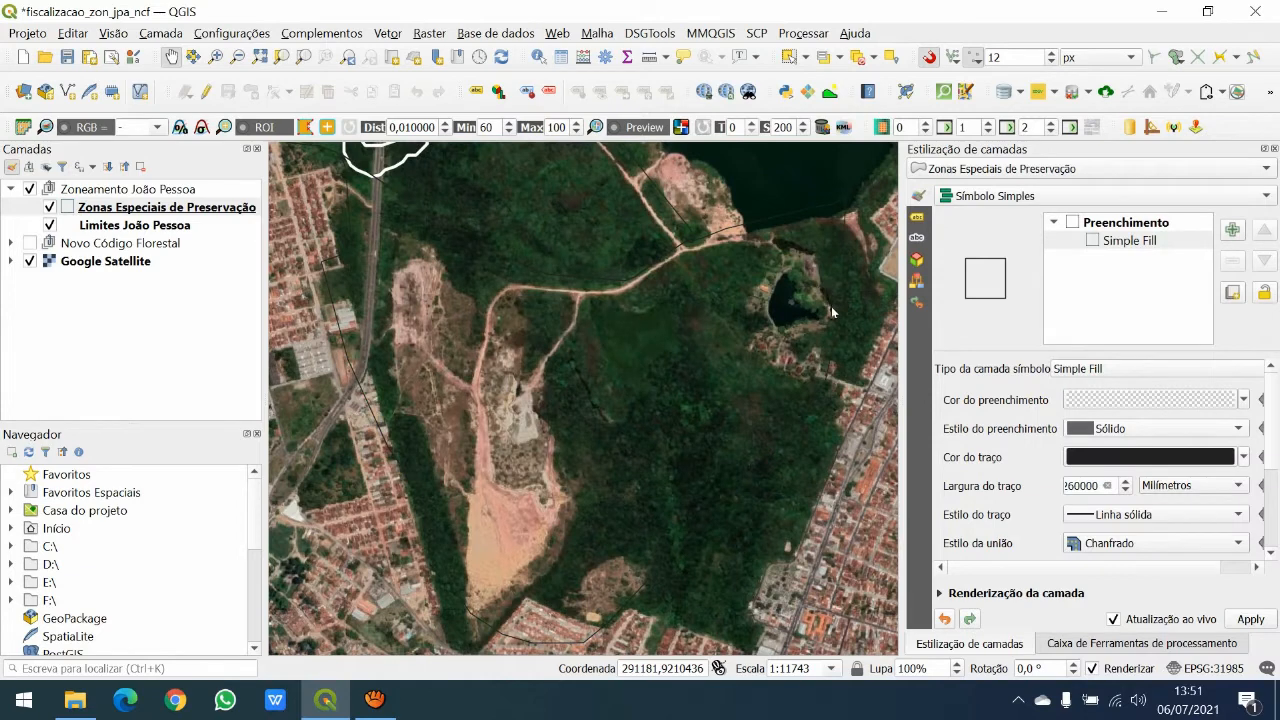
left_click(1244, 457)
left_click(1122, 322)
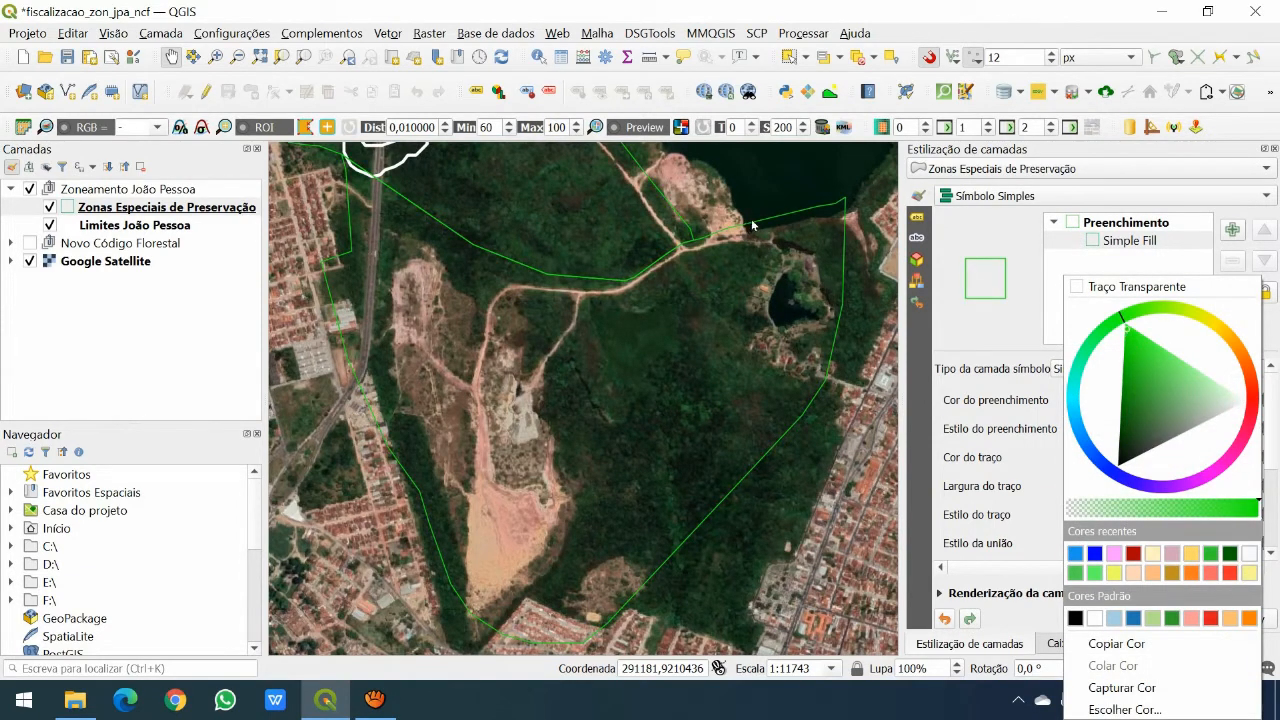
left_click(732, 294)
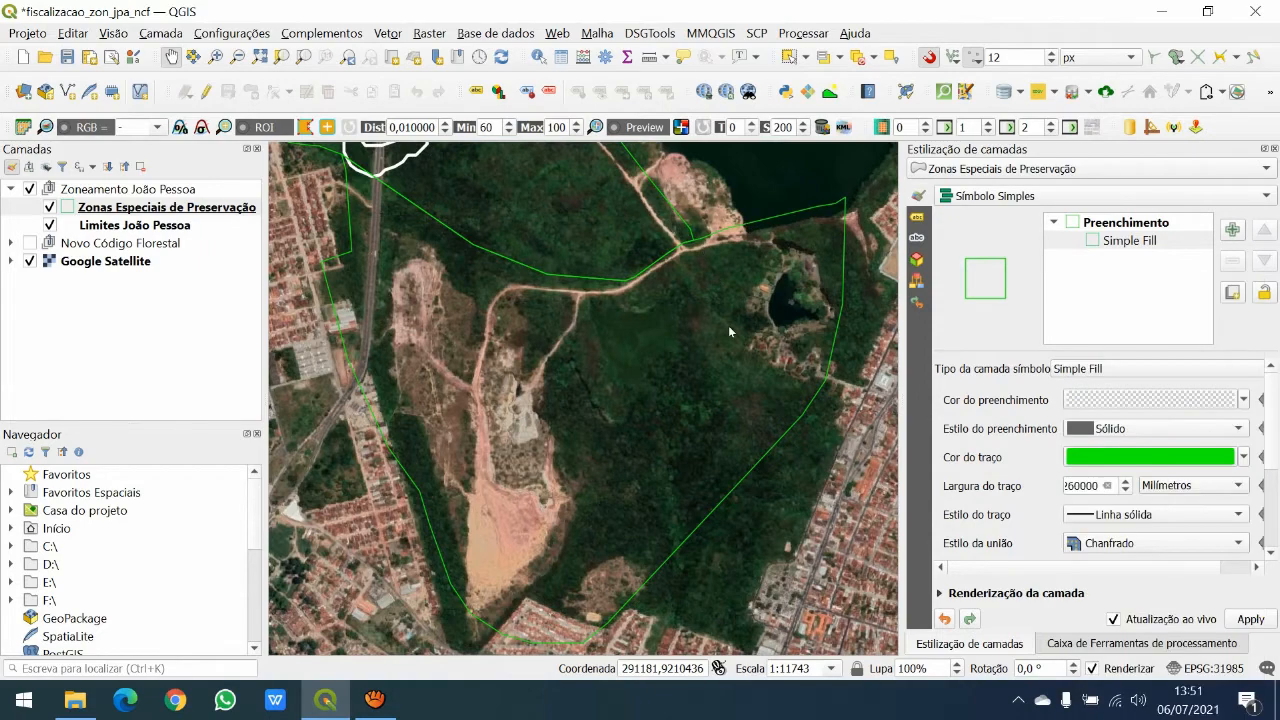
- Set the stroke width of the Zonas Especiais de Preservação outline to 0,5 millimetres
double_click(1085, 485)
type("0,5")
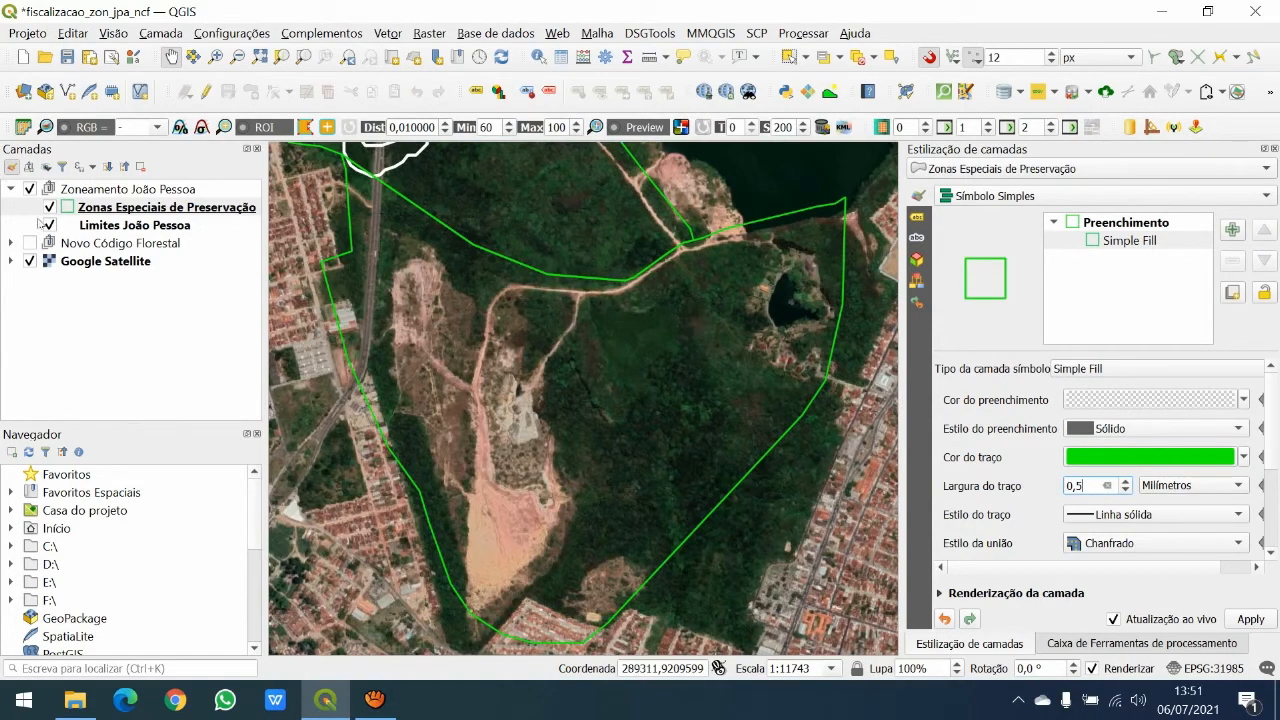
left_click(69, 221)
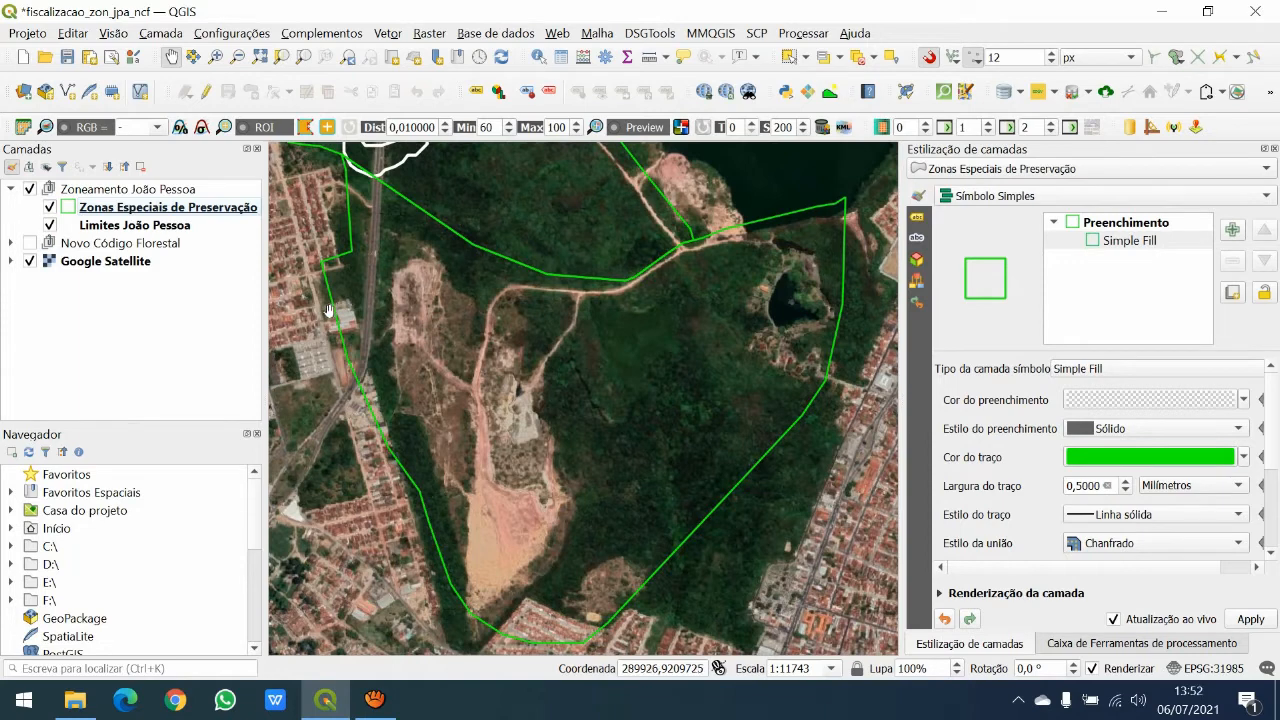
- Examine the satellite imagery of the bare ground and forest inside the second zep3 zone, both close up and as a whole
left_click_drag(343, 316, 330, 306)
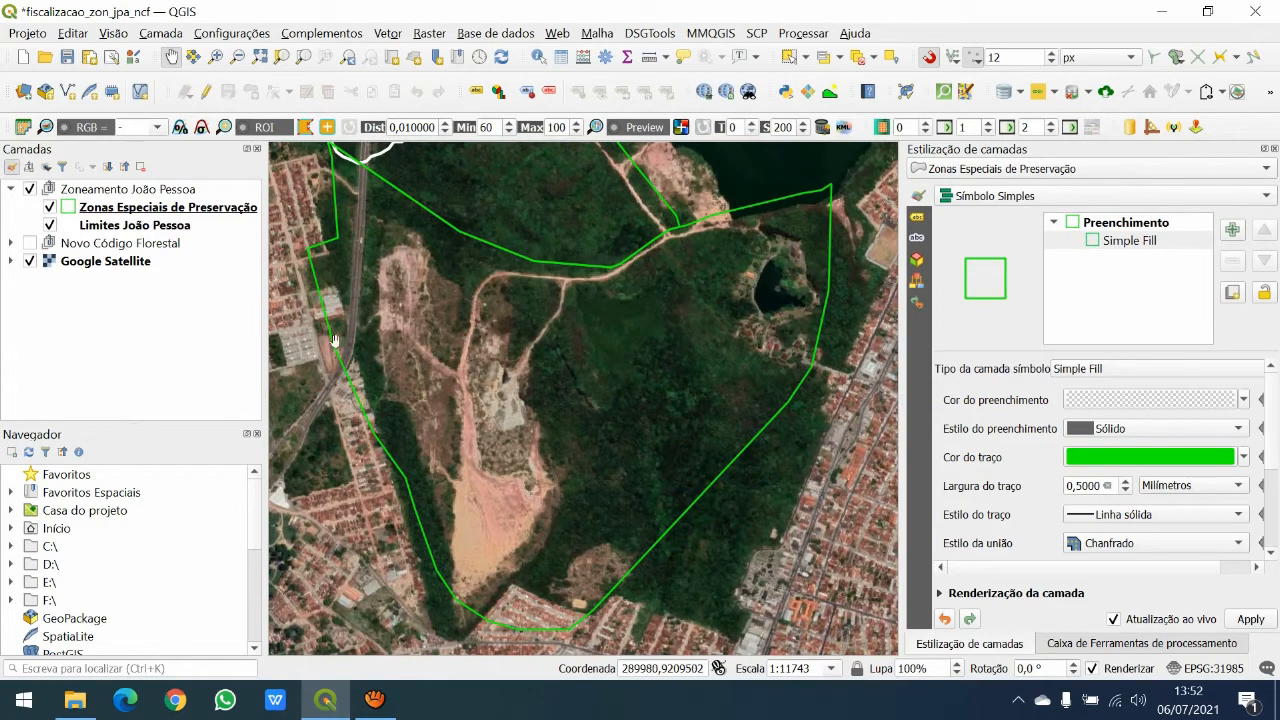
scroll(345, 271, "up", 2)
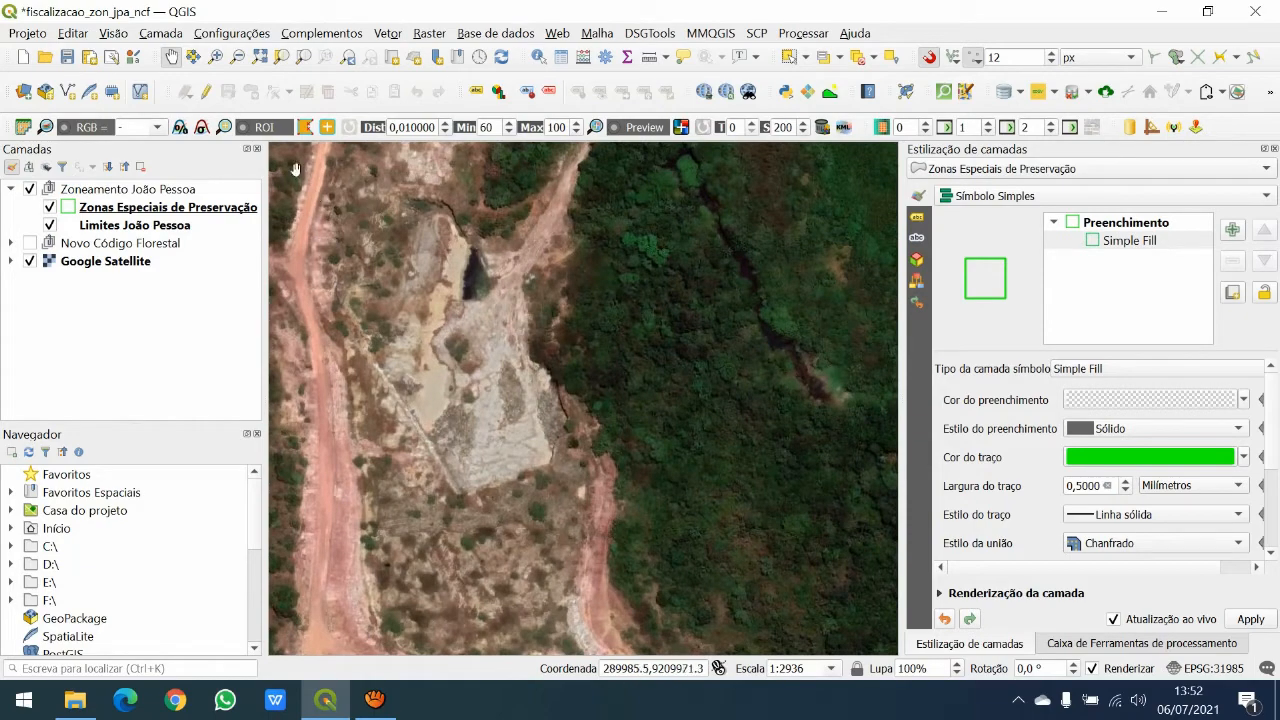
scroll(312, 230, "down", 2)
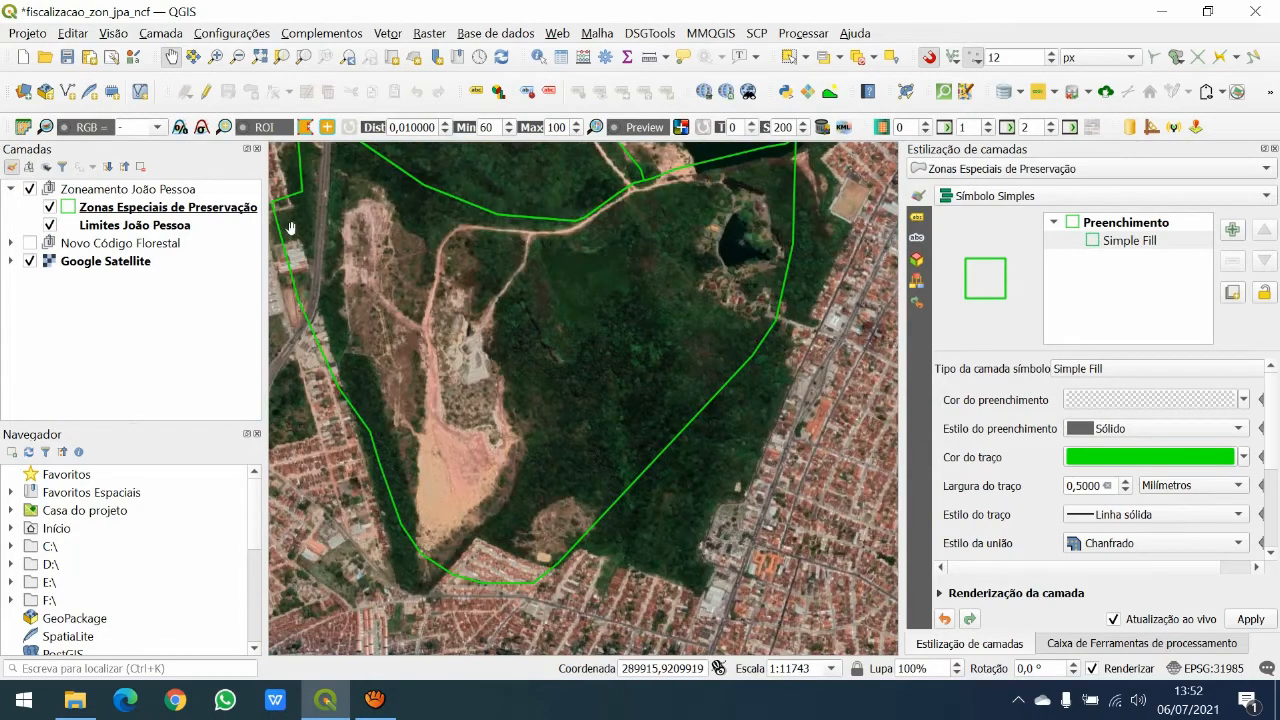
mouse_move(311, 232)
left_mouse_down()
mouse_move(324, 190)
mouse_move(298, 230)
left_mouse_up()
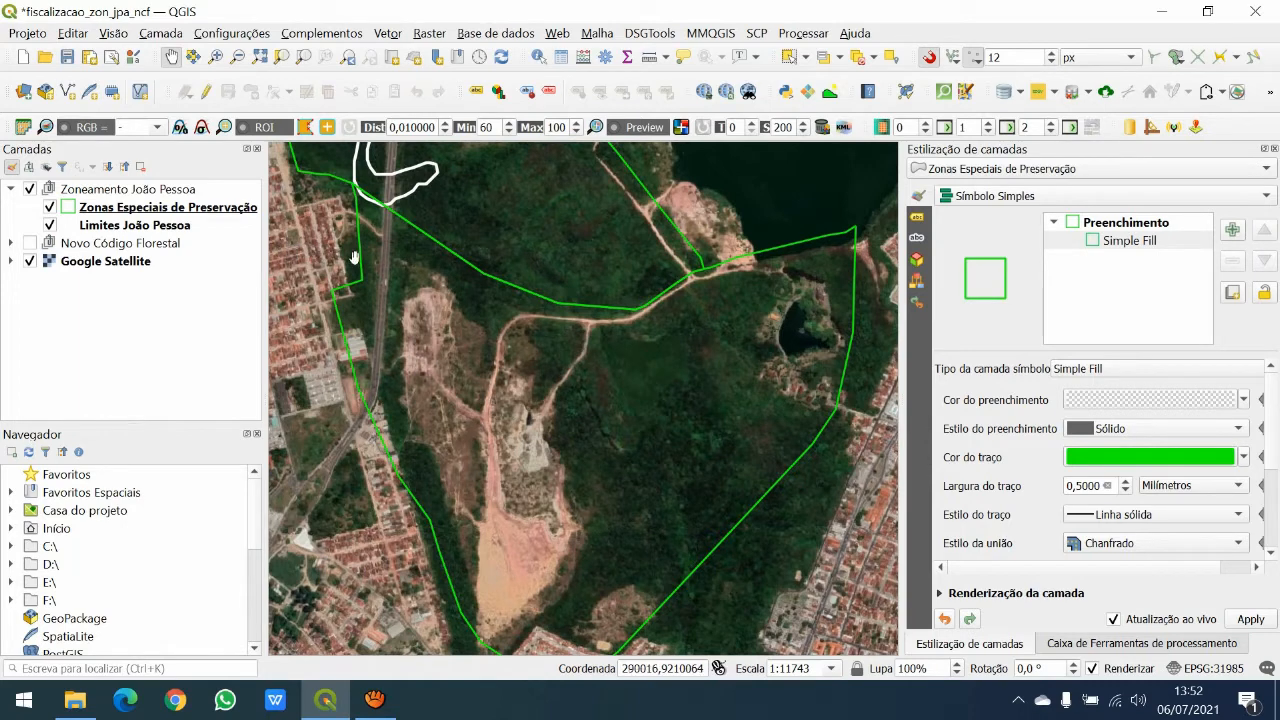
left_click_drag(355, 260, 320, 226)
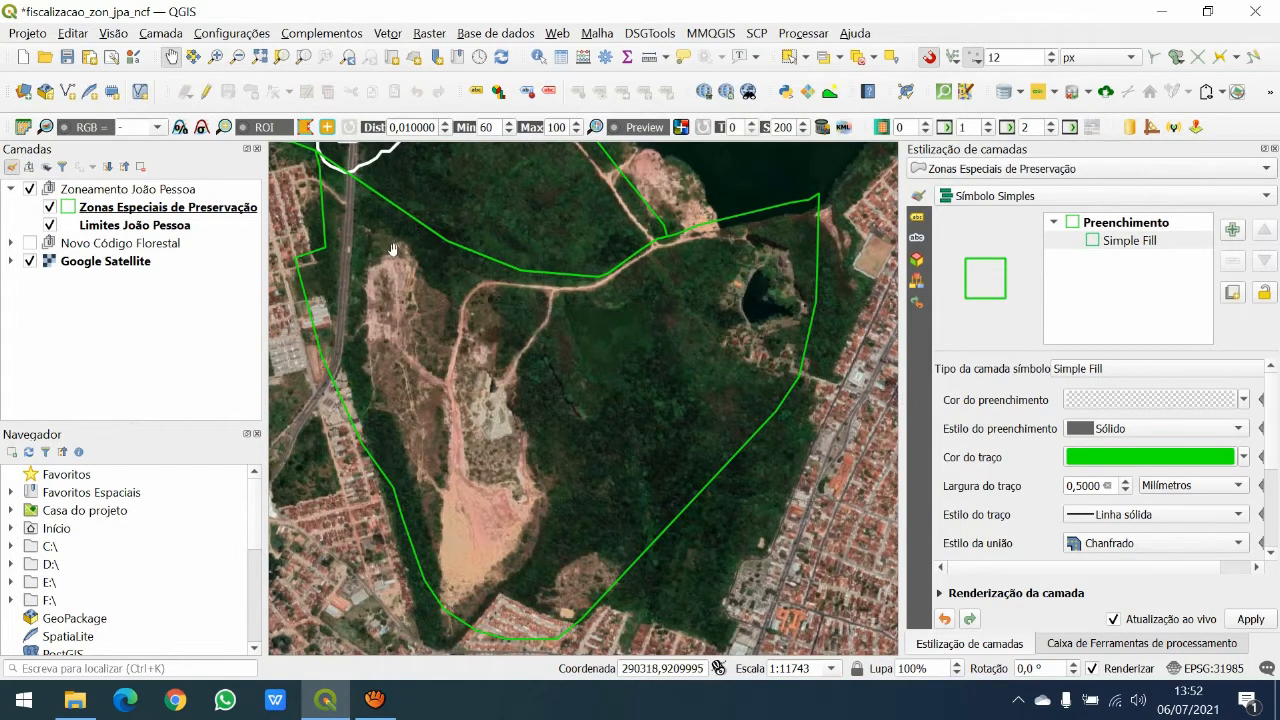
mouse_move(408, 247)
left_mouse_down()
mouse_move(382, 262)
mouse_move(420, 262)
left_mouse_up()
- Examine the satellite imagery of the large forested preservation zone east of the second zep3 zone and the built-up areas around it
scroll(400, 262, "down", 2)
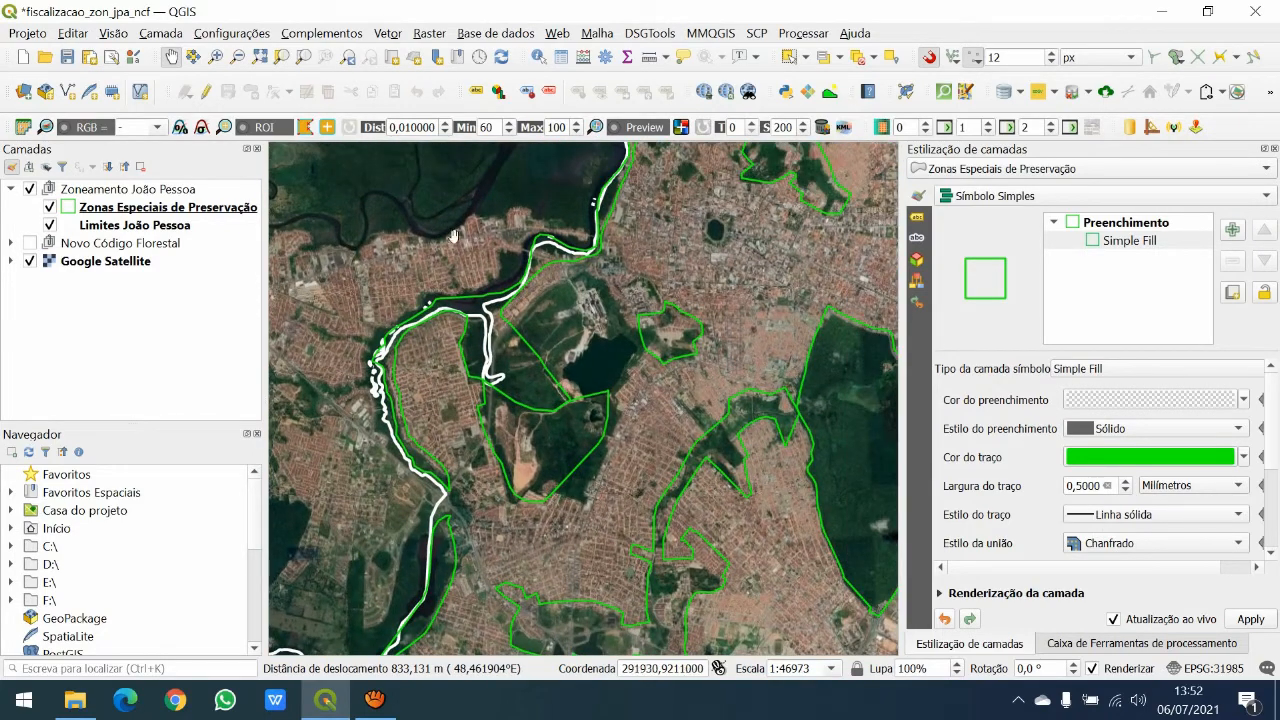
left_click_drag(437, 257, 272, 212)
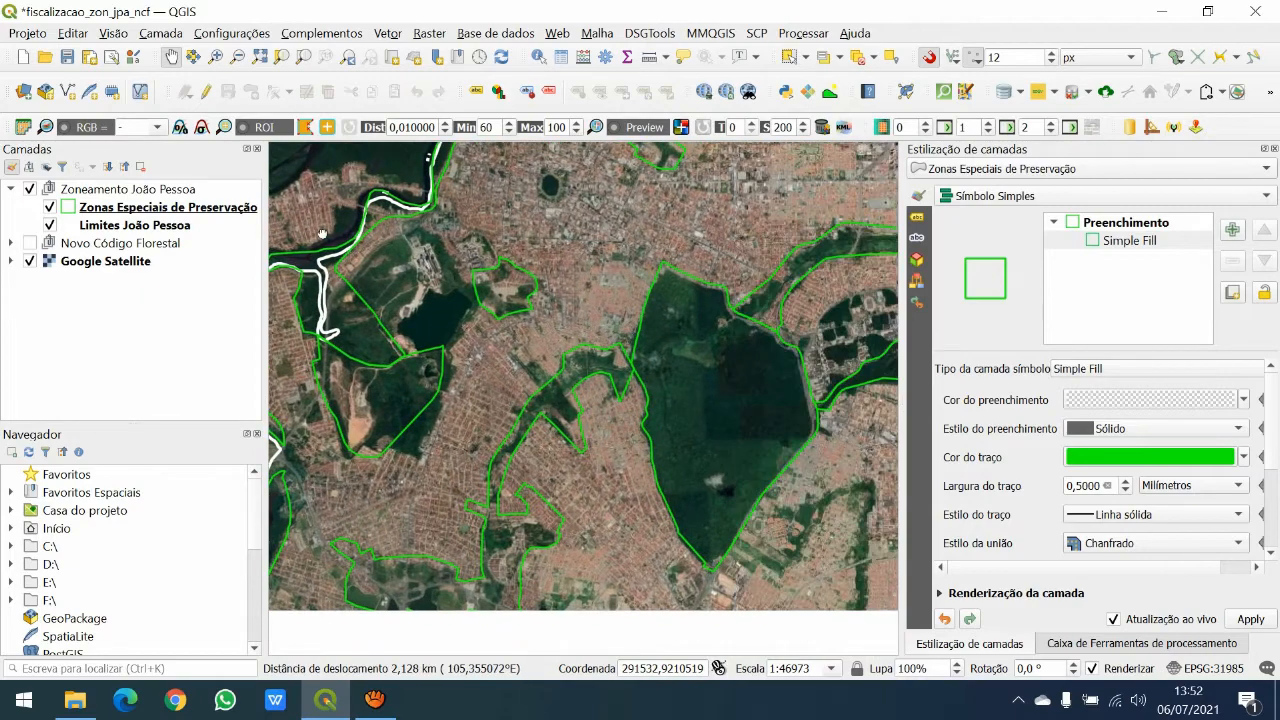
scroll(490, 264, "up", 2)
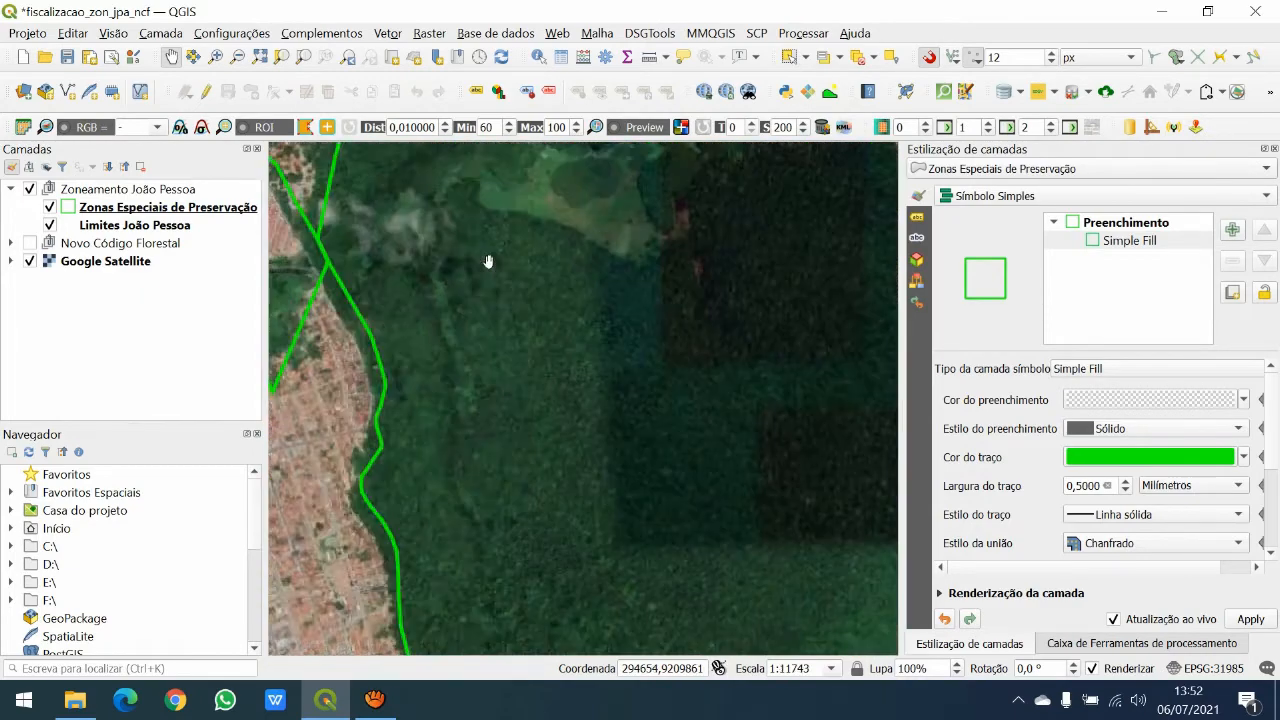
scroll(481, 265, "down", 1)
left_click_drag(481, 265, 387, 200)
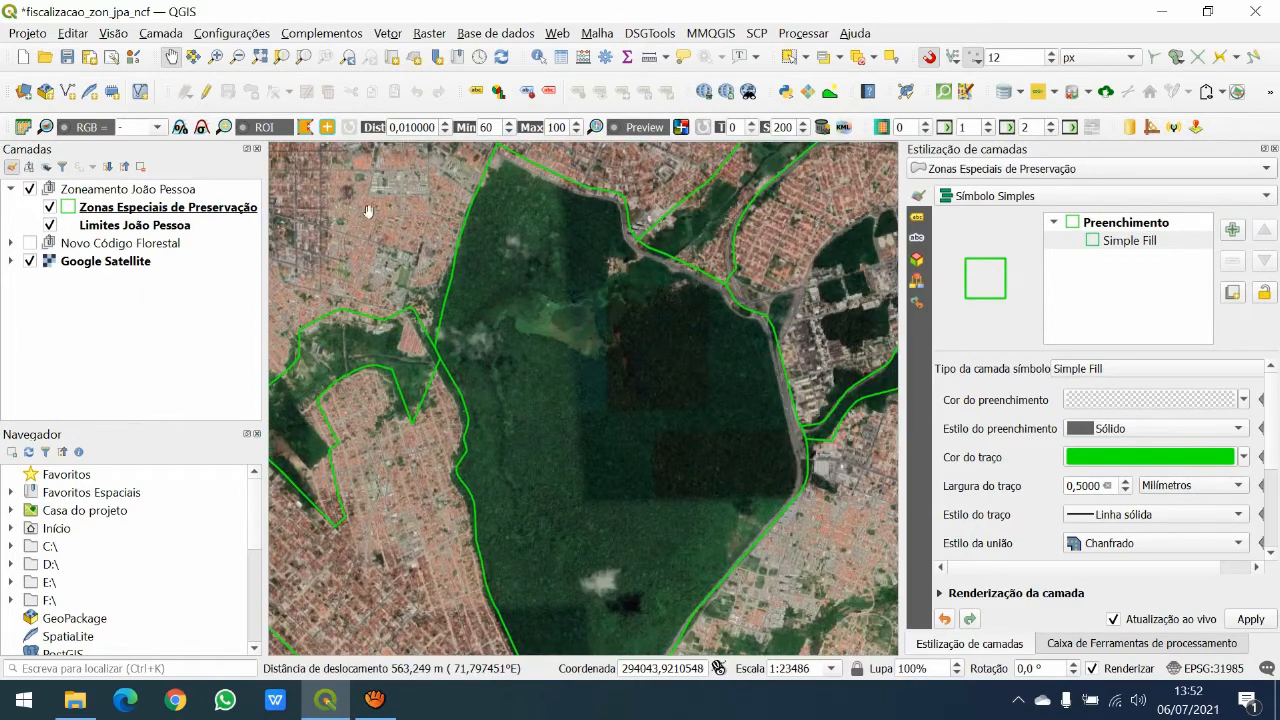
left_click_drag(466, 288, 311, 206)
left_click_drag(303, 304, 362, 174)
scroll(350, 200, "up", 1)
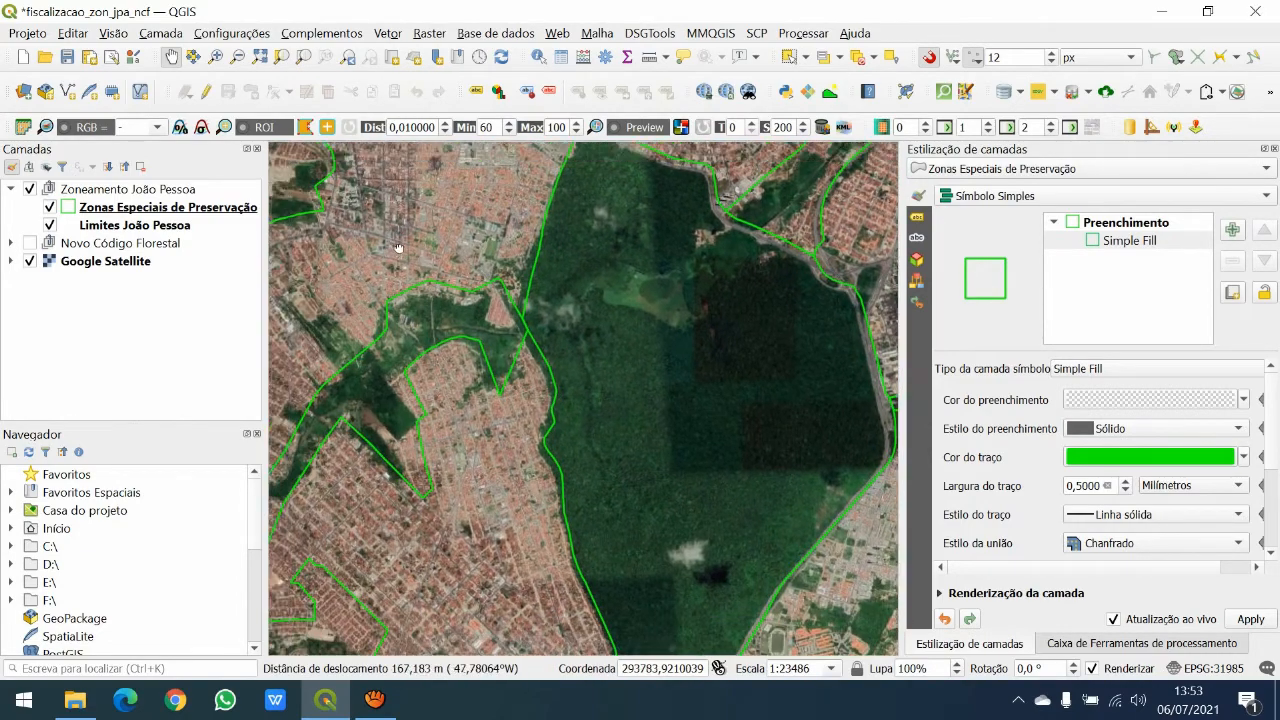
- Inspect the preservation zones farther south and southwest, and return to the second zep3 zone
left_click_drag(463, 261, 447, 168)
left_click_drag(341, 318, 470, 150)
left_click_drag(325, 295, 481, 198)
left_click_drag(330, 213, 350, 268)
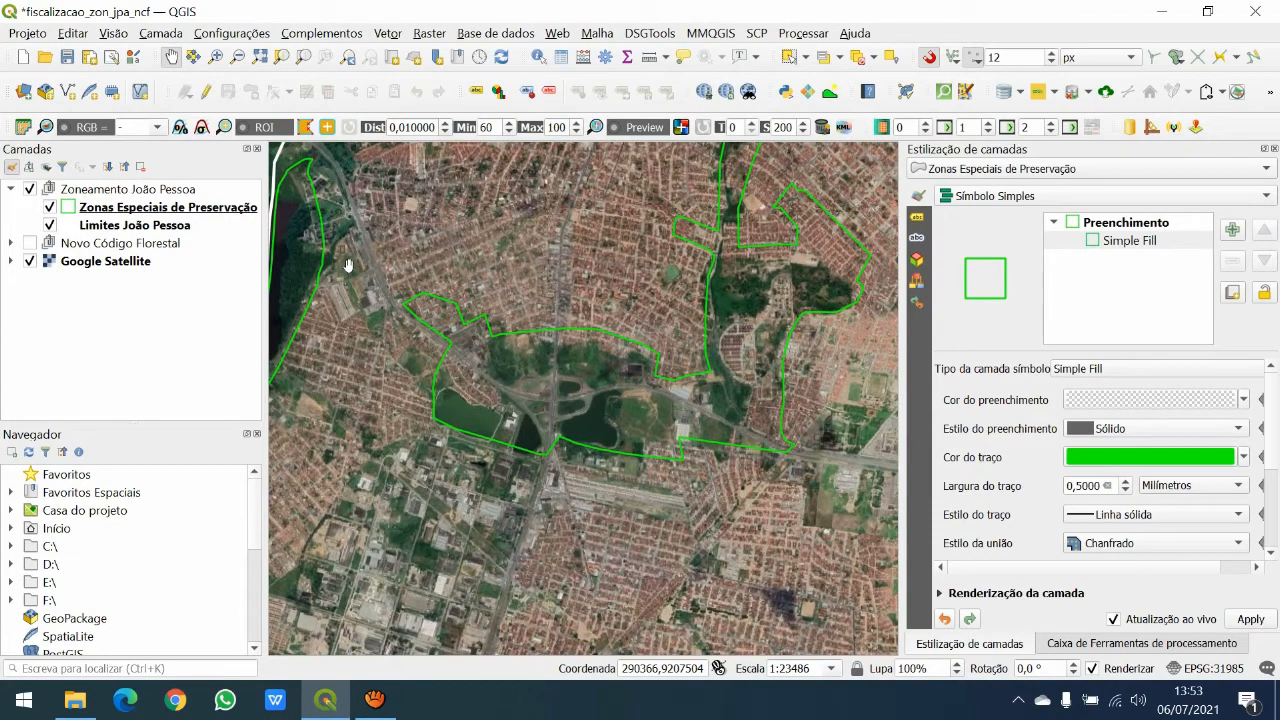
scroll(348, 265, "down", 1)
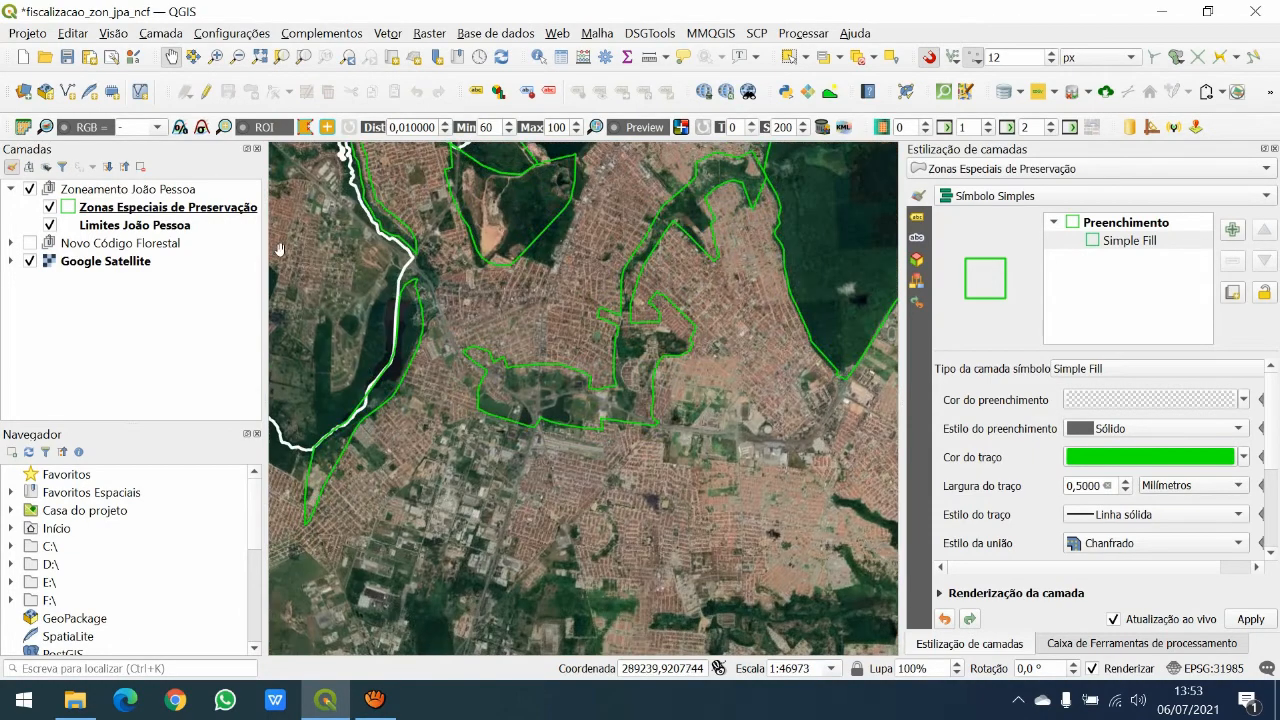
left_click_drag(280, 250, 348, 268)
left_click_drag(385, 203, 356, 307)
scroll(360, 259, "up", 2)
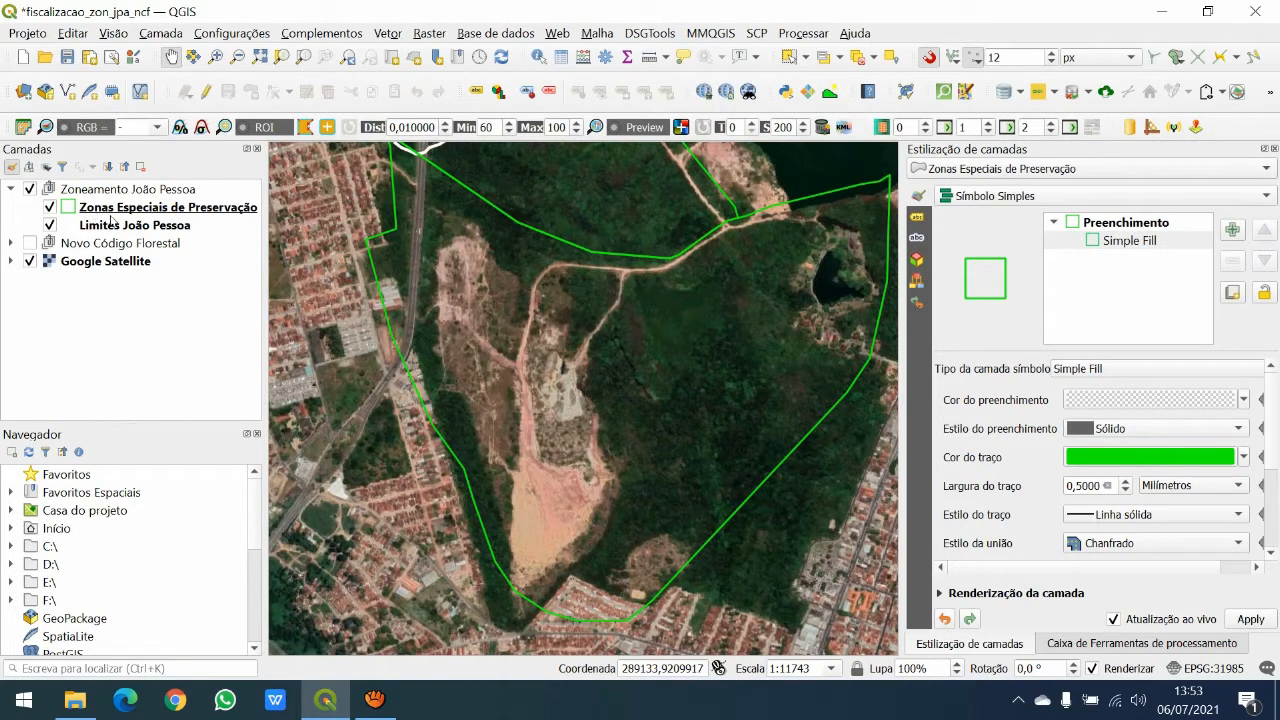
- Add the Mapbiomas Collection 5.0 - 2019 land-cover layer to the Zoneamento João Pessoa group
left_click(64, 189)
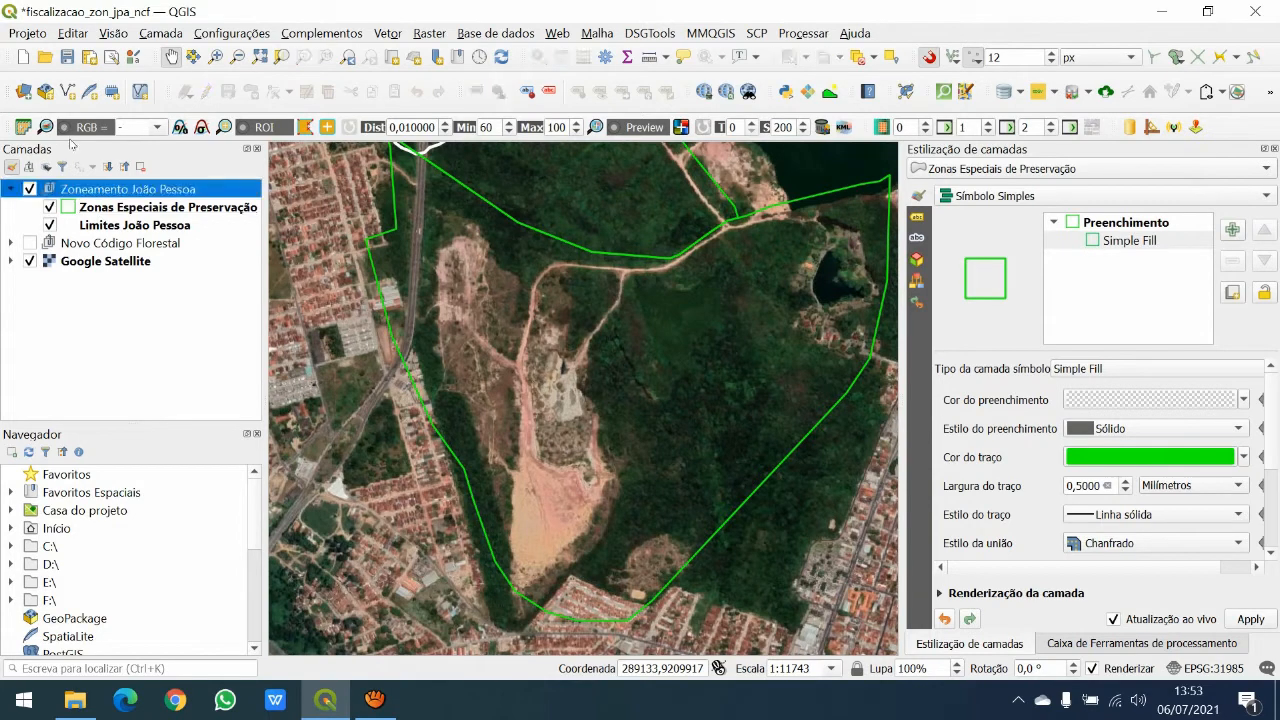
left_click(328, 34)
mouse_move(358, 101)
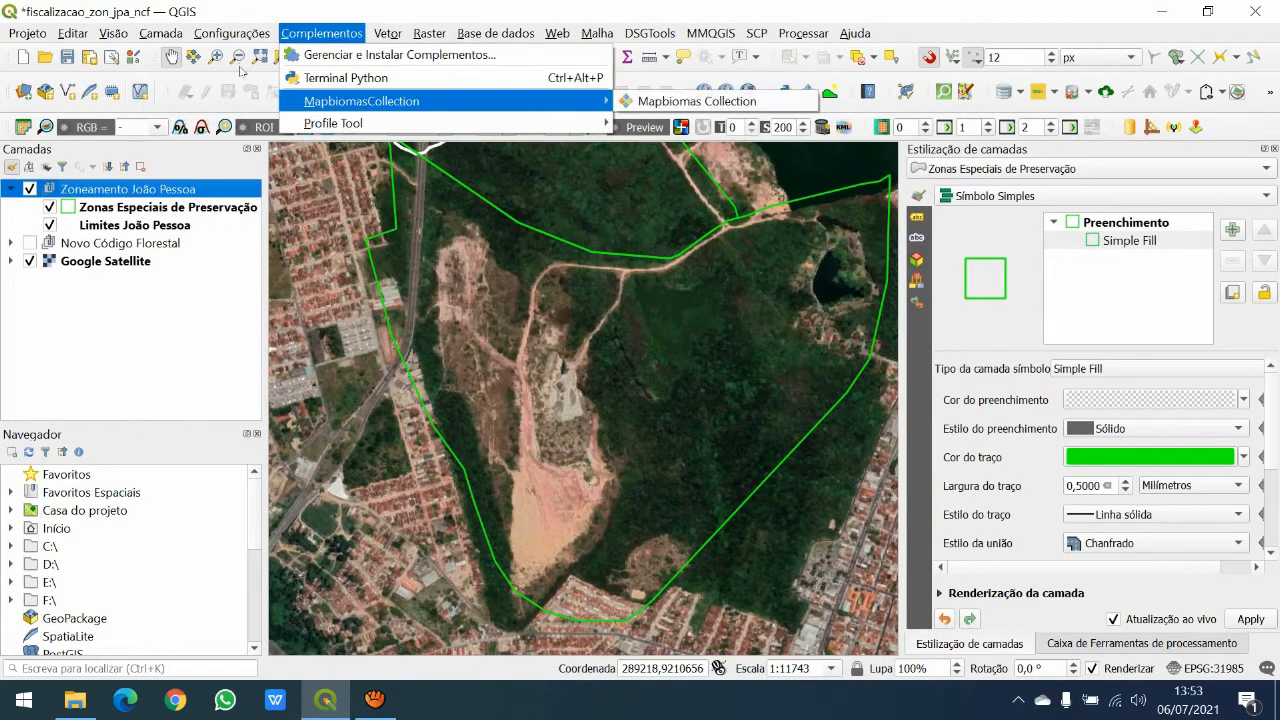
left_click(697, 101)
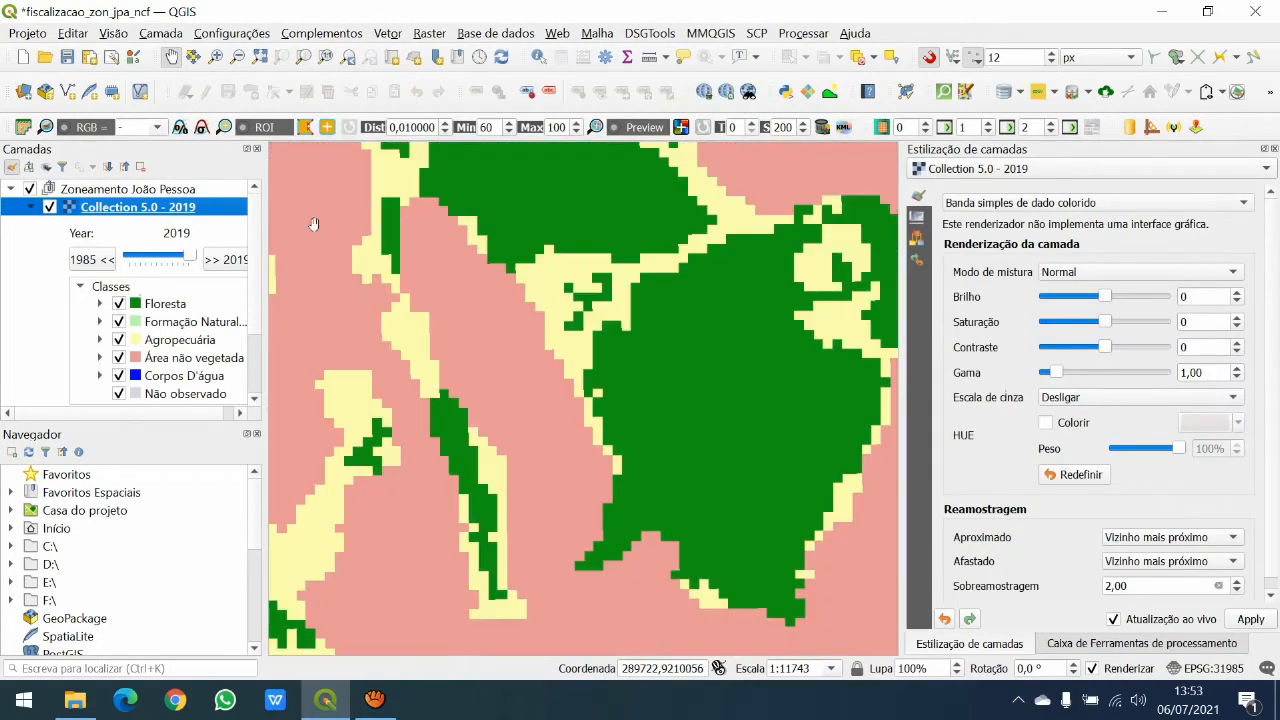
- Place the Collection 5.0 - 2019 layer directly beneath Zonas Especiais de Preservação so the zone outlines draw over the land-cover classes
scroll(140, 218, "down", 3)
scroll(129, 207, "up", 3)
mouse_move(105, 207)
left_mouse_down()
mouse_move(100, 174)
mouse_move(82, 244)
left_mouse_up()
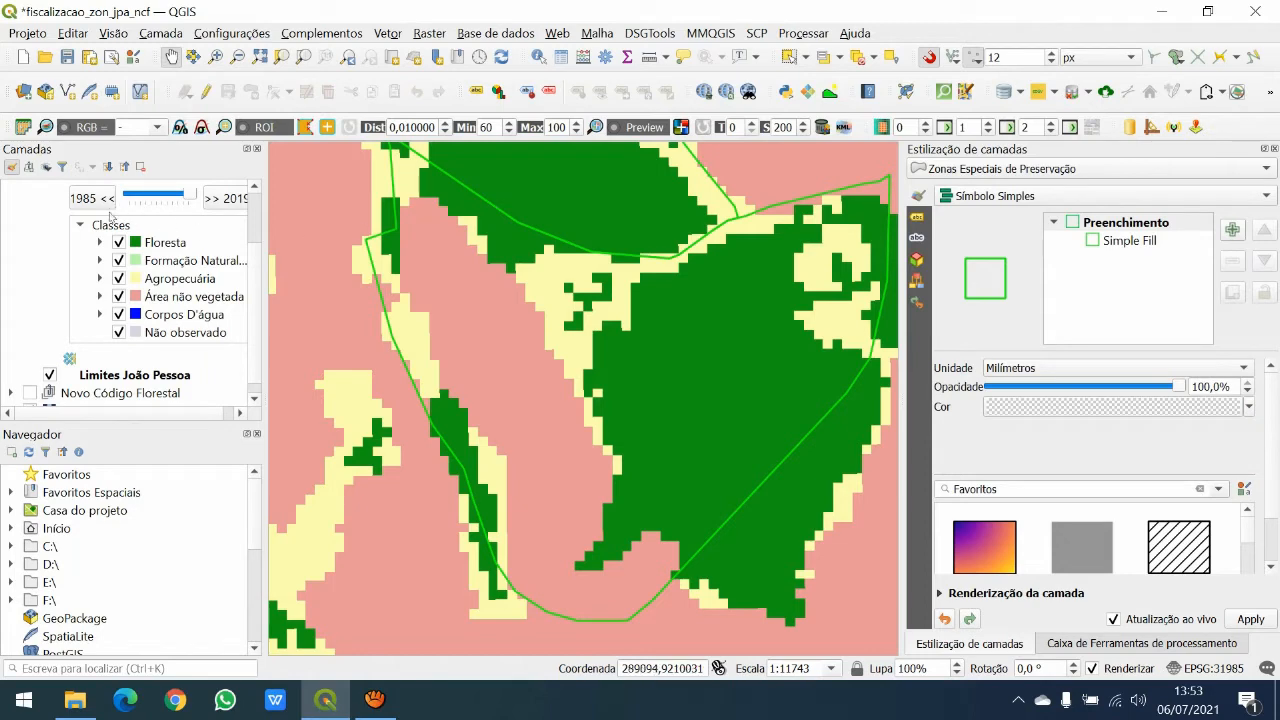
- Enable the infrastructure subclass of Área não vegetada in the Collection 5.0 - 2019 layer and check the classification around the second zep3 zone
left_click(100, 296)
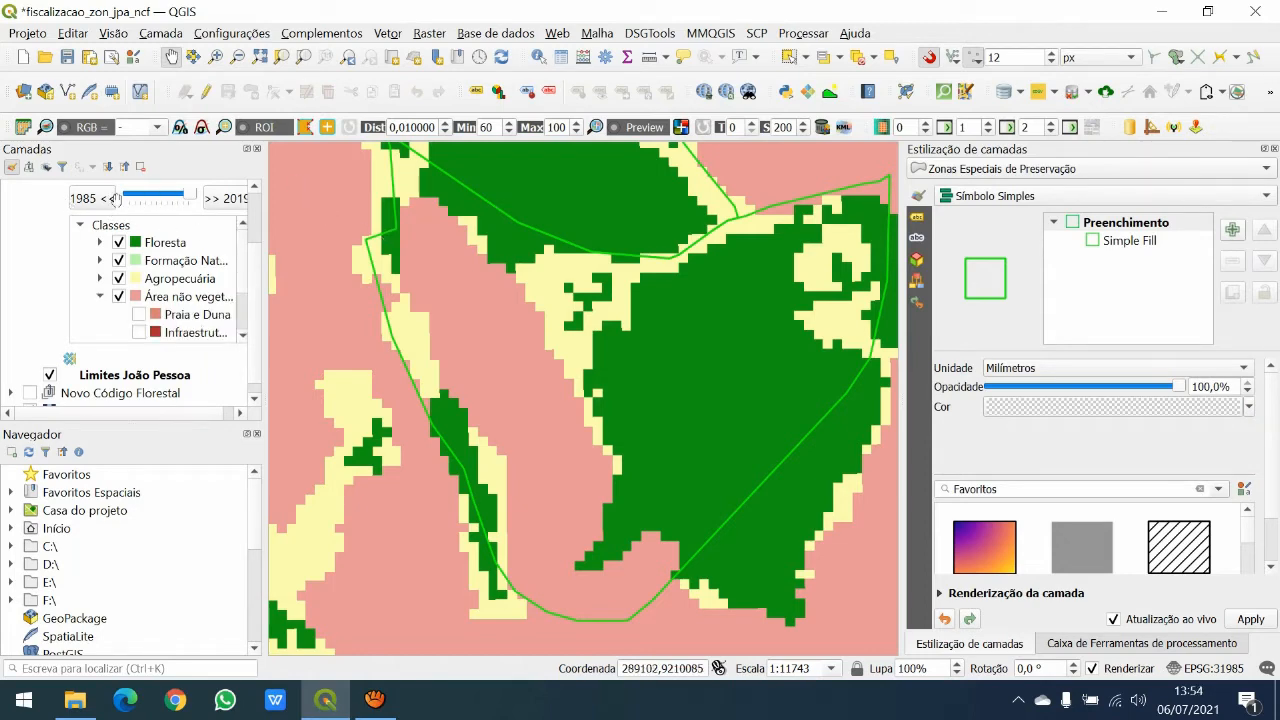
scroll(110, 202, "down", 1)
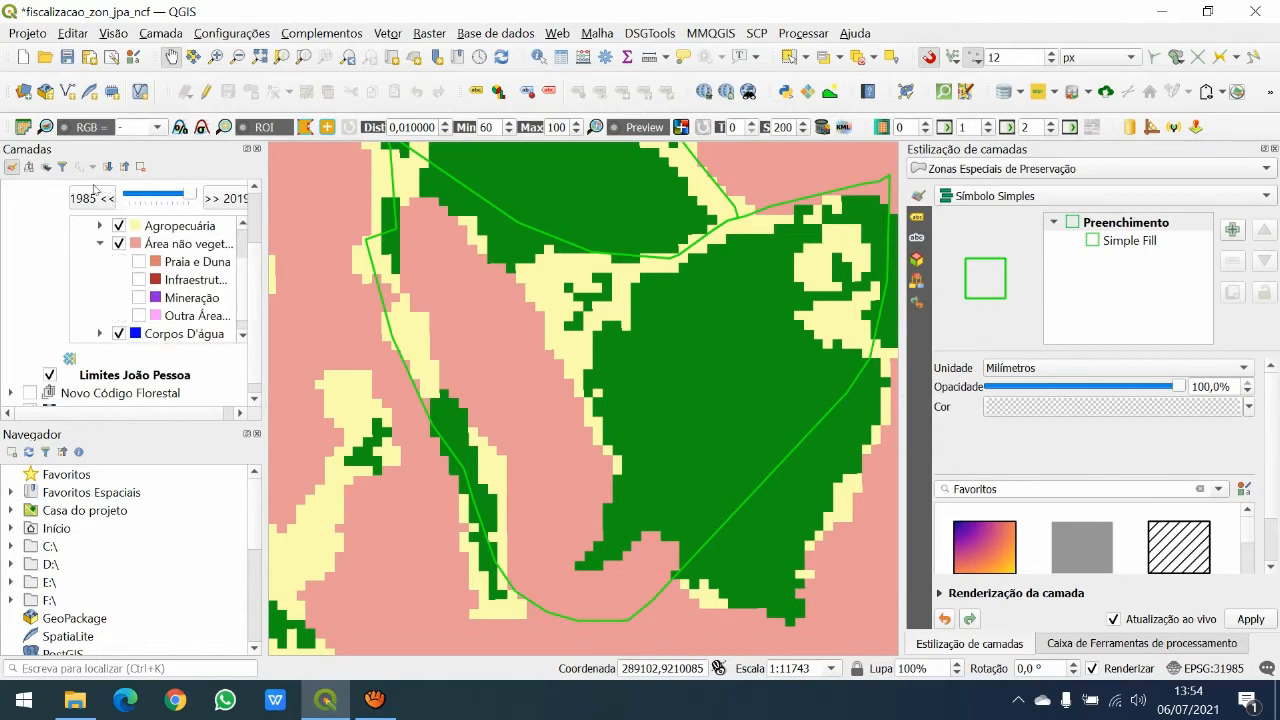
left_click(100, 243)
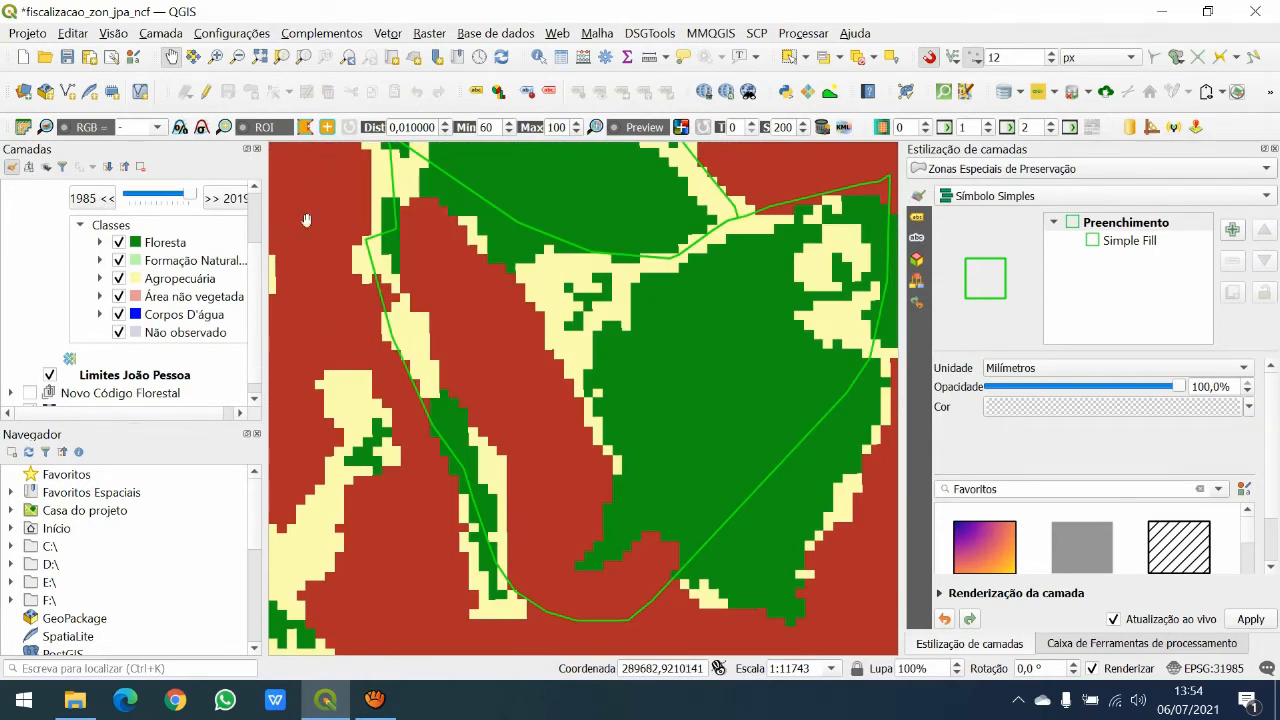
left_click(76, 207)
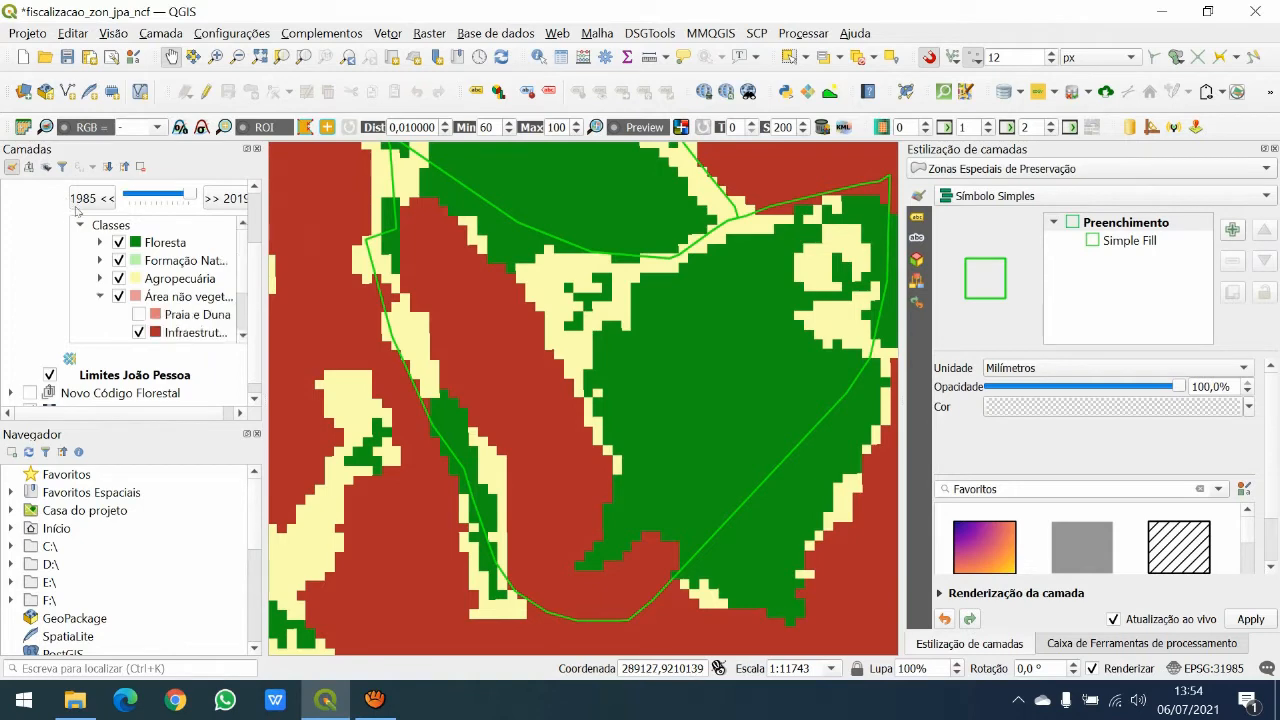
scroll(113, 220, "down", 1)
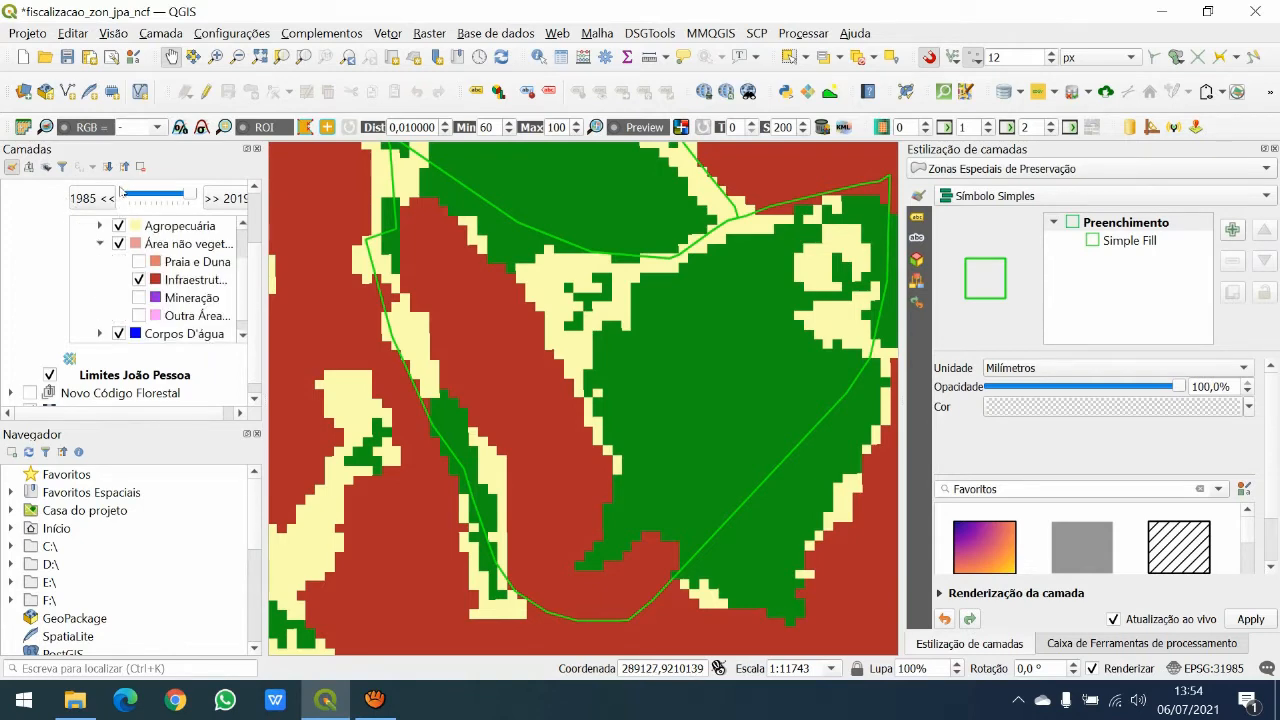
left_click(93, 199)
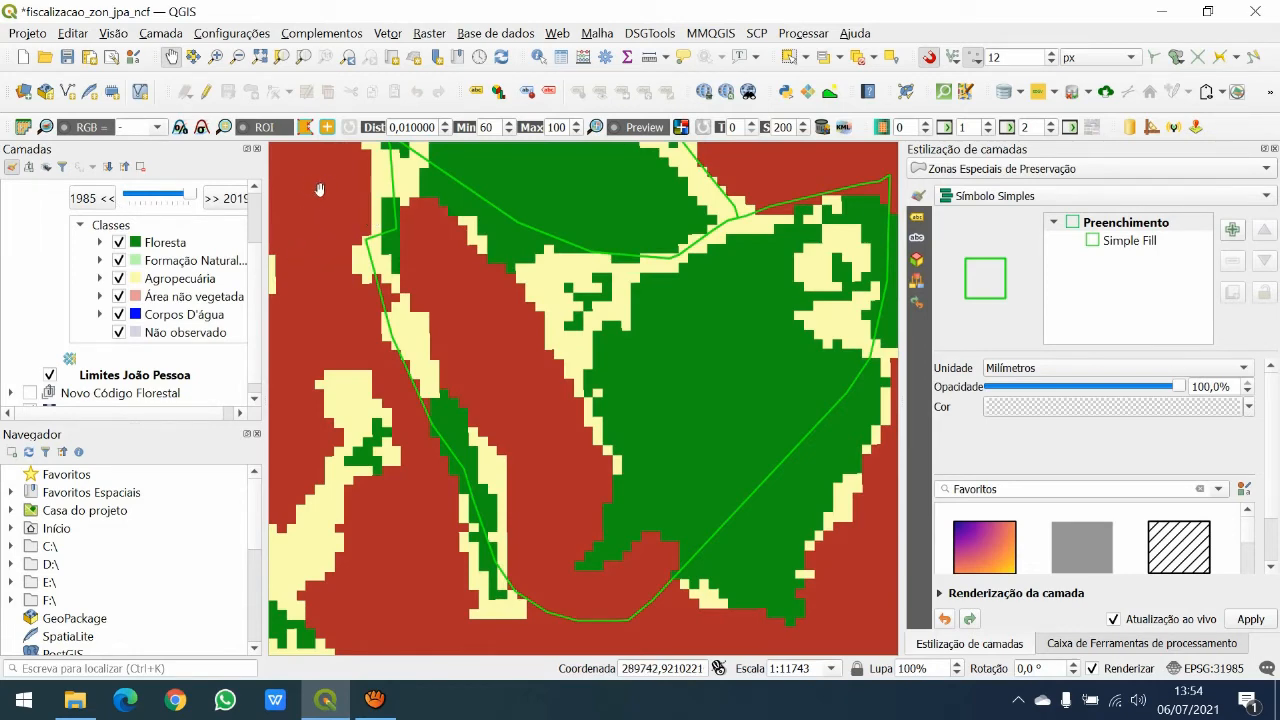
scroll(340, 246, "down", 1)
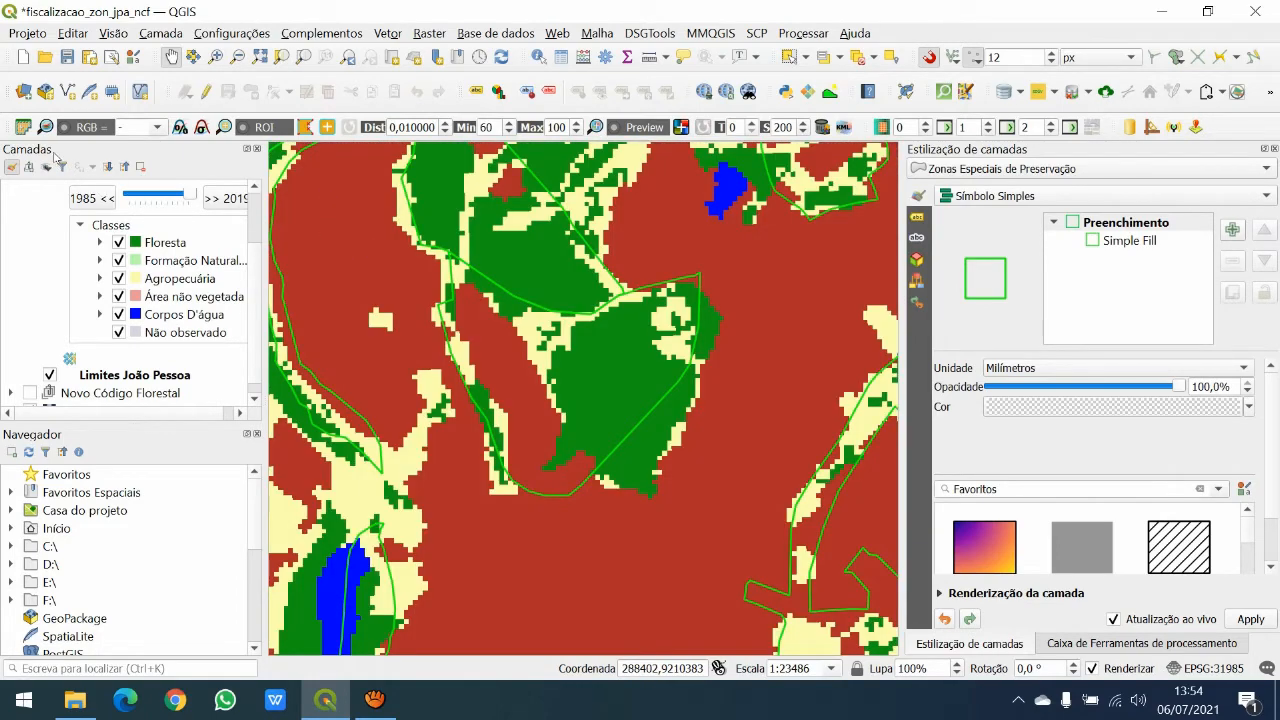
- Hide the Collection 5.0 - 2019 layer, collapse its legend and reexamine the satellite imagery of the second zep3 zone
scroll(84, 207, "up", 3)
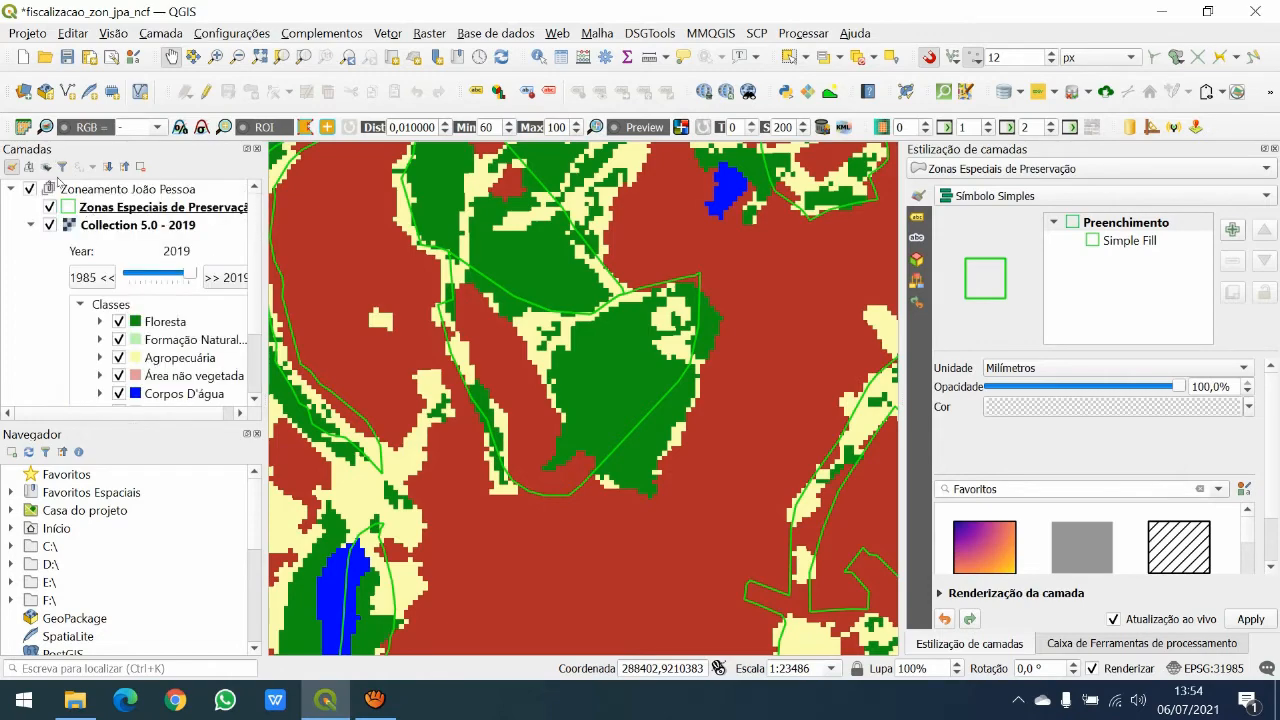
left_click(50, 225)
left_click(30, 225)
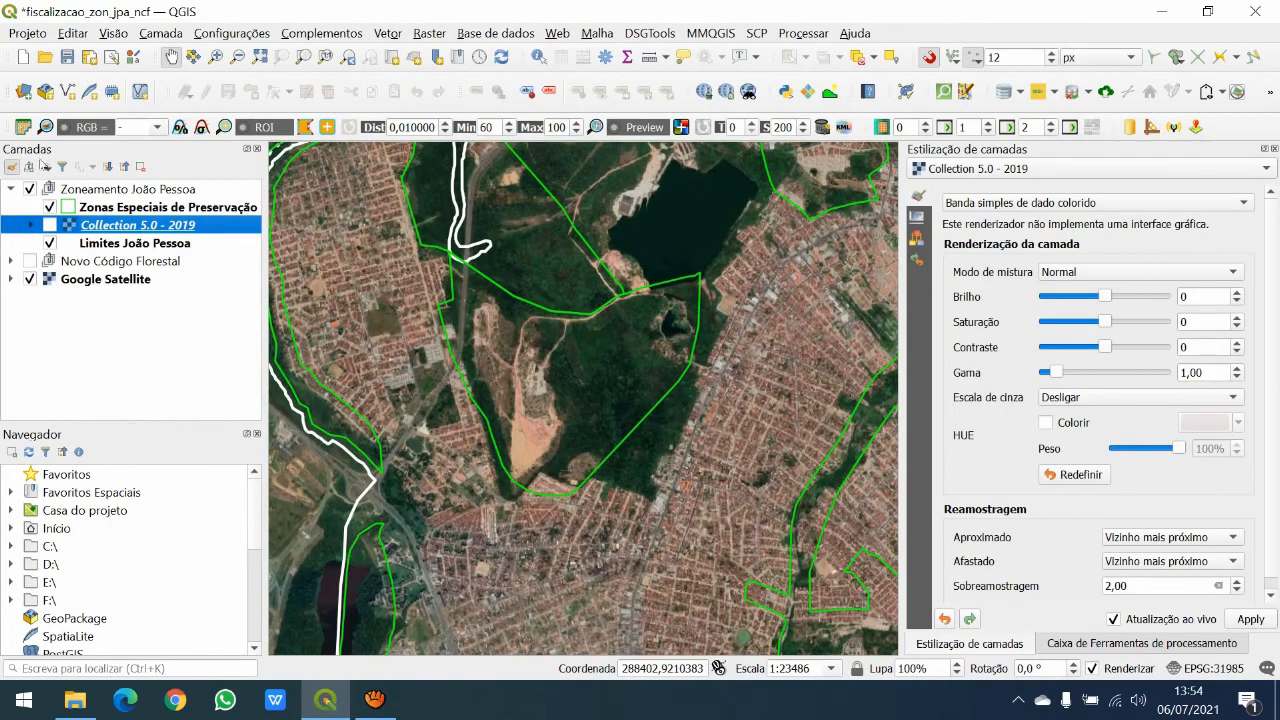
scroll(575, 405, "up", 1)
left_click_drag(310, 160, 362, 233)
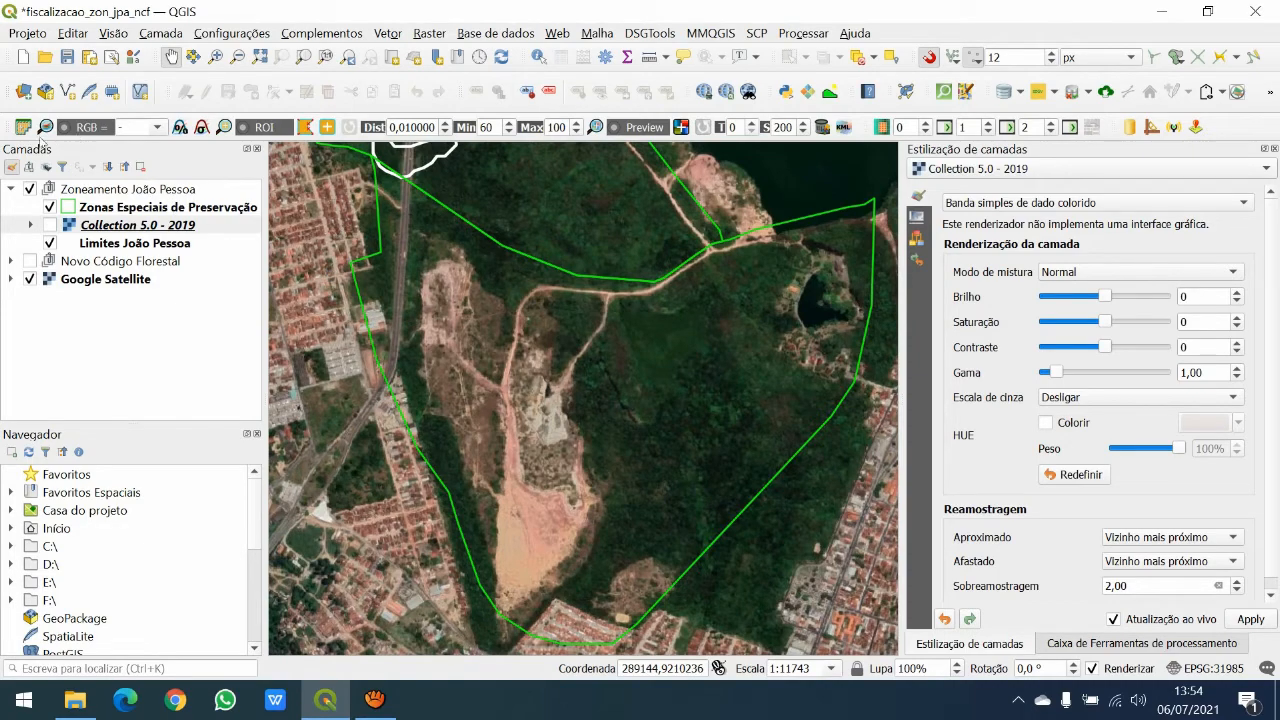
- Switch the visible layer group from Zoneamento João Pessoa to Novo Código Florestal and zoom the map to the Princesa Isabel layer
left_click(11, 189)
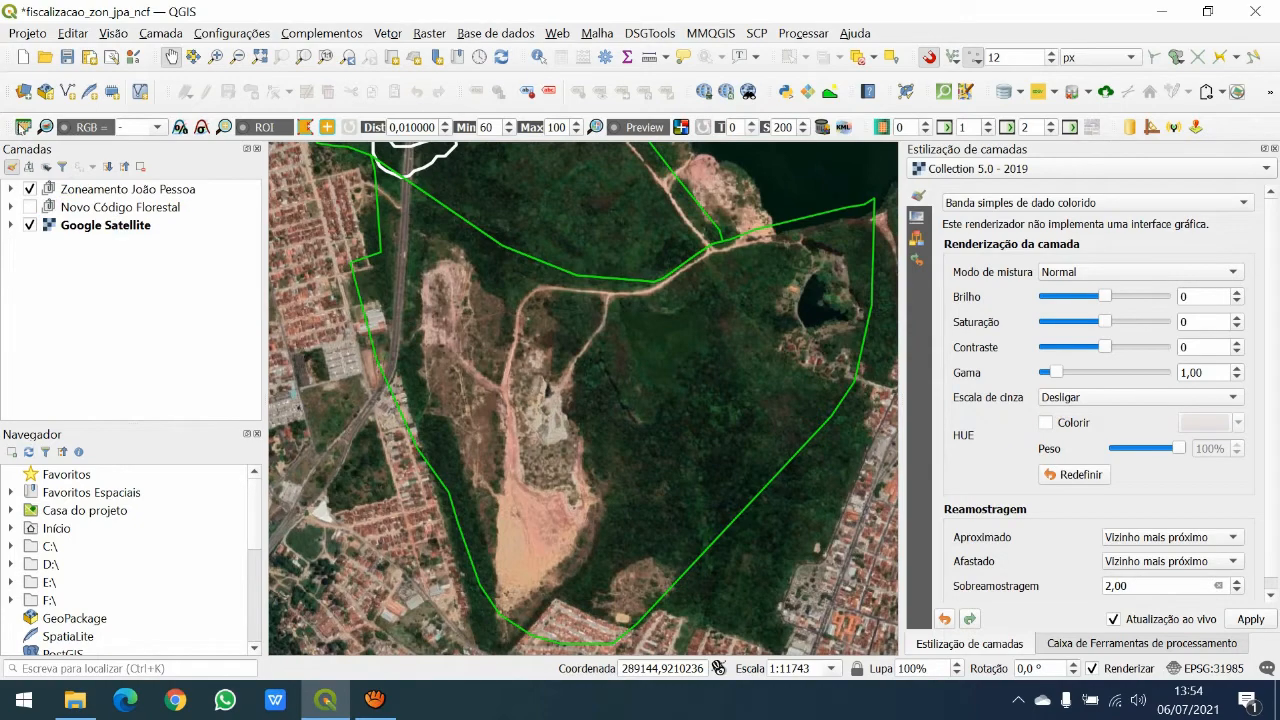
left_click(29, 189)
left_click(11, 207)
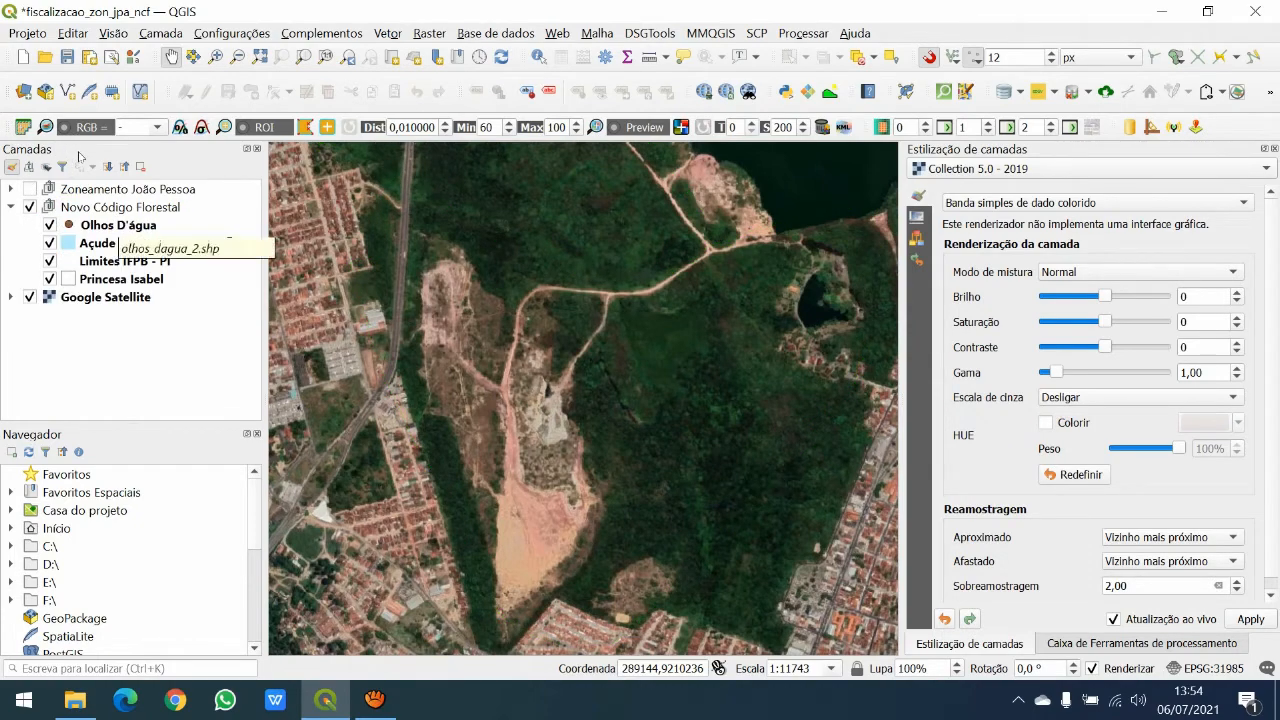
right_click(115, 279)
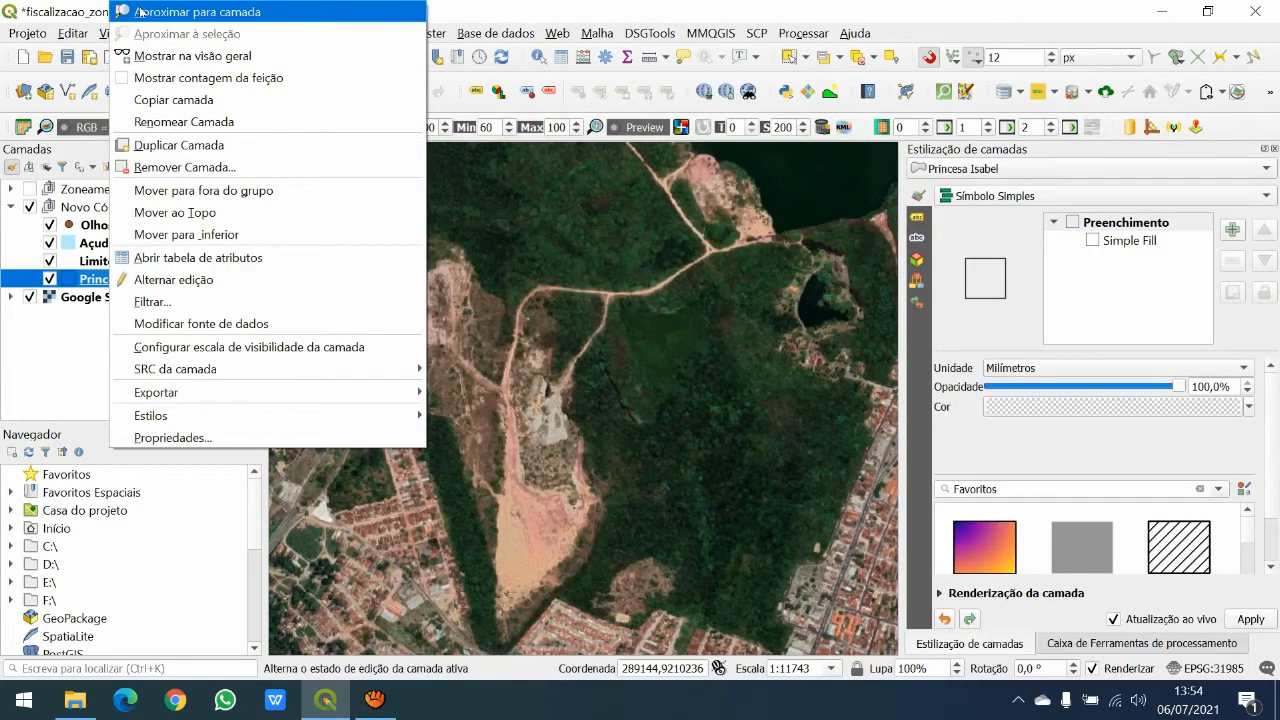
left_click(140, 12)
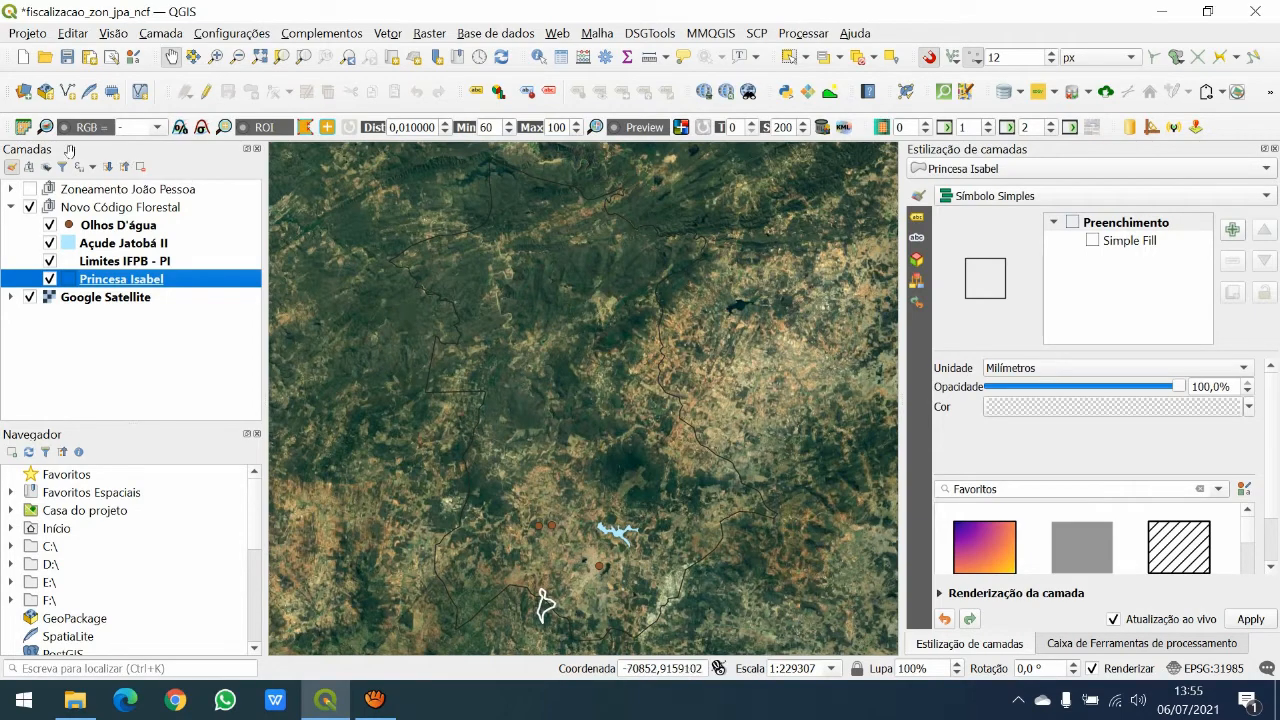
- Review the Novo Código Florestal layers by selecting them in turn, ending on the Princesa Isabel layer
key("Up")
key("Up")
key("Up")
key("Down")
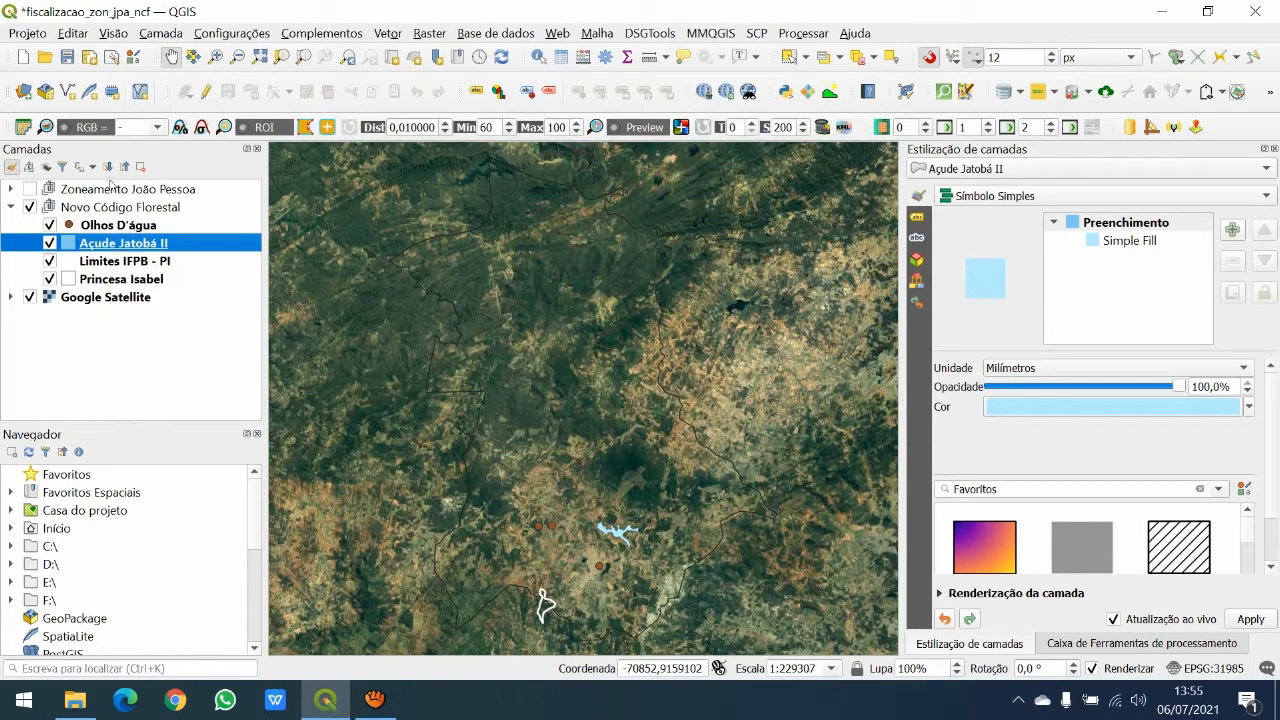
key("Down")
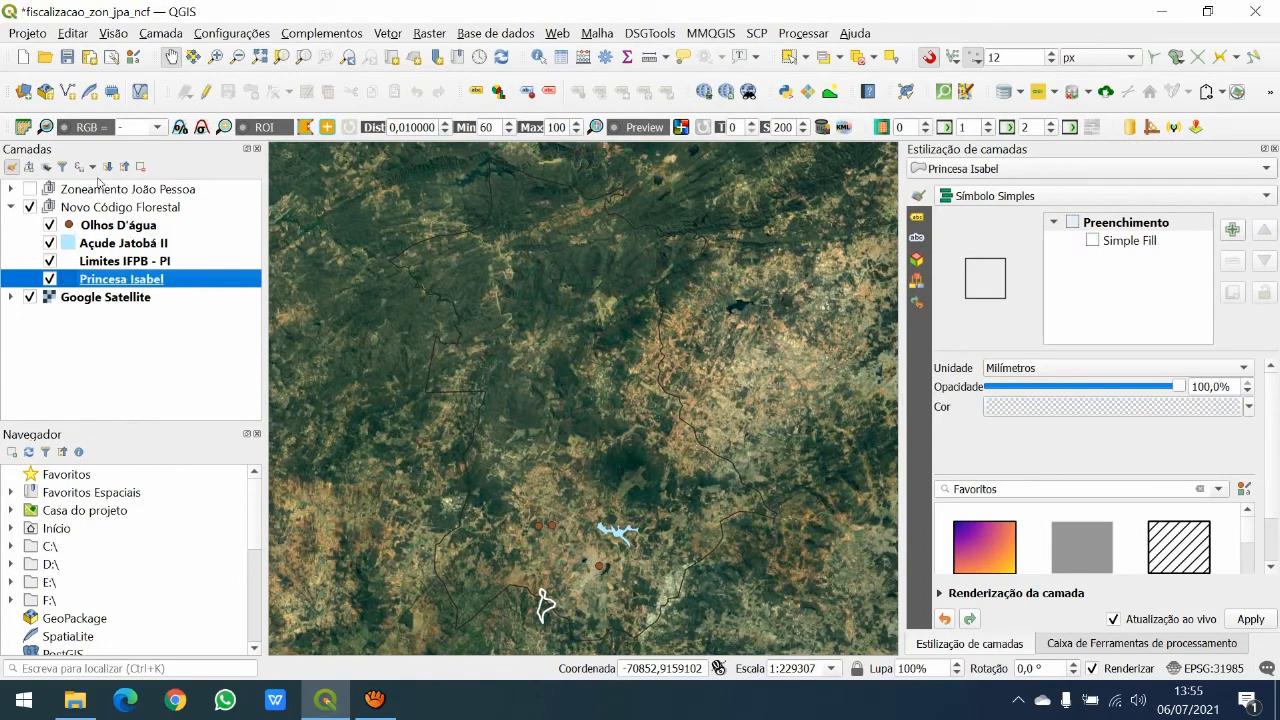
key("Up")
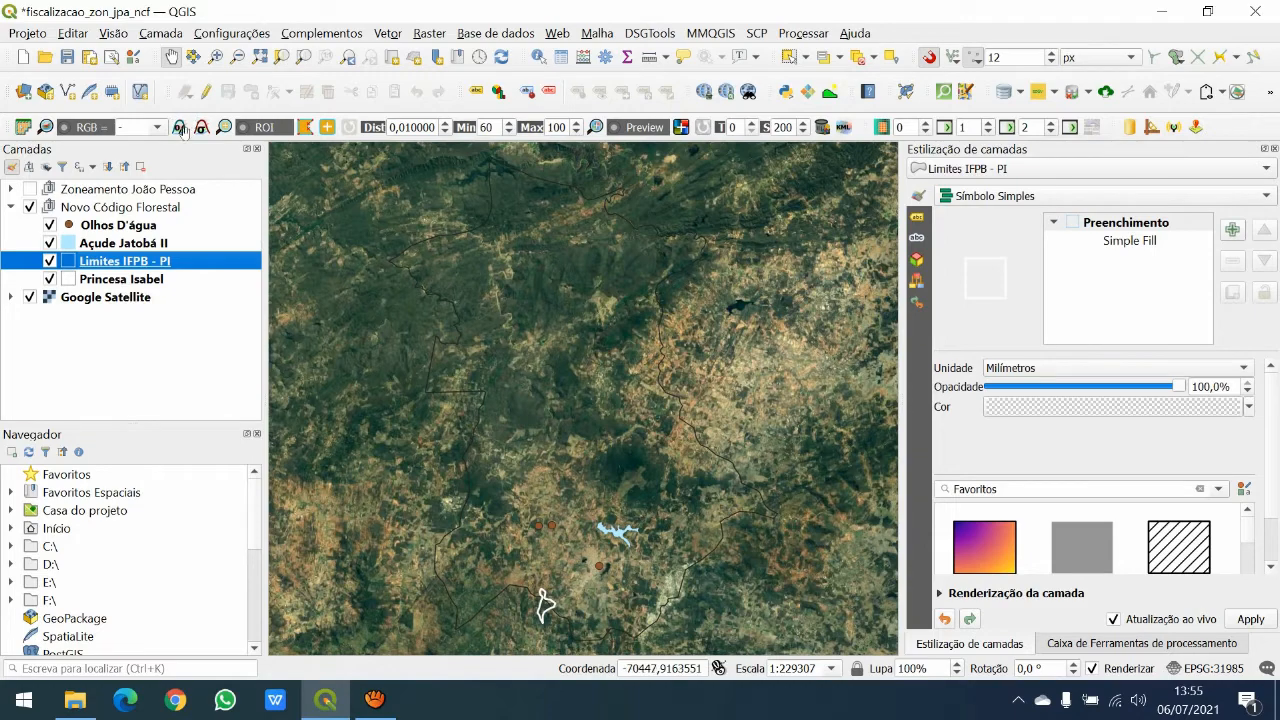
key("Down")
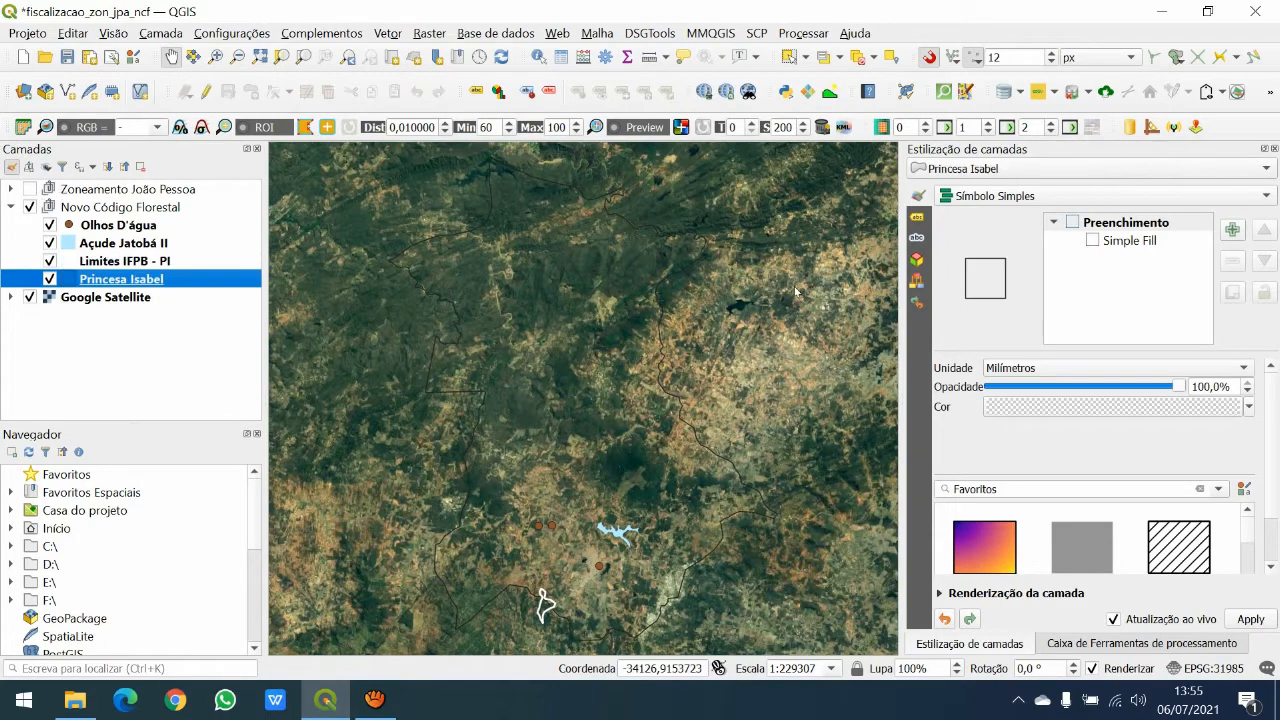
- Give the Princesa Isabel boundary a white outline with a stroke width of 0.5 mm
left_click(1129, 241)
left_click(1243, 457)
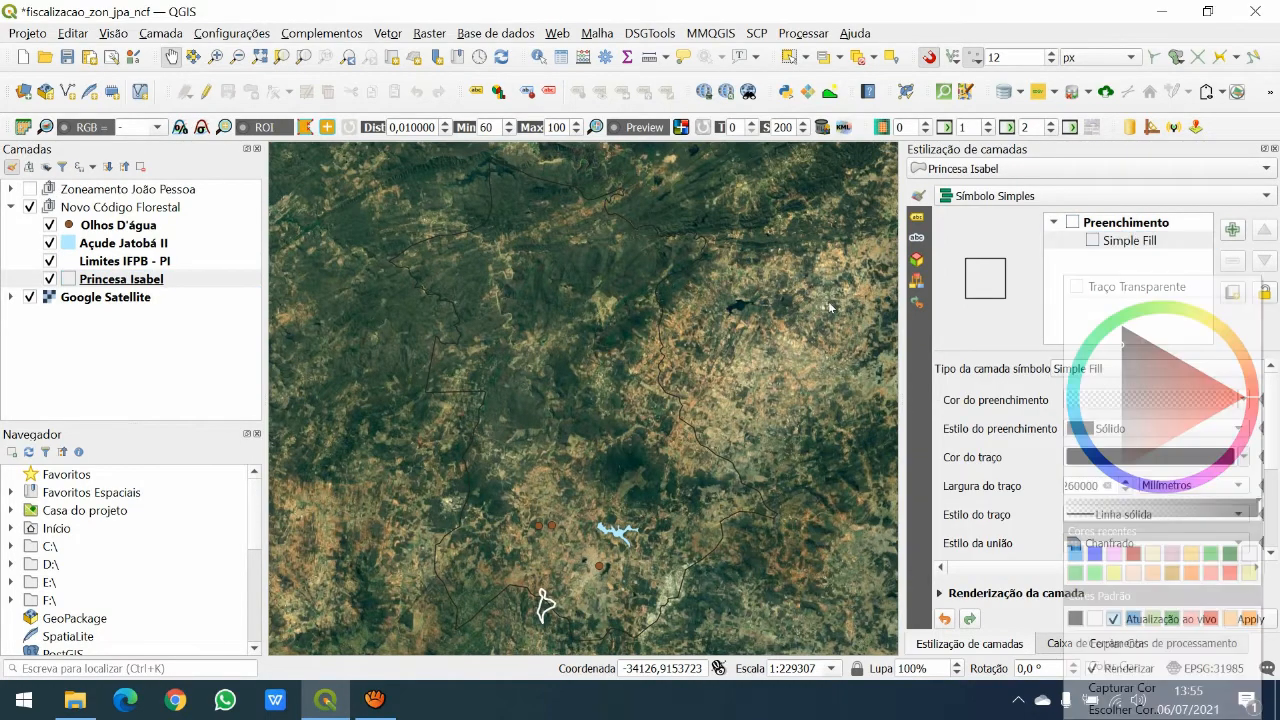
left_click(1122, 467)
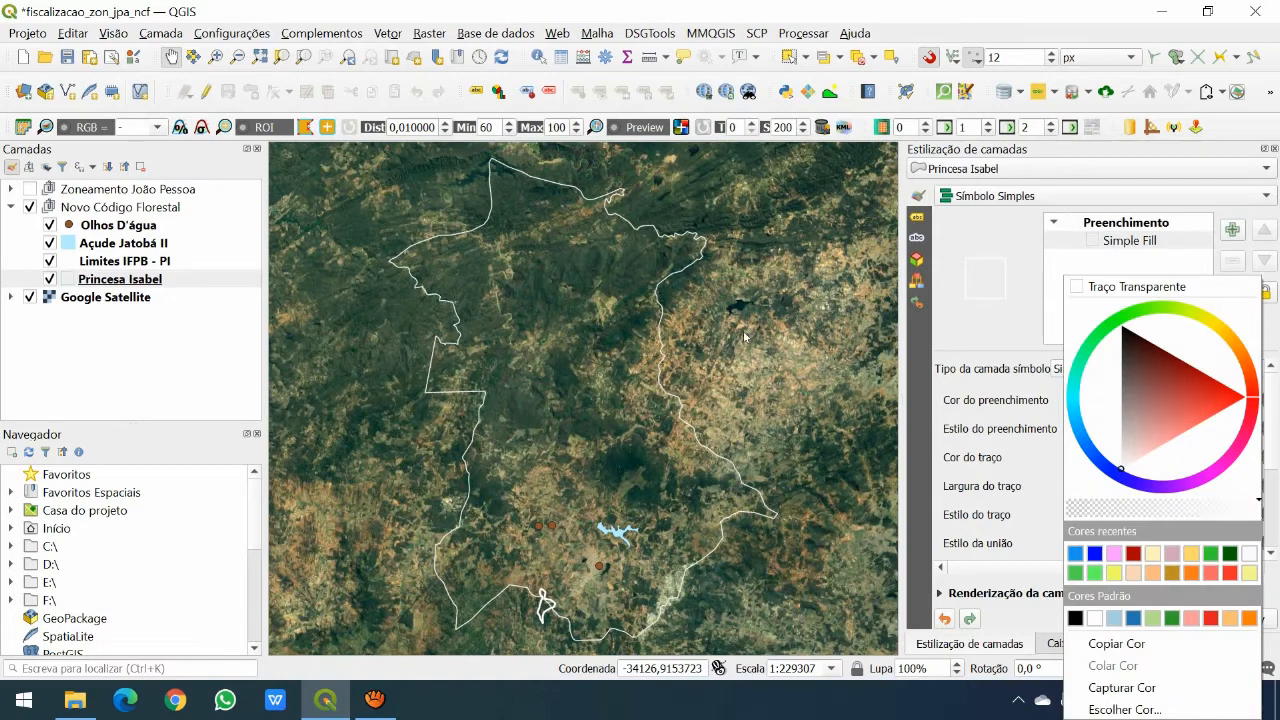
left_click(688, 222)
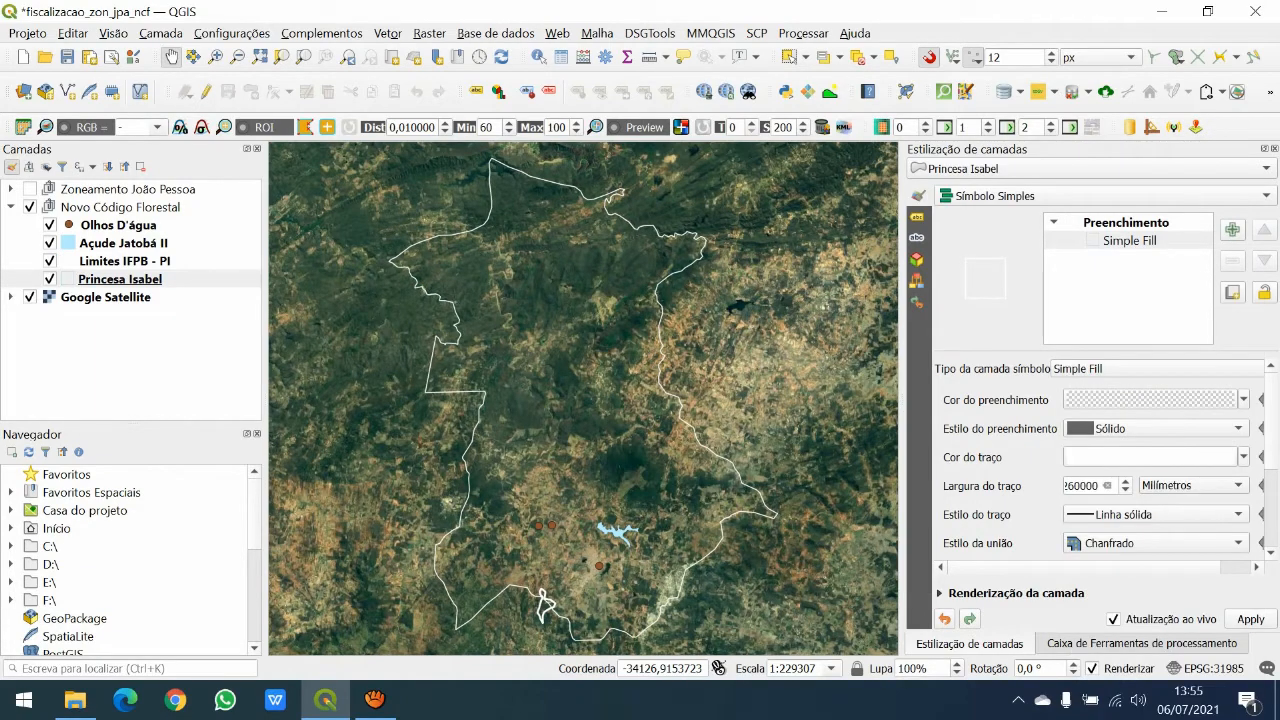
double_click(1085, 485)
type("5")
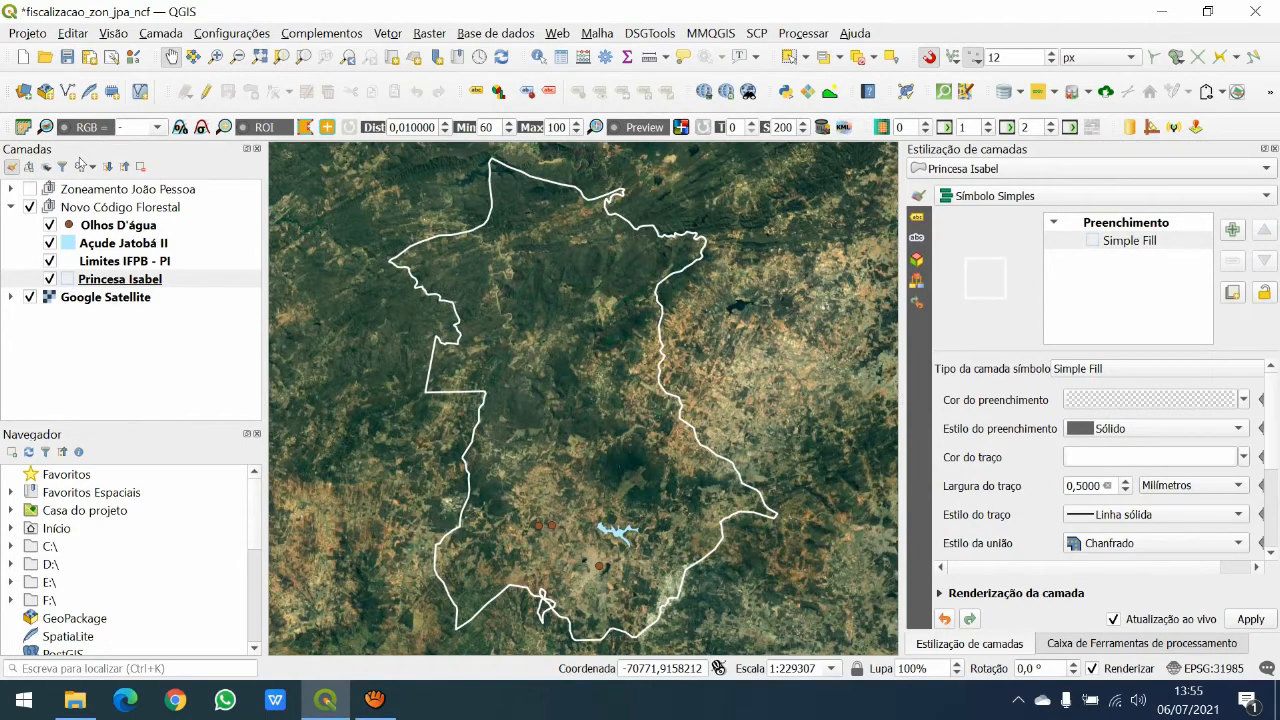
- Zoom to the Açude Jatobá II layer and toggle its visibility to compare the reservoir polygon with the satellite imagery
right_click(117, 242)
left_click(200, 245)
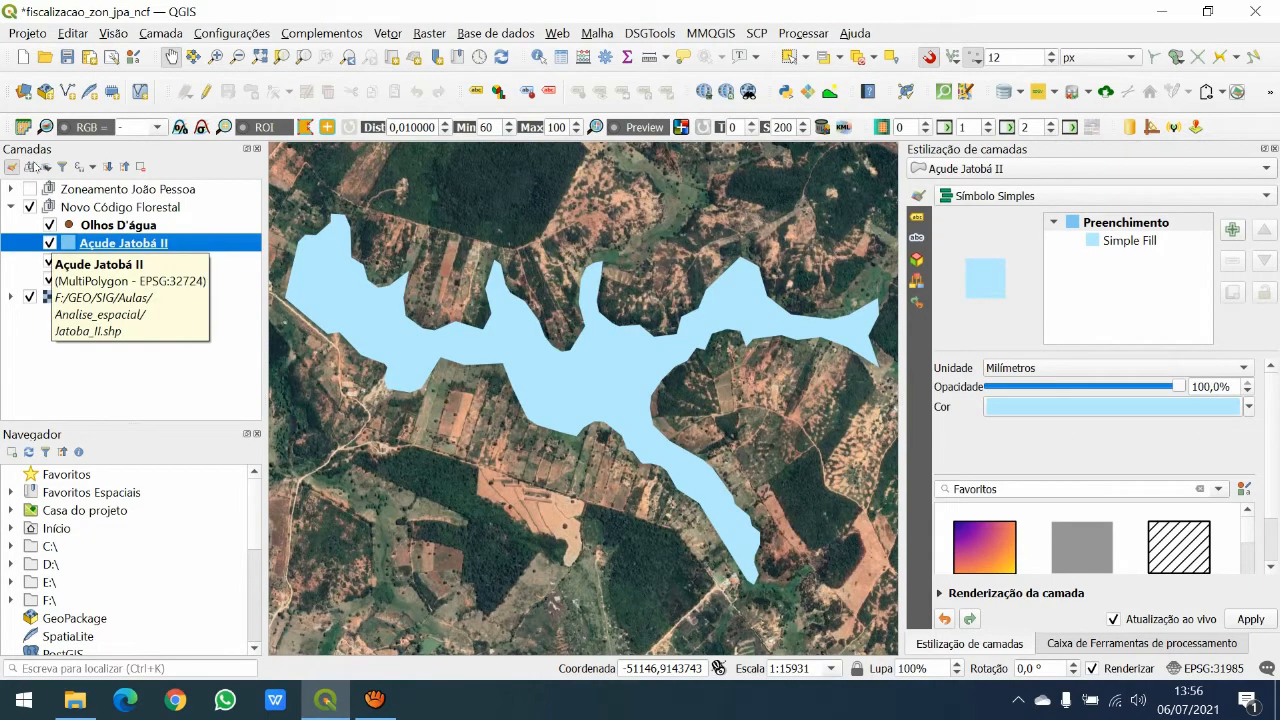
key("space")
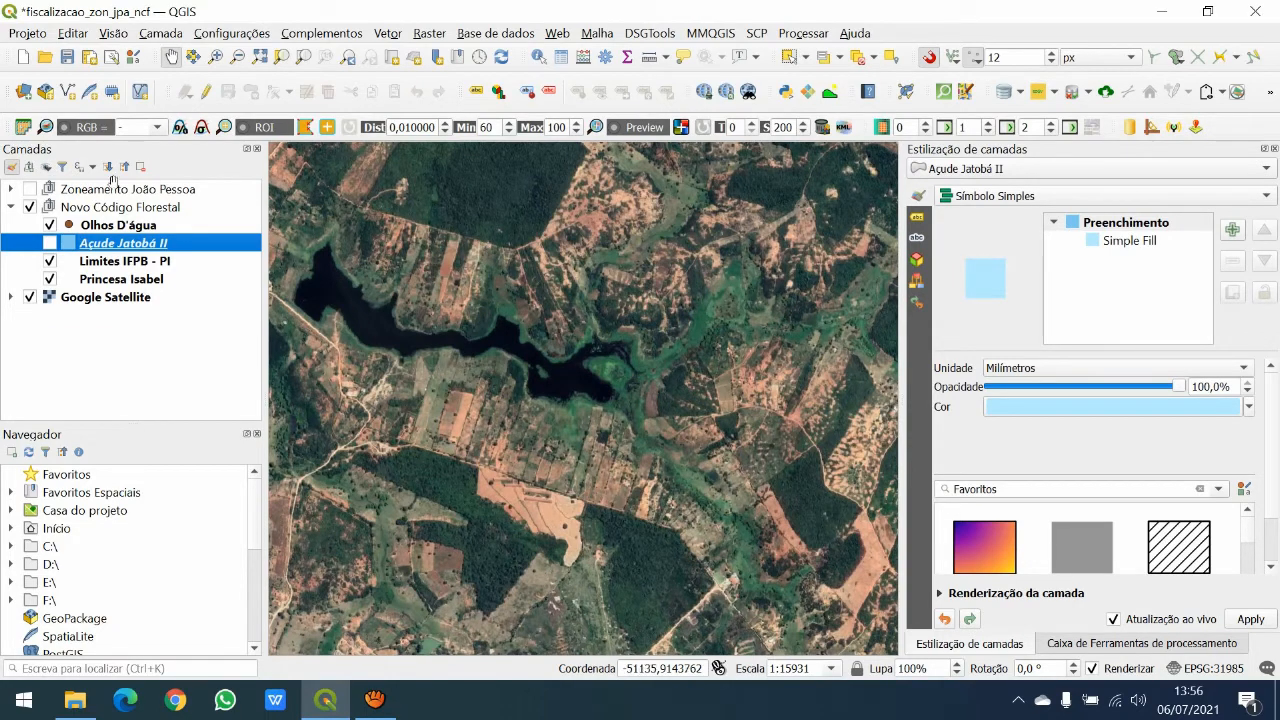
key("space")
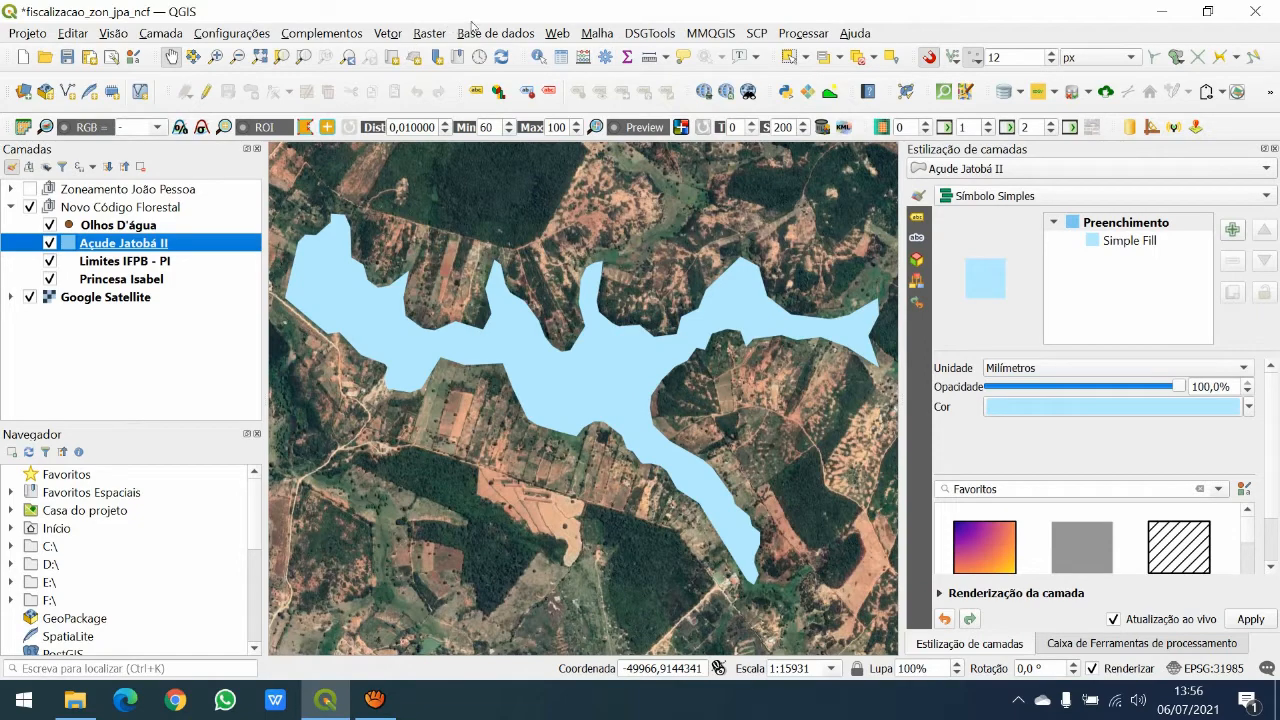
- Start an MMQGIS Create Buffers operation on Açude Jatobá II with a fixed radius of 50 meters
key("alt+m")
key("Down")
key("Down")
key("Down")
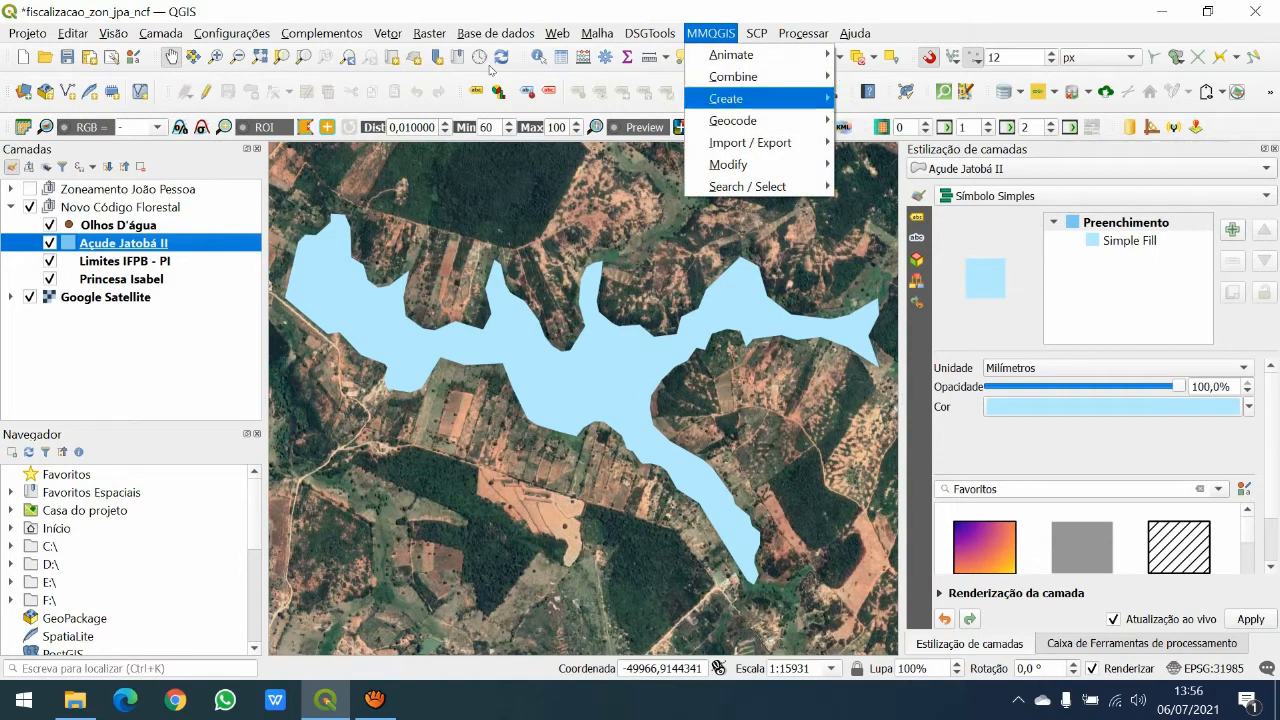
key("Right")
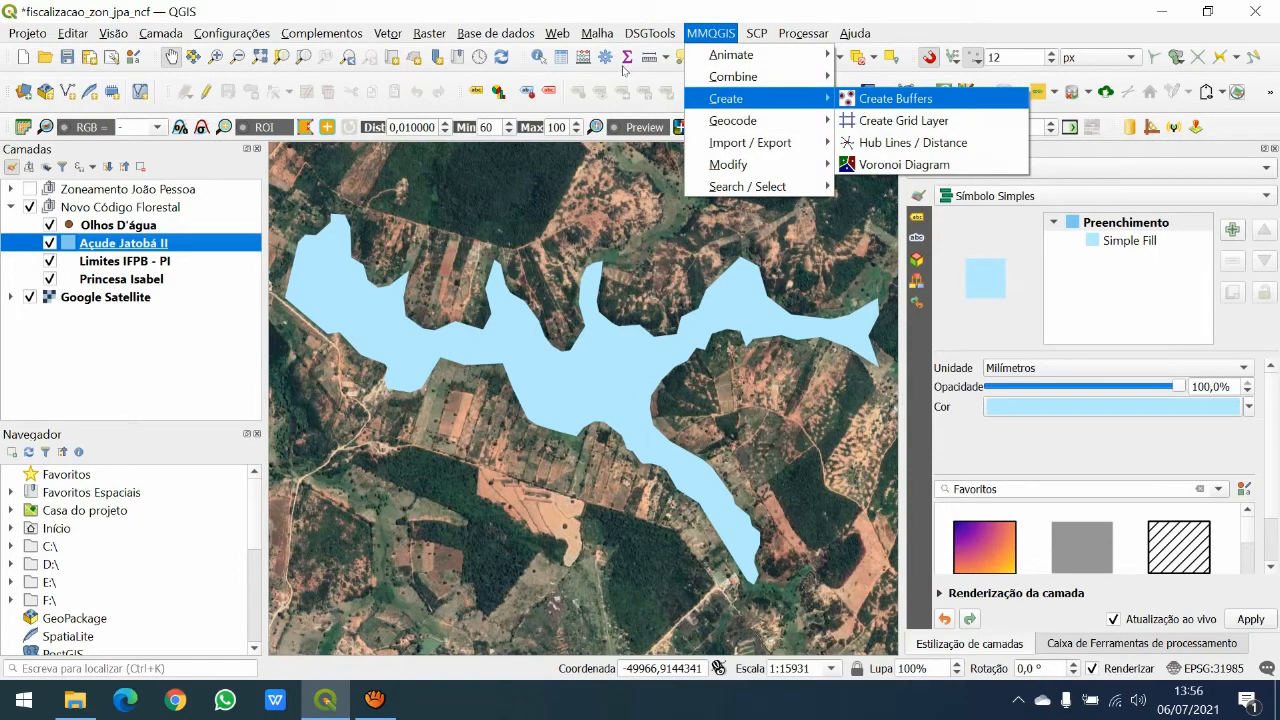
key("Return")
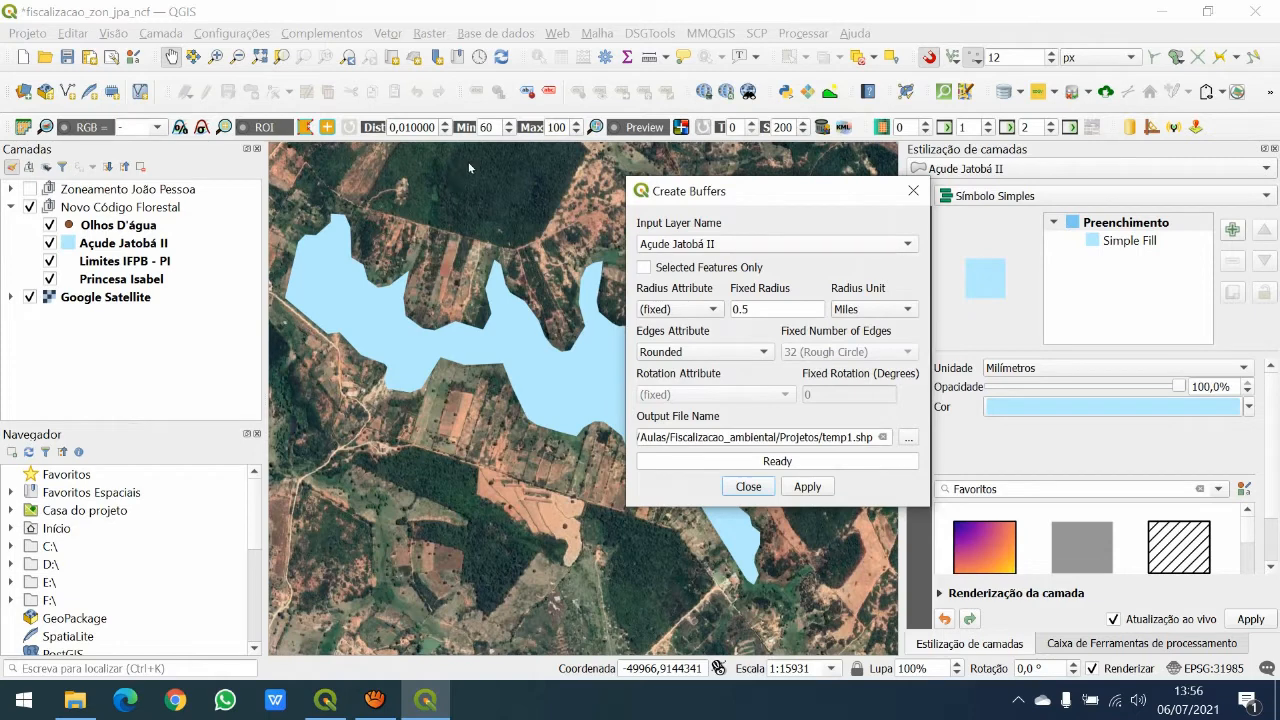
key("Tab")
type("50")
left_click(866, 309)
left_click(864, 346)
- Set the buffer output to APP_Jatoba_II in the Dados/Saida folder, create the buffer and leave the dialog
left_click(908, 437)
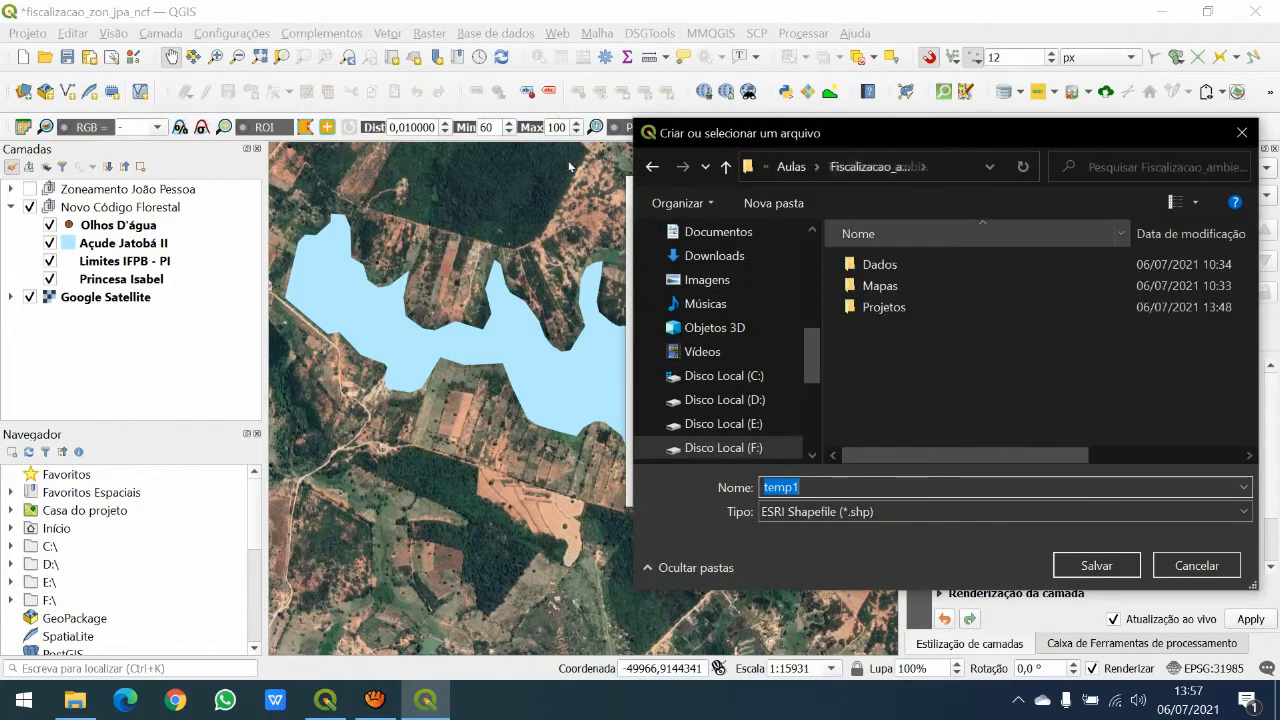
double_click(876, 306)
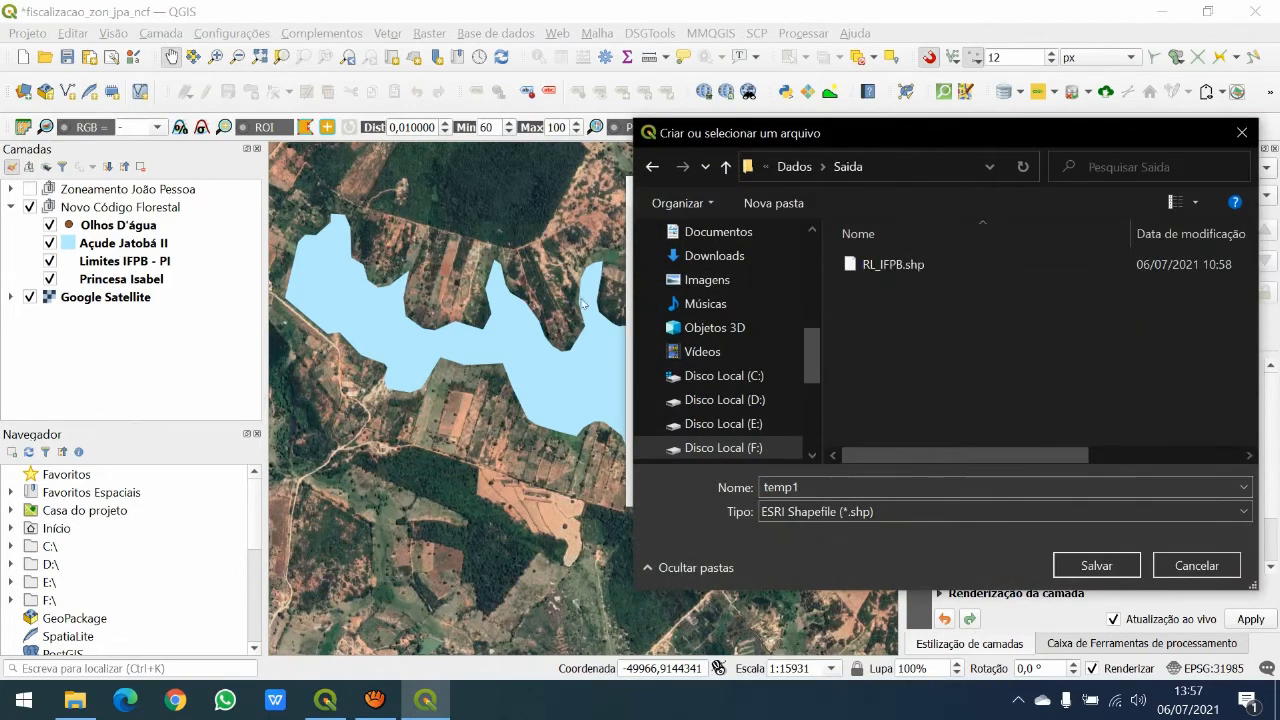
type("APP_")
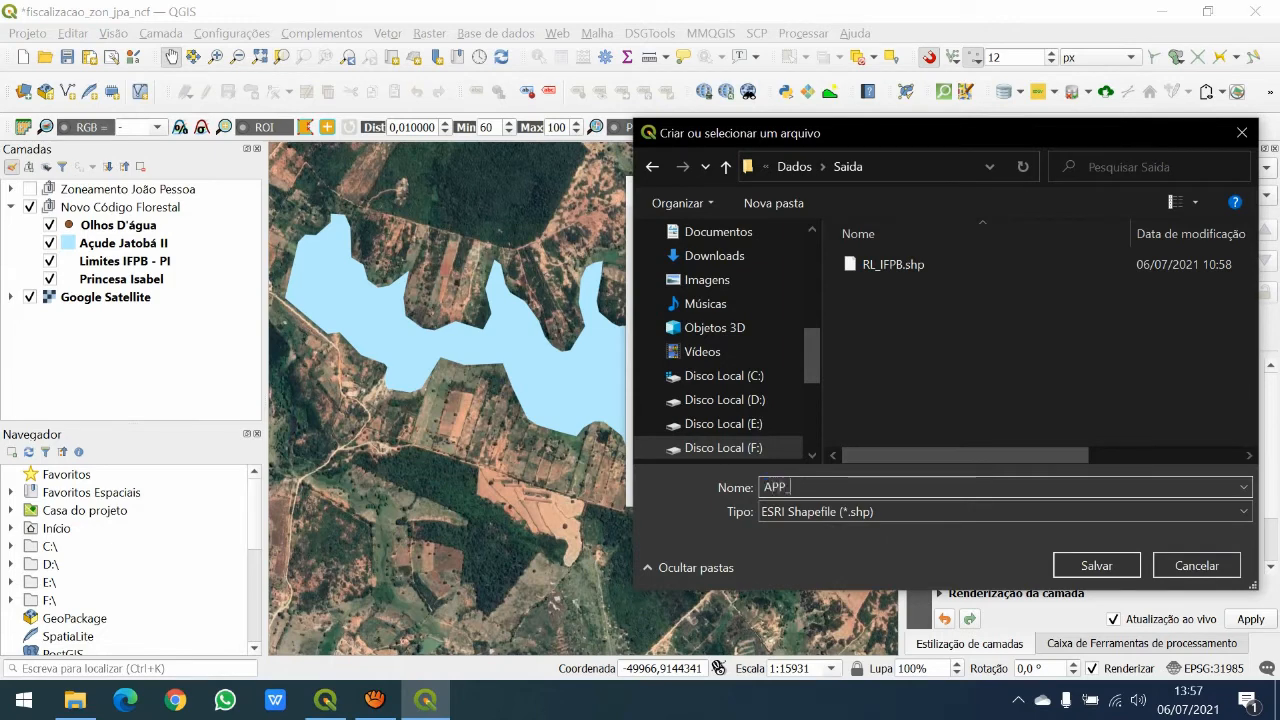
type("Jatoba_II")
key("Return")
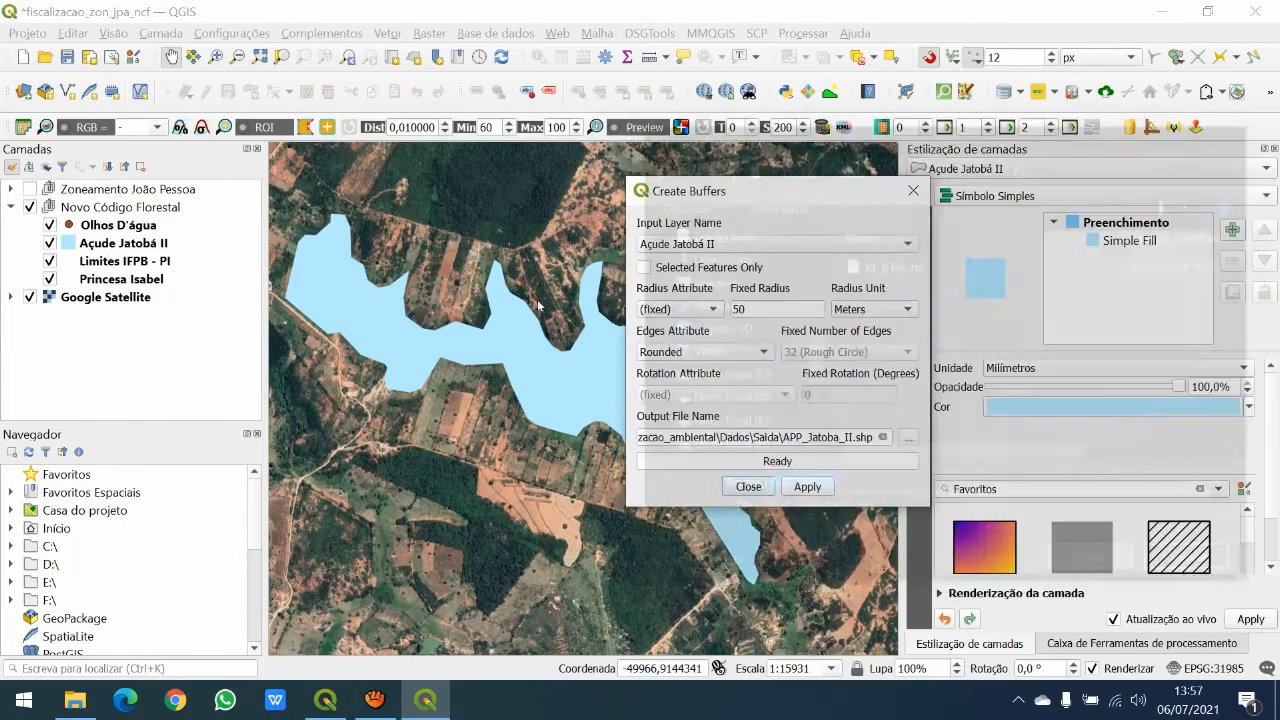
left_click(807, 486)
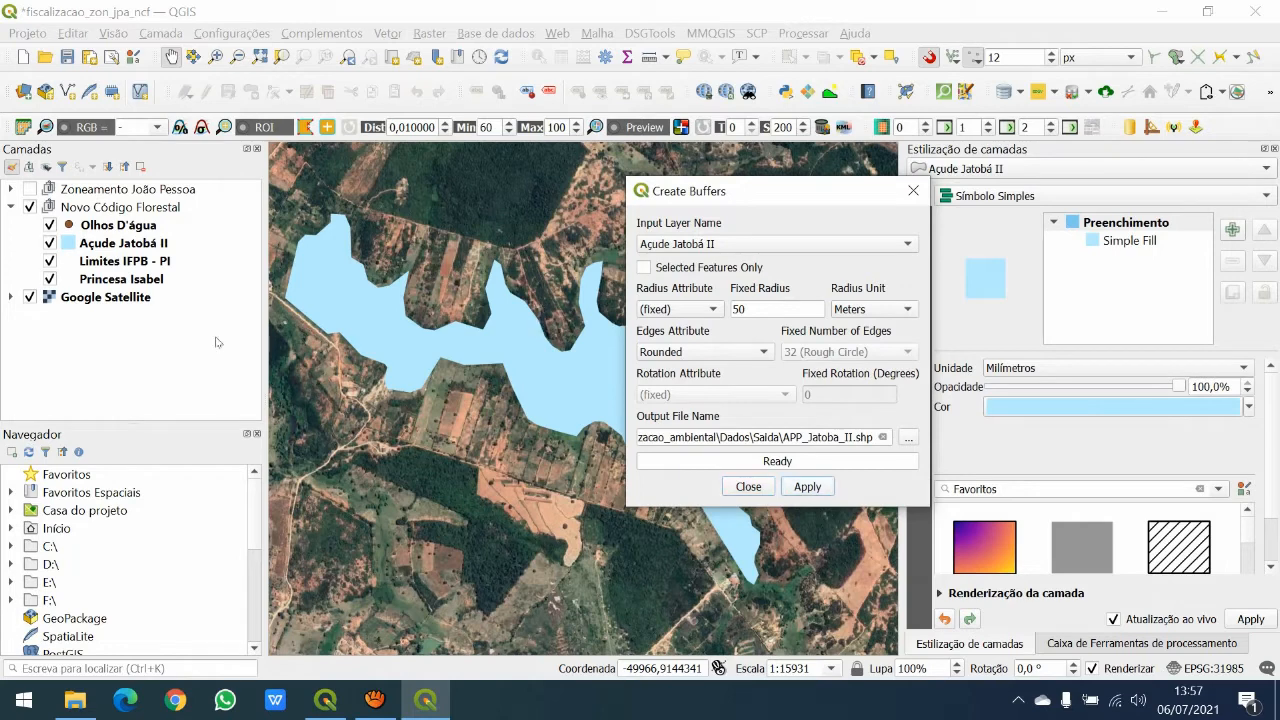
key("Escape")
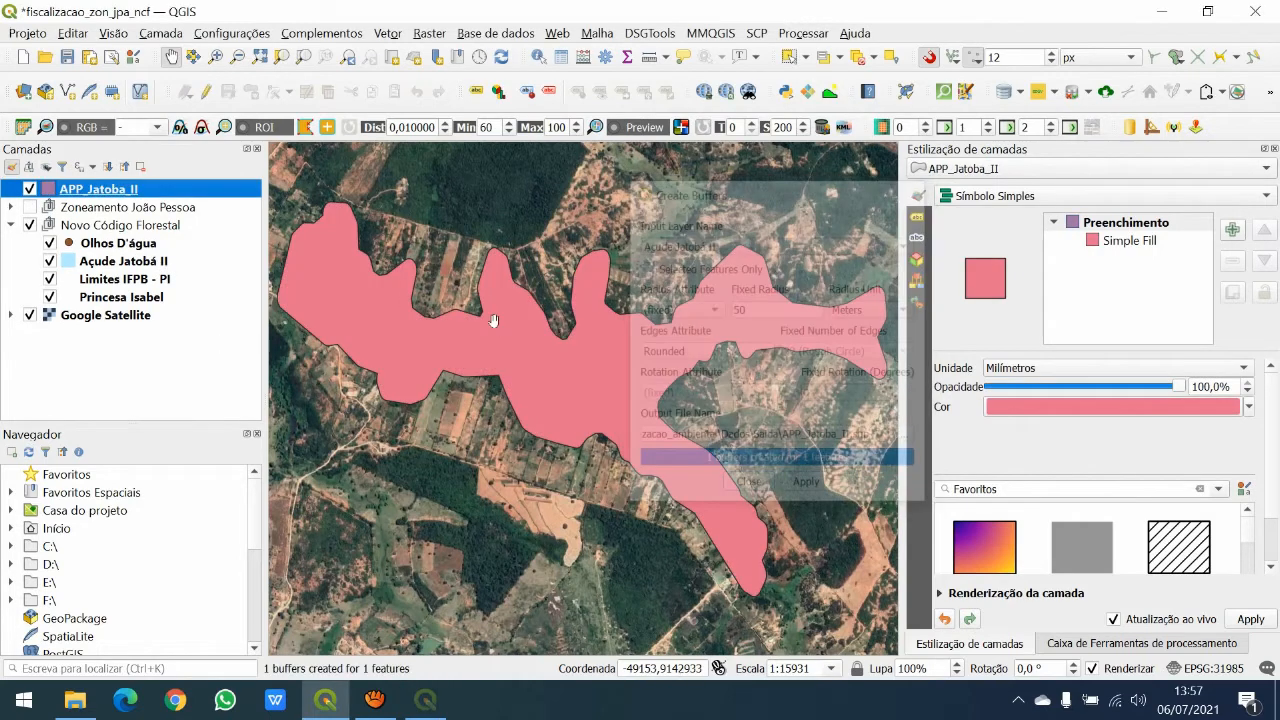
- Place the APP_Jatoba_II layer directly below Açude Jatobá II in the Novo Código Florestal group and make its fill transparent
mouse_move(84, 189)
left_mouse_down()
mouse_move(73, 160)
mouse_move(69, 188)
left_mouse_up()
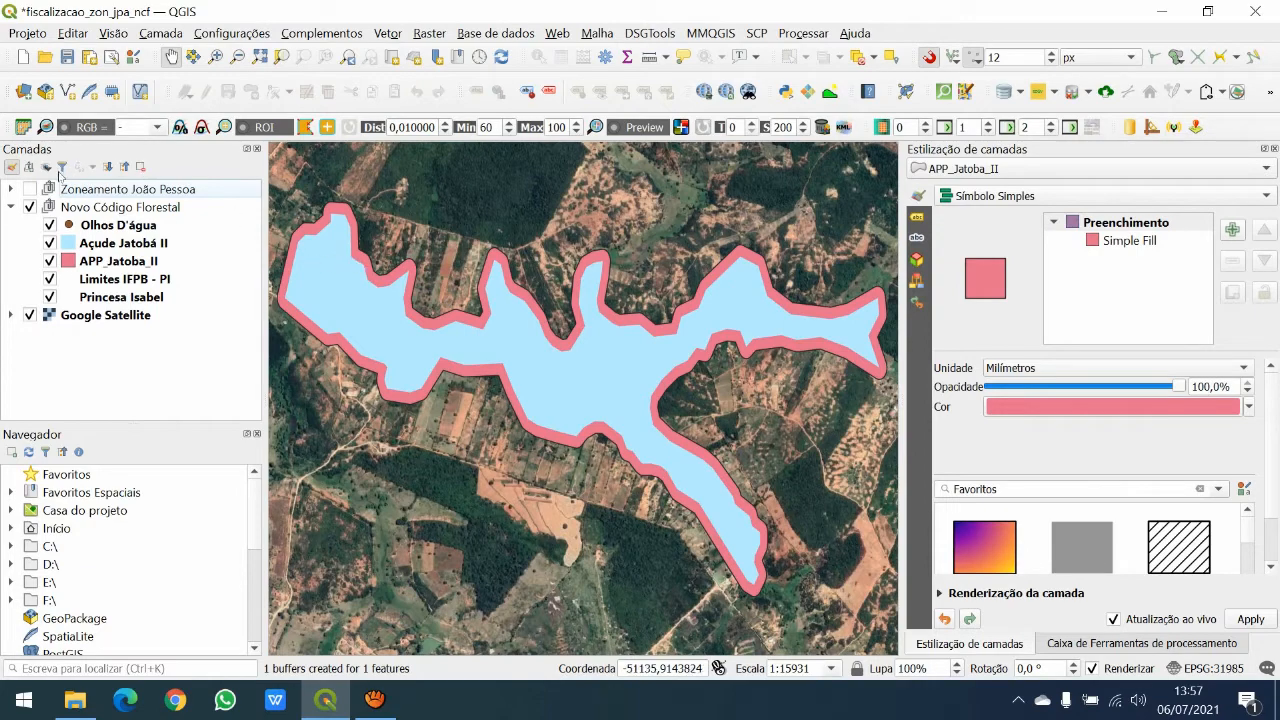
left_click(116, 261)
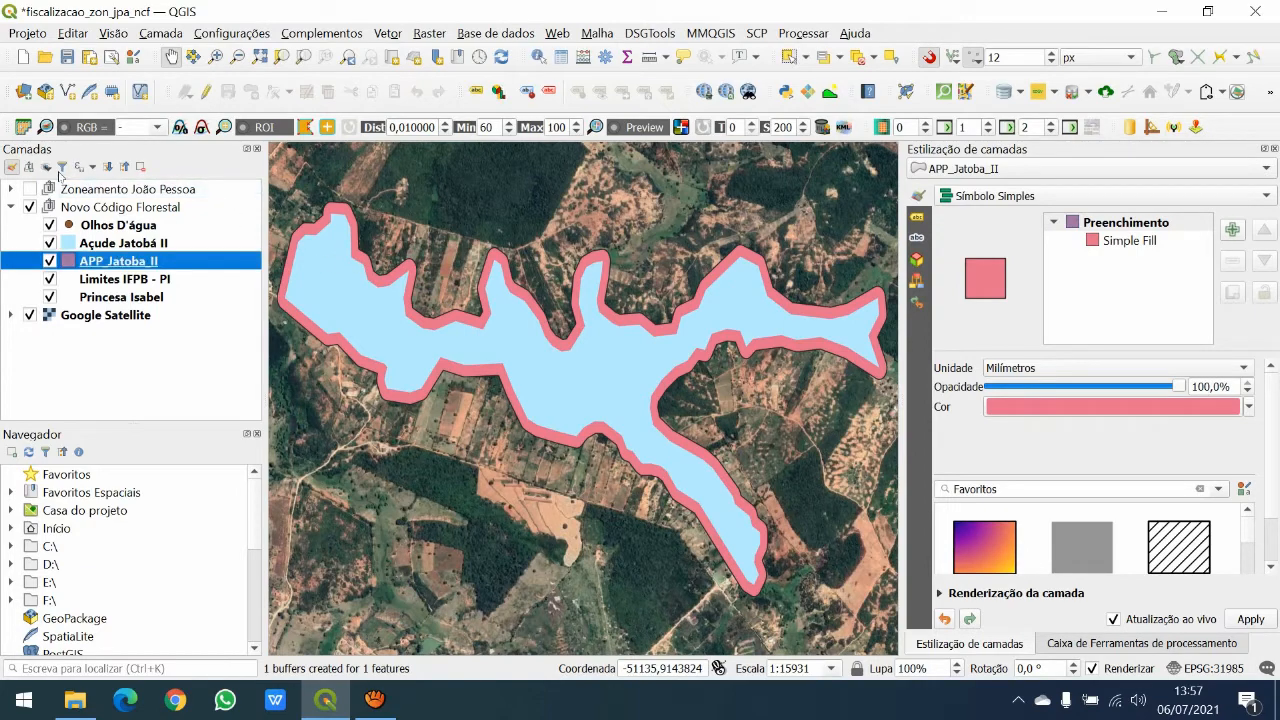
left_click(1138, 241)
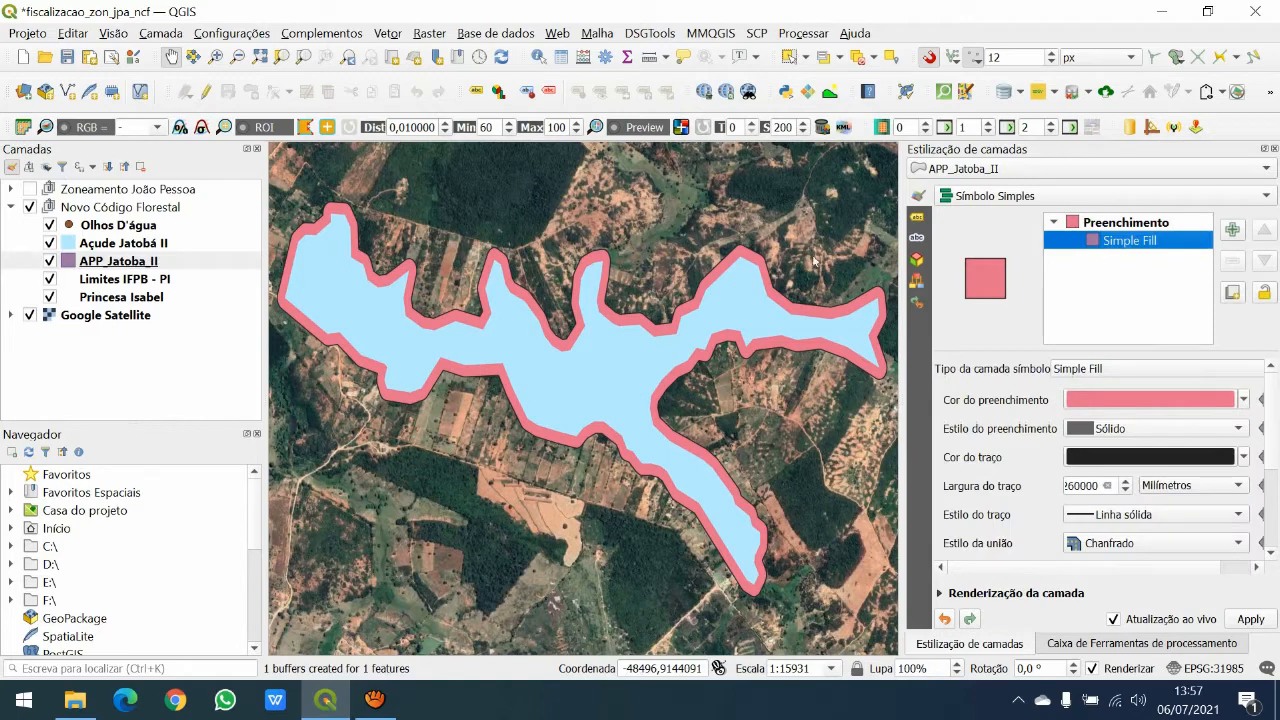
left_click(1243, 399)
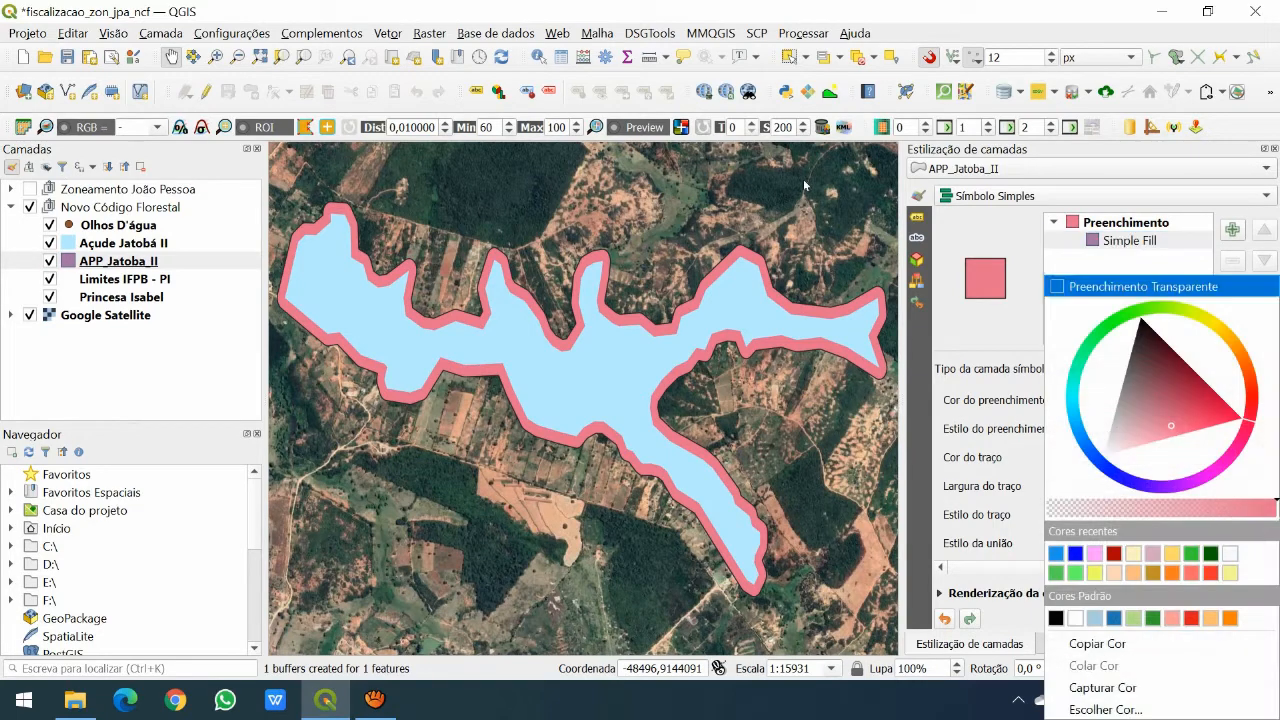
left_click(1110, 285)
- Style the APP_Jatoba_II outline with a green stroke 0.8 mm wide
left_click(1243, 457)
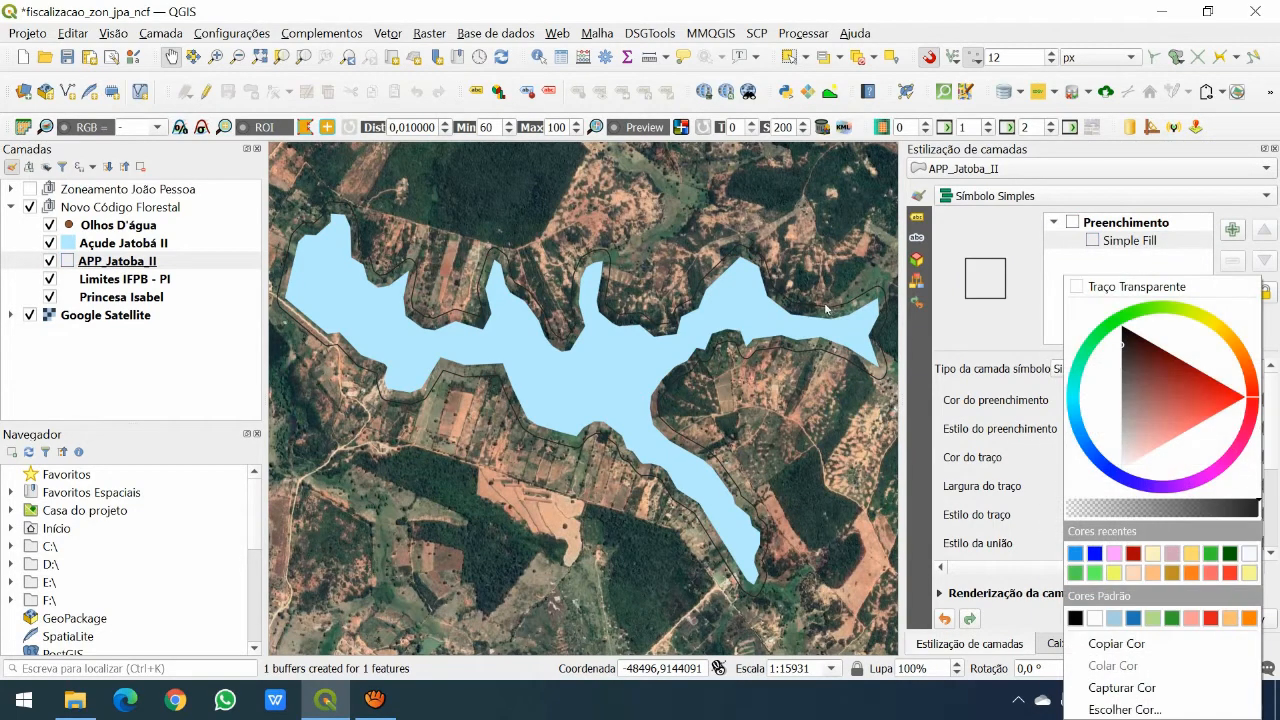
left_click(1095, 338)
left_click(1115, 385)
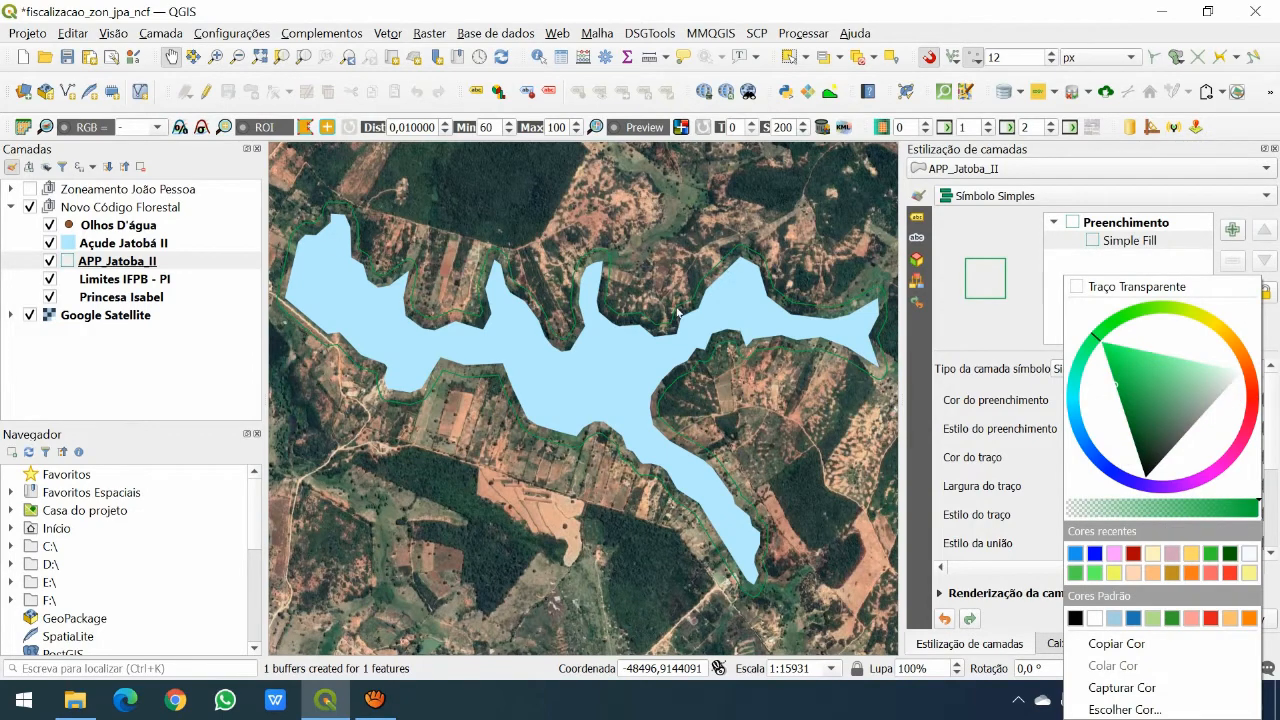
left_click(1015, 459)
left_click_drag(1100, 485, 1080, 485)
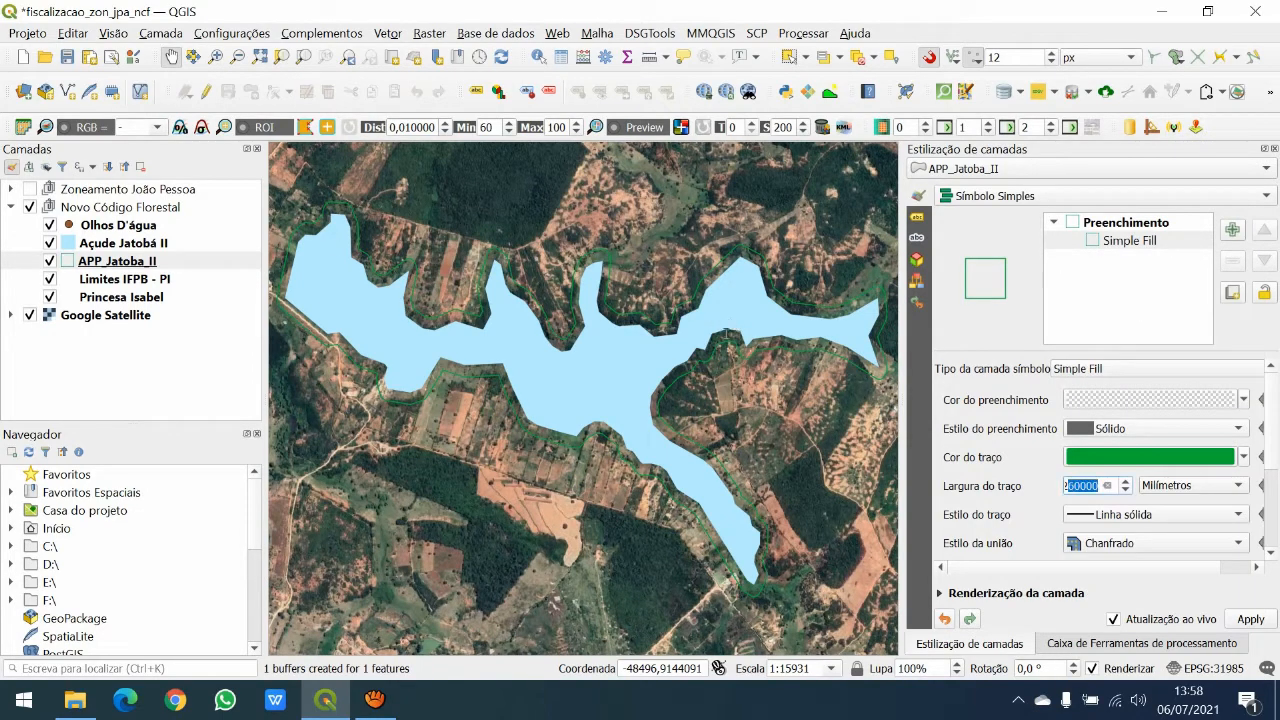
key("BackSpace")
key("BackSpace")
key("BackSpace")
key("BackSpace")
type("8")
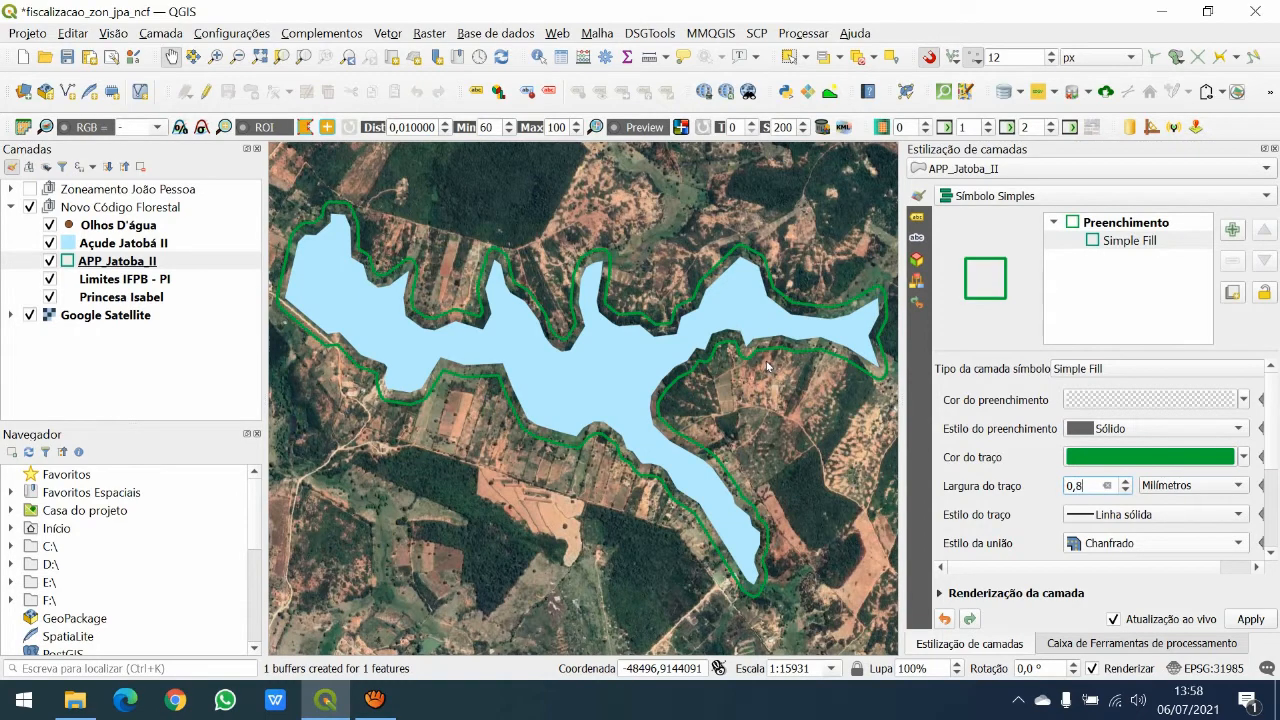
- Examine the land use and buildings in the satellite imagery along the APP_Jatoba_II boundary around the reservoir
scroll(383, 167, "up", 3)
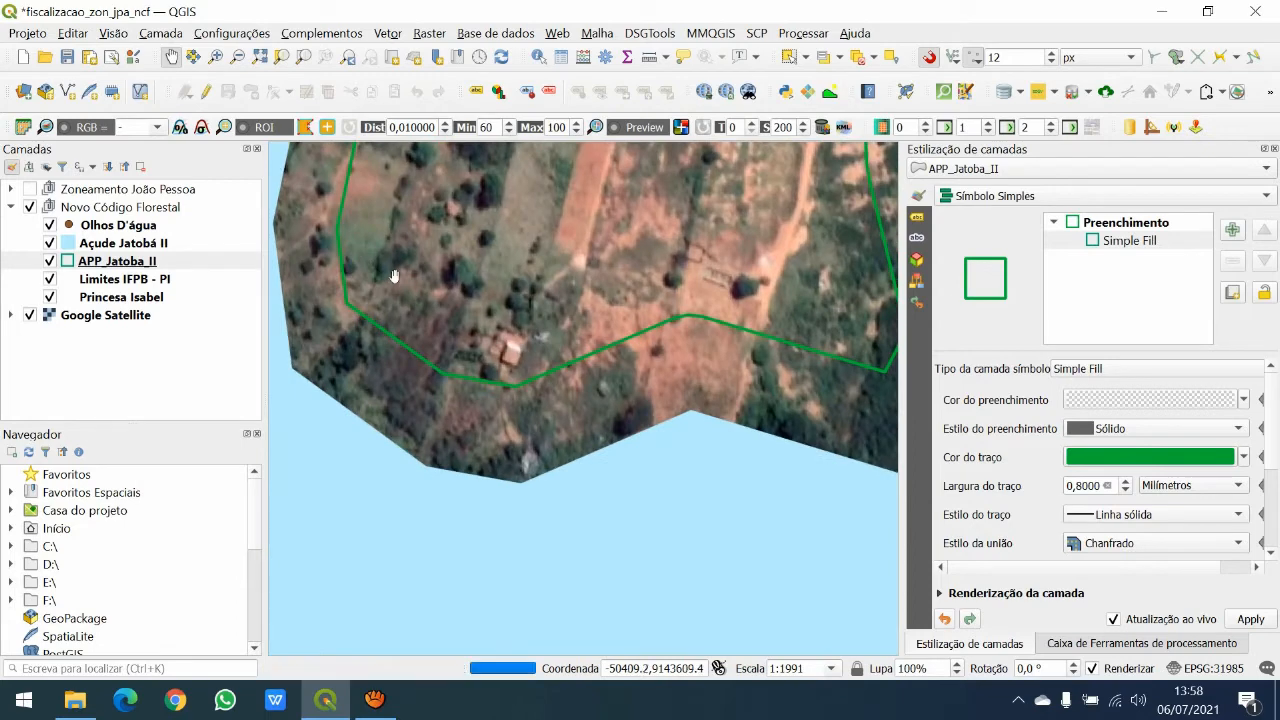
left_click_drag(692, 256, 219, 274)
left_click_drag(300, 155, 262, 326)
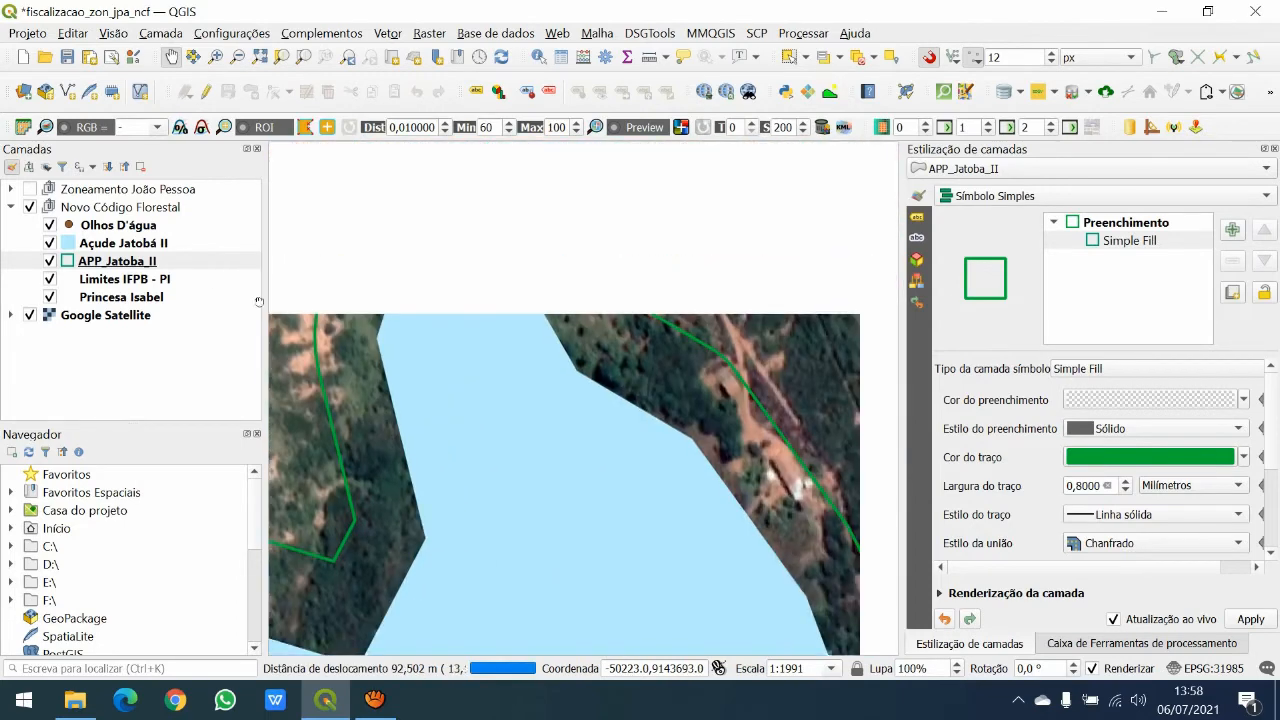
left_click_drag(290, 166, 286, 338)
left_click_drag(339, 236, 313, 301)
left_click_drag(378, 374, 256, 194)
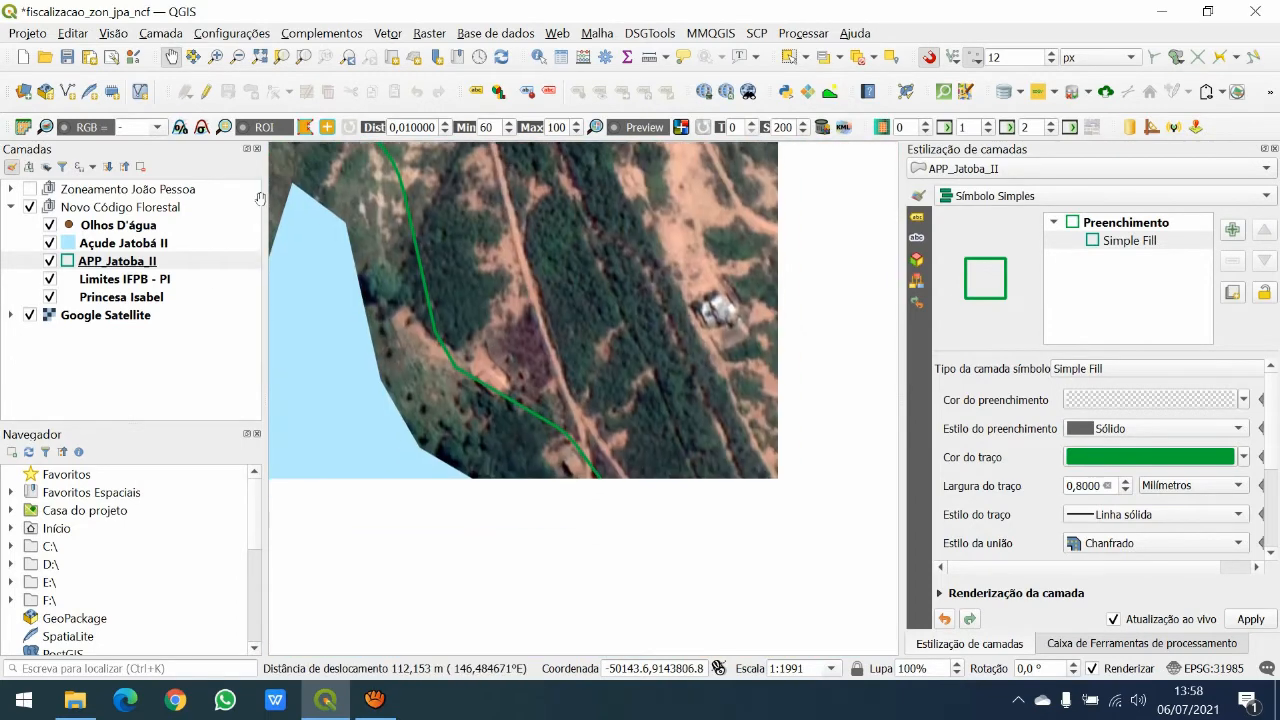
left_click_drag(380, 438, 286, 265)
left_click_drag(413, 470, 248, 230)
left_click_drag(383, 254, 271, 199)
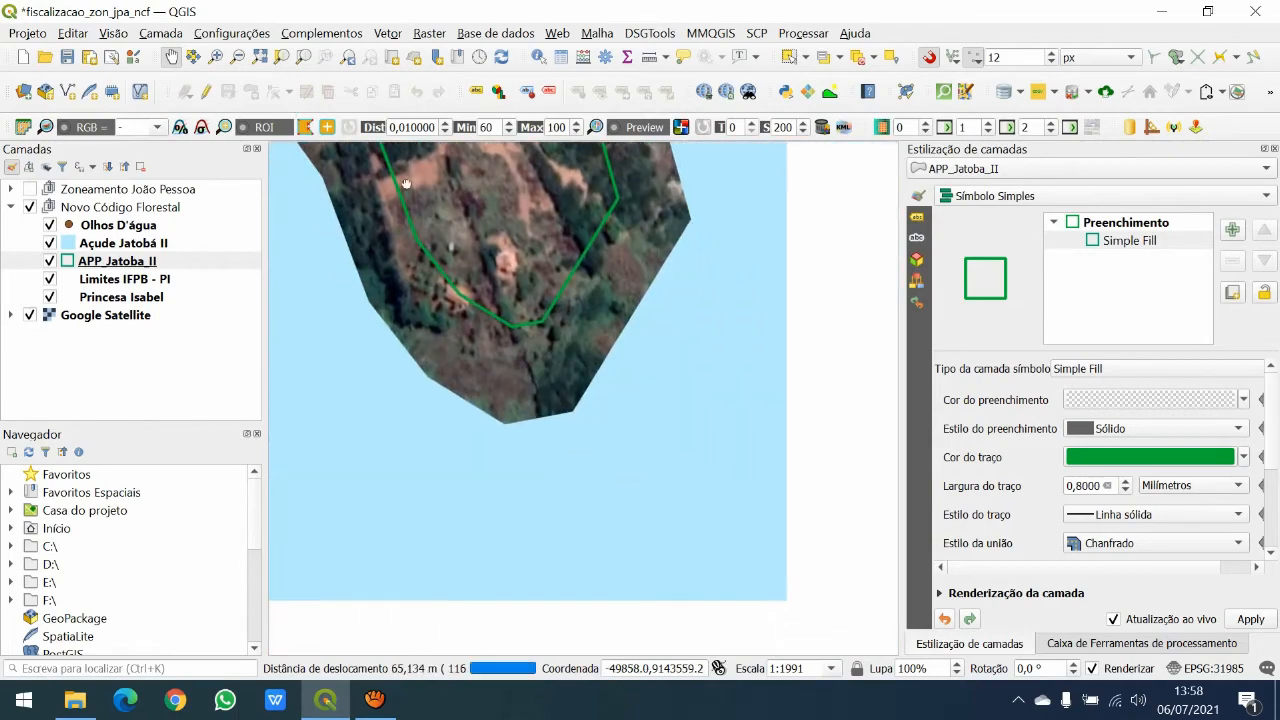
left_click_drag(472, 150, 308, 348)
left_click_drag(320, 189, 306, 372)
left_click_drag(296, 283, 286, 374)
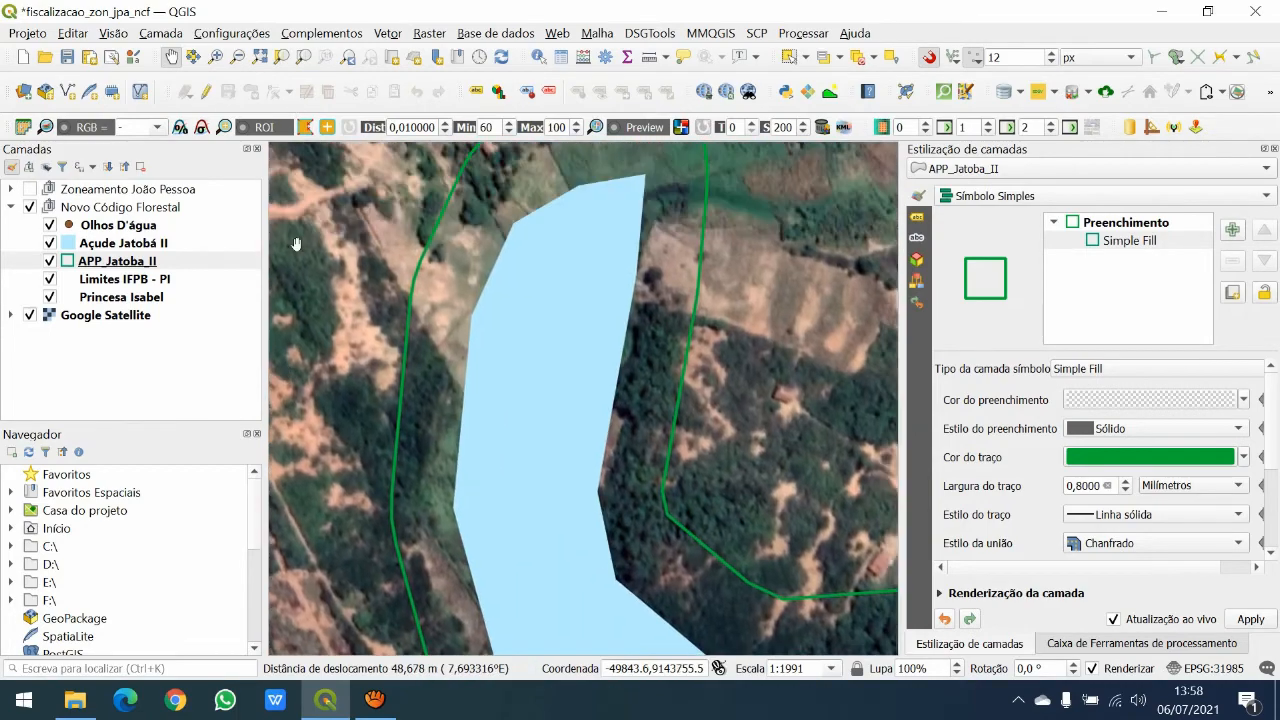
left_click_drag(347, 143, 323, 262)
left_click_drag(378, 160, 308, 258)
left_click_drag(411, 436, 410, 130)
left_click_drag(433, 244, 399, 72)
left_click_drag(559, 243, 355, 202)
left_click_drag(506, 240, 375, 212)
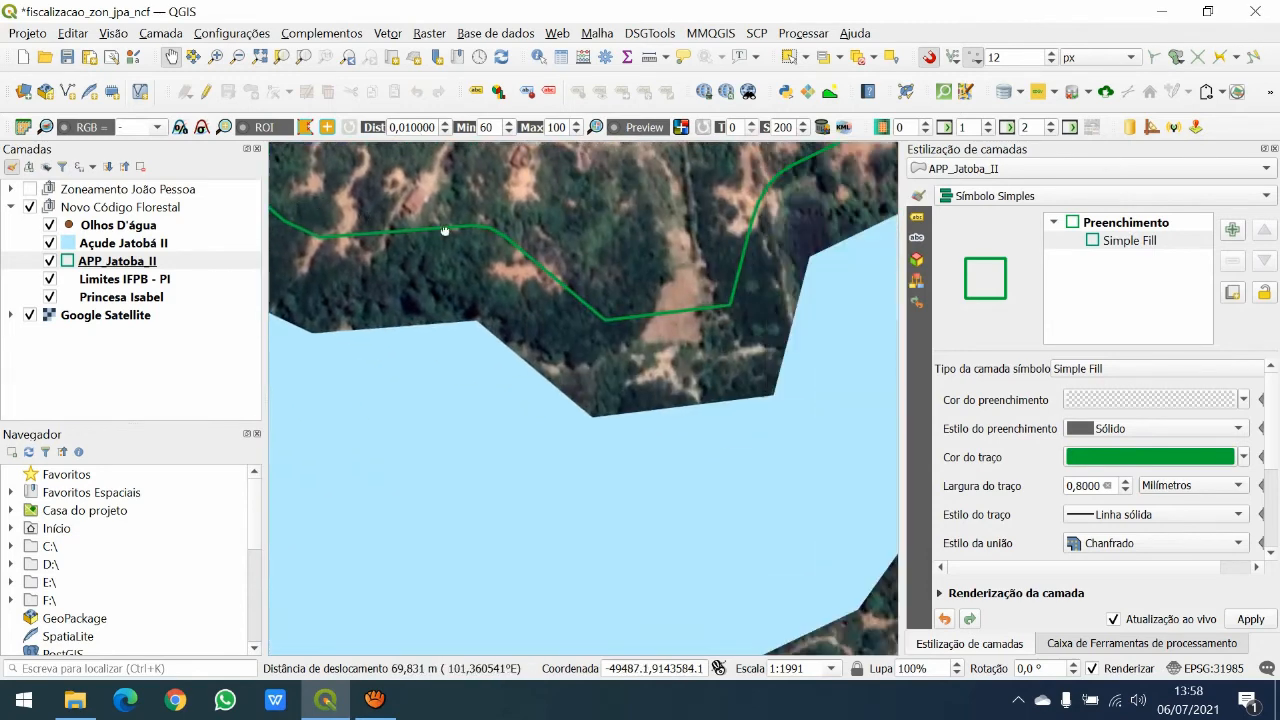
left_click_drag(520, 187, 382, 216)
left_click_drag(505, 150, 336, 295)
left_click_drag(410, 199, 346, 289)
left_click_drag(421, 241, 333, 252)
scroll(371, 274, "down", 2)
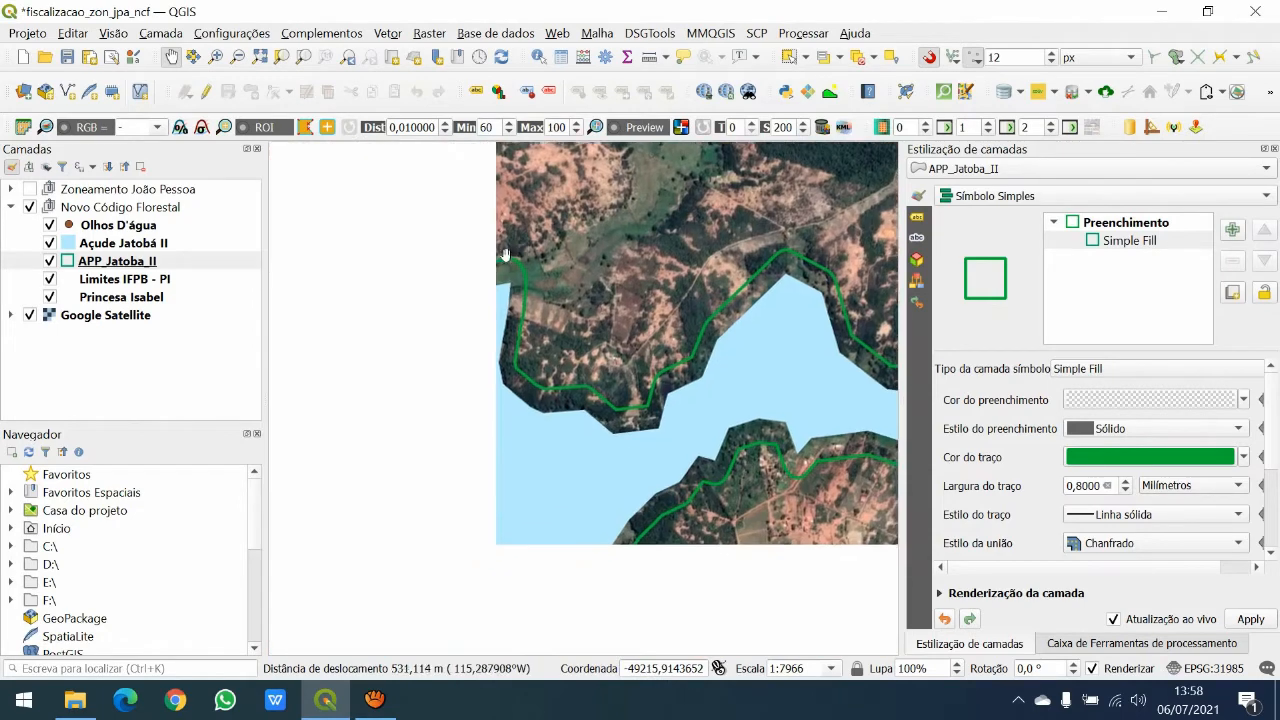
scroll(347, 311, "down", 1)
mouse_move(347, 311)
left_mouse_down()
mouse_move(370, 303)
mouse_move(357, 320)
mouse_move(350, 310)
left_mouse_up()
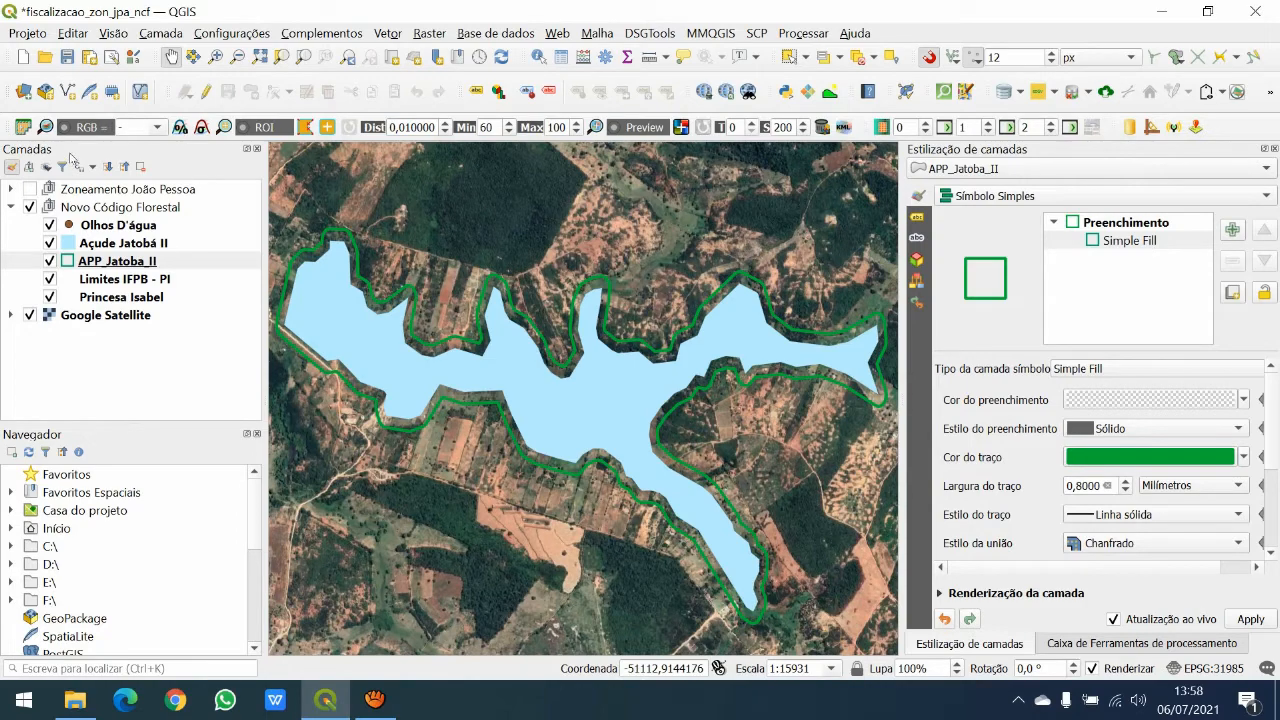
- Zoom the map to the Olhos D'água layer and change its marker fill color to blue
right_click(110, 225)
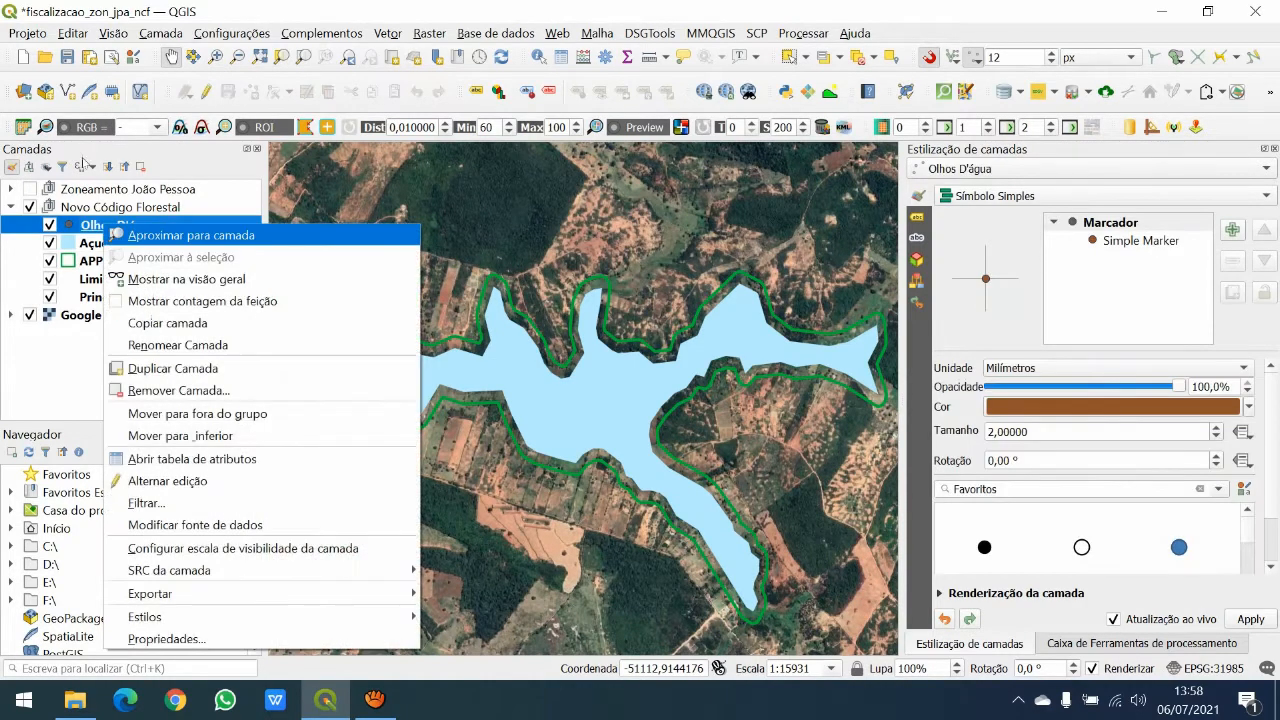
left_click(230, 232)
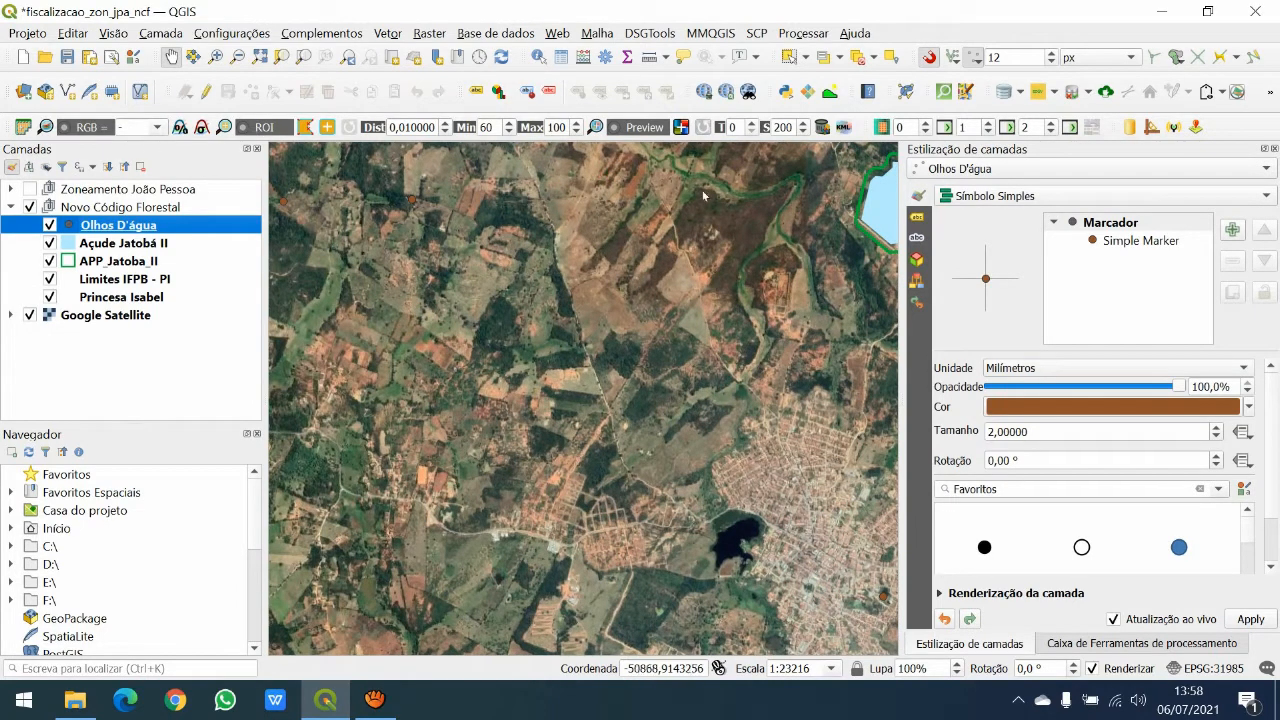
left_click(1140, 241)
left_click(1252, 428)
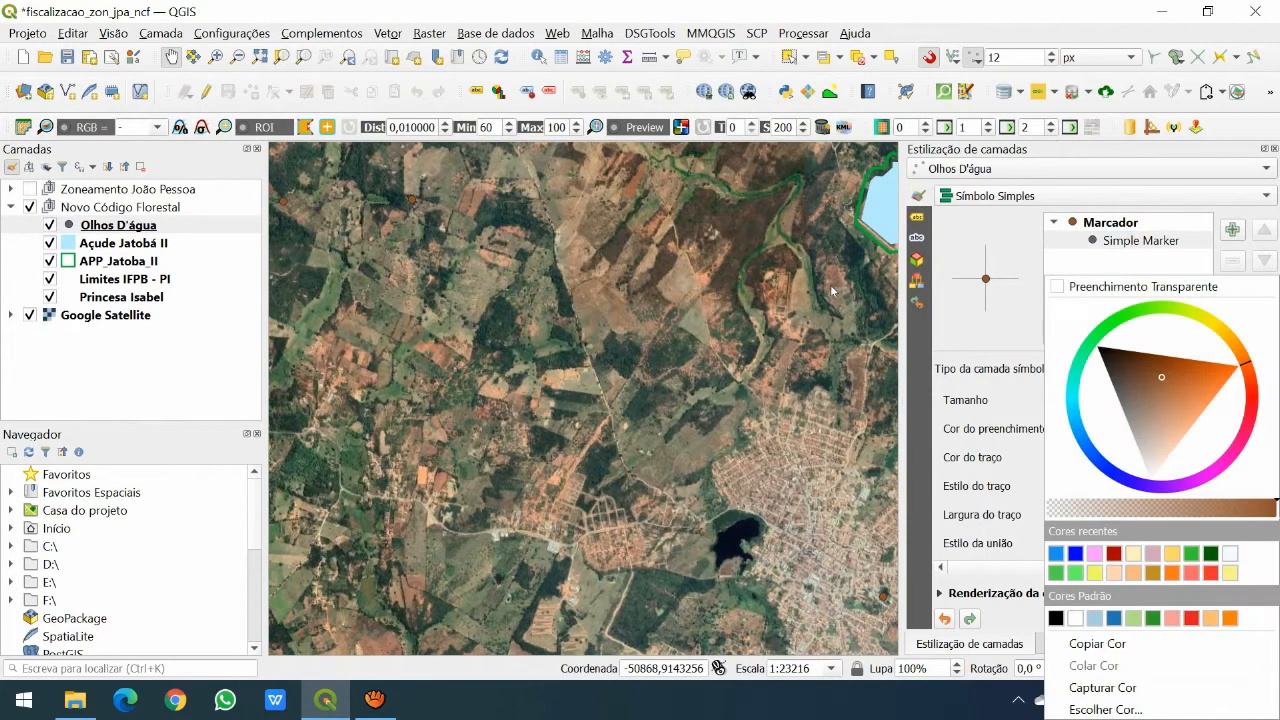
left_click(1112, 470)
left_click(1134, 427)
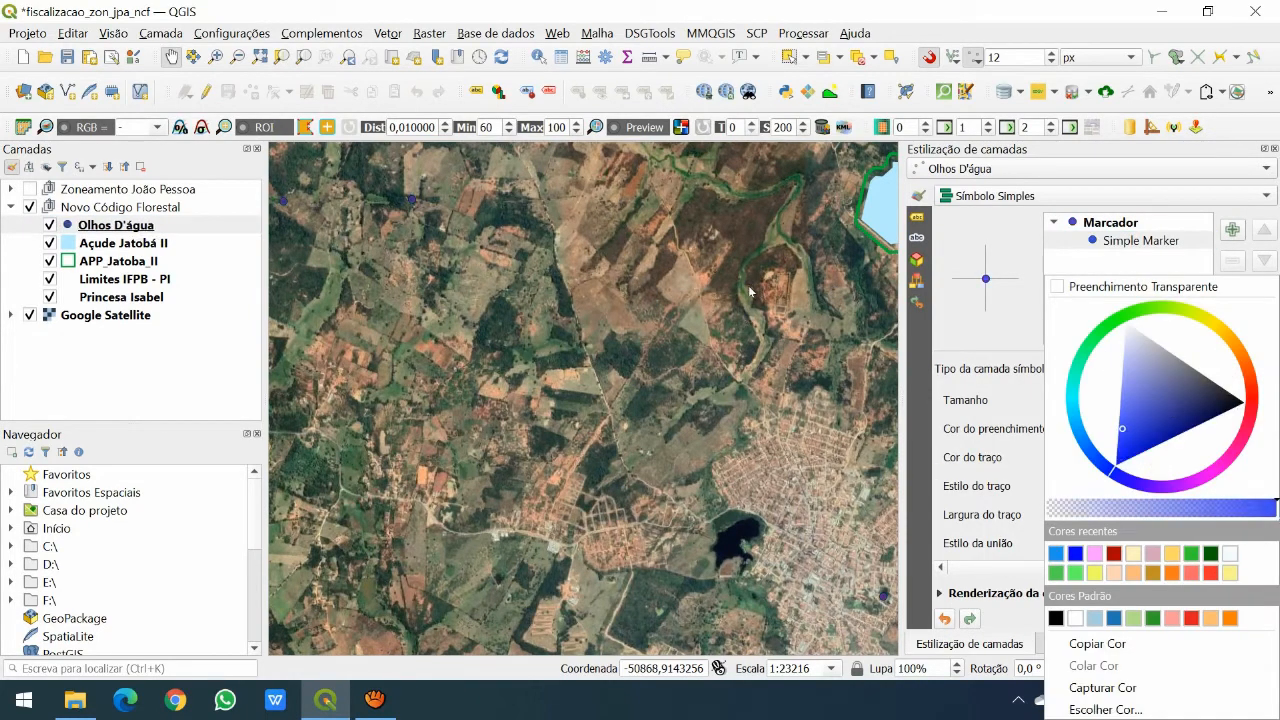
left_click(686, 233)
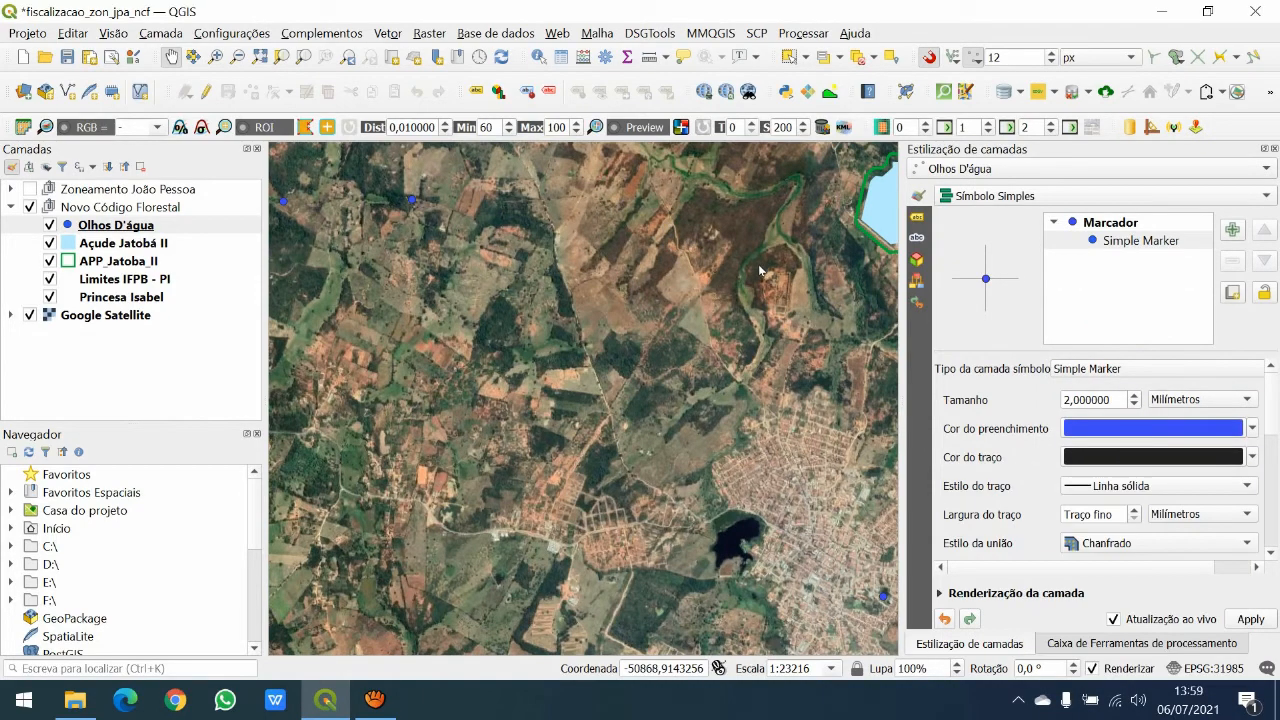
- Set the Olhos D'água marker size to 3 mm
left_click(1134, 395)
left_click(1134, 395)
left_click(1134, 395)
left_click(1134, 395)
left_click(1134, 395)
left_click(1134, 395)
left_click(1134, 395)
left_click(1134, 395)
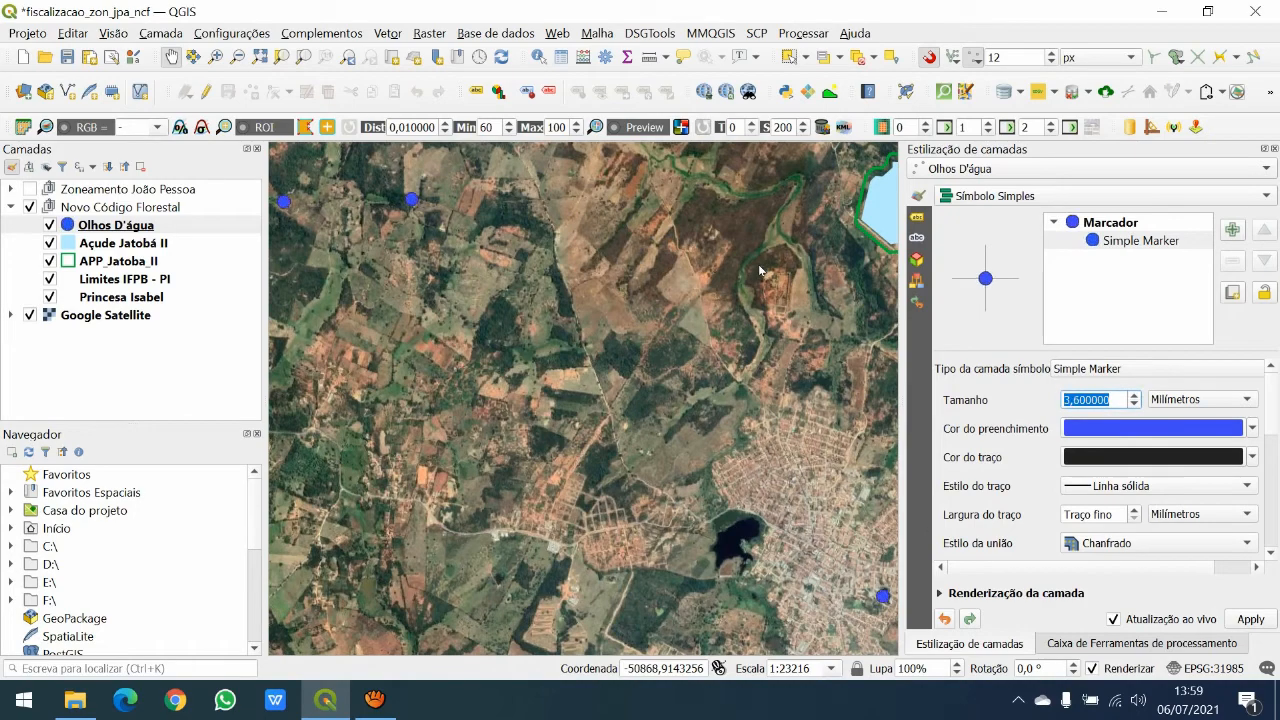
left_click(1134, 404)
left_click(1134, 404)
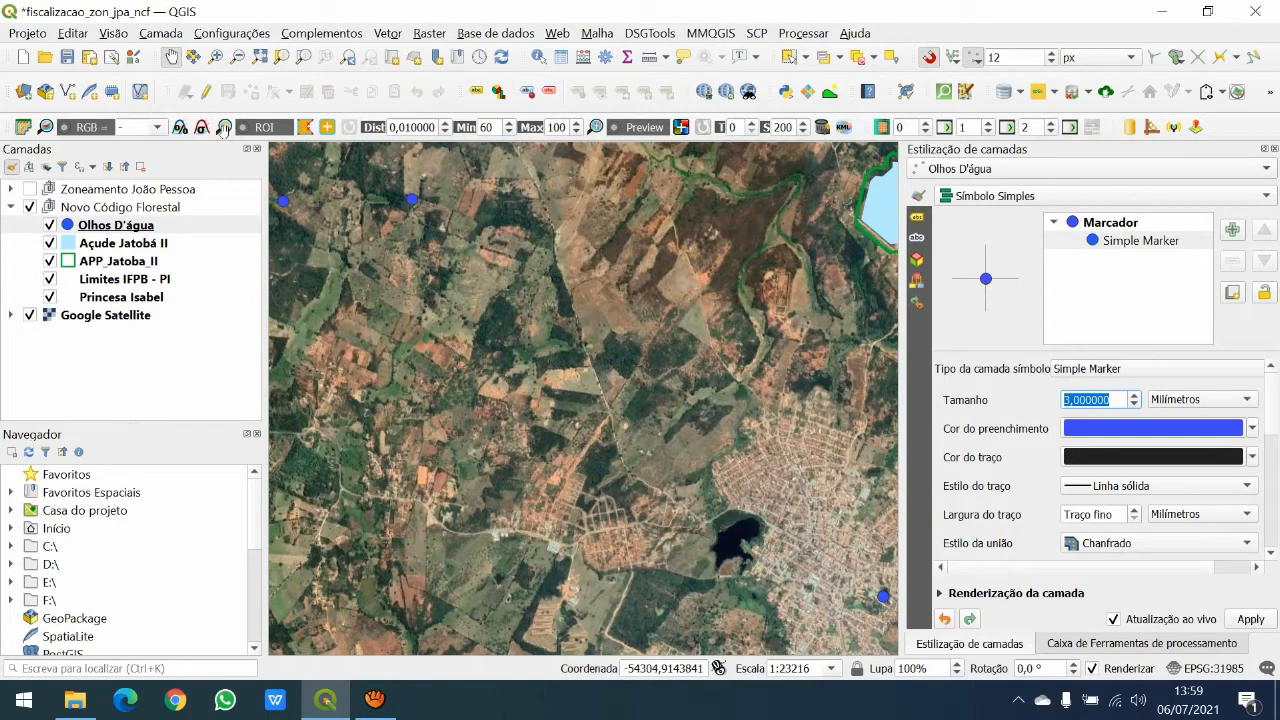
- Set up an MMQGIS buffer with Olhos D'água as the input layer and a fixed radius of 50 meters
left_click(117, 155)
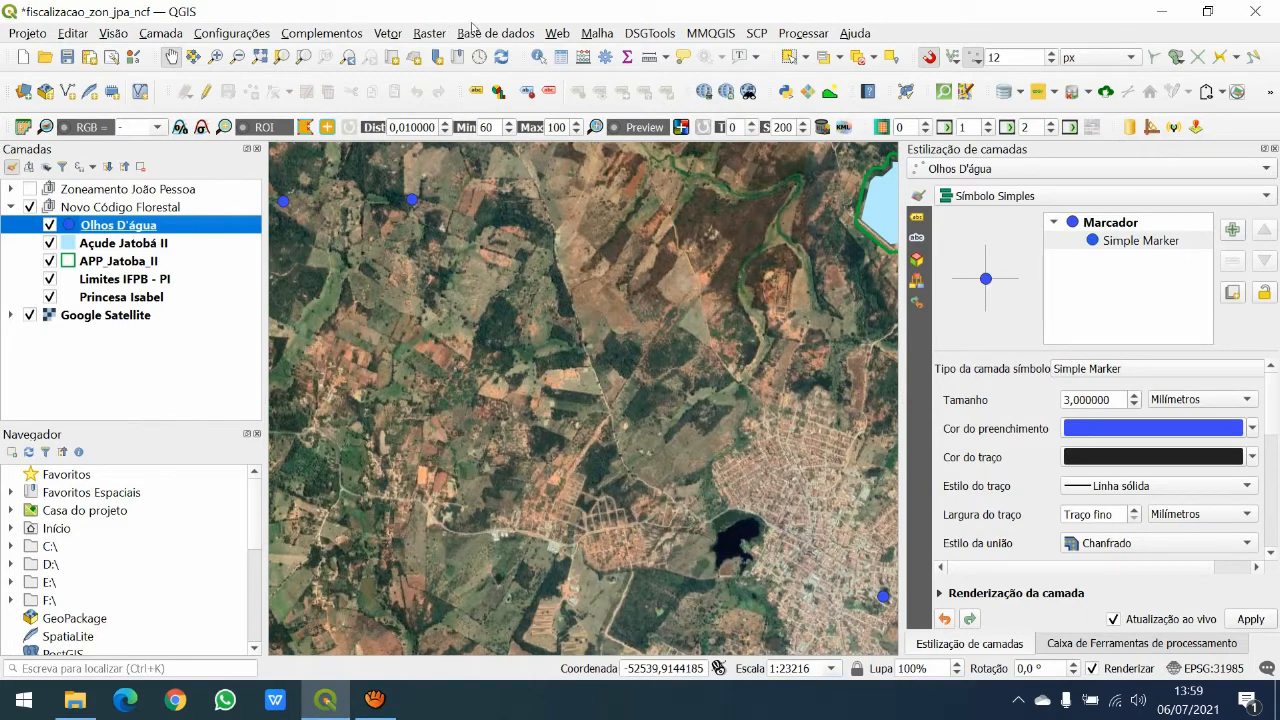
left_click(710, 34)
mouse_move(727, 98)
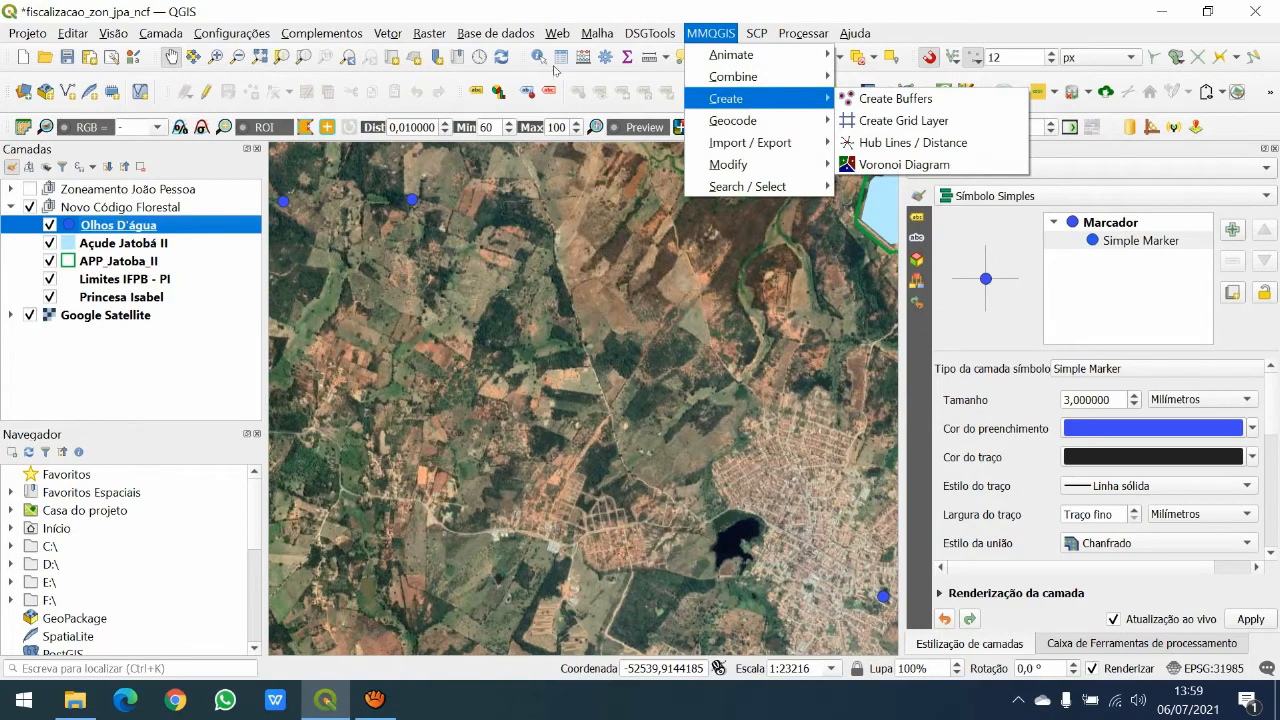
left_click(880, 99)
left_click(548, 231)
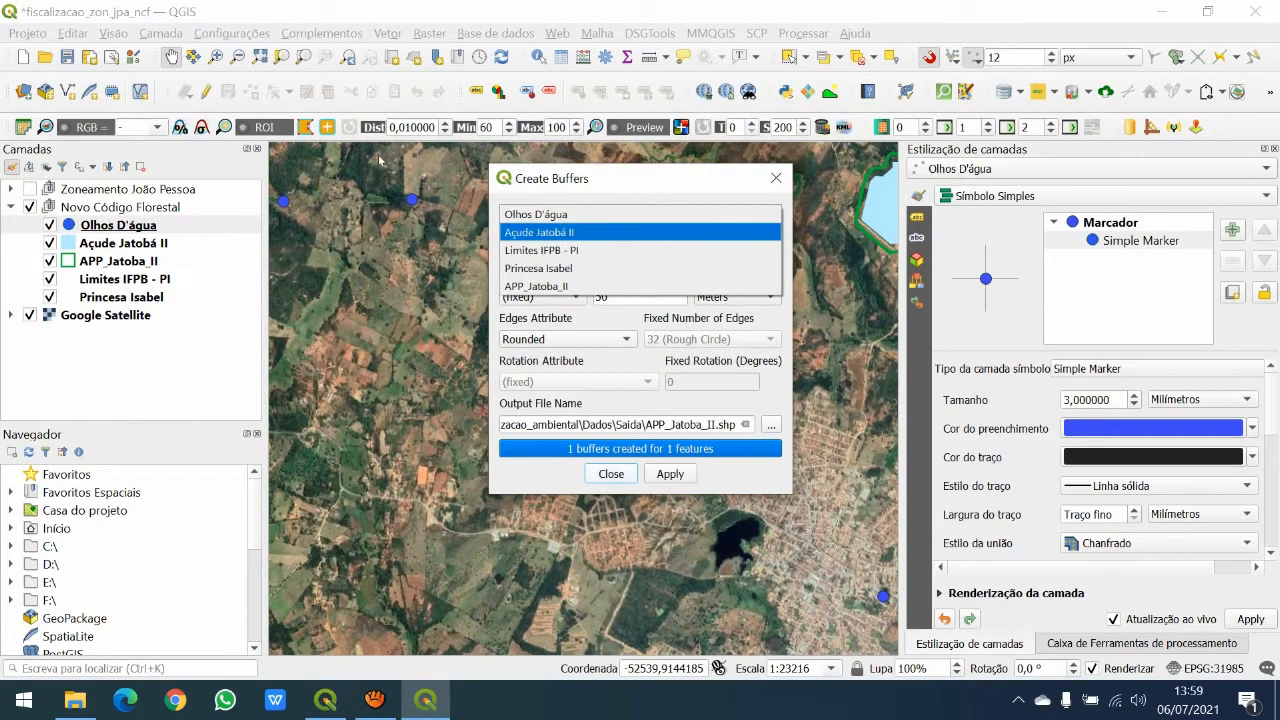
left_click(568, 215)
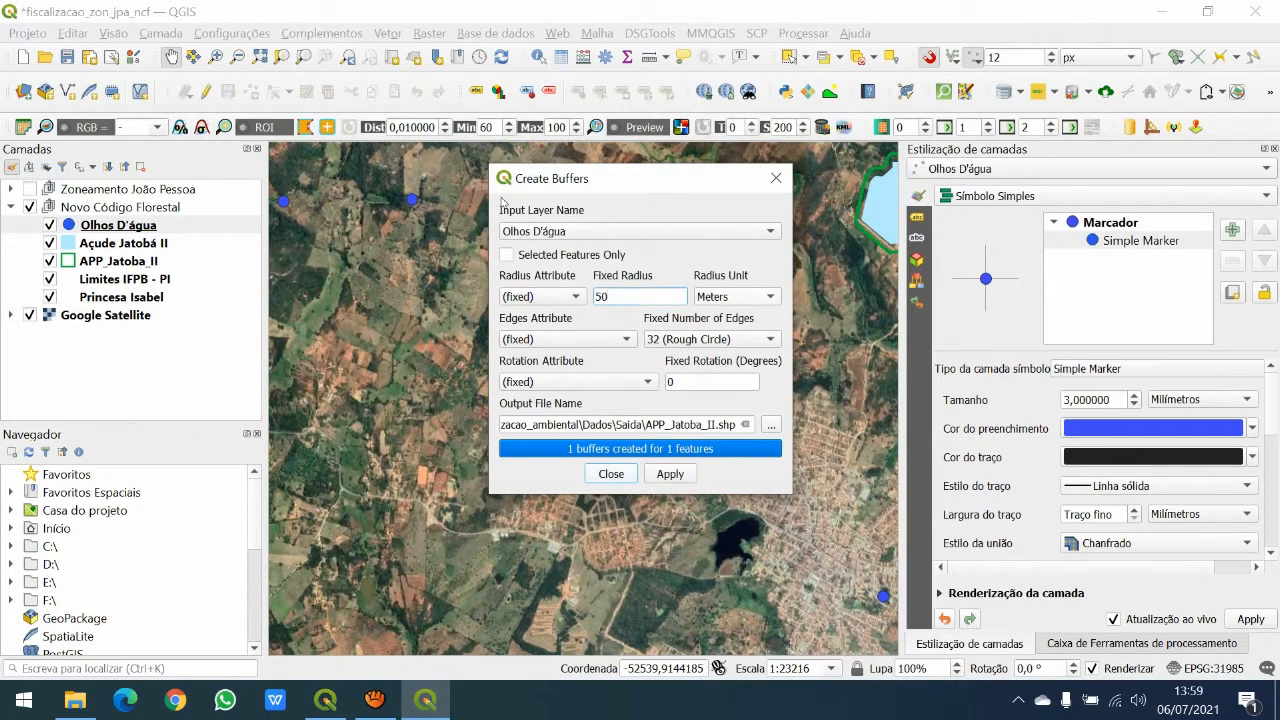
- Set the buffer output to APP_Olhos_Dagua in the Dados/Saida folder, create the buffers and leave the dialog
left_click(771, 425)
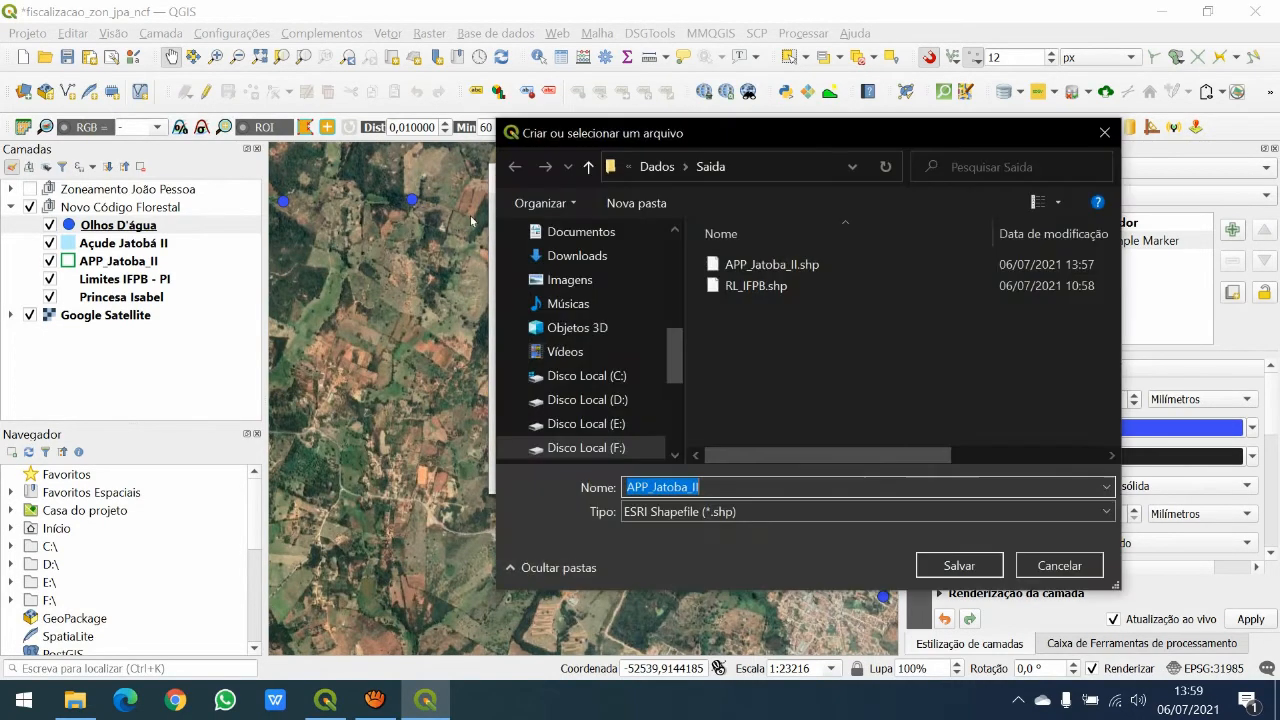
type("A")
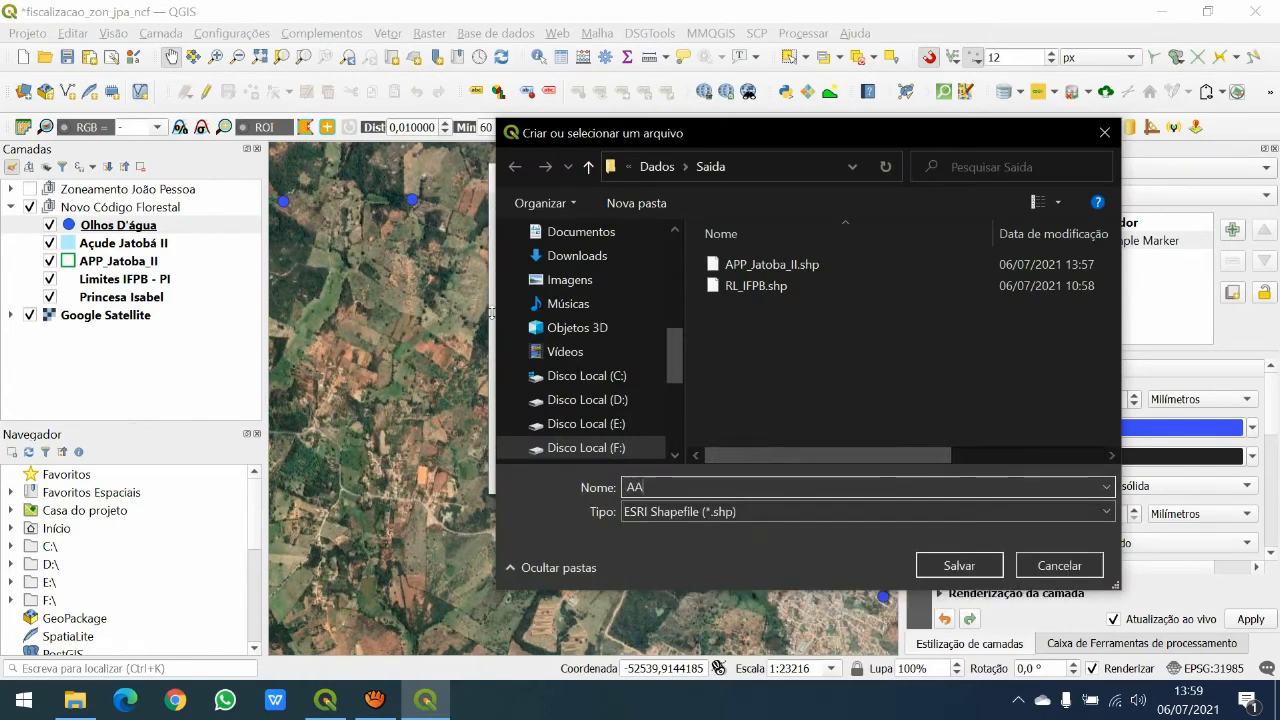
type("PP_Olhos_Dagua")
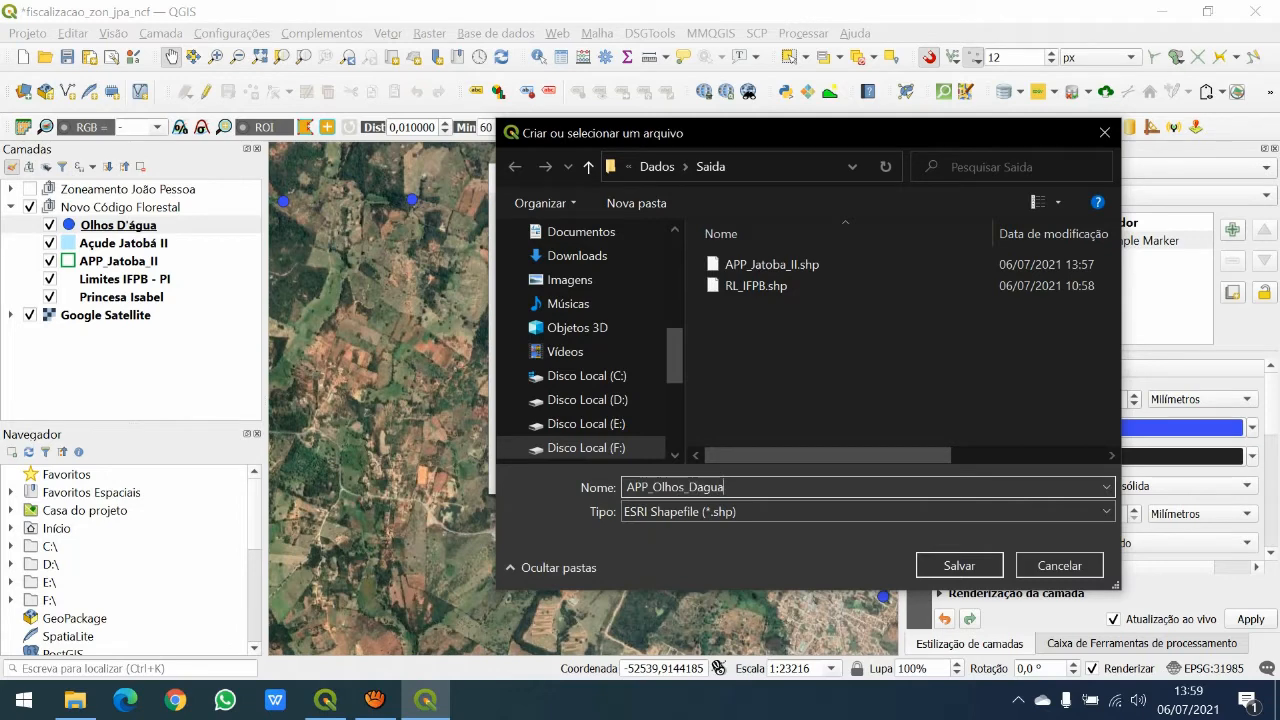
left_click(959, 565)
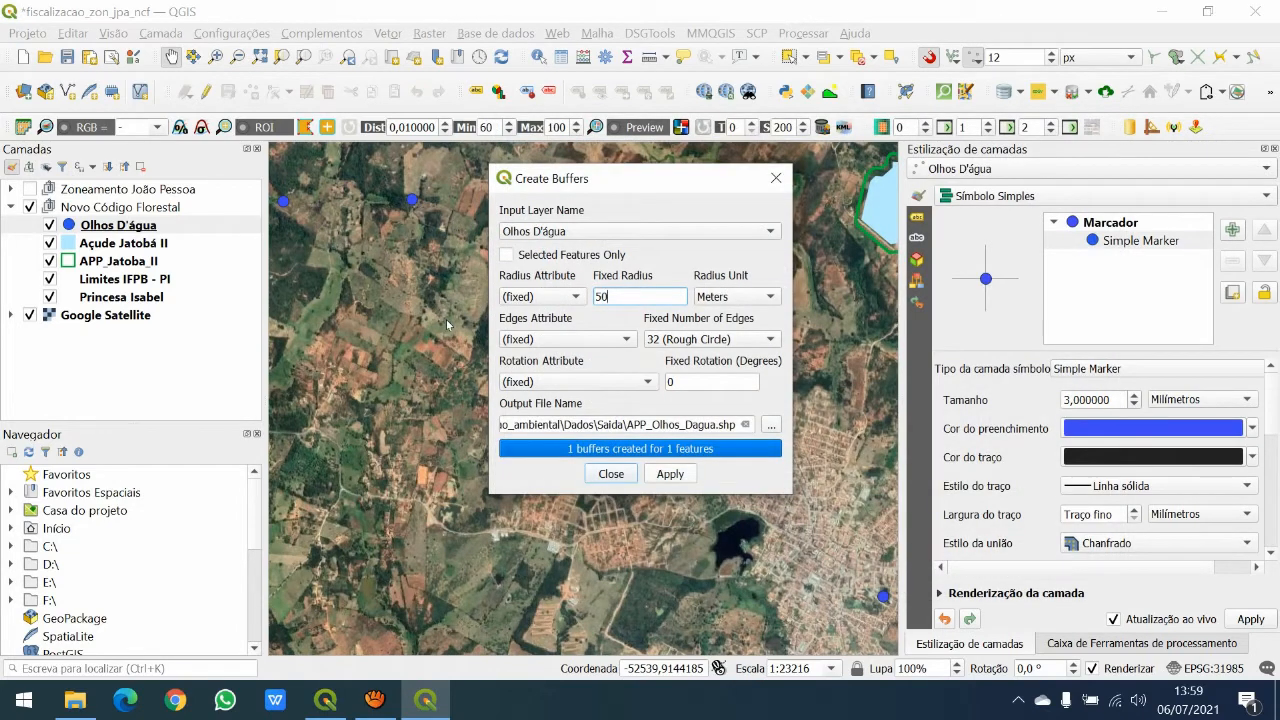
key("Return")
key("Escape")
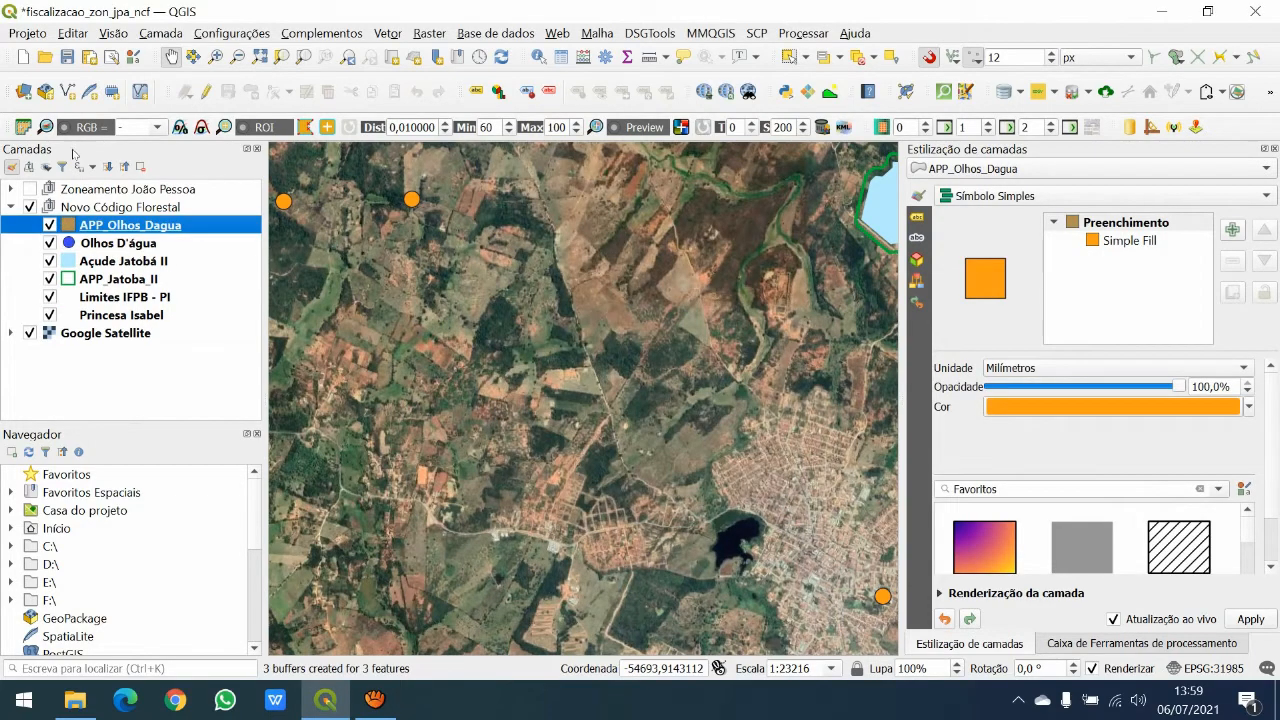
- Place the APP_Olhos_Dagua layer directly below Olhos D'água and make its fill transparent
left_click_drag(62, 226, 62, 251)
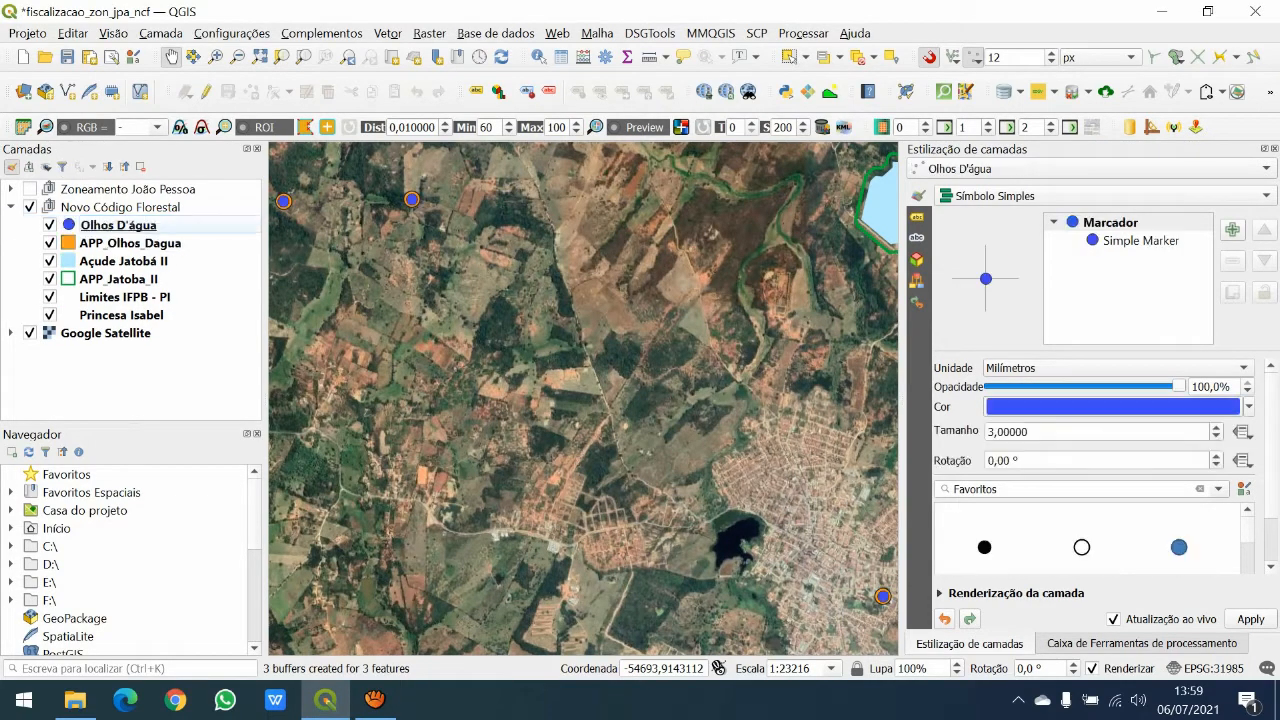
left_click(125, 243)
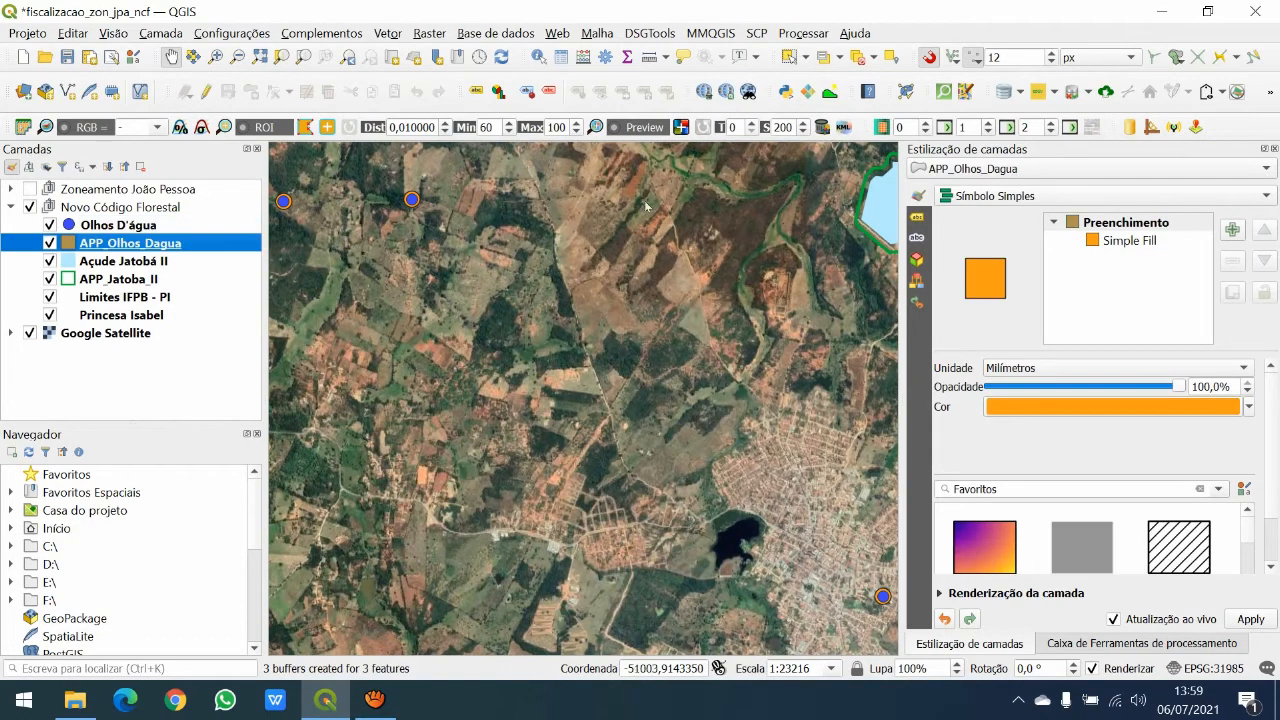
left_click(1243, 399)
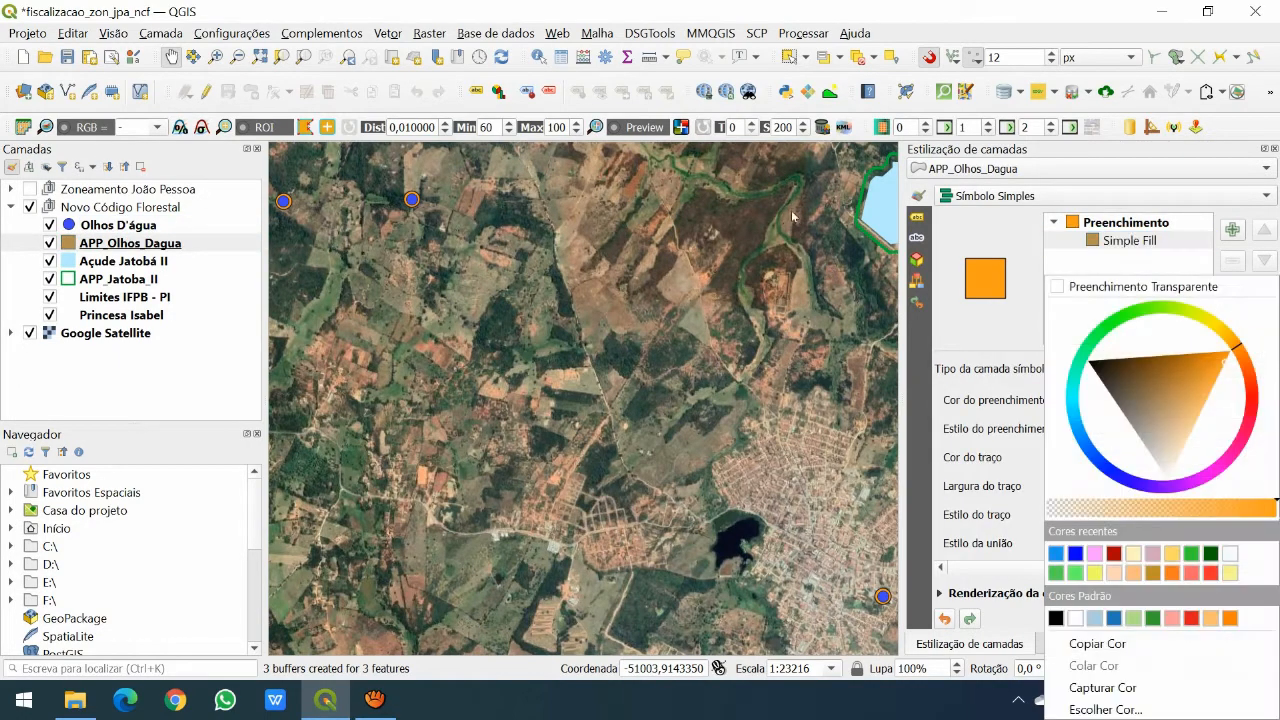
left_click(1123, 283)
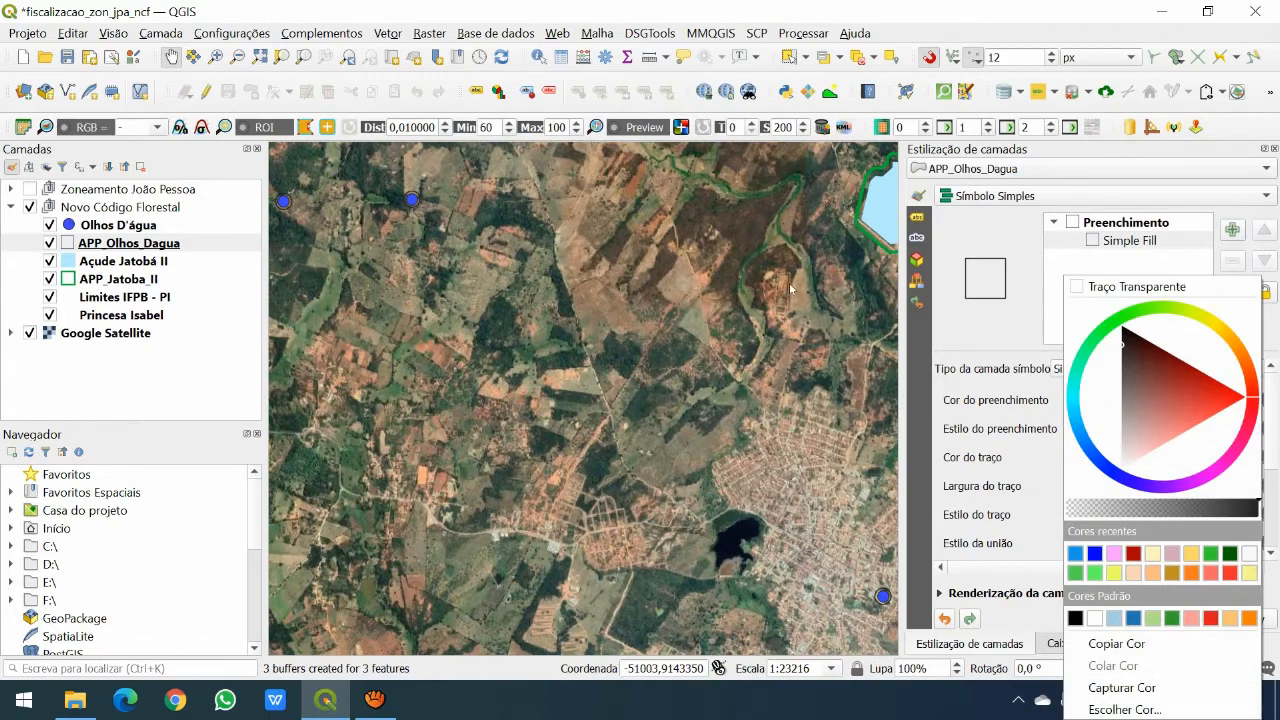
- Style the APP_Olhos_Dagua outline with a green stroke 0.5 mm wide
left_click(1102, 331)
left_click(1113, 361)
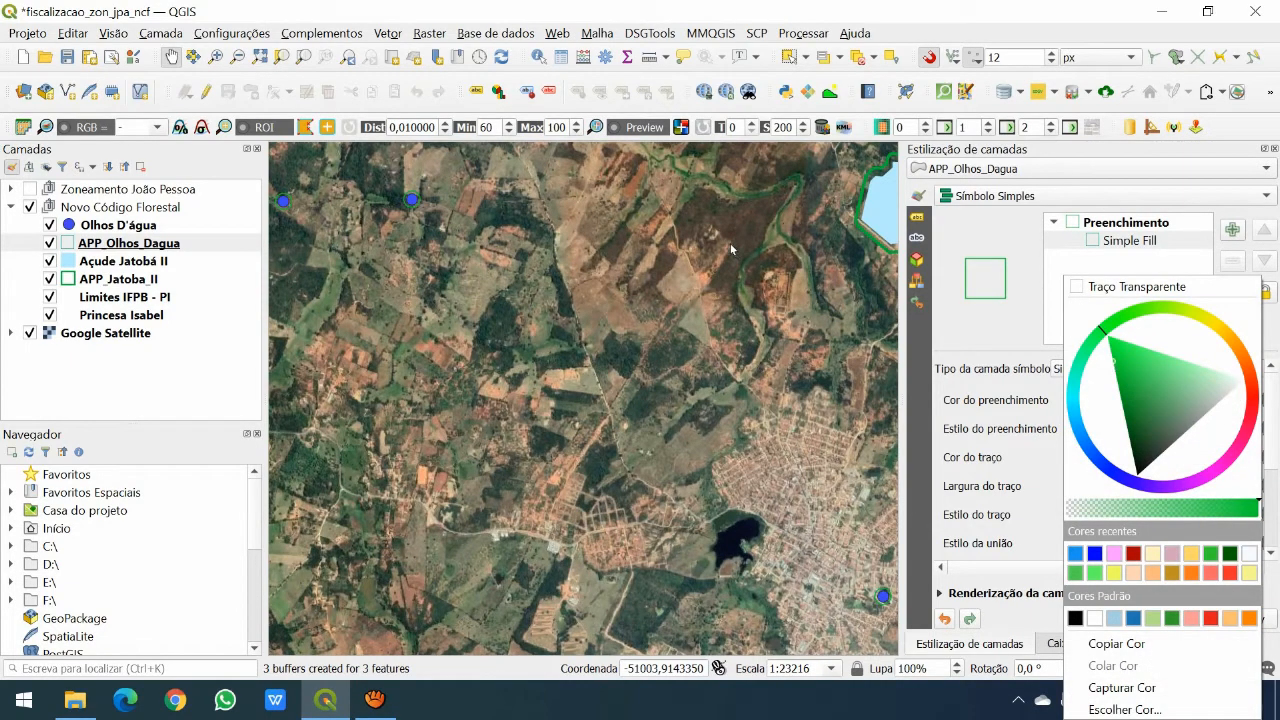
left_click(697, 243)
double_click(1070, 485)
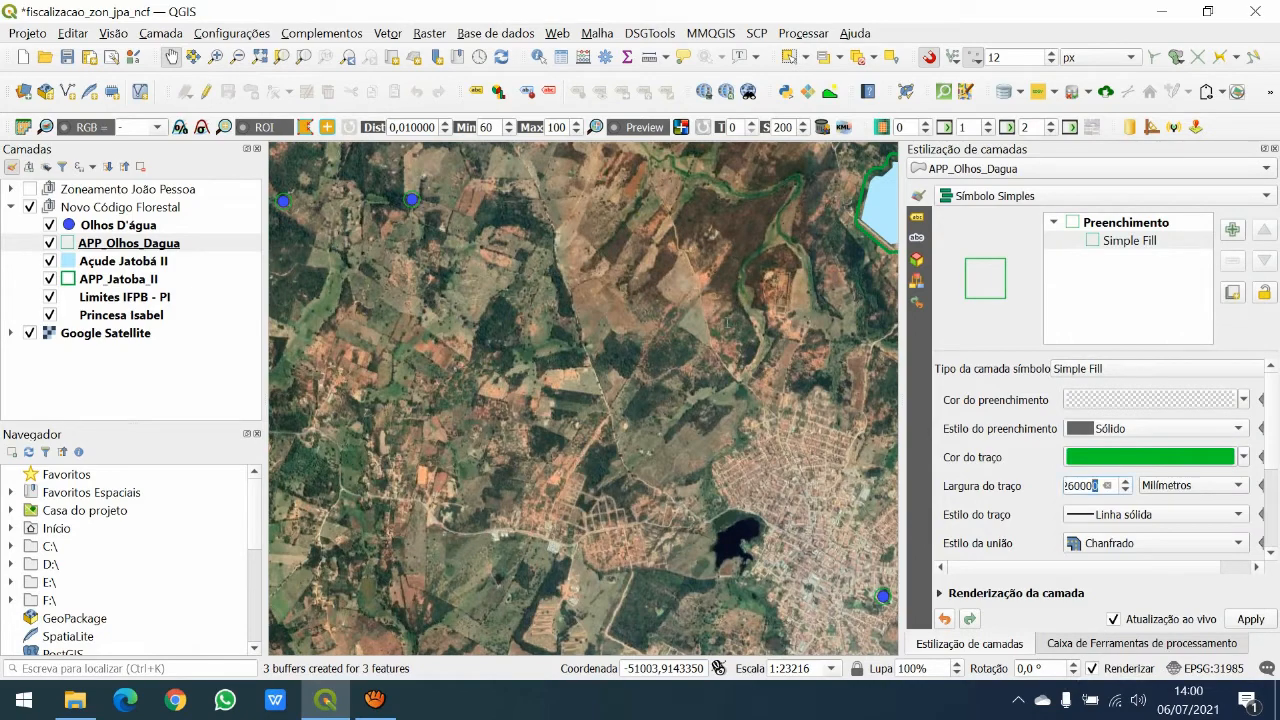
type("0,5")
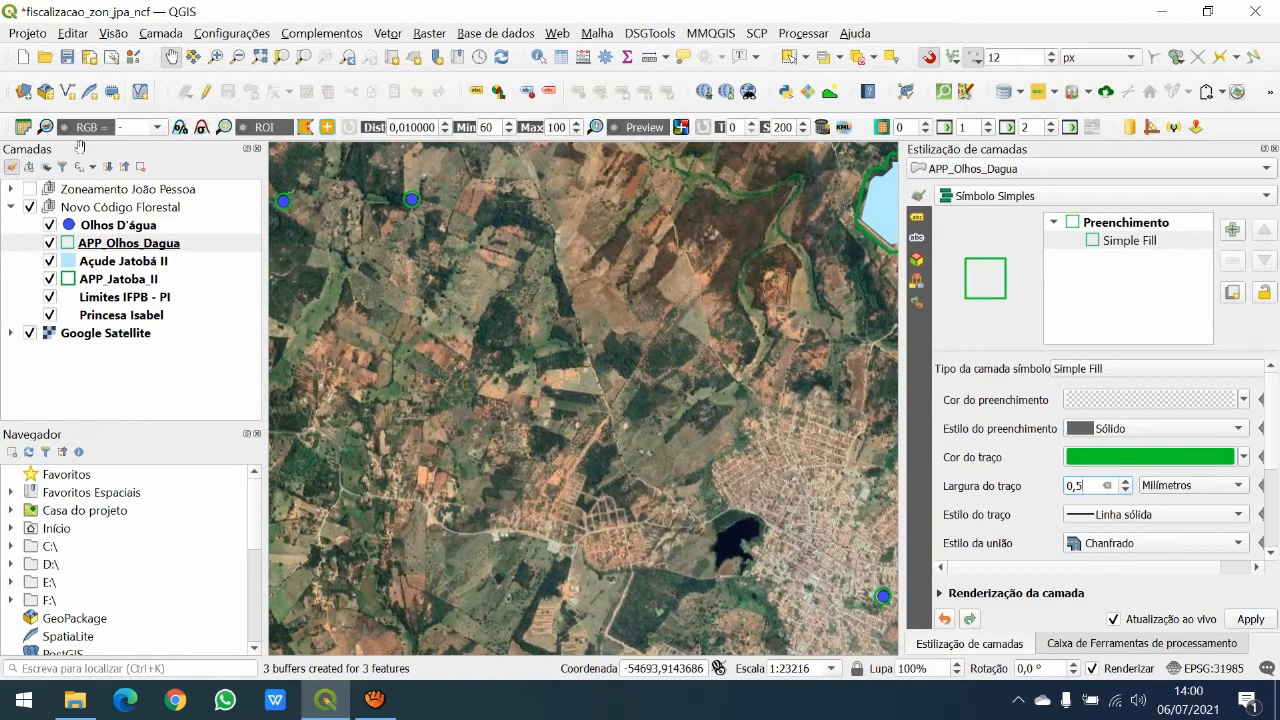
- Reduce the Olhos D'água marker size to 2 mm
left_click(110, 225)
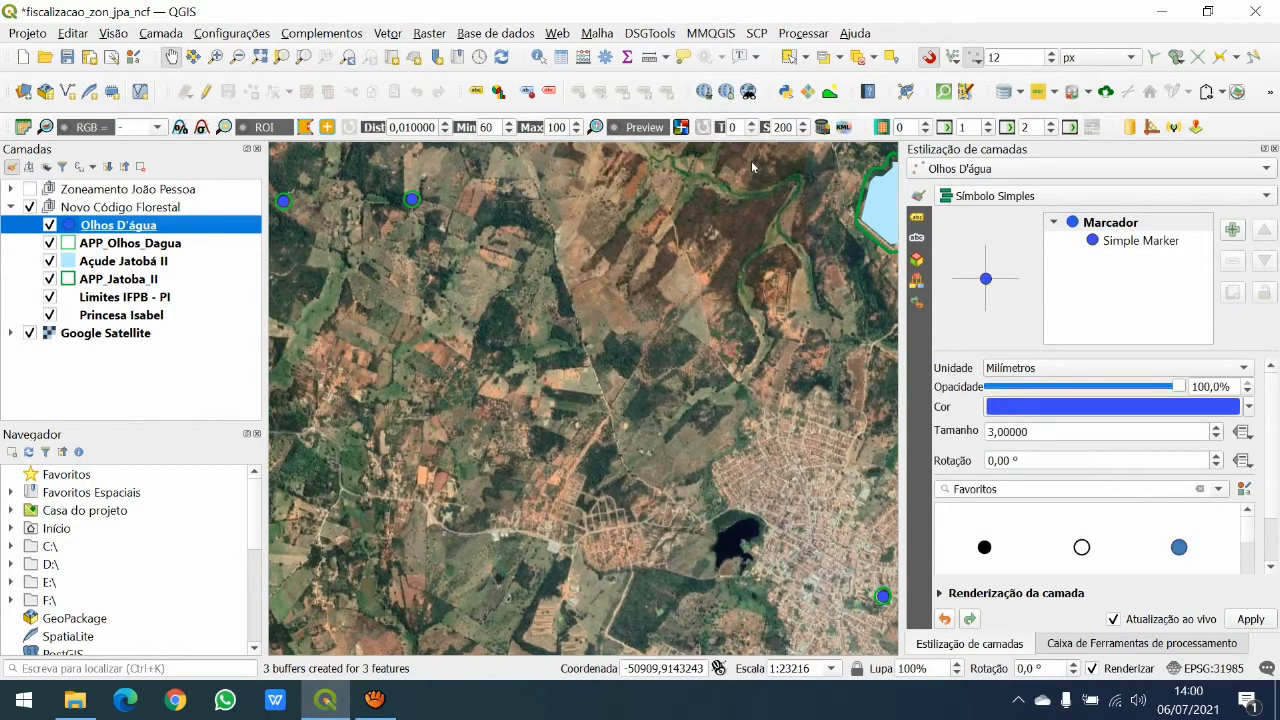
left_click(1140, 241)
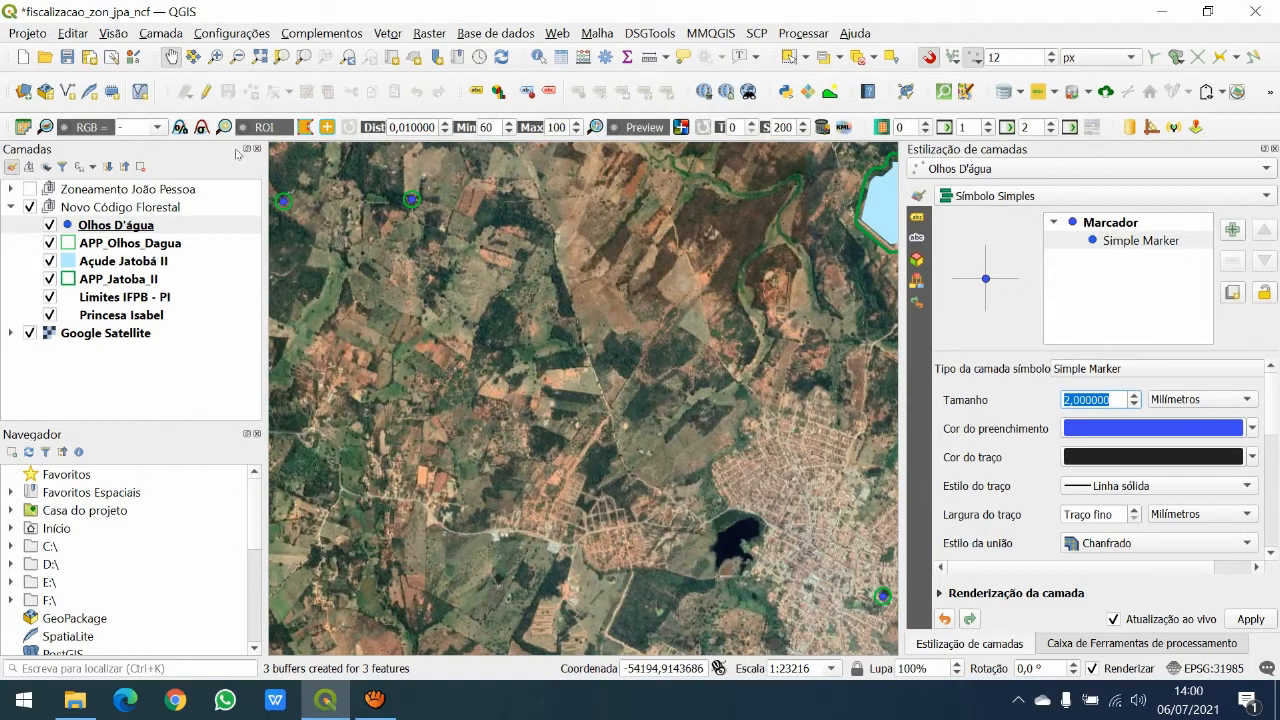
left_click(116, 225)
- Examine the vegetation and land use inside the APP_Olhos_Dagua circles around the two rural springs northwest of the town
scroll(277, 137, "up", 4)
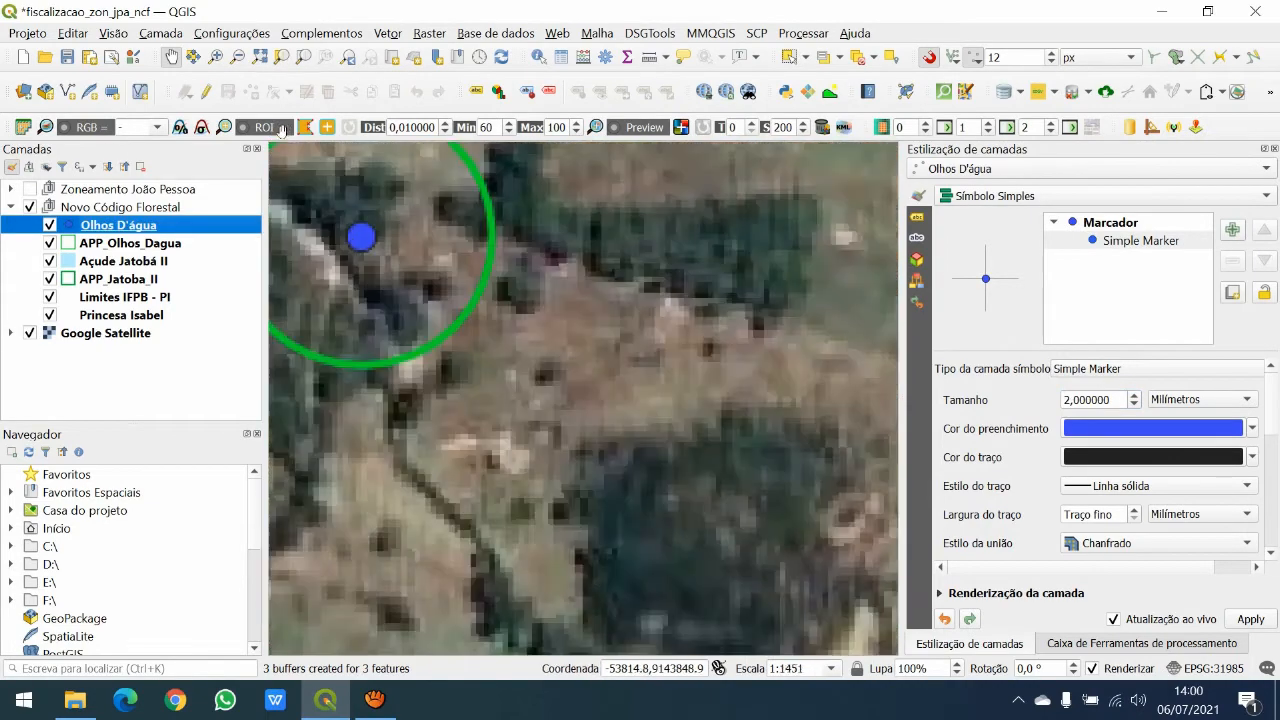
mouse_move(285, 143)
left_mouse_down()
mouse_move(394, 200)
mouse_move(445, 249)
left_mouse_up()
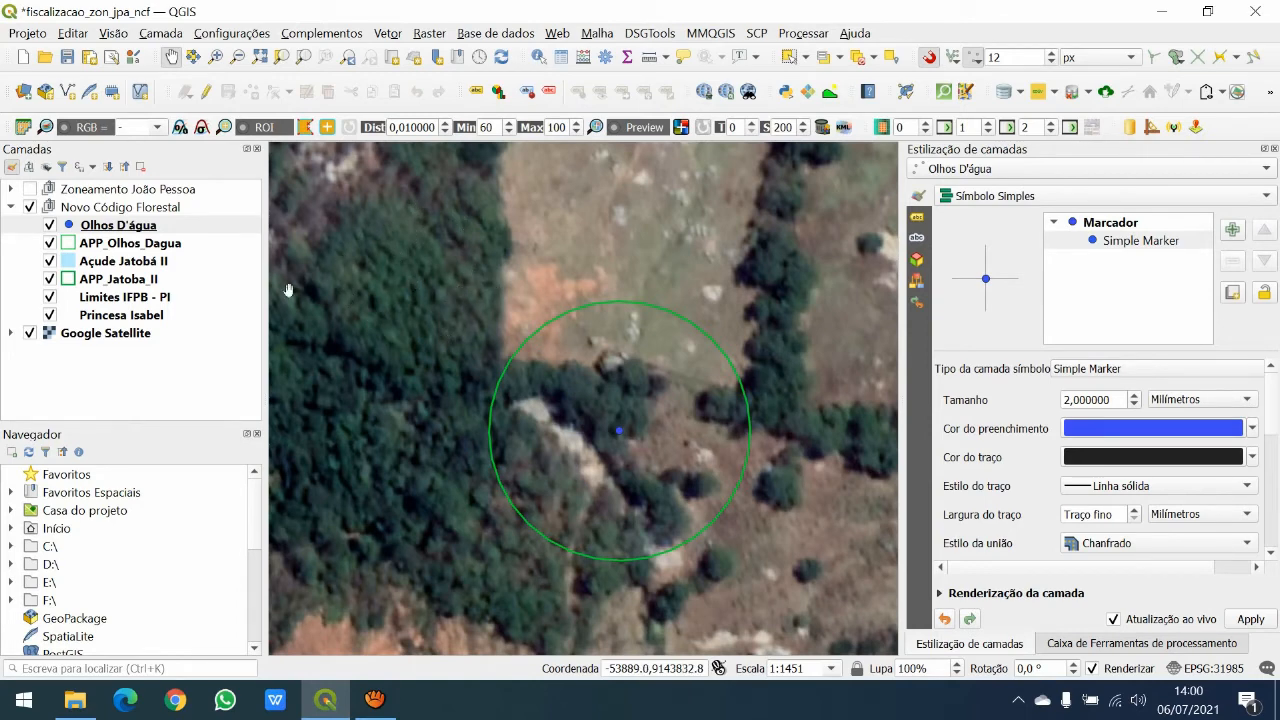
left_click_drag(288, 282, 699, 212)
left_click_drag(285, 228, 383, 280)
scroll(370, 281, "down", 2)
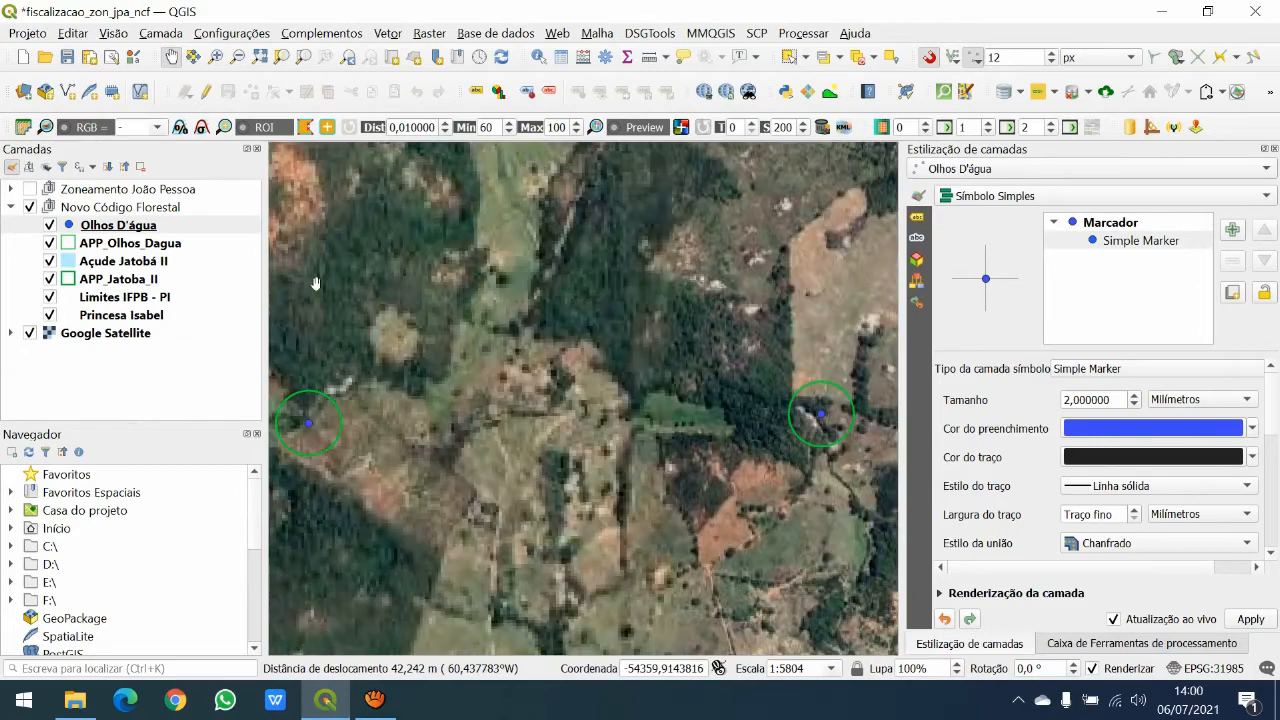
left_click_drag(285, 285, 552, 272)
scroll(397, 263, "up", 2)
left_click_drag(355, 282, 423, 234)
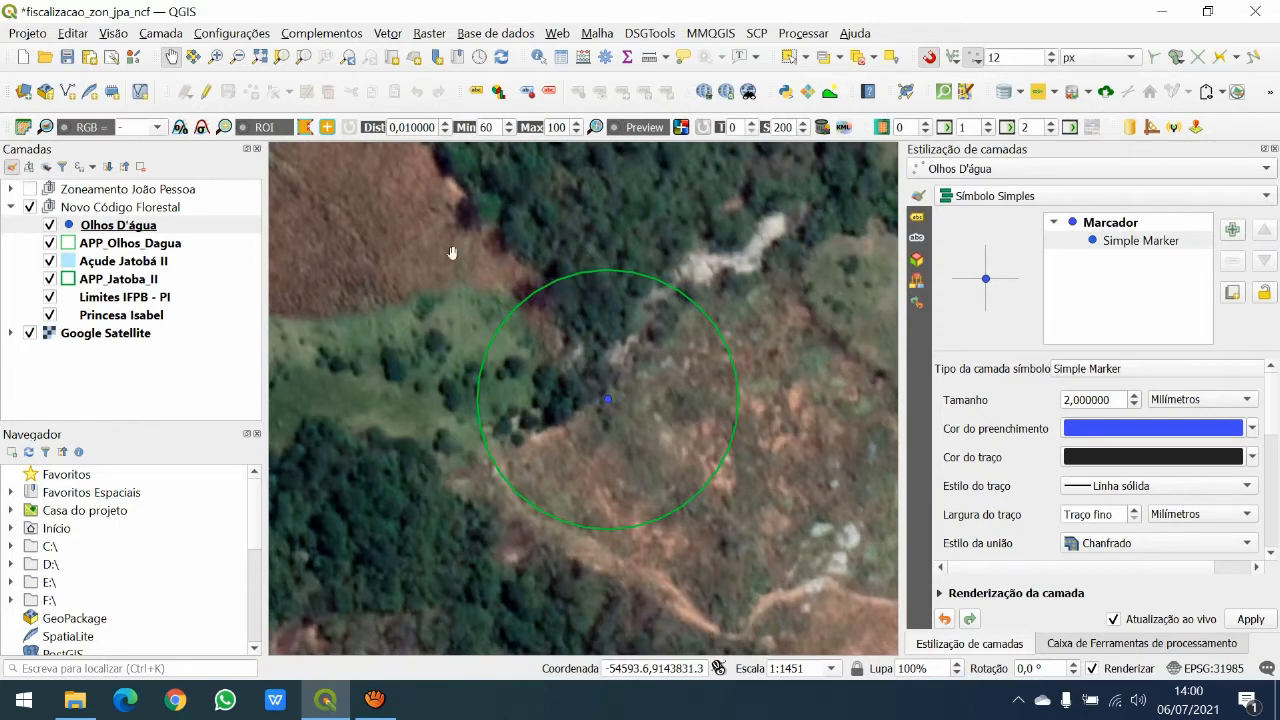
left_click_drag(517, 246, 537, 274)
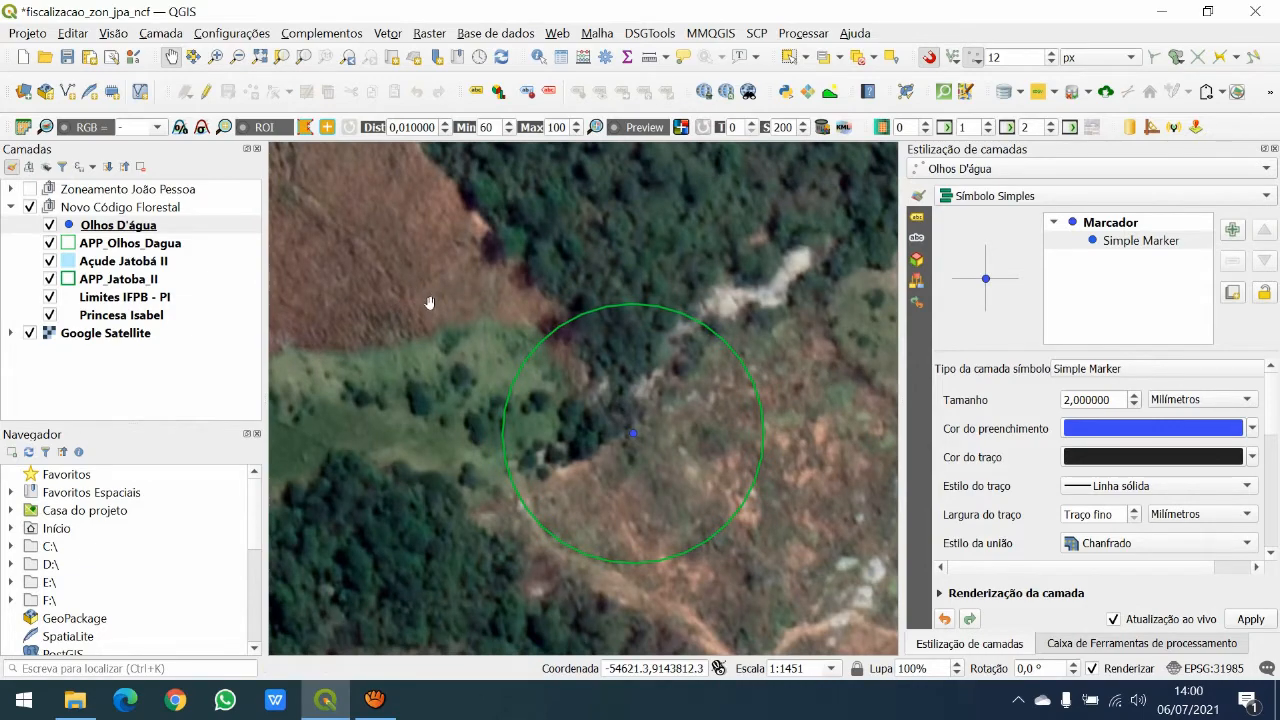
- Examine the buildings and streets in the satellite imagery inside and around the preservation circle of the spring in the urban area
scroll(430, 303, "down", 3)
left_click_drag(550, 376, 331, 223)
left_click_drag(655, 364, 419, 263)
left_click_drag(701, 376, 496, 314)
left_click_drag(570, 475, 332, 309)
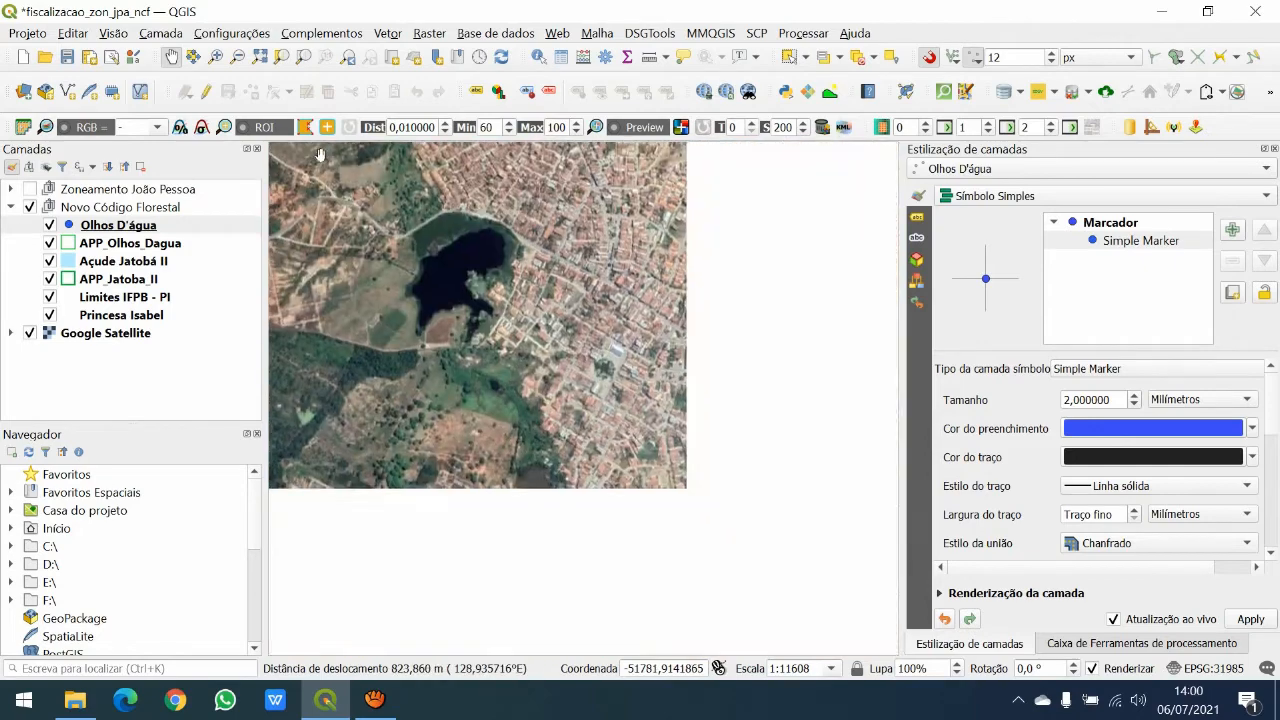
left_click_drag(531, 180, 343, 223)
scroll(444, 258, "up", 4)
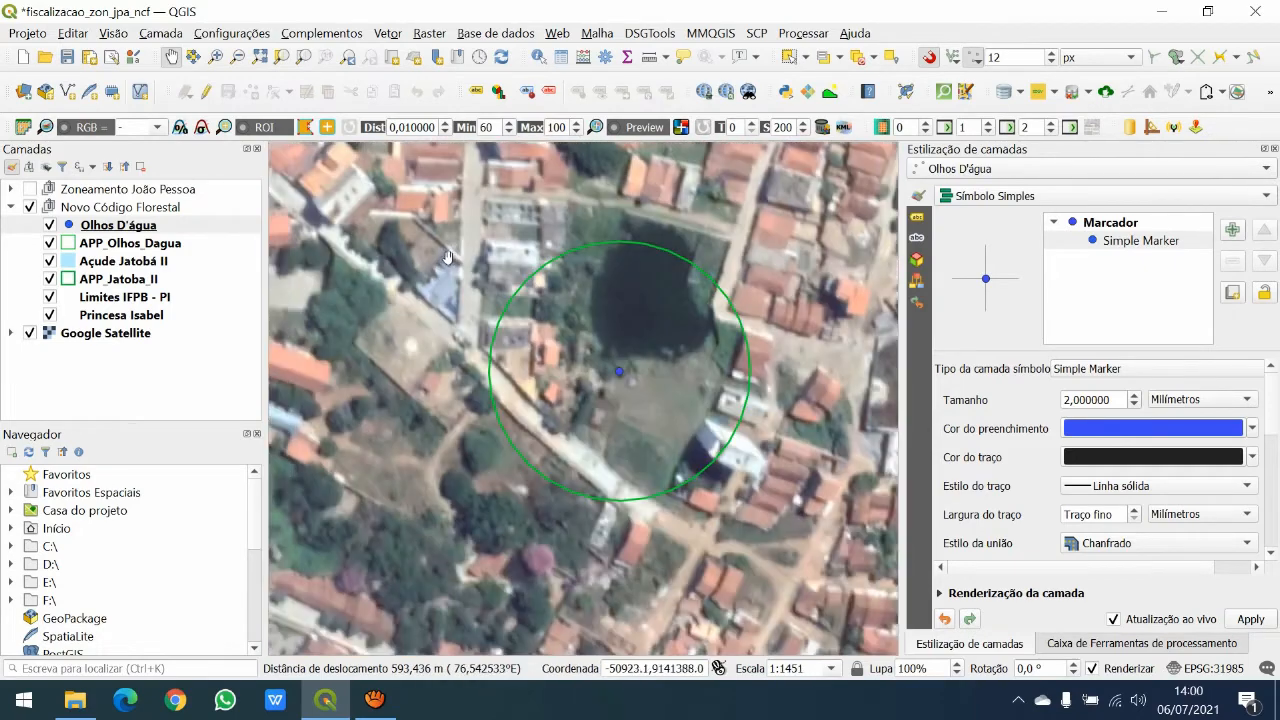
scroll(444, 258, "down", 3)
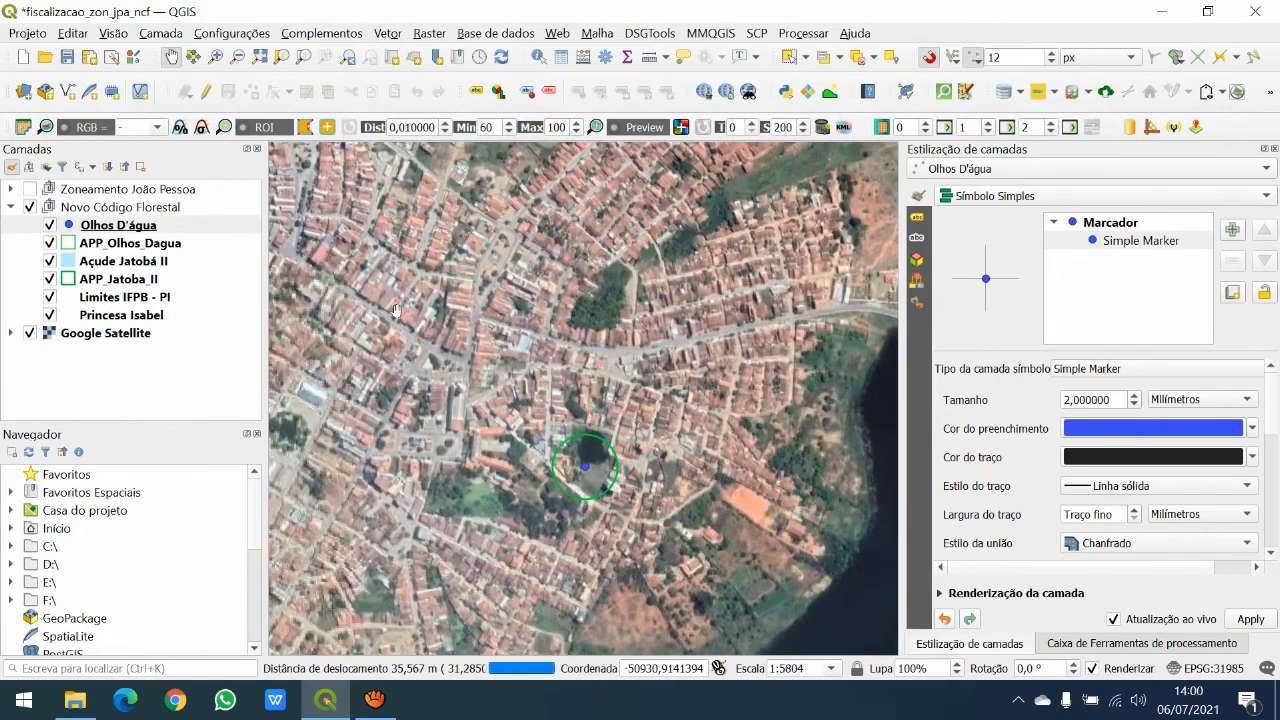
left_click_drag(449, 337, 251, 184)
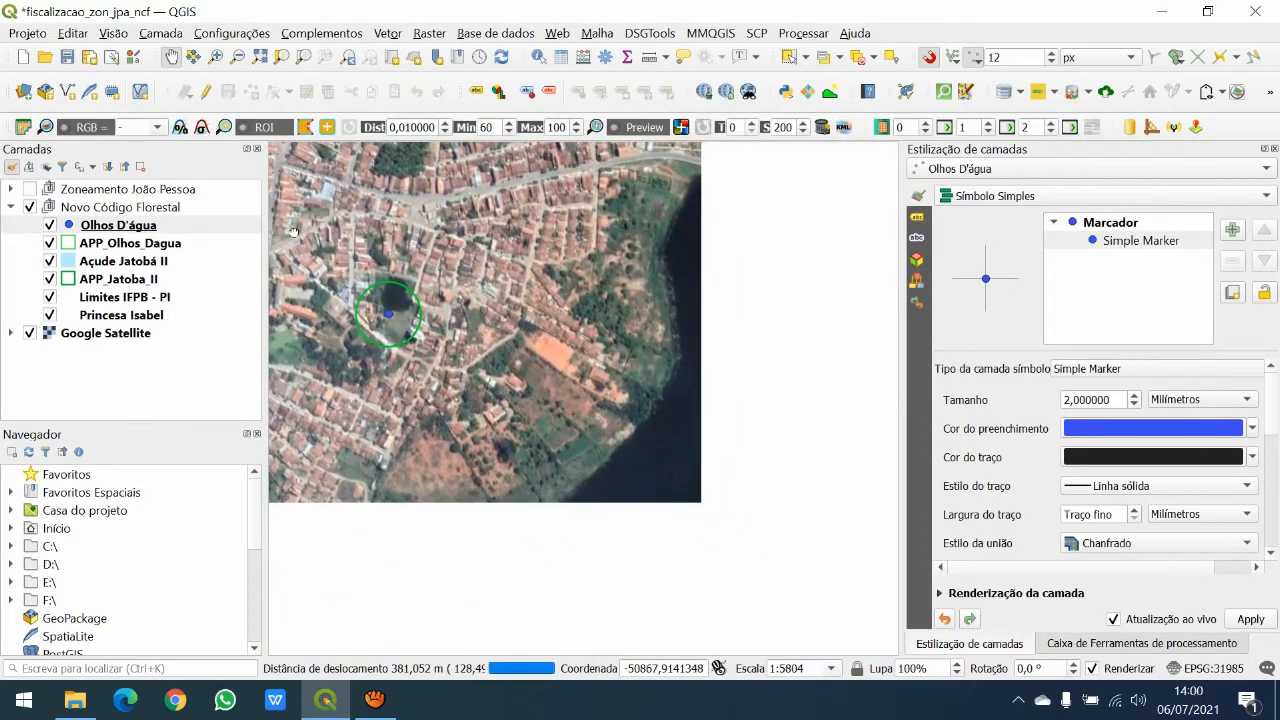
left_click_drag(300, 233, 326, 253)
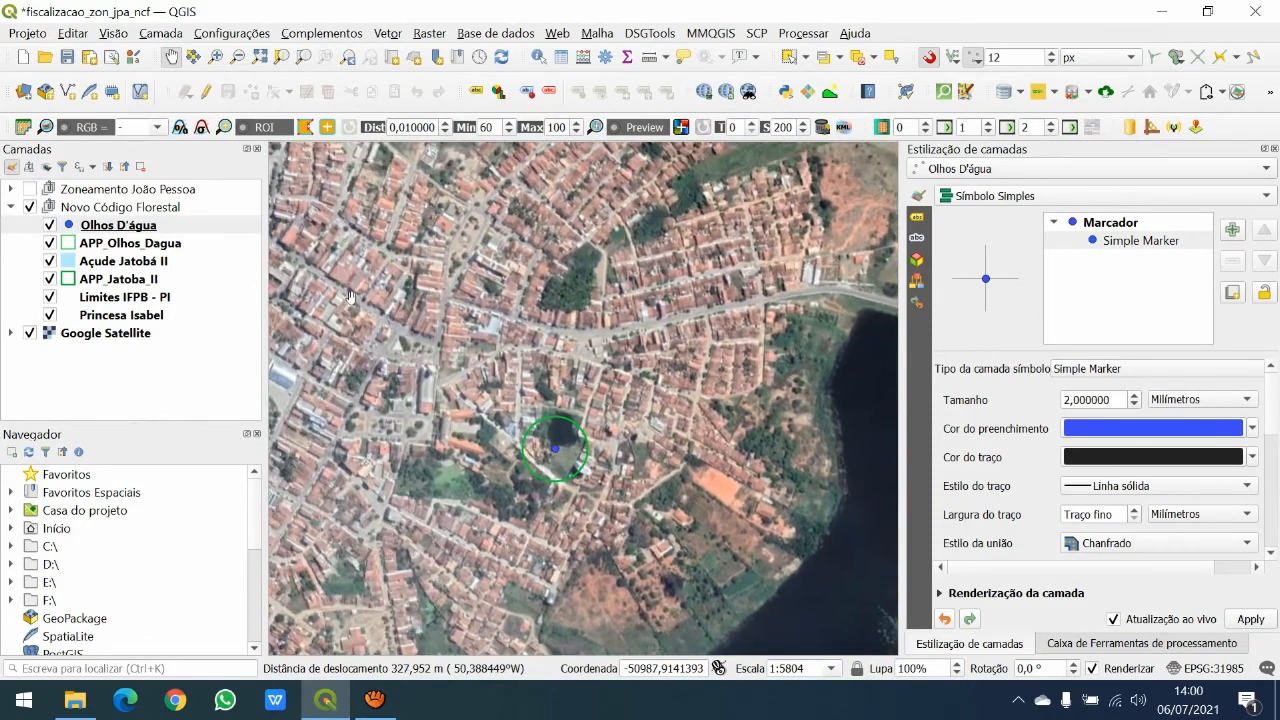
- Examine the land cover around the urban spring within its preservation circle up close
scroll(380, 289, "up", 2)
left_click_drag(356, 308, 417, 287)
scroll(401, 263, "up", 1)
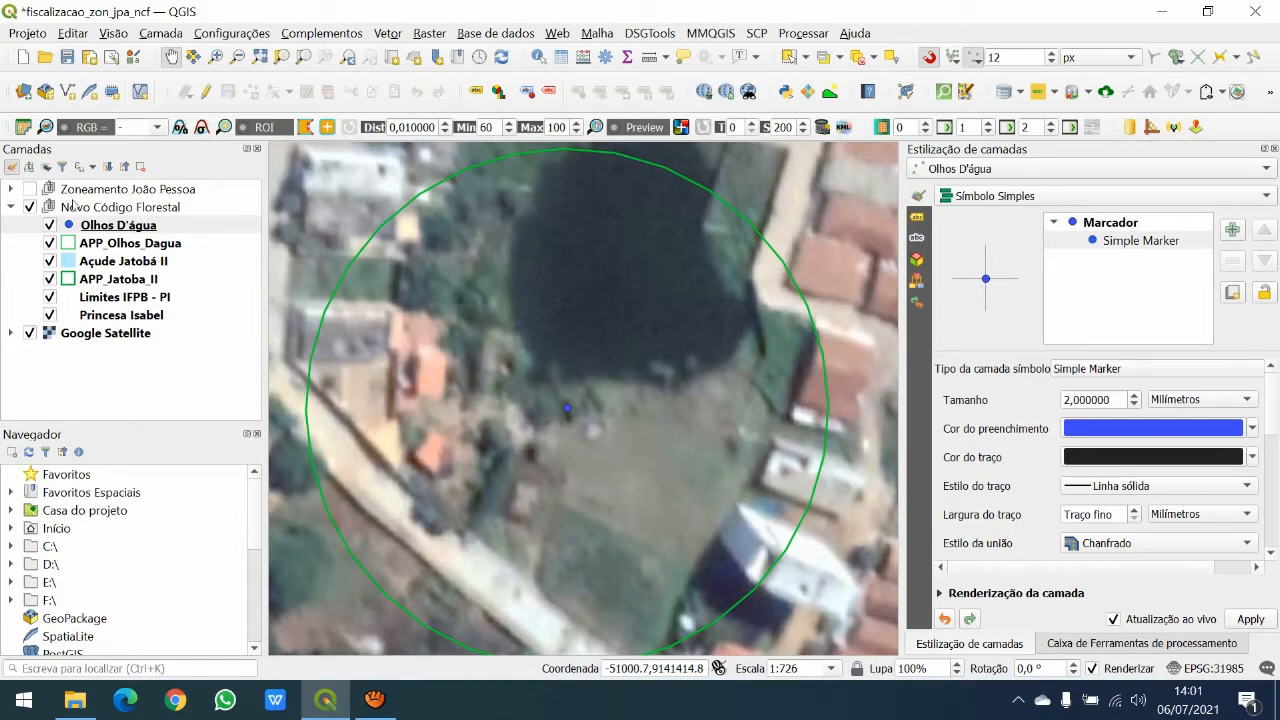
- Color the outline of the Limites IFPB - PI layer red
left_click(125, 297)
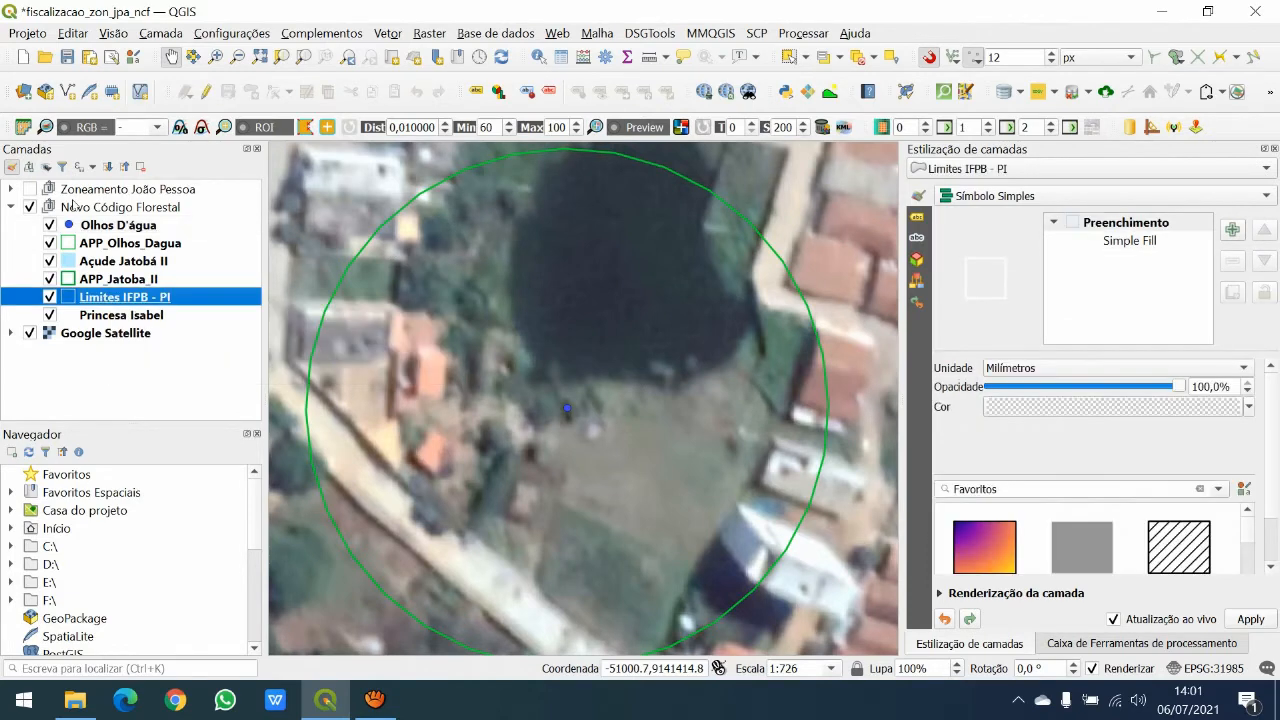
right_click(100, 297)
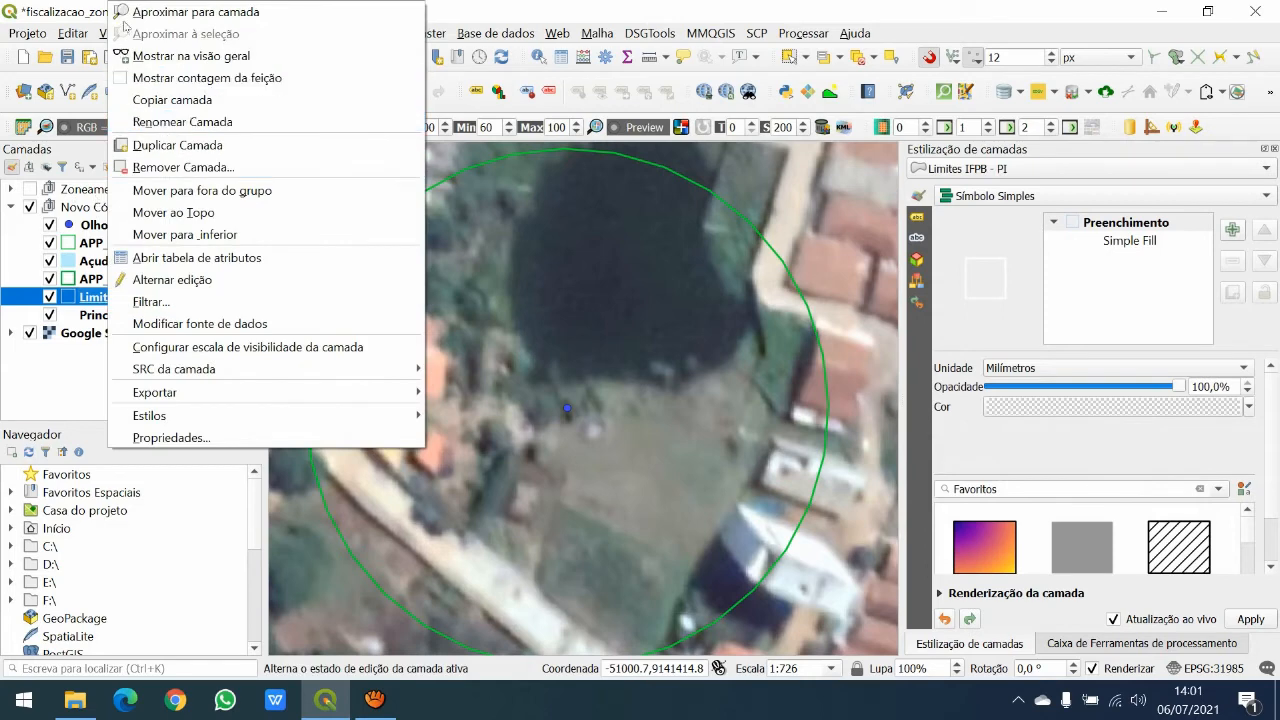
left_click(123, 16)
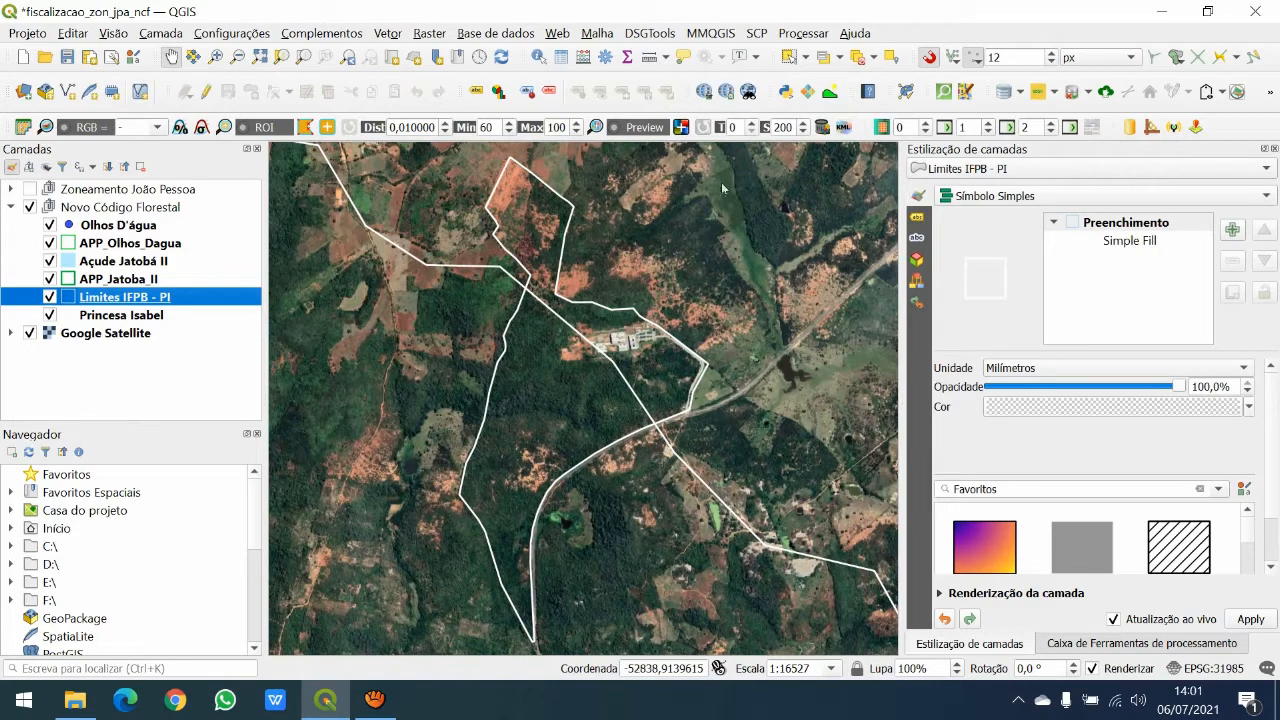
left_click(1141, 242)
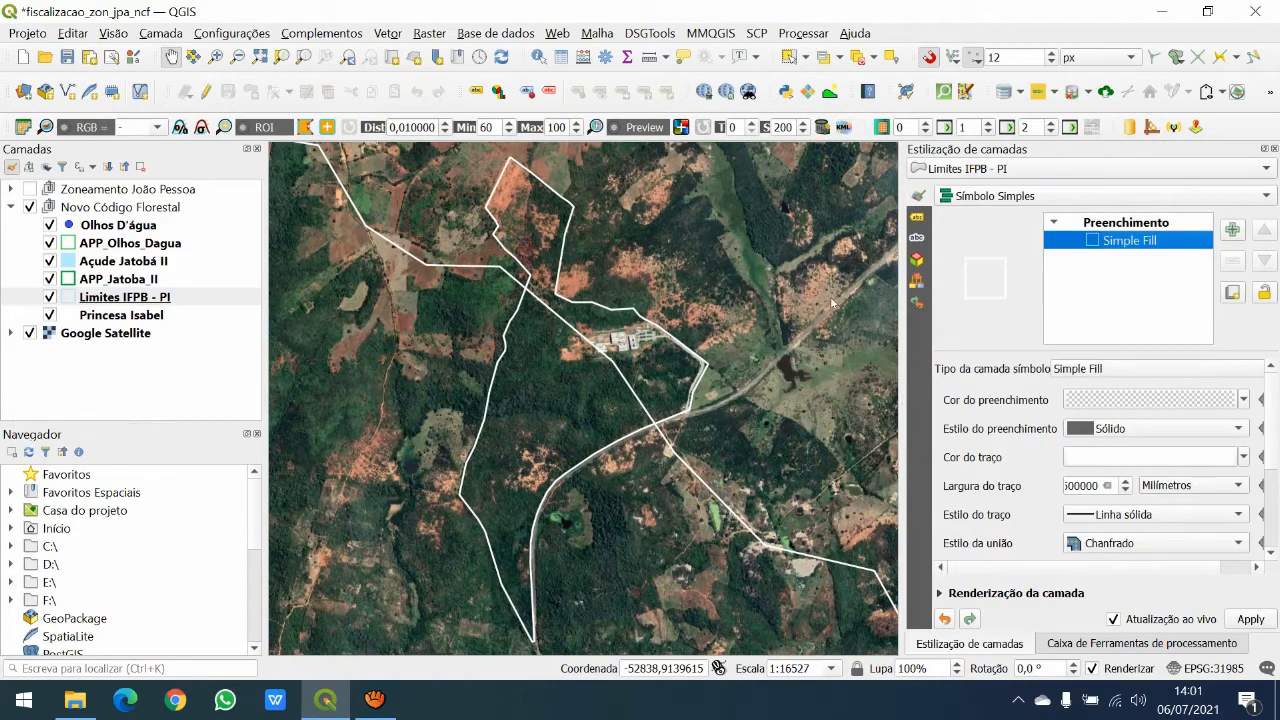
mouse_move(1122, 392)
left_mouse_down()
mouse_move(1119, 332)
mouse_move(1181, 432)
mouse_move(1231, 405)
left_mouse_up()
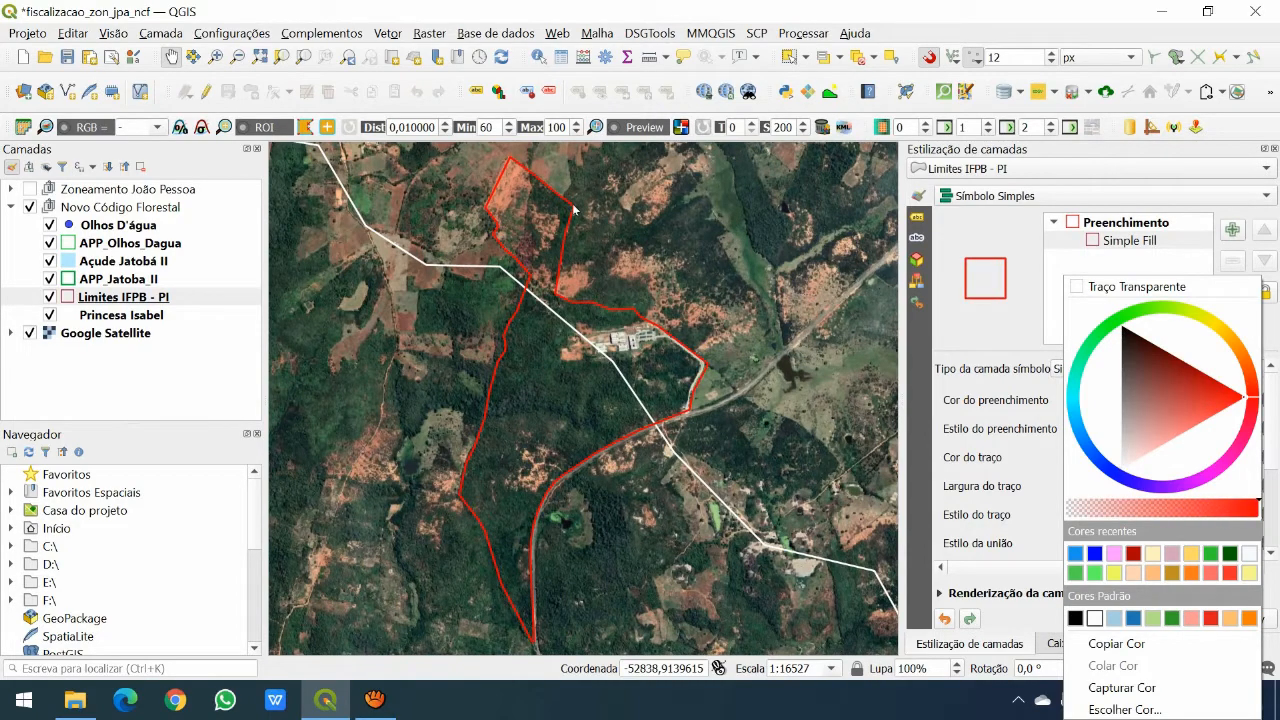
left_click(676, 214)
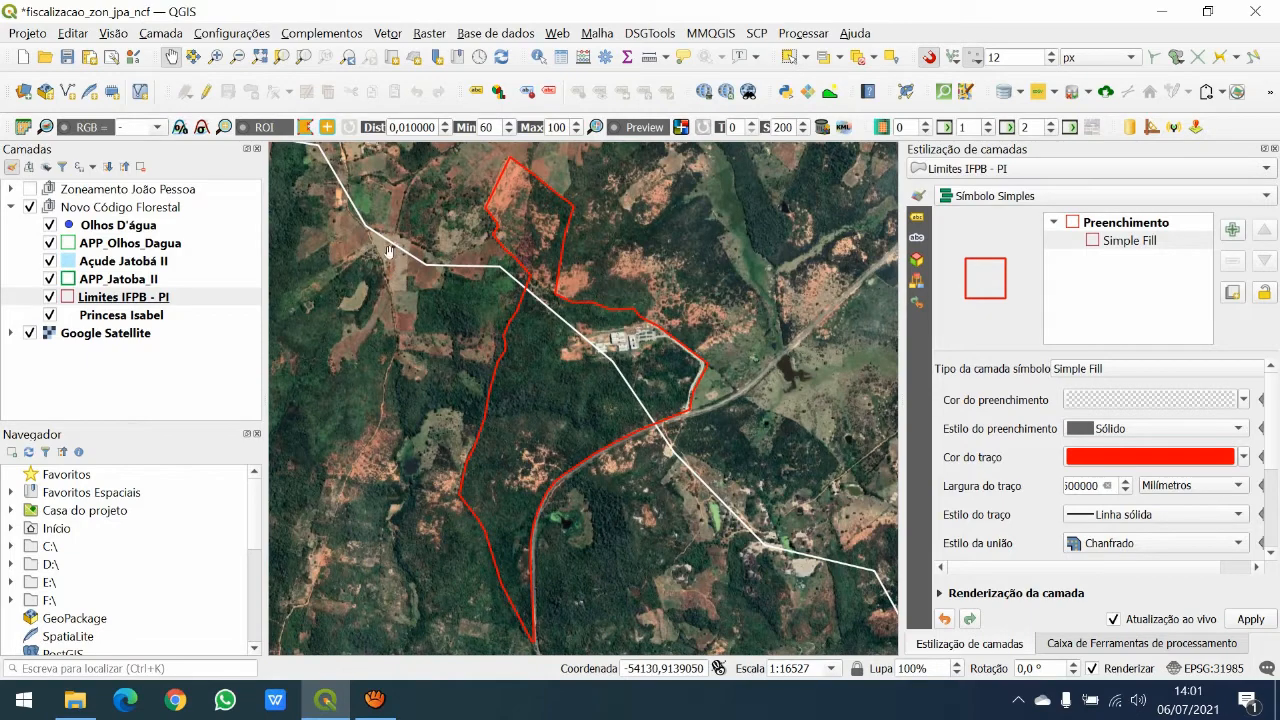
left_click_drag(388, 252, 355, 280)
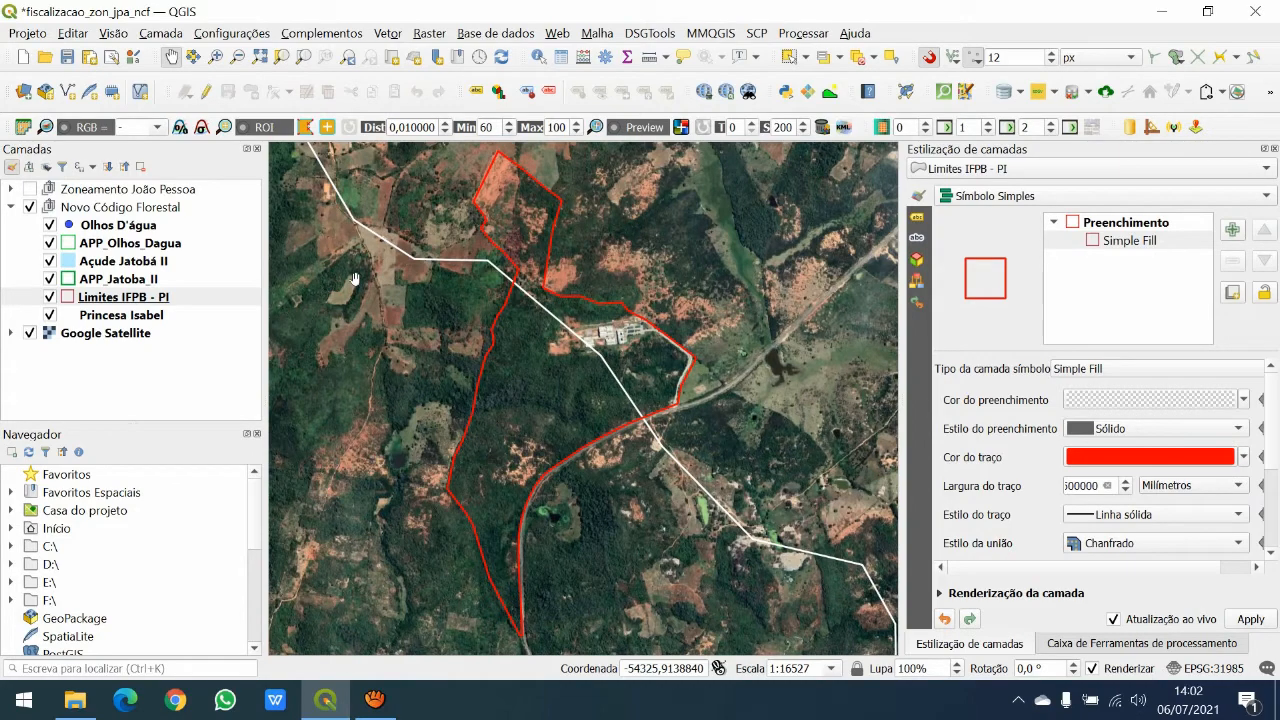
- Put the Limites IFPB - PI layer in edit mode and delete its area, area_ha and area_RL fields
right_click(130, 297)
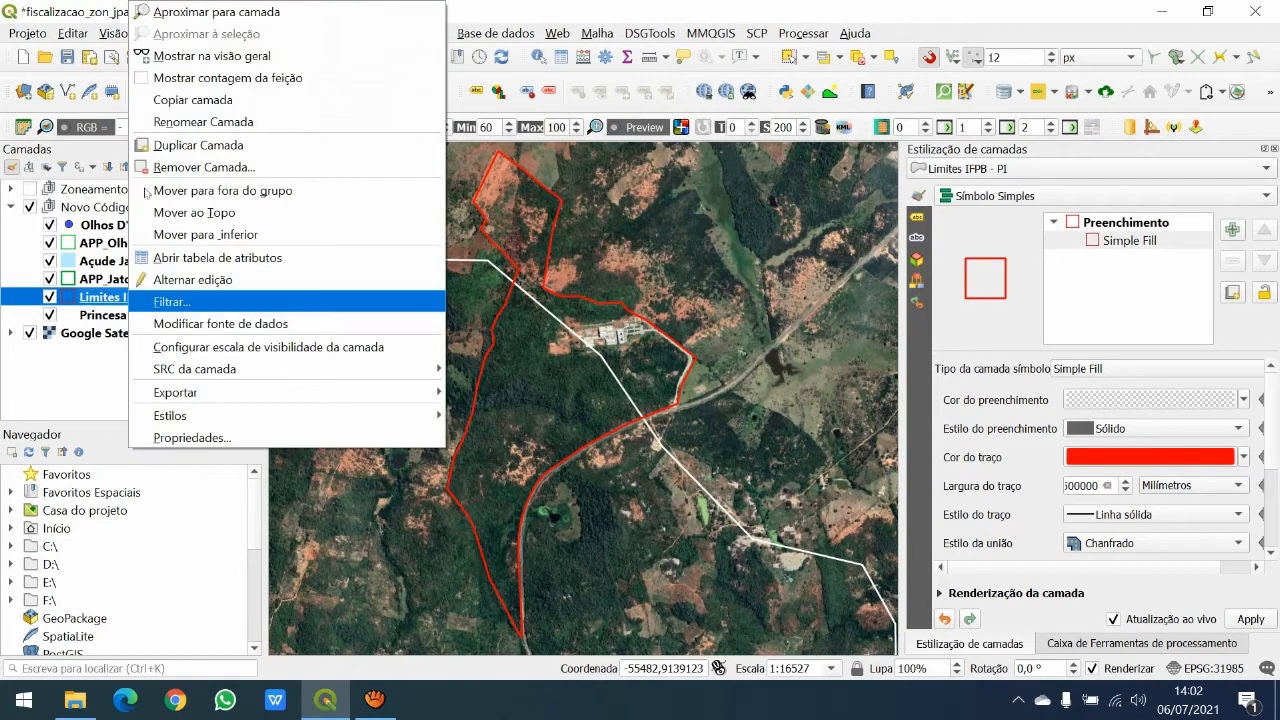
left_click(215, 257)
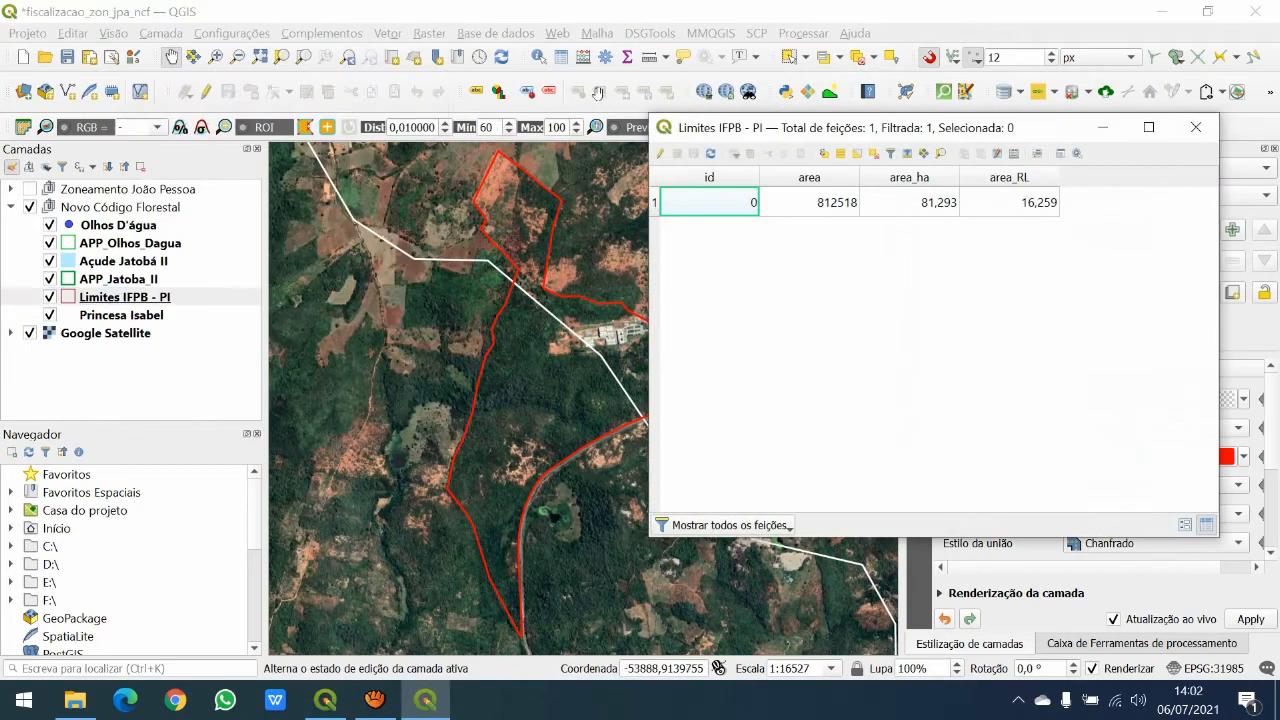
left_click_drag(700, 122, 455, 115)
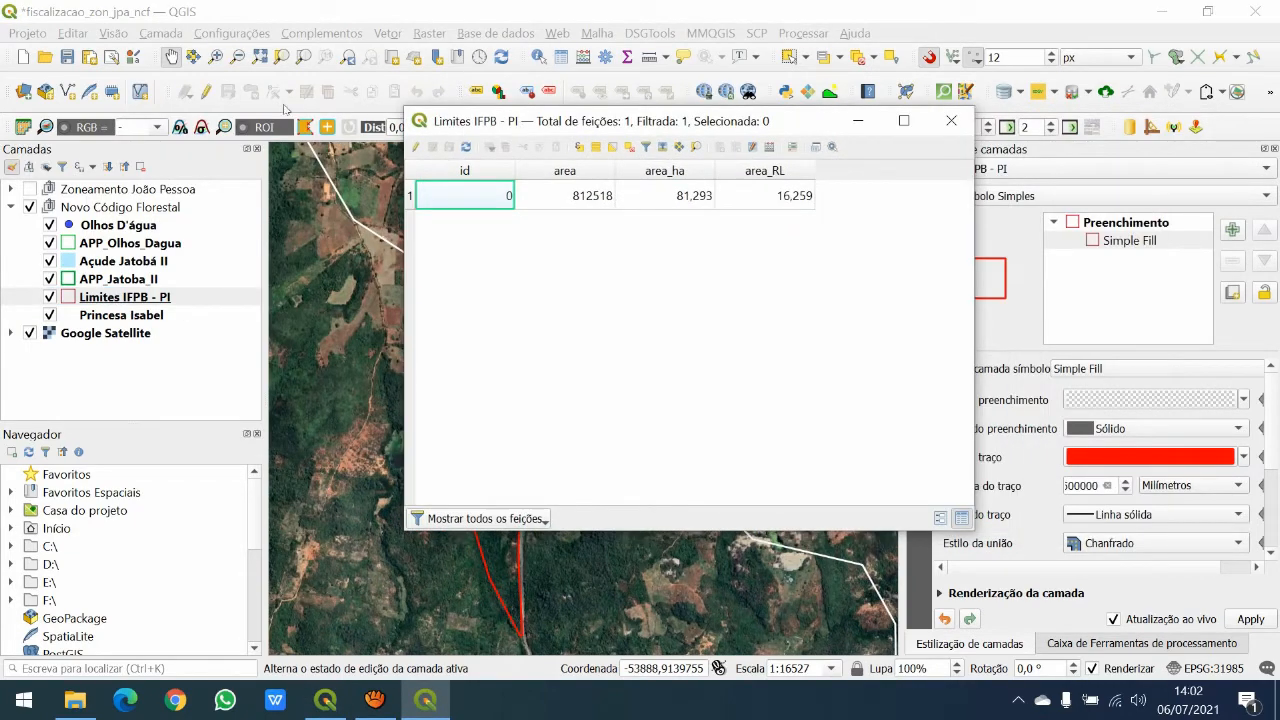
left_click(205, 91)
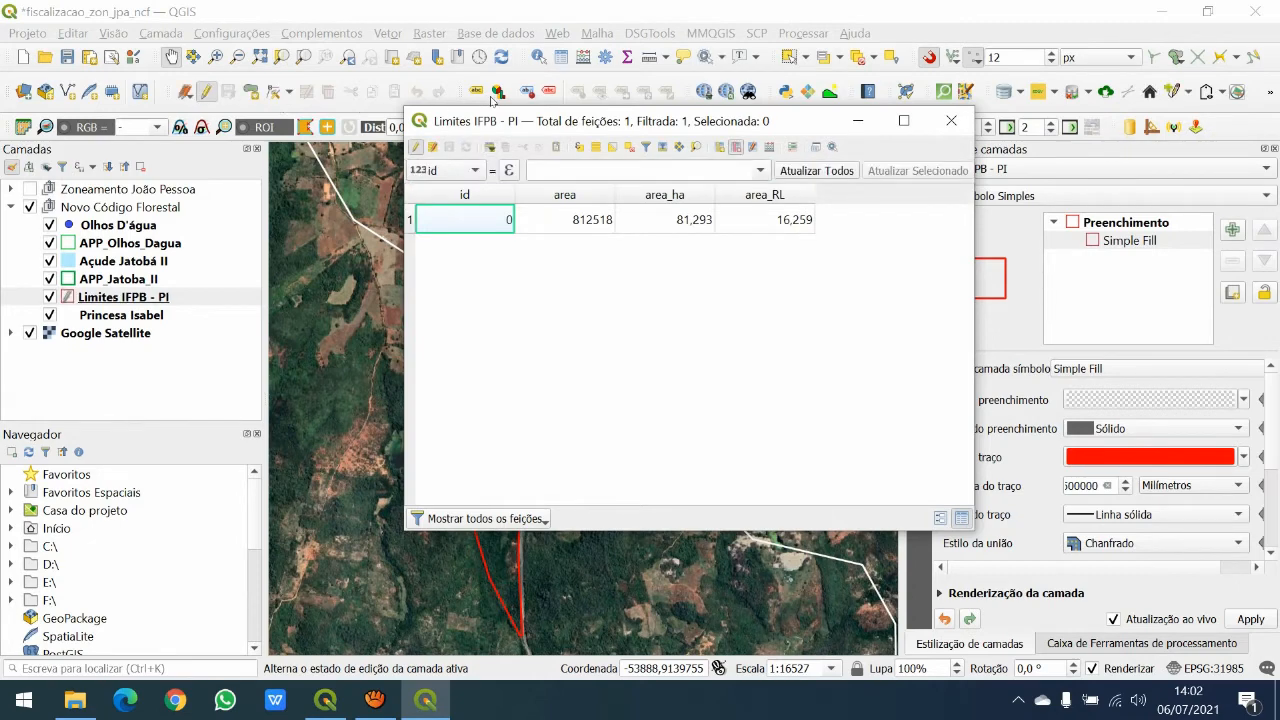
left_click(736, 147)
left_click(541, 314)
left_click(541, 338)
left_click(541, 362)
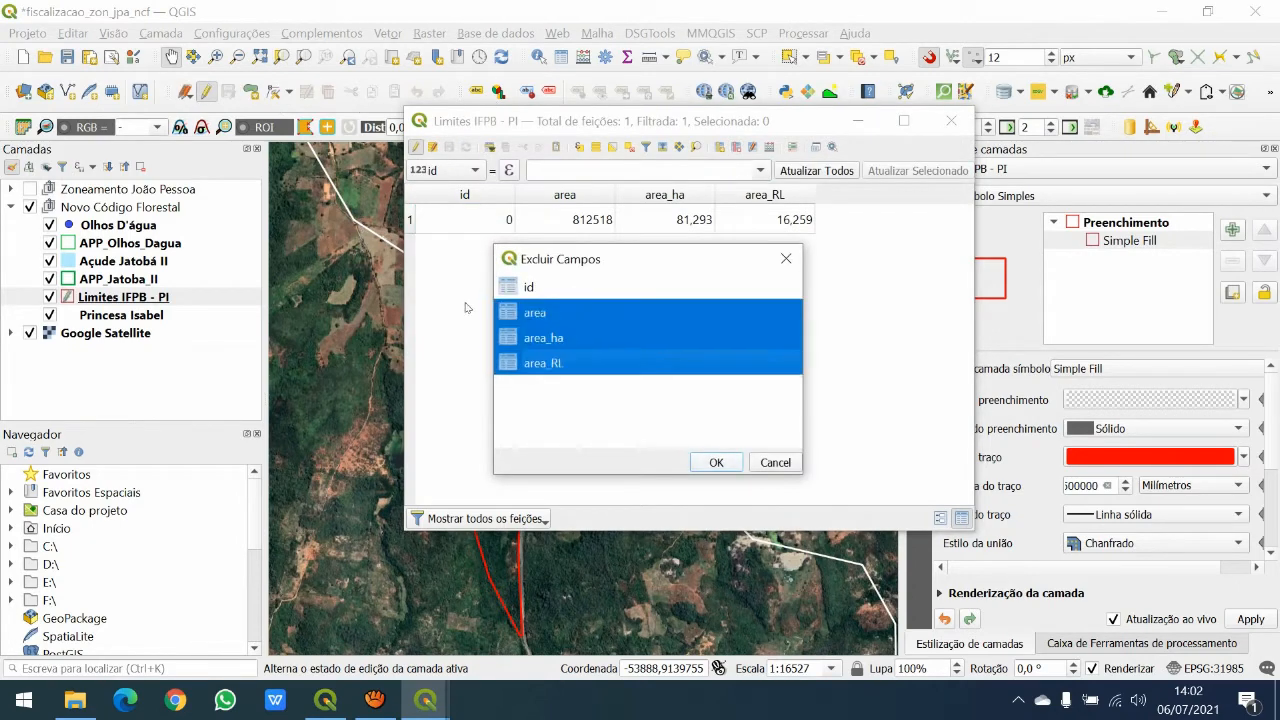
key("Return")
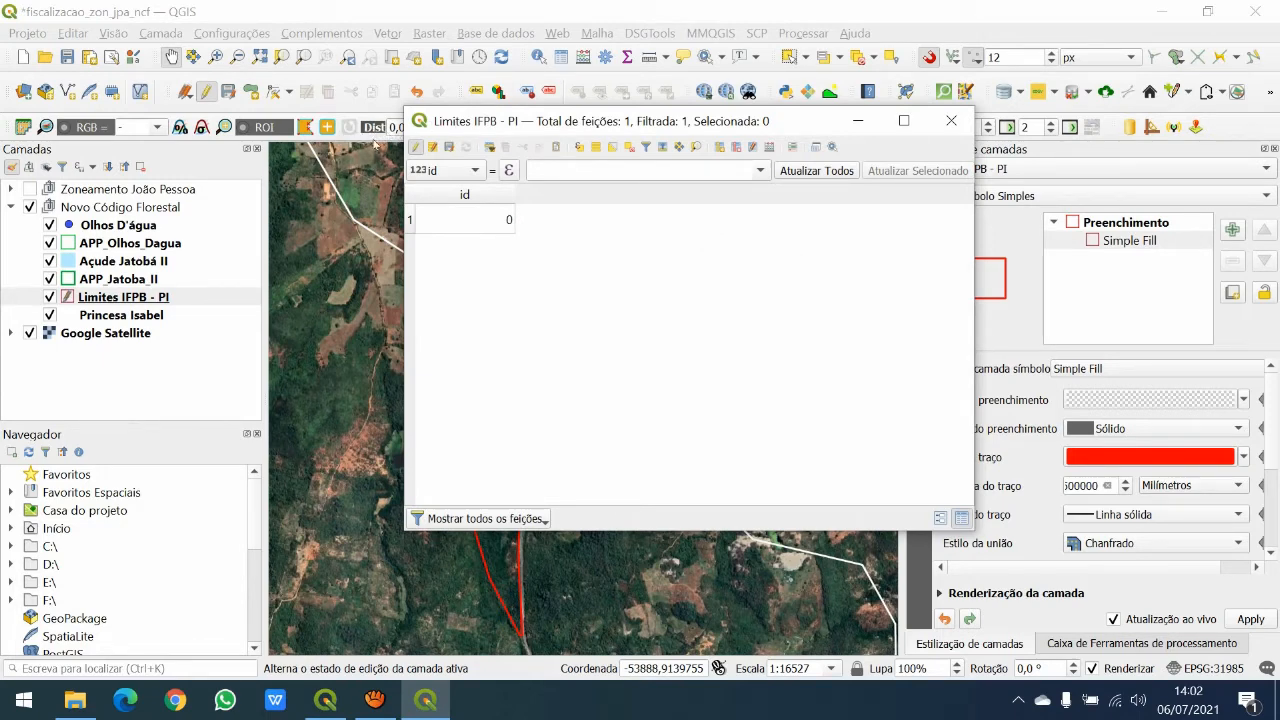
- Set up a new decimal field named area_ha for the Limites IFPB - PI layer in the field calculator
left_click_drag(620, 121, 891, 135)
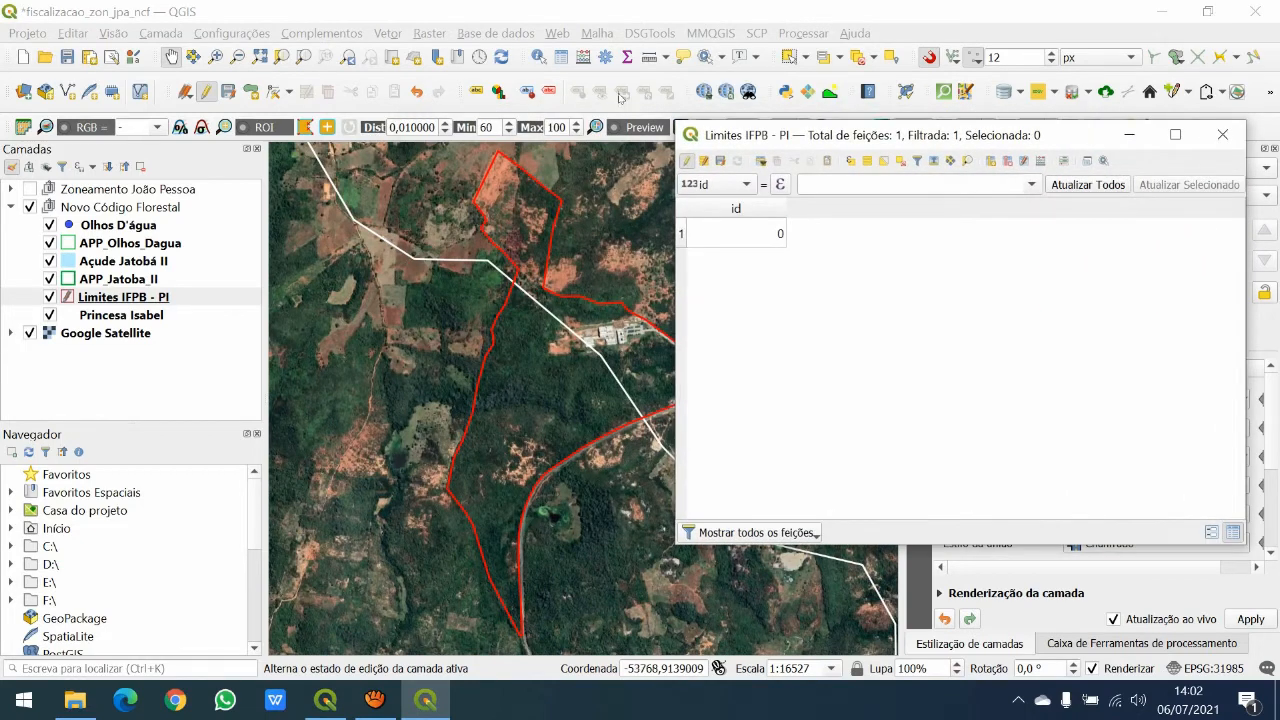
left_click_drag(712, 132, 384, 176)
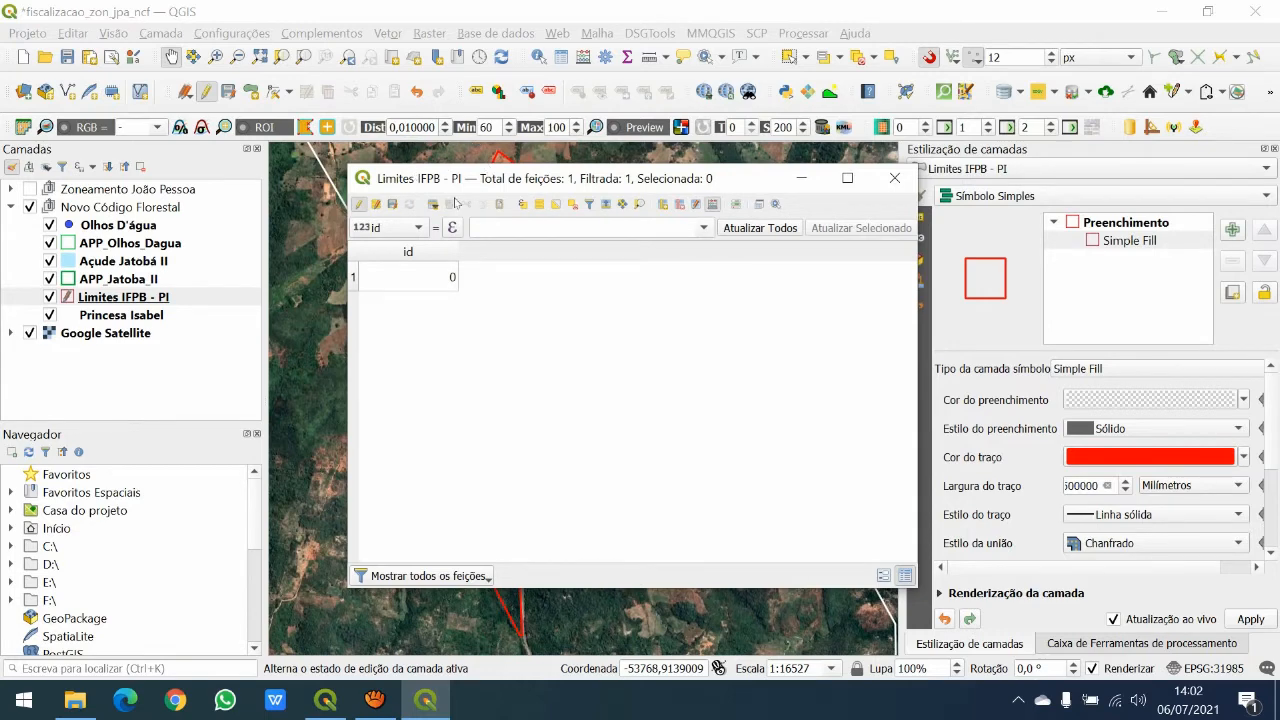
key("ctrl+i")
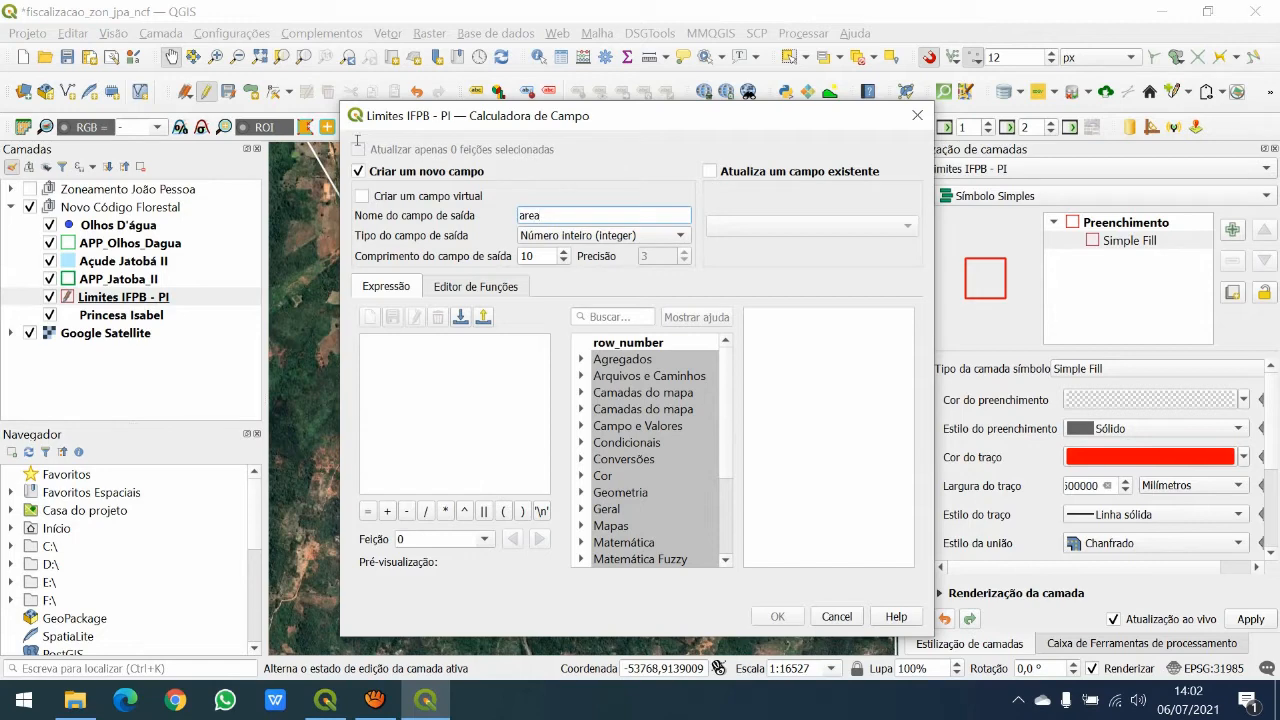
type("area_ha")
left_click(559, 236)
left_click(561, 271)
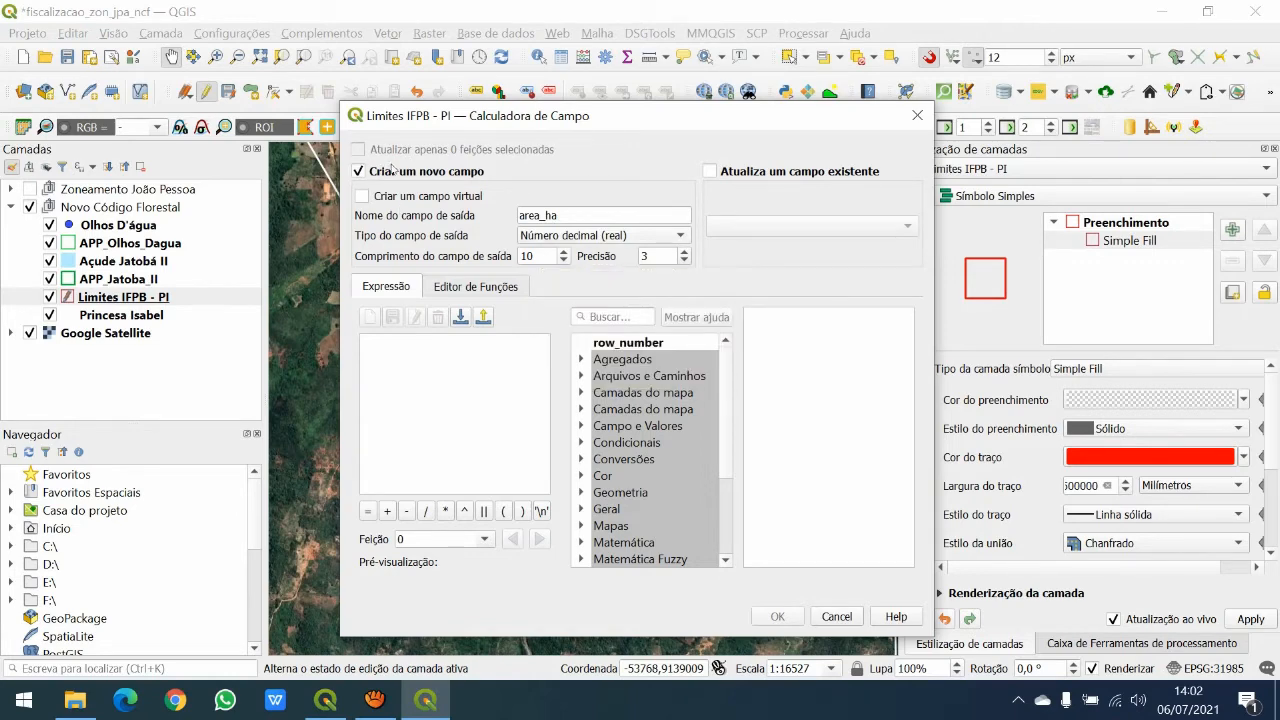
- Calculate the area_ha field from the polygon geometry with the expression $area /10000
left_click(426, 370)
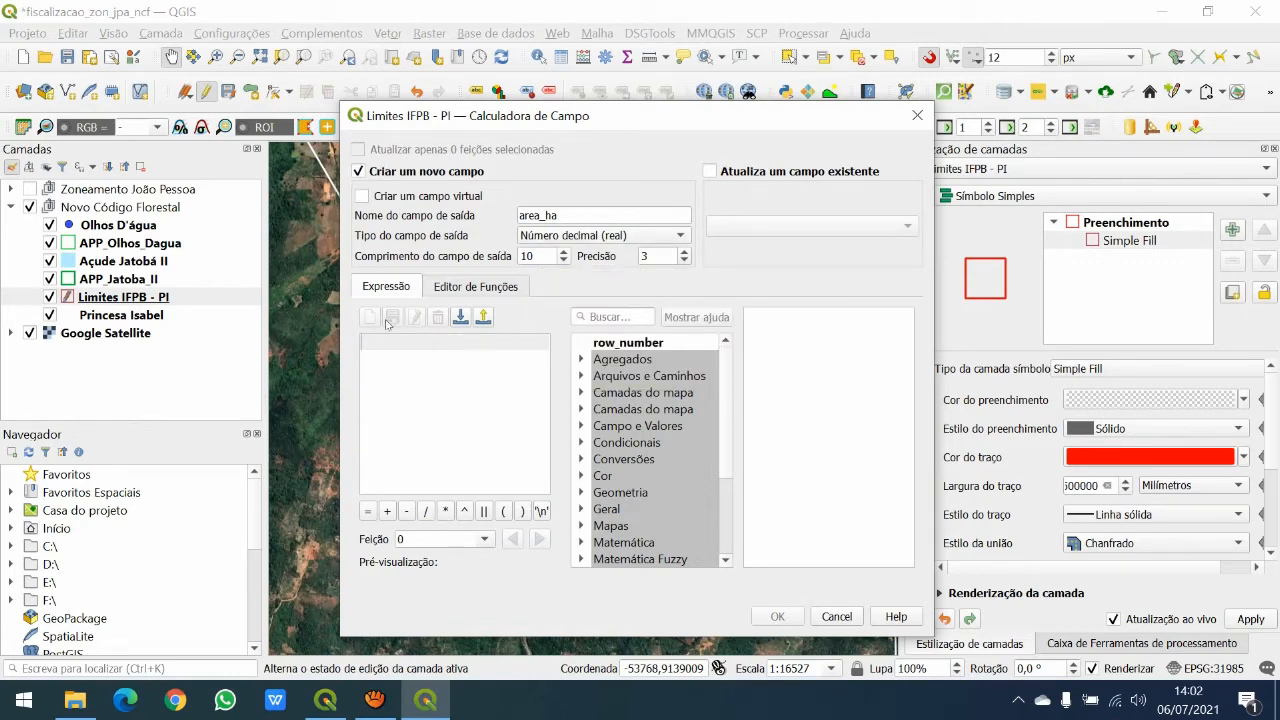
left_click(581, 492)
scroll(640, 480, "down", 1)
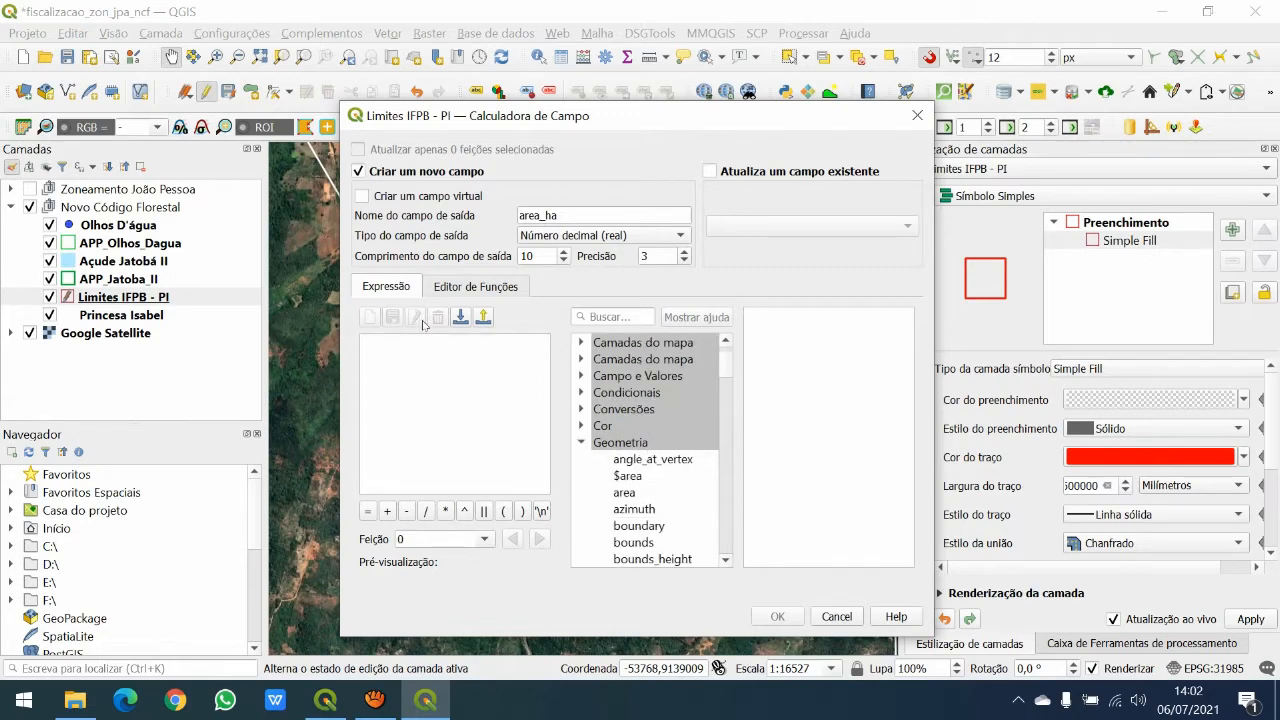
double_click(626, 476)
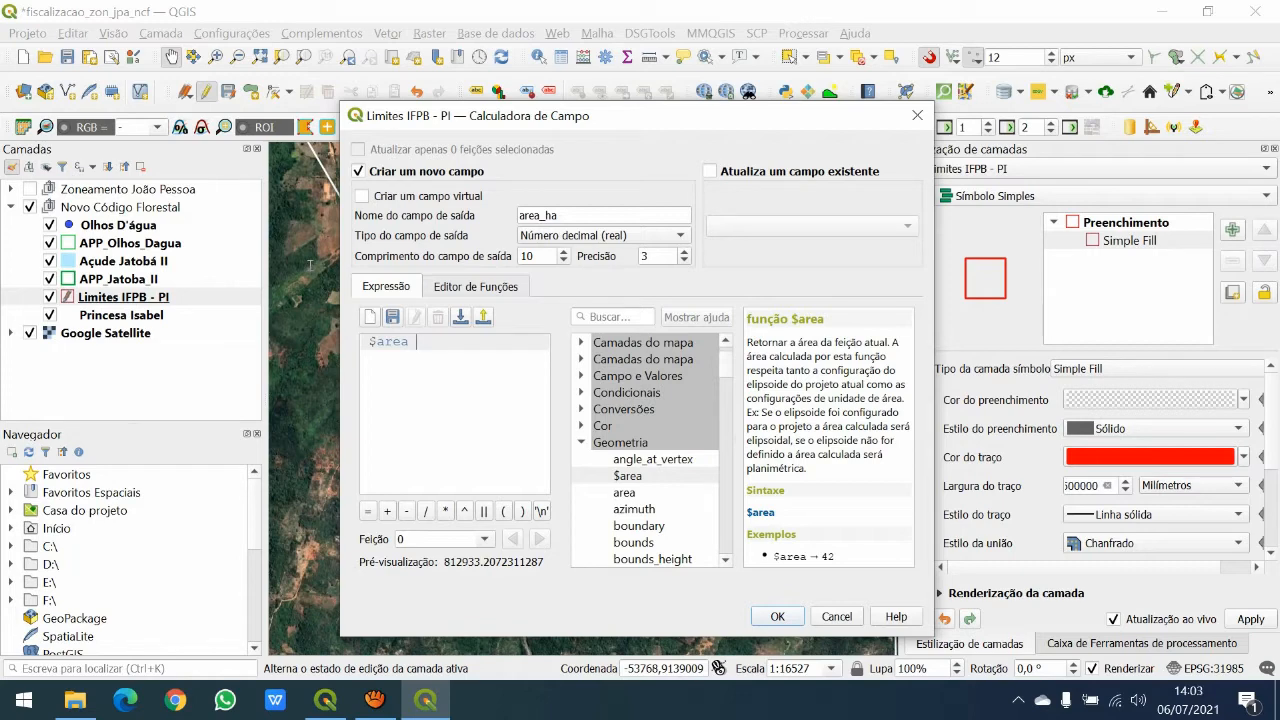
type("/10000")
key("Return")
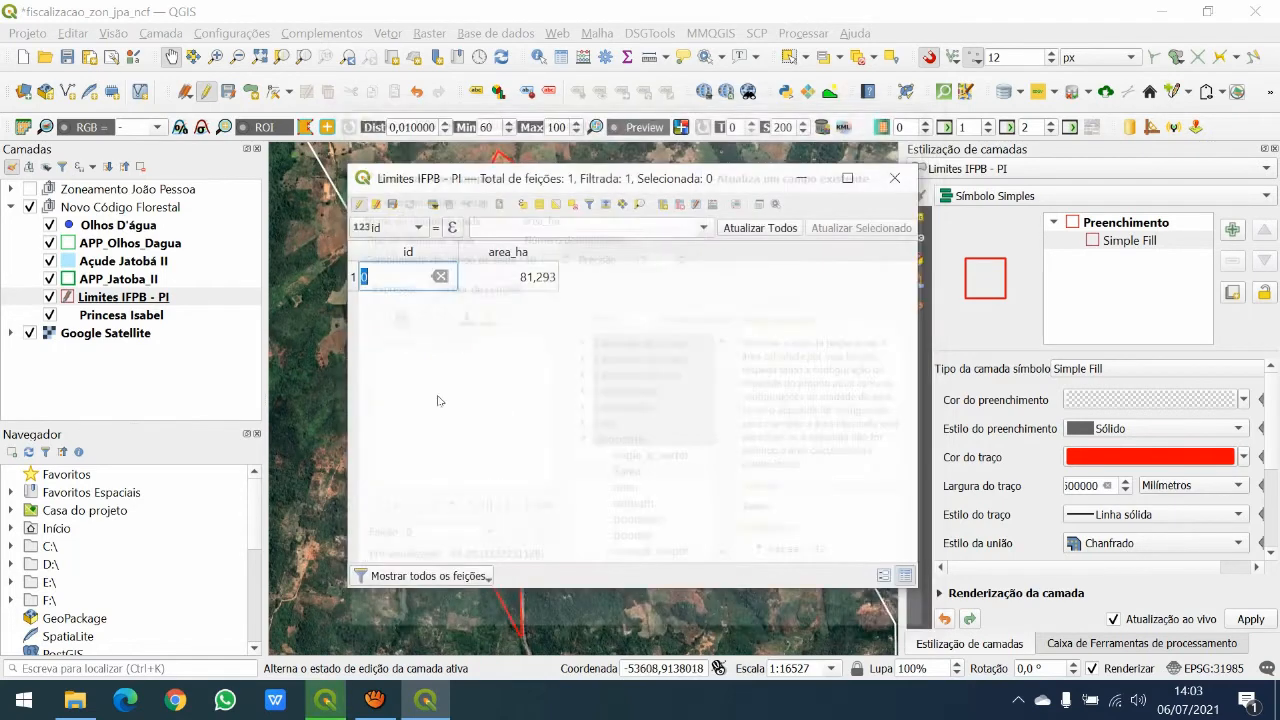
key("Tab")
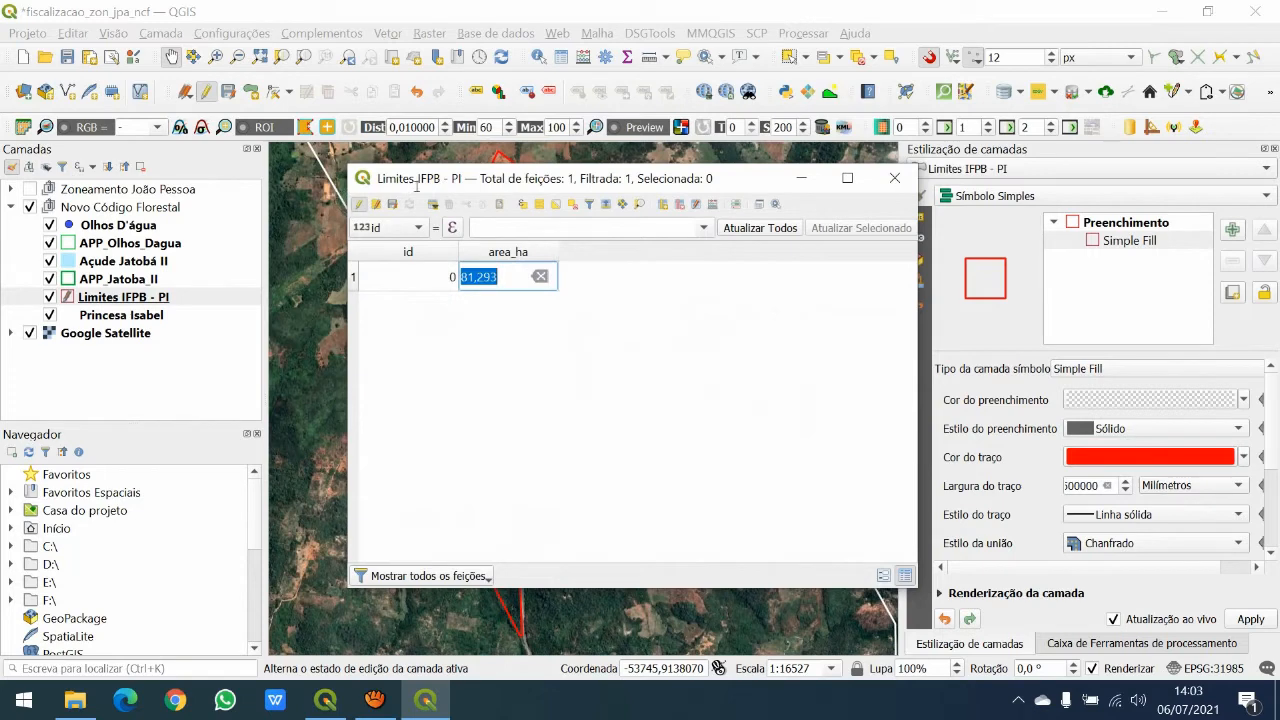
key("Escape")
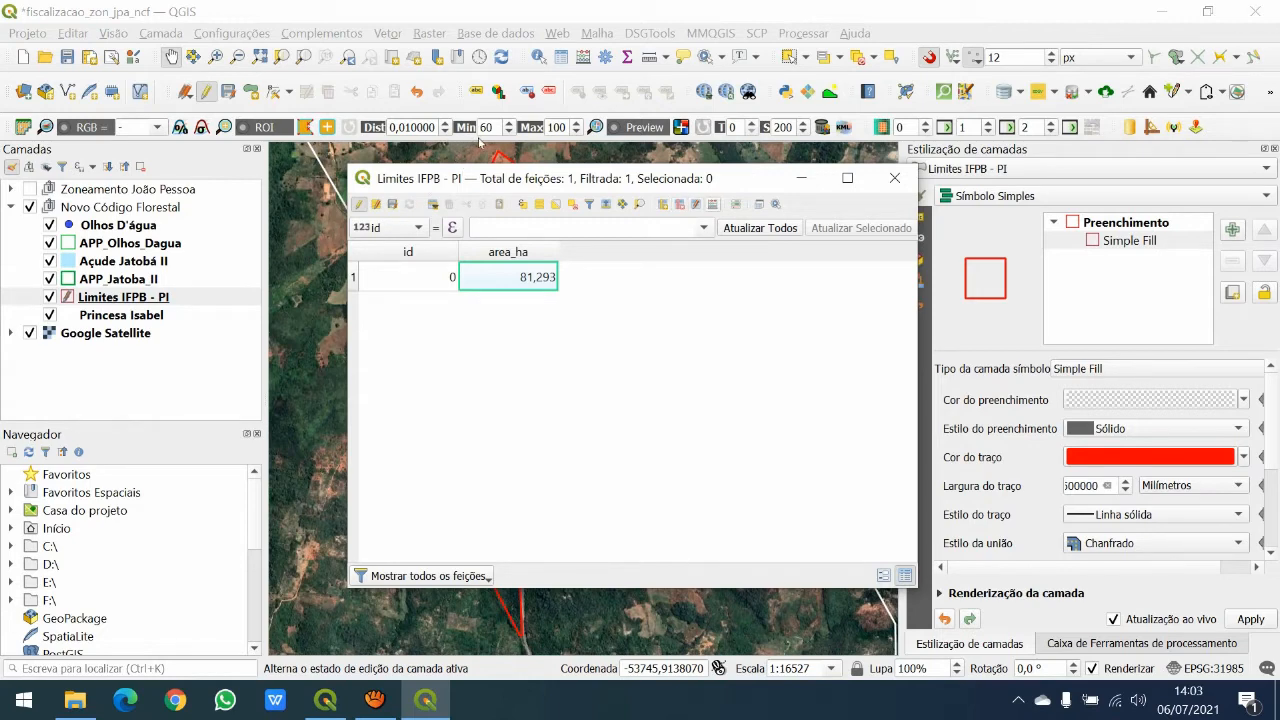
- Create a decimal field named area_RL calculated with the expression "area_ha" *0.2
key("ctrl+i")
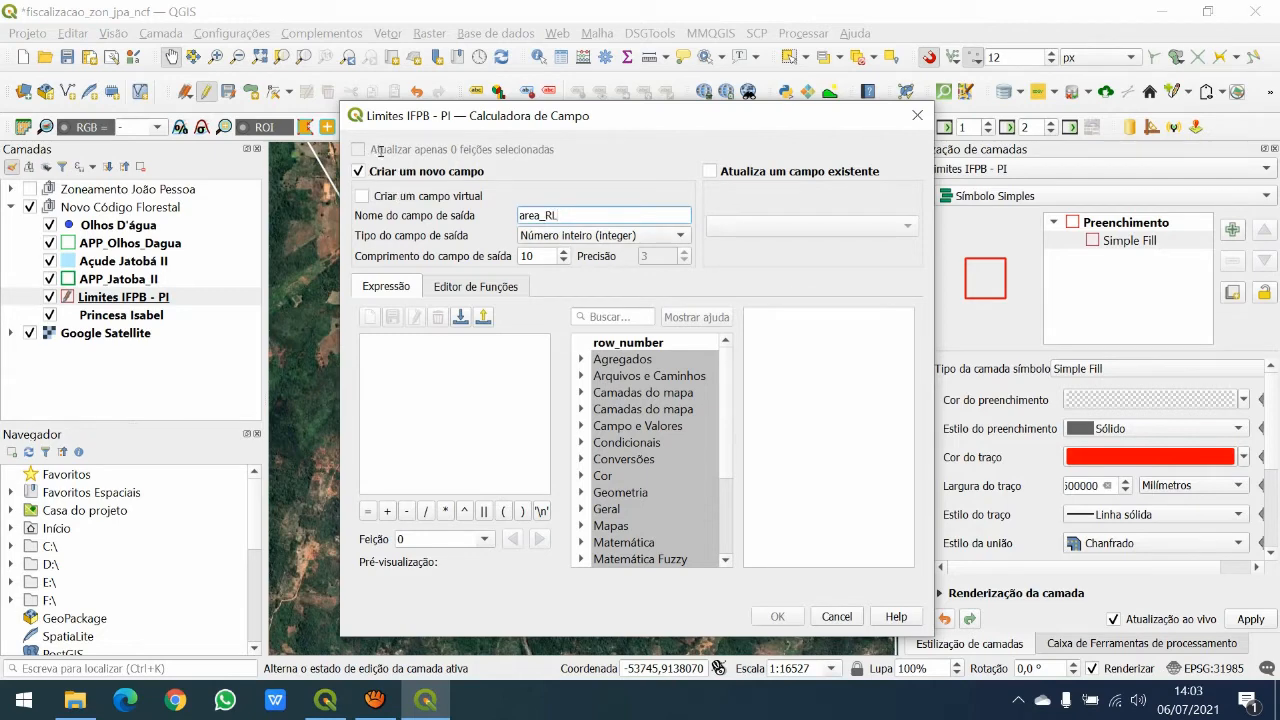
left_click(574, 236)
key("Return")
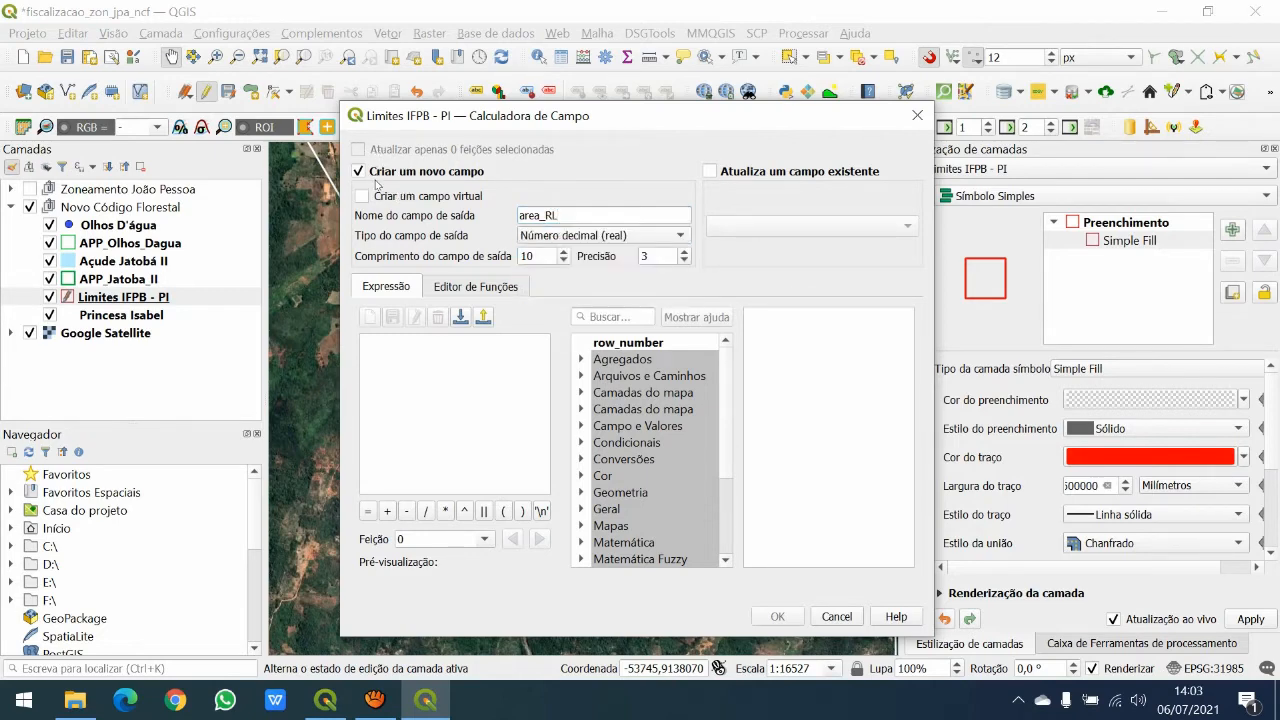
left_click(454, 395)
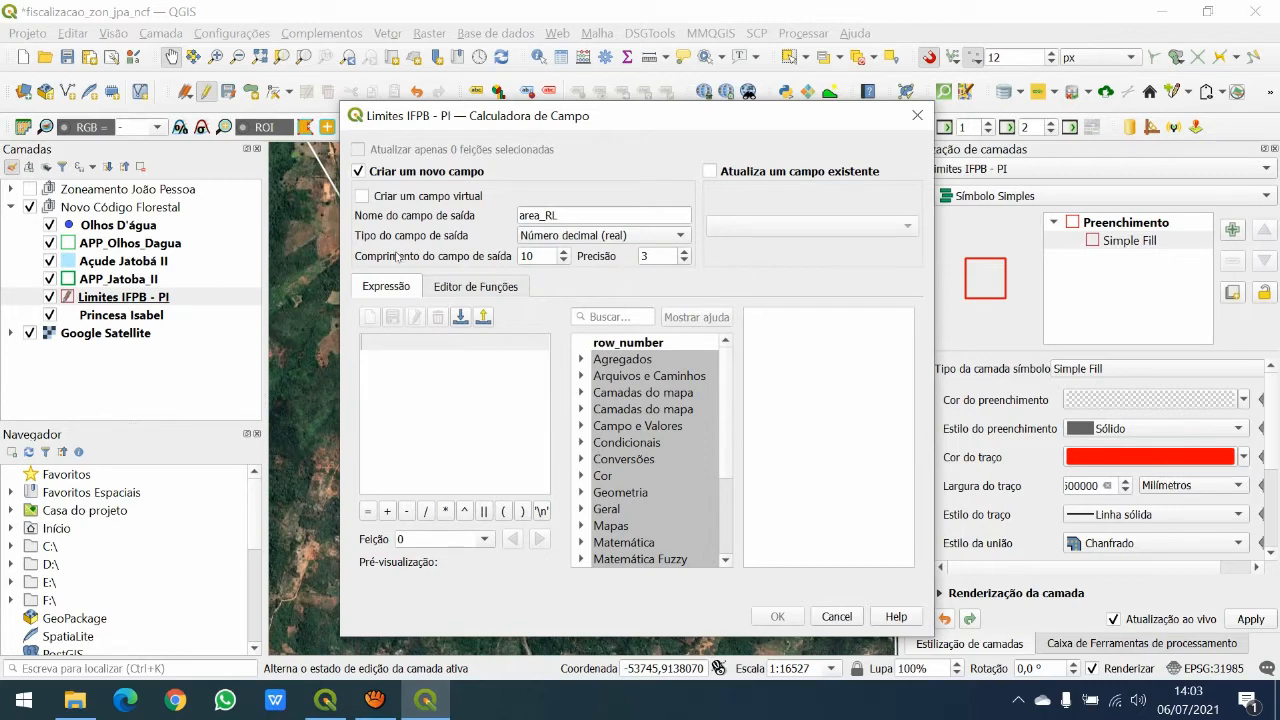
left_click_drag(393, 108, 696, 106)
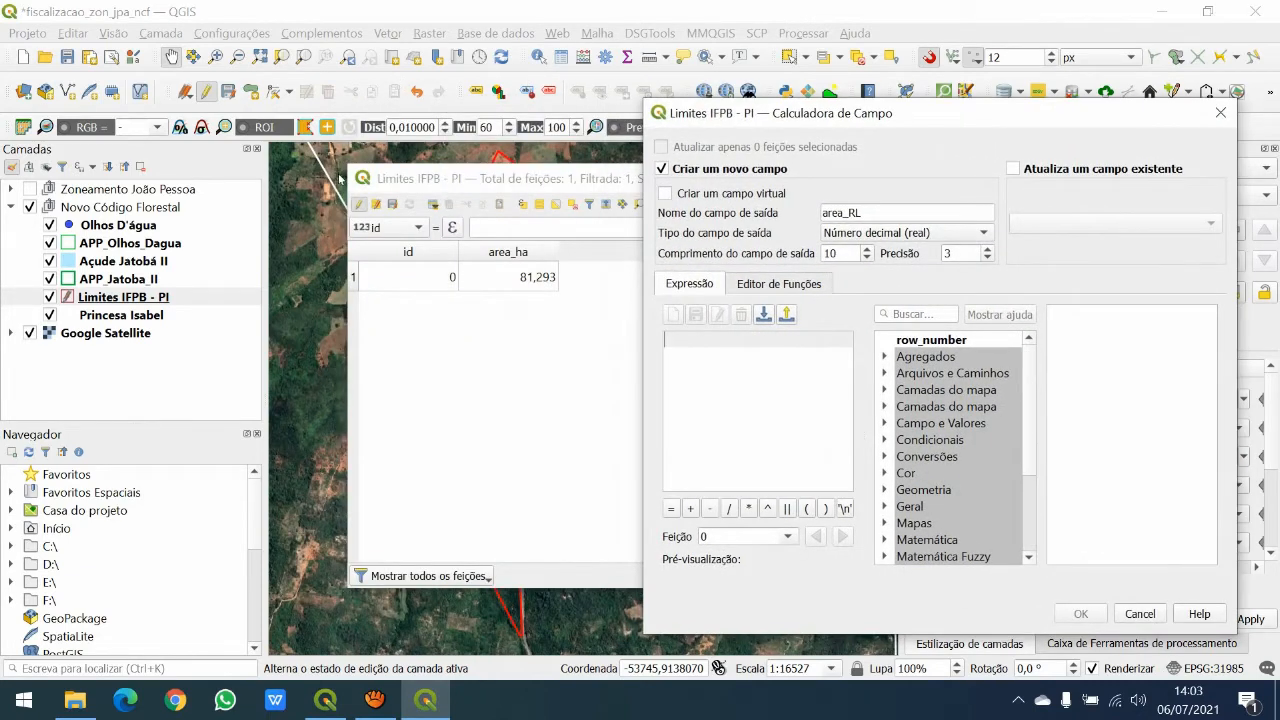
left_click_drag(690, 113, 455, 113)
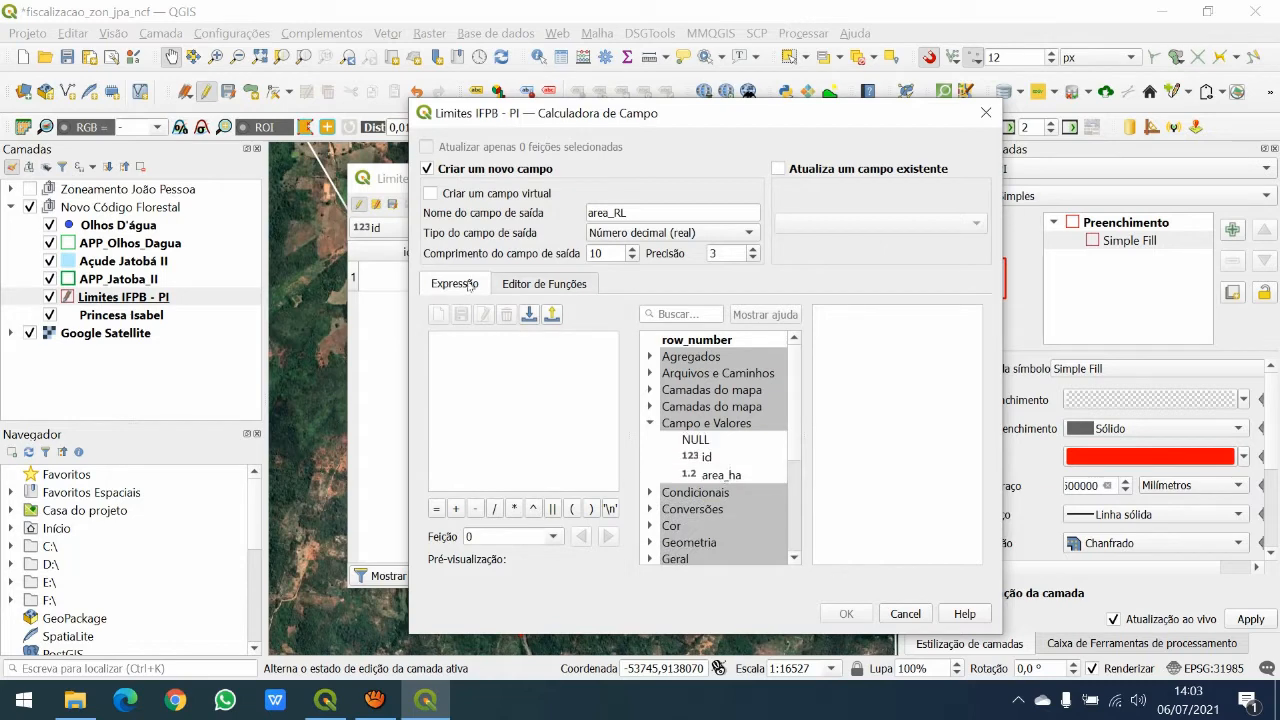
double_click(715, 475)
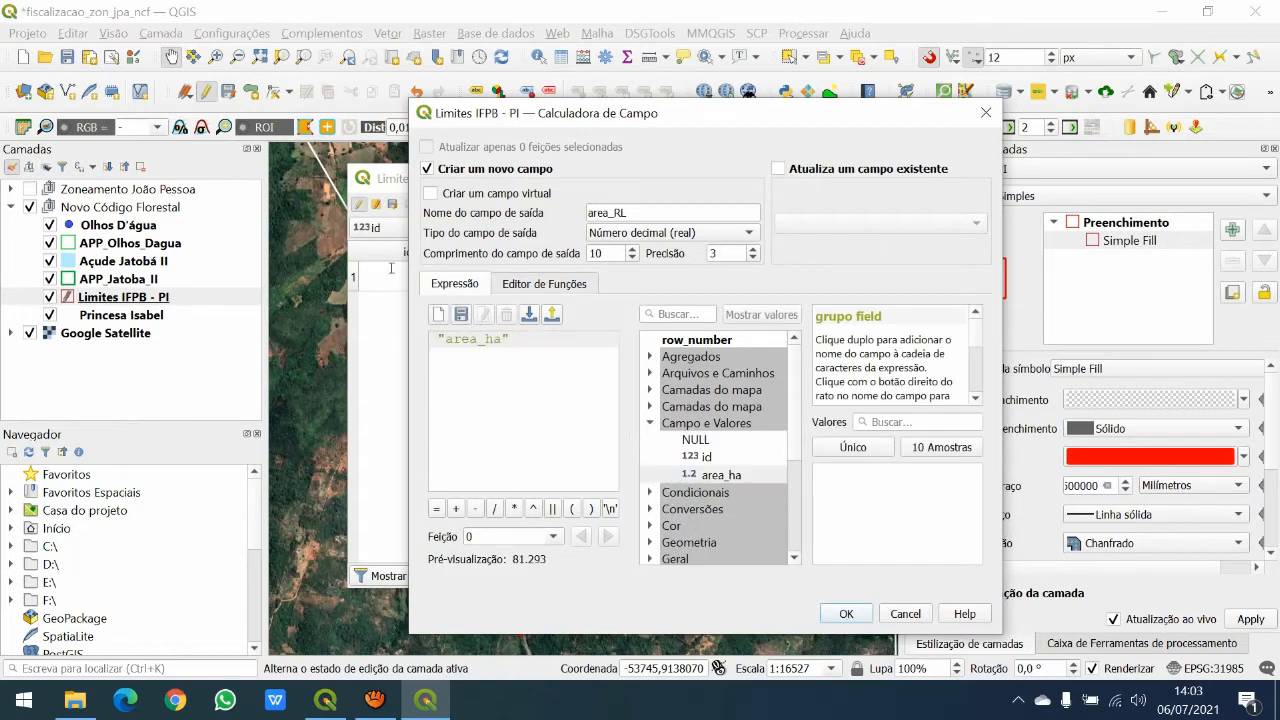
type("*0.2")
left_click(846, 614)
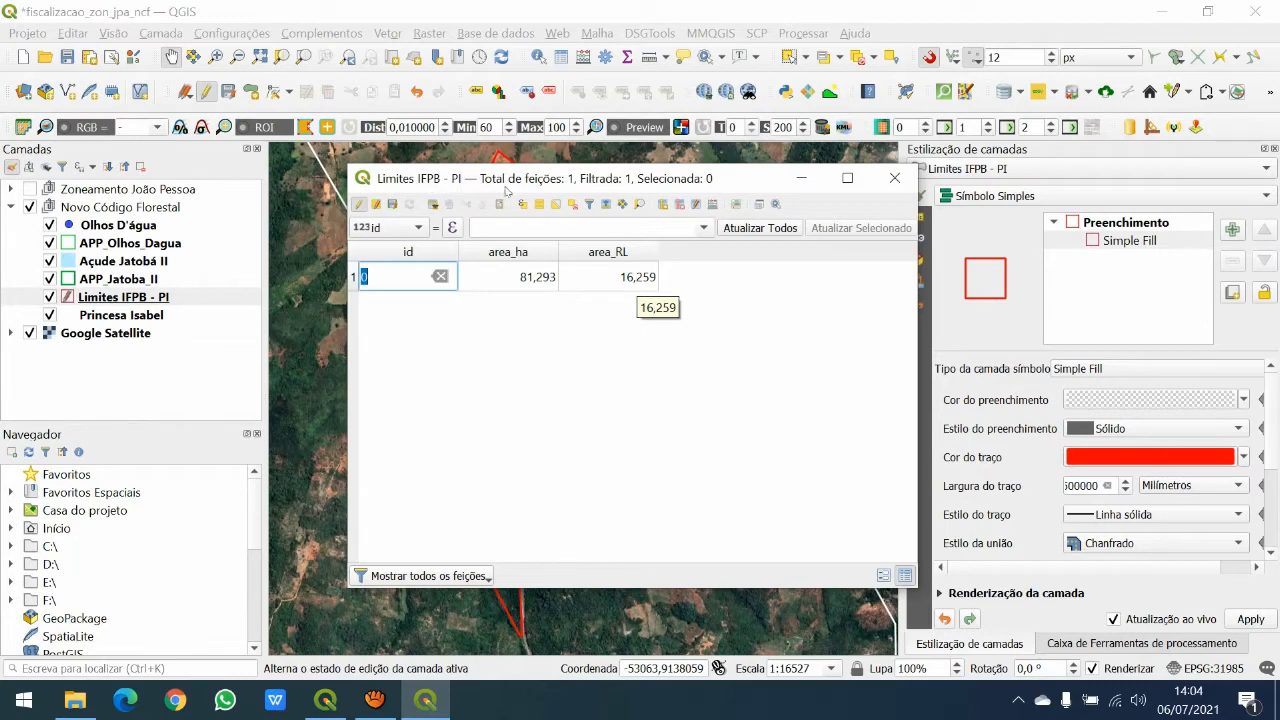
- Finish editing the Limites IFPB - PI layer, keeping the new fields, and close its attribute table
key("Escape")
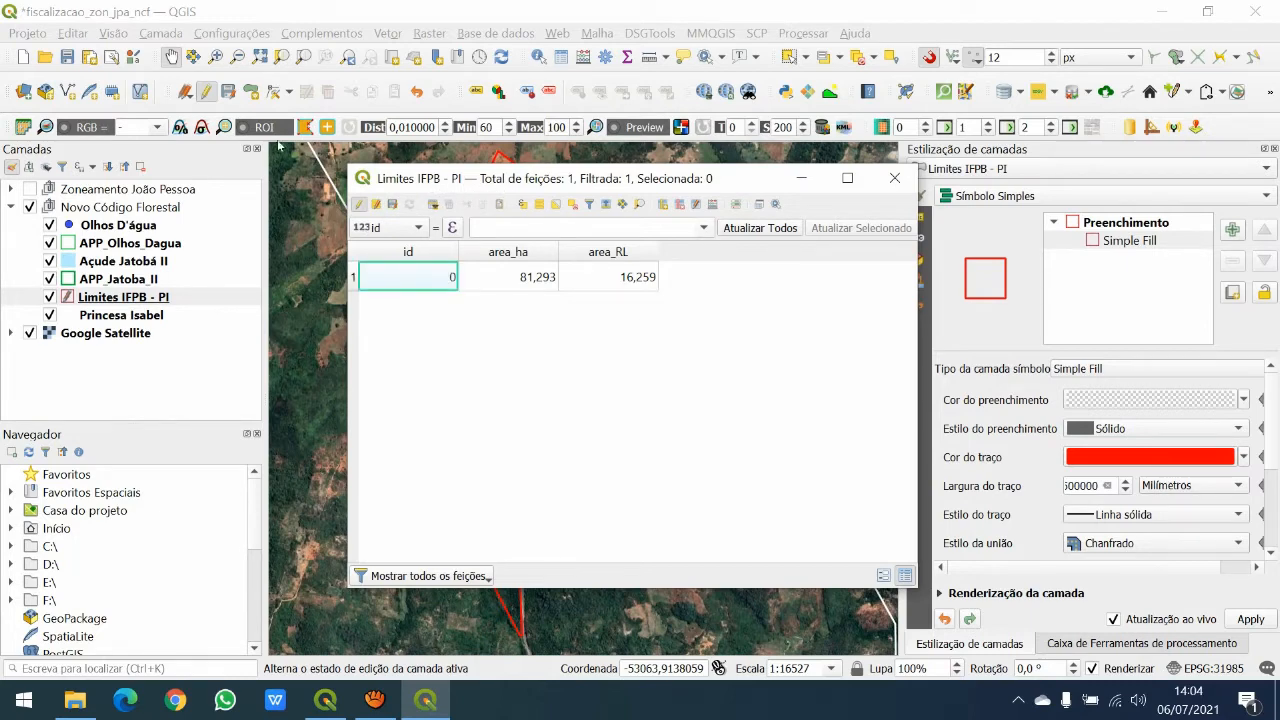
left_click(206, 91)
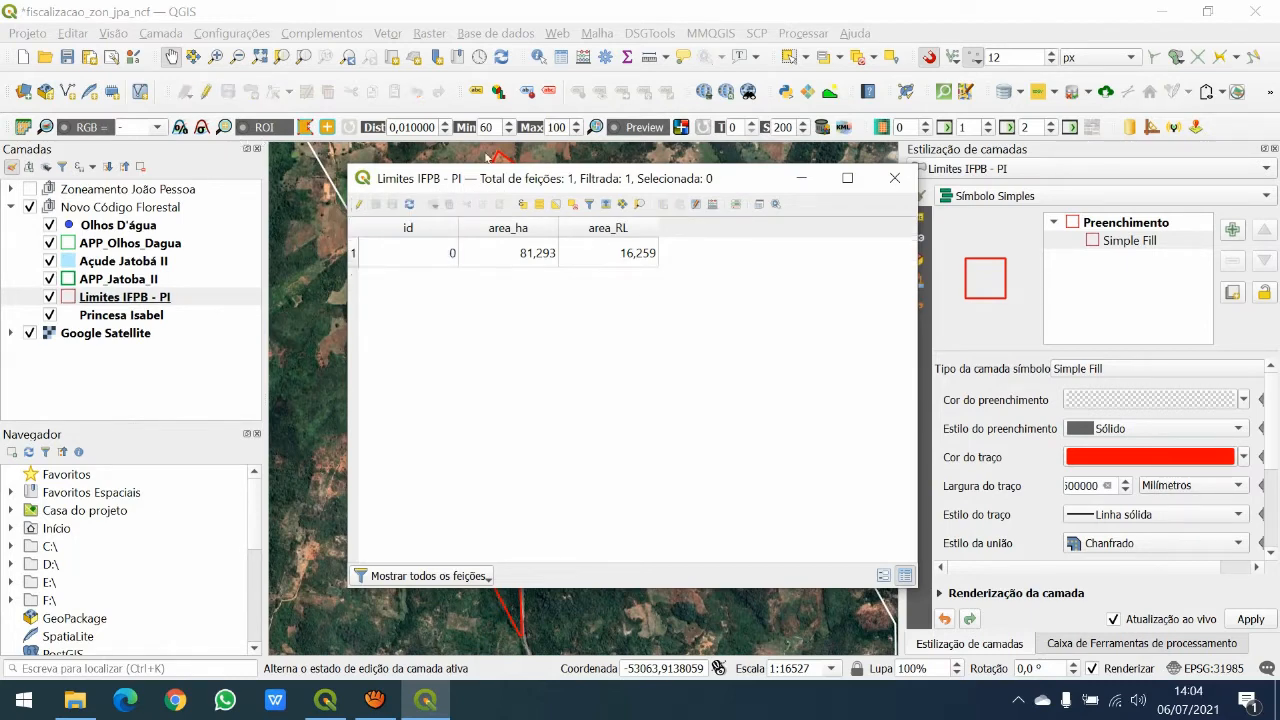
left_click(894, 178)
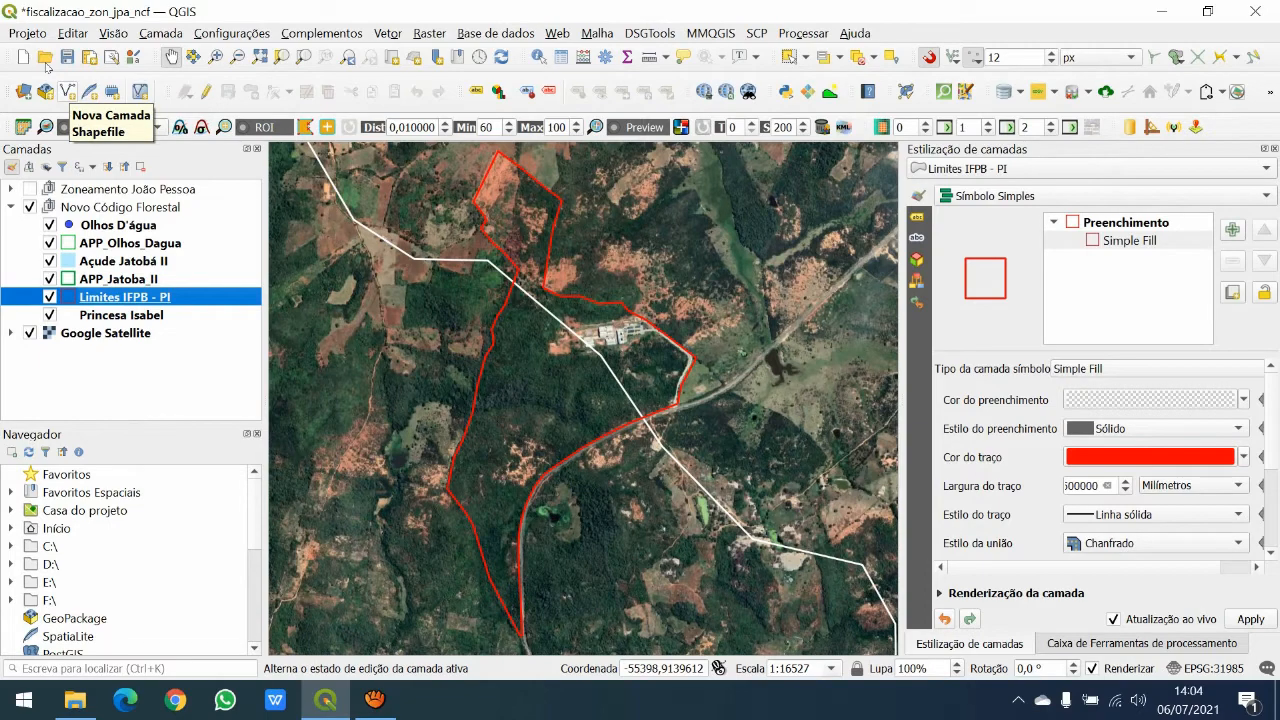
- Start a new shapefile layer with the existing RL_IFPB.shp in the Saida folder as its output file
left_click(67, 91)
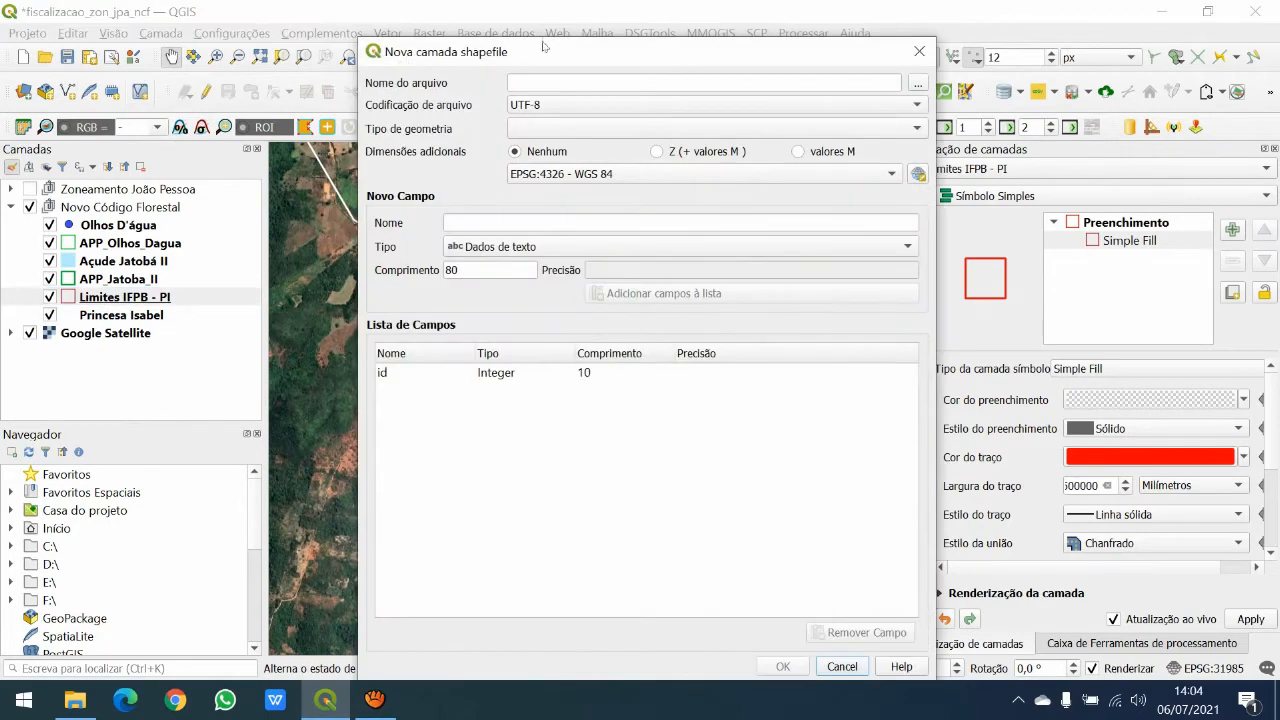
left_click(917, 82)
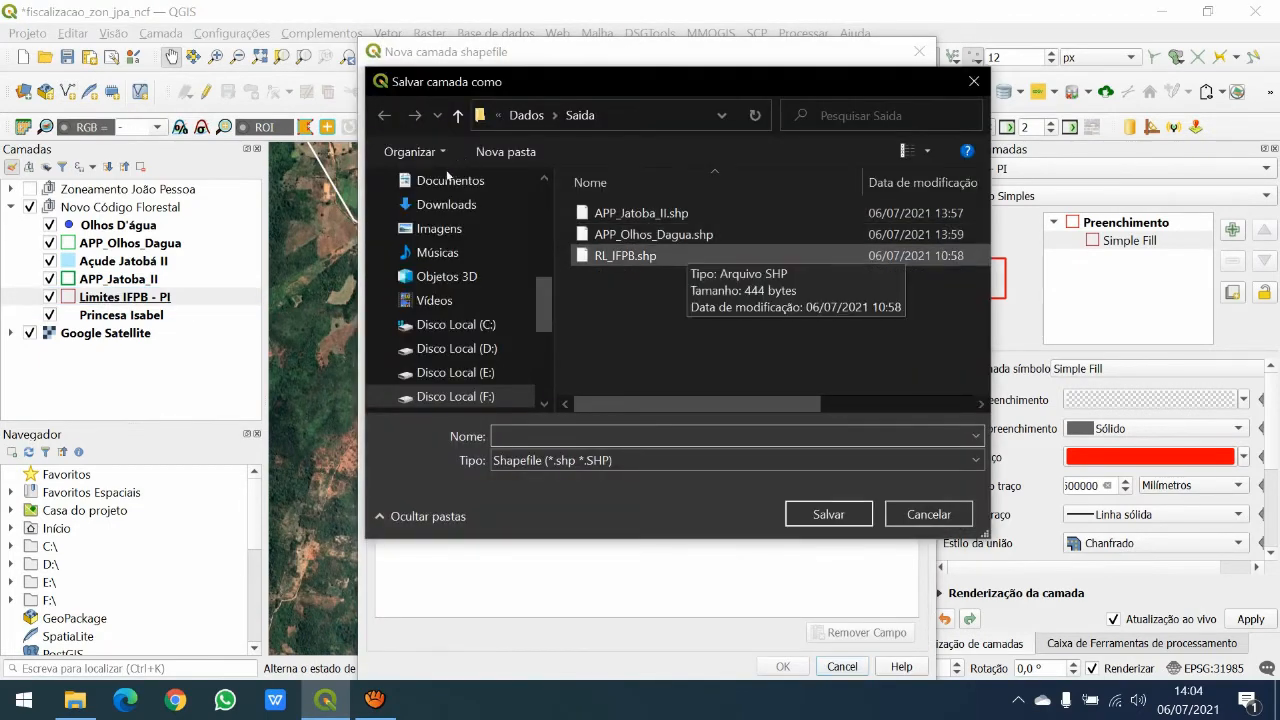
left_click(625, 256)
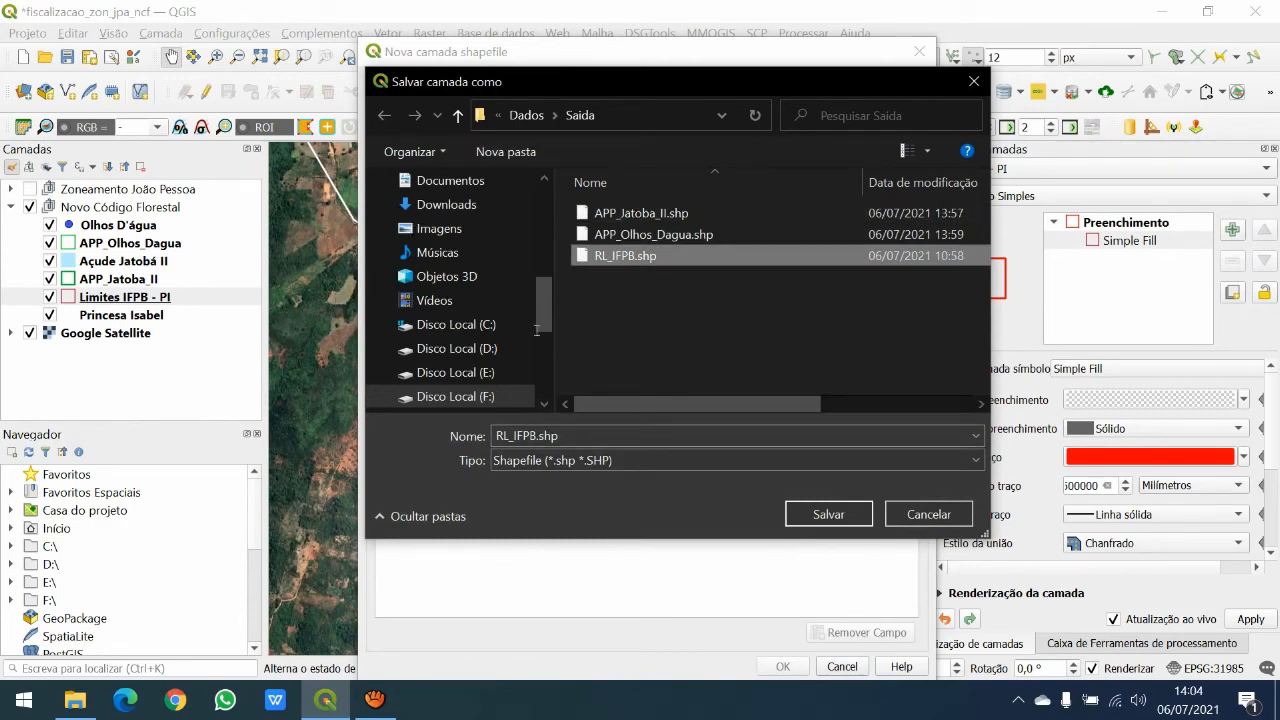
key("Return")
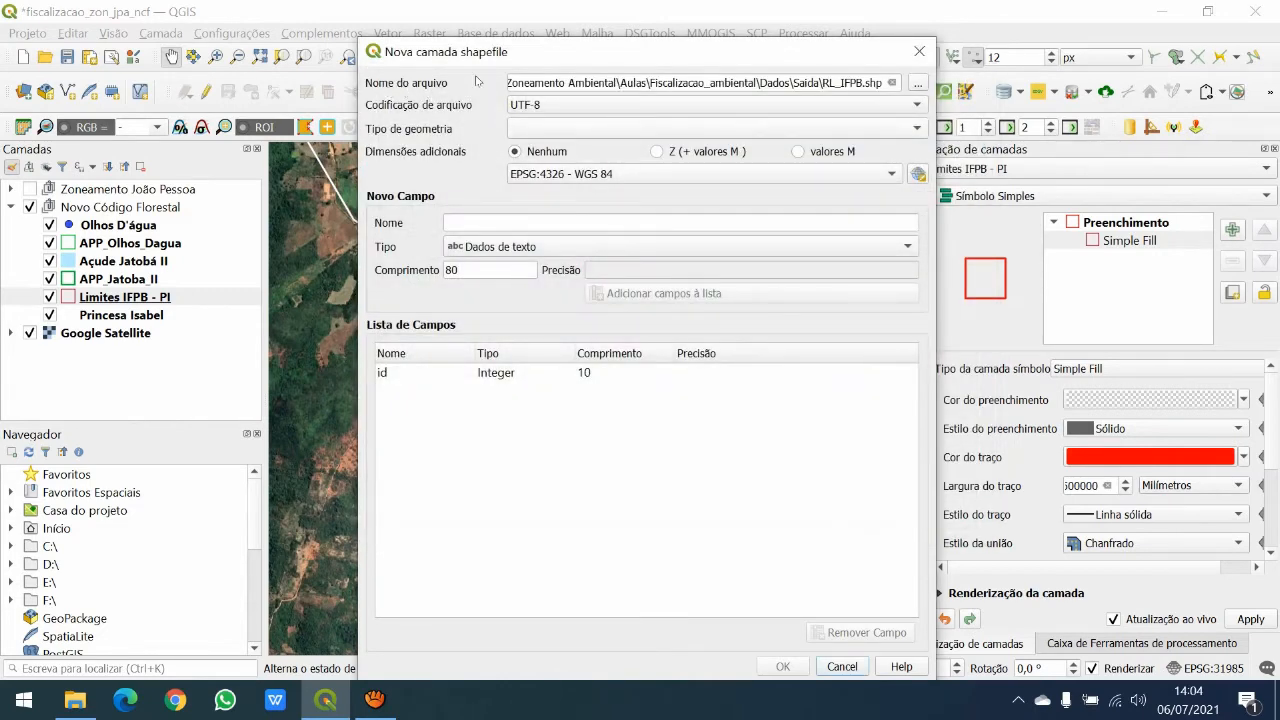
- Set the new shapefile's geometry type to Polígono and its coordinate system to EPSG:31984 - SIRGAS 2000 / UTM zone 24S
left_click(553, 128)
key("Down")
key("Down")
key("Down")
key("Down")
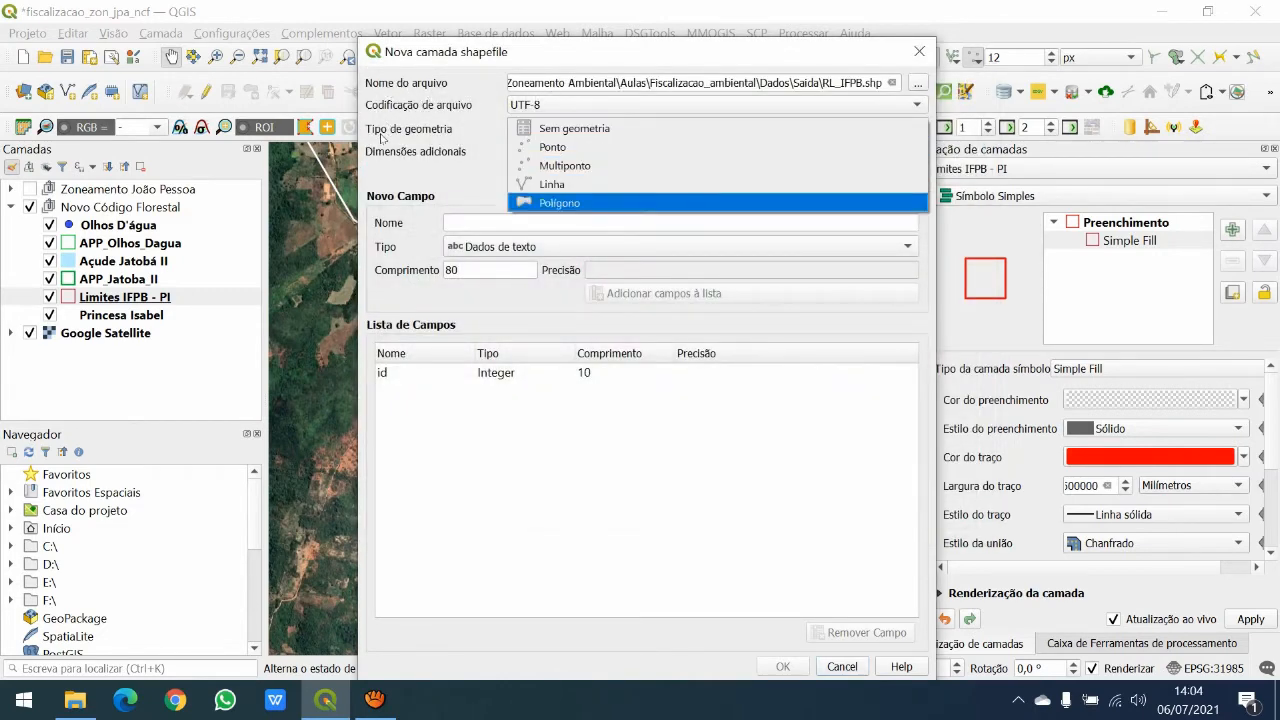
left_click(571, 202)
left_click(620, 175)
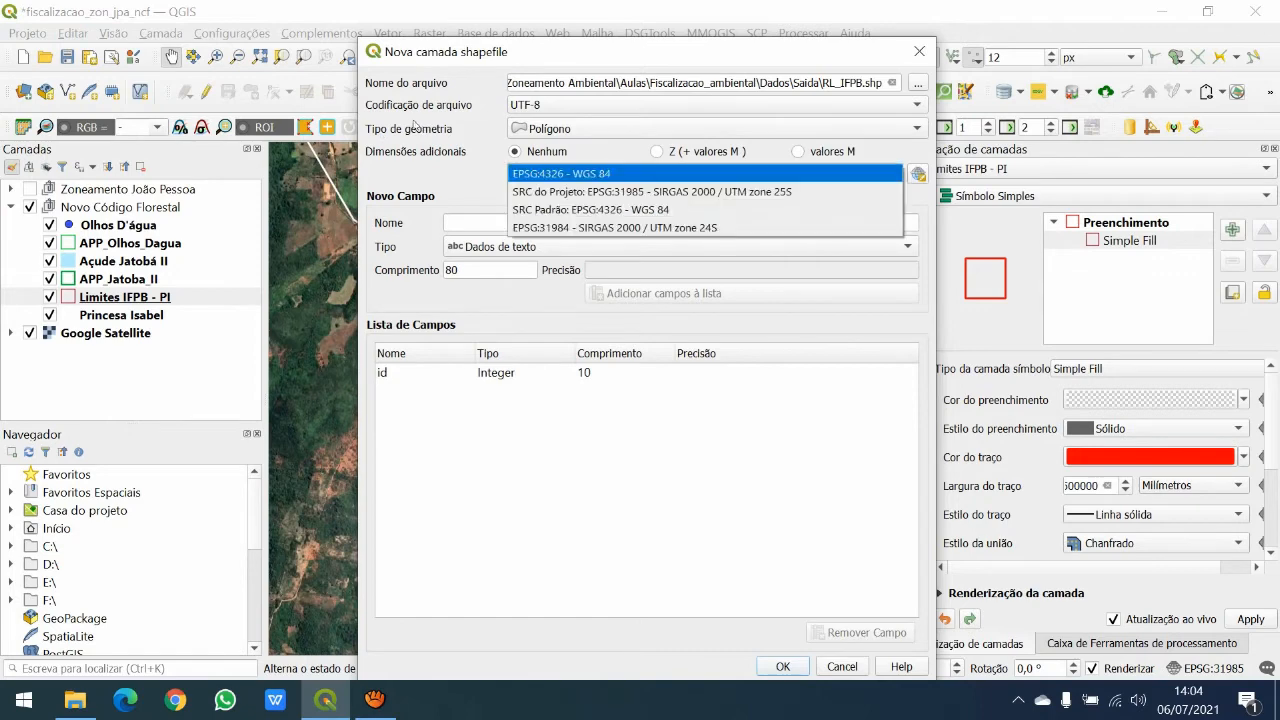
key("Down")
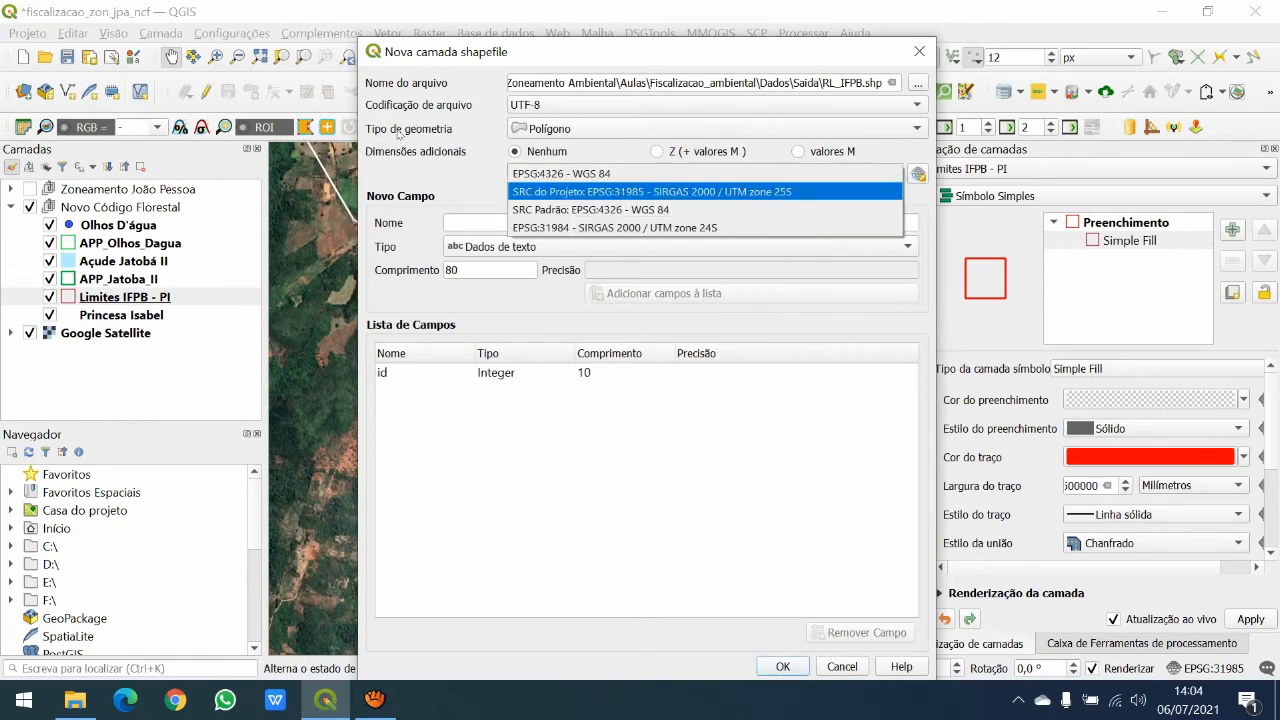
key("Down")
key("Down")
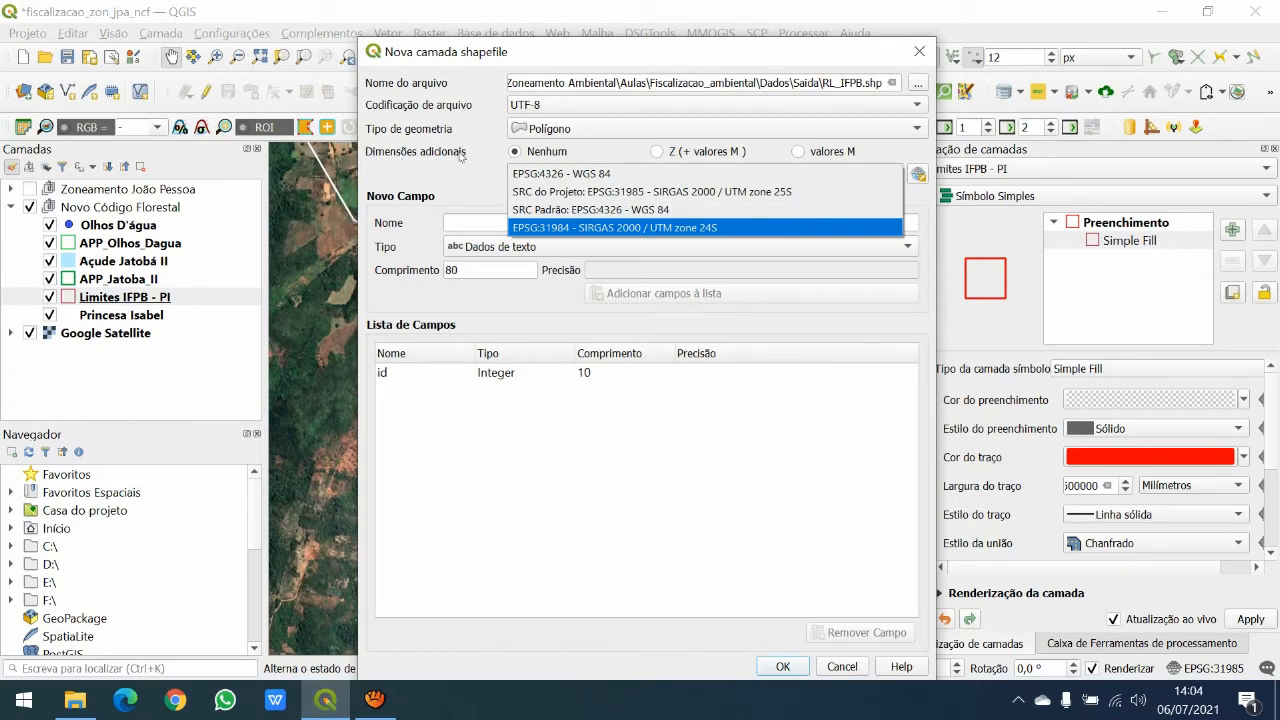
key("Return")
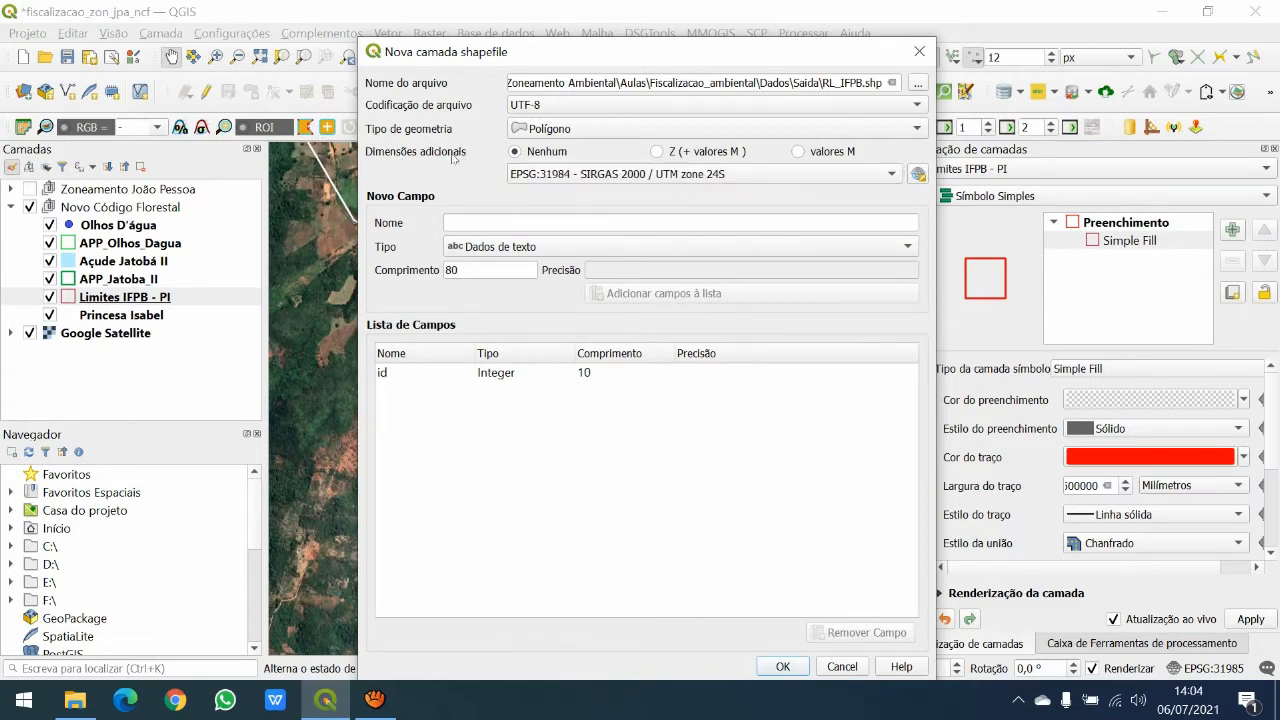
- Add a decimal field named area_ha with length 10 and precision 3 to the new shapefile's field list
key("Tab")
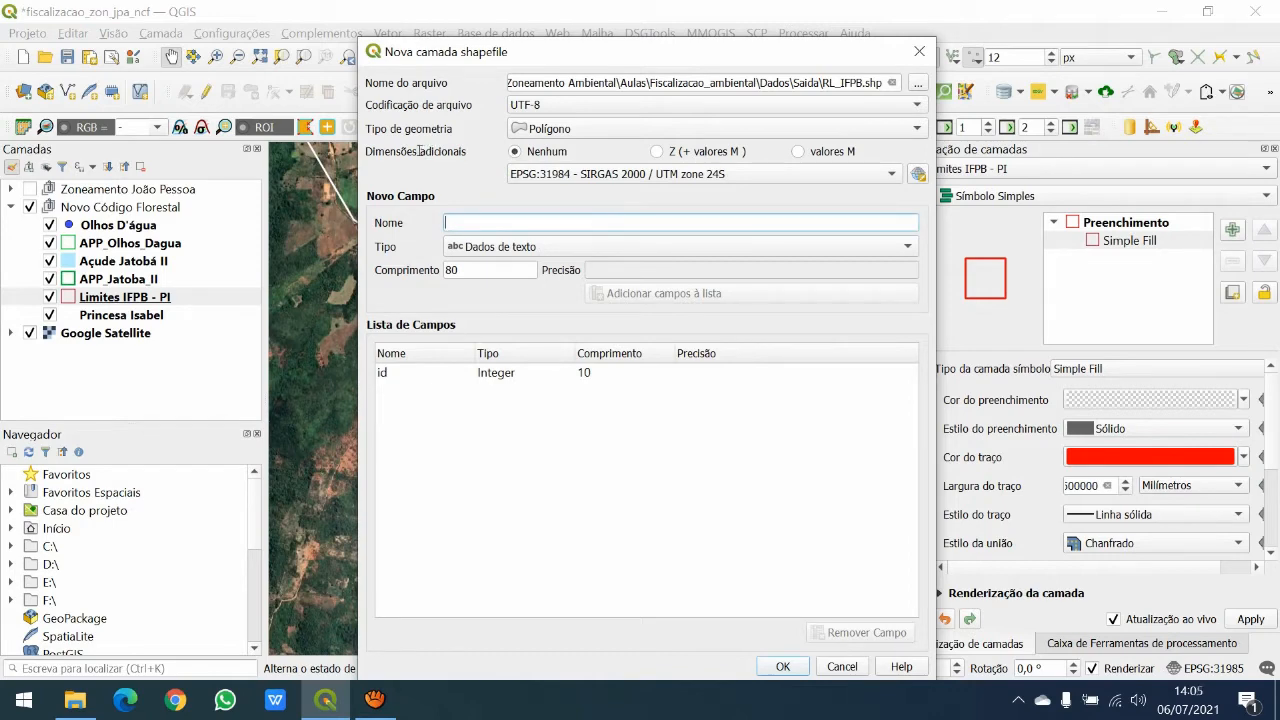
type("area_")
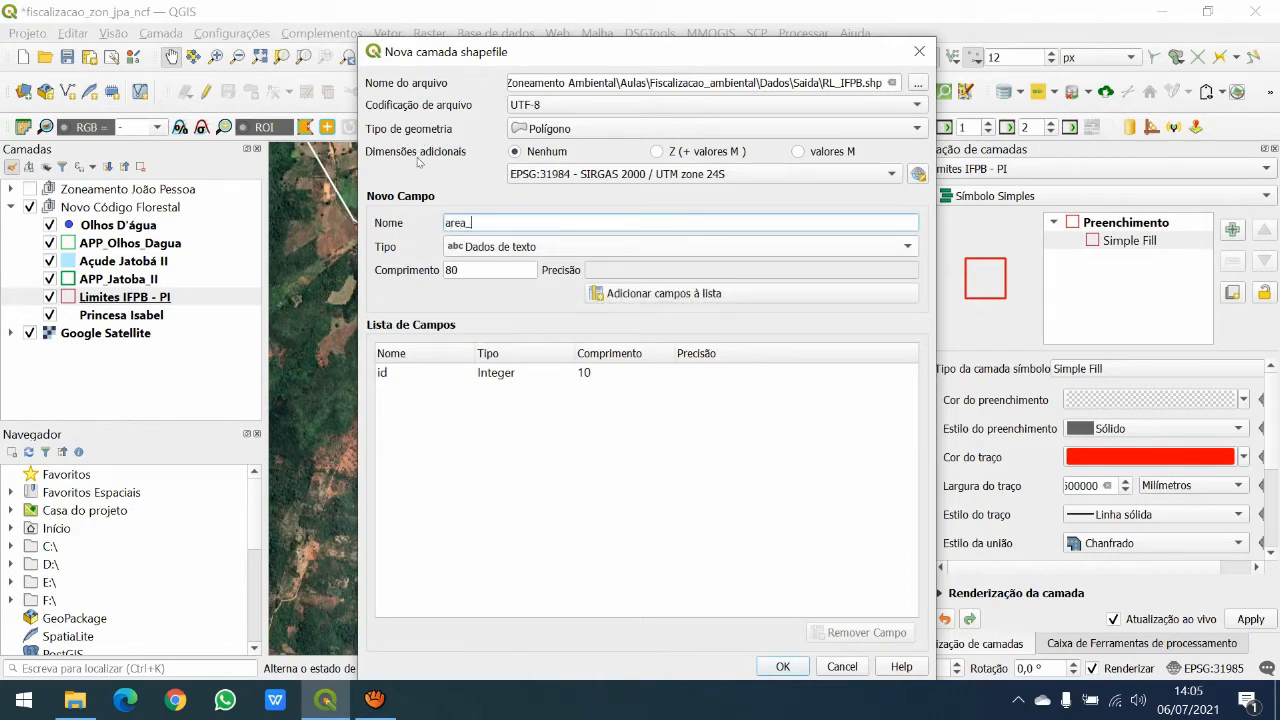
type("ha")
key("Tab")
key("alt+Down")
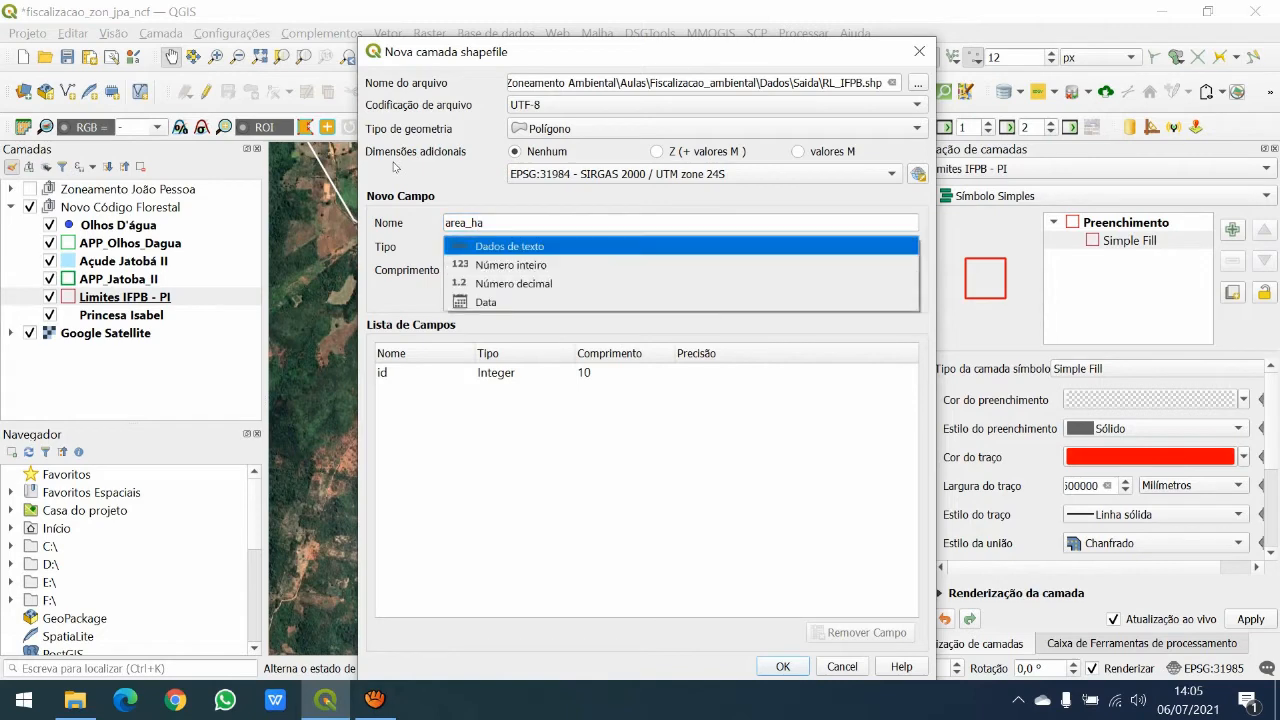
key("Down")
key("Down")
key("Return")
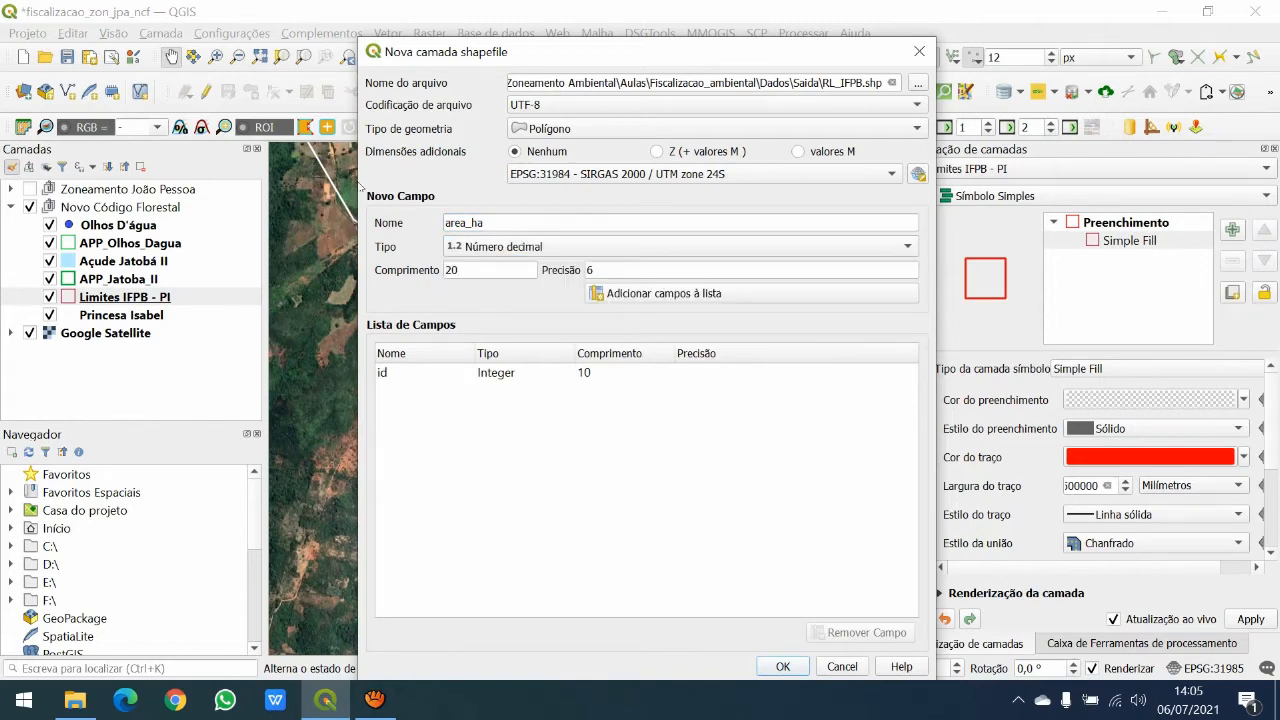
key("Tab")
type("10")
key("Tab")
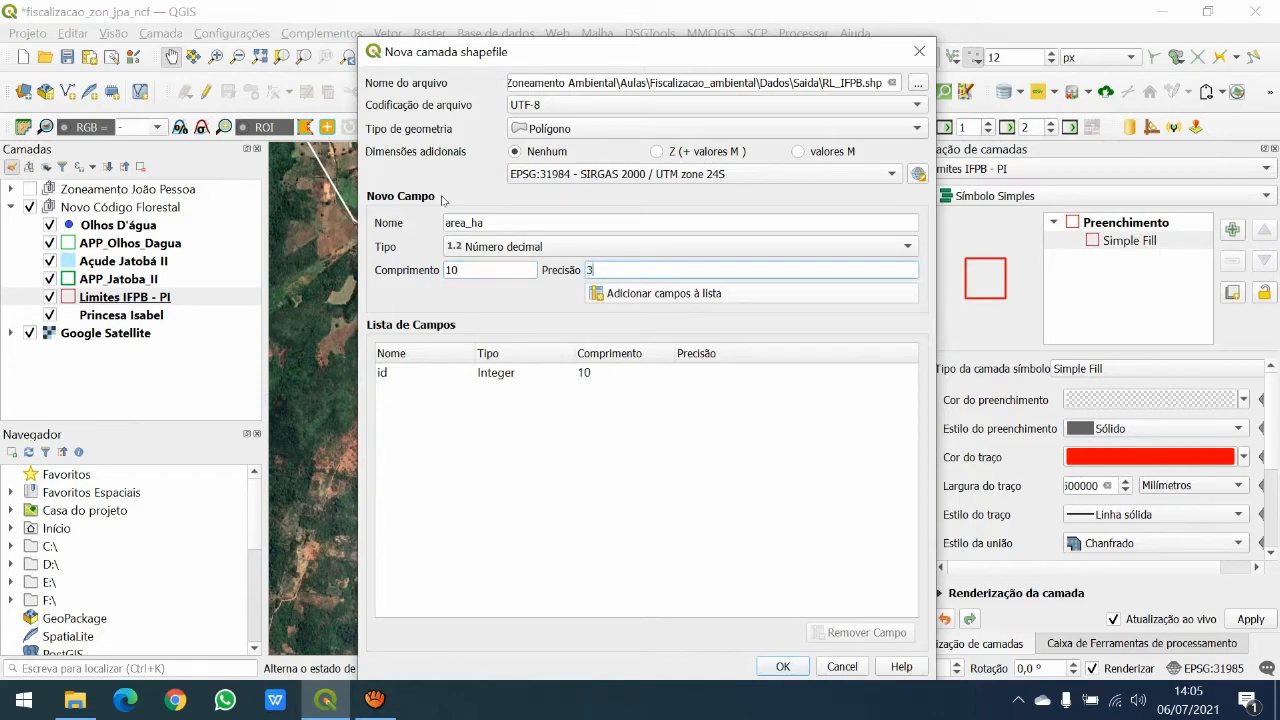
key("Return")
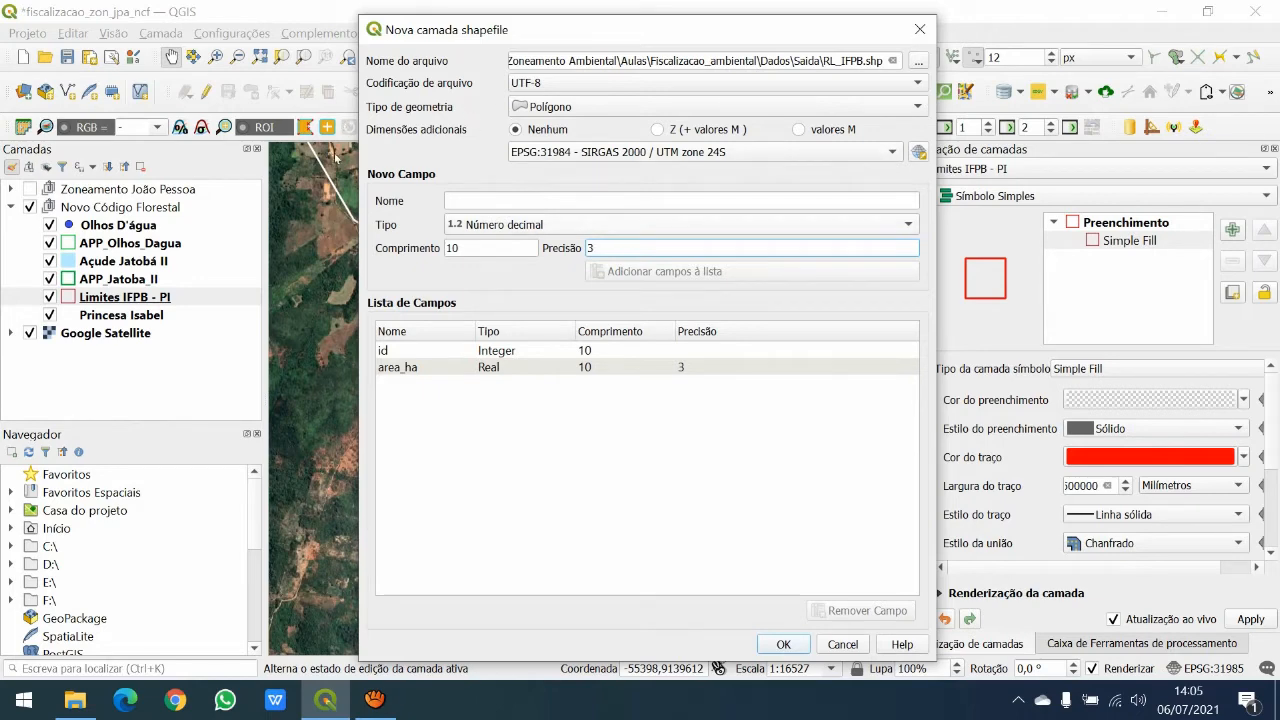
- Create the RL_IFPB layer, replacing the existing file
key("Tab")
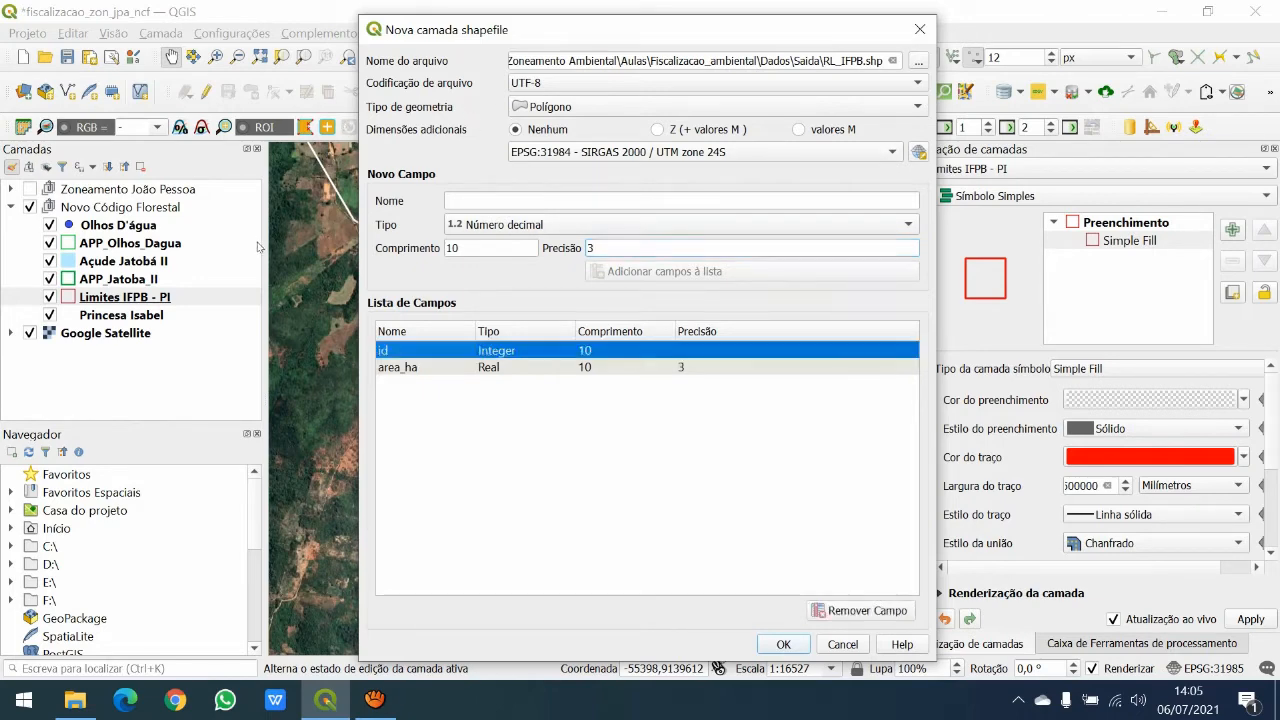
key("Down")
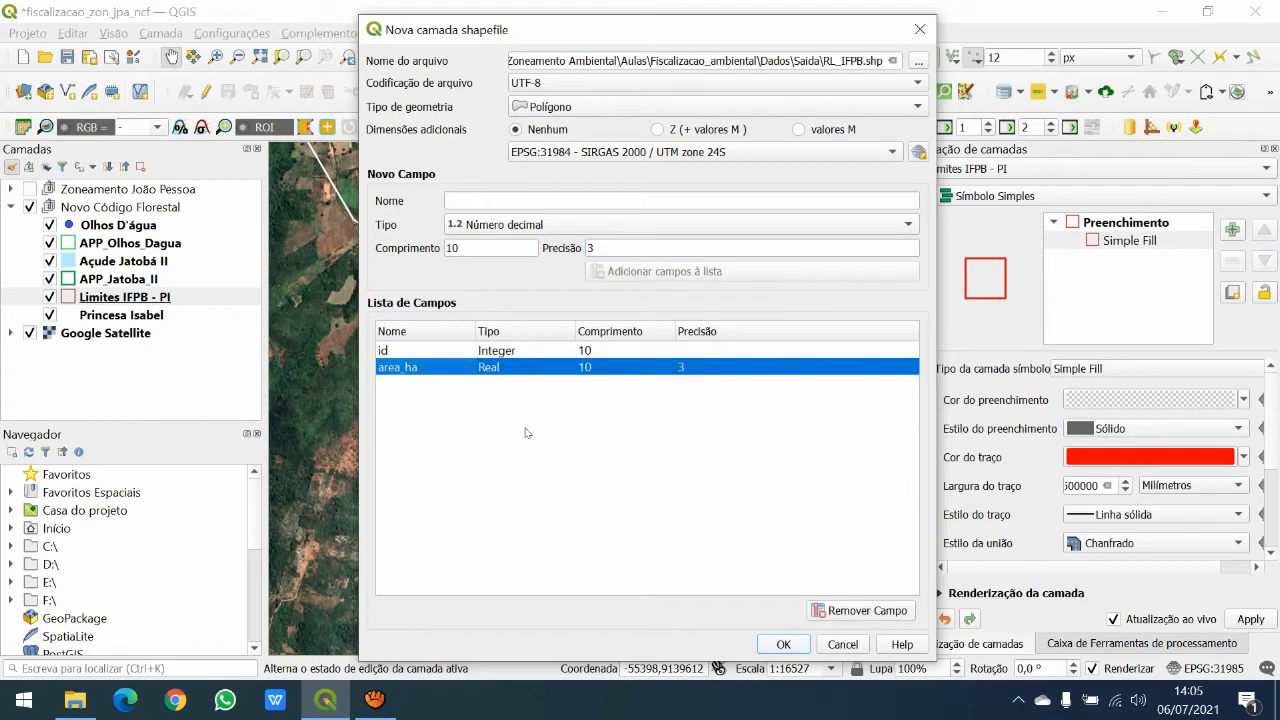
key("Return")
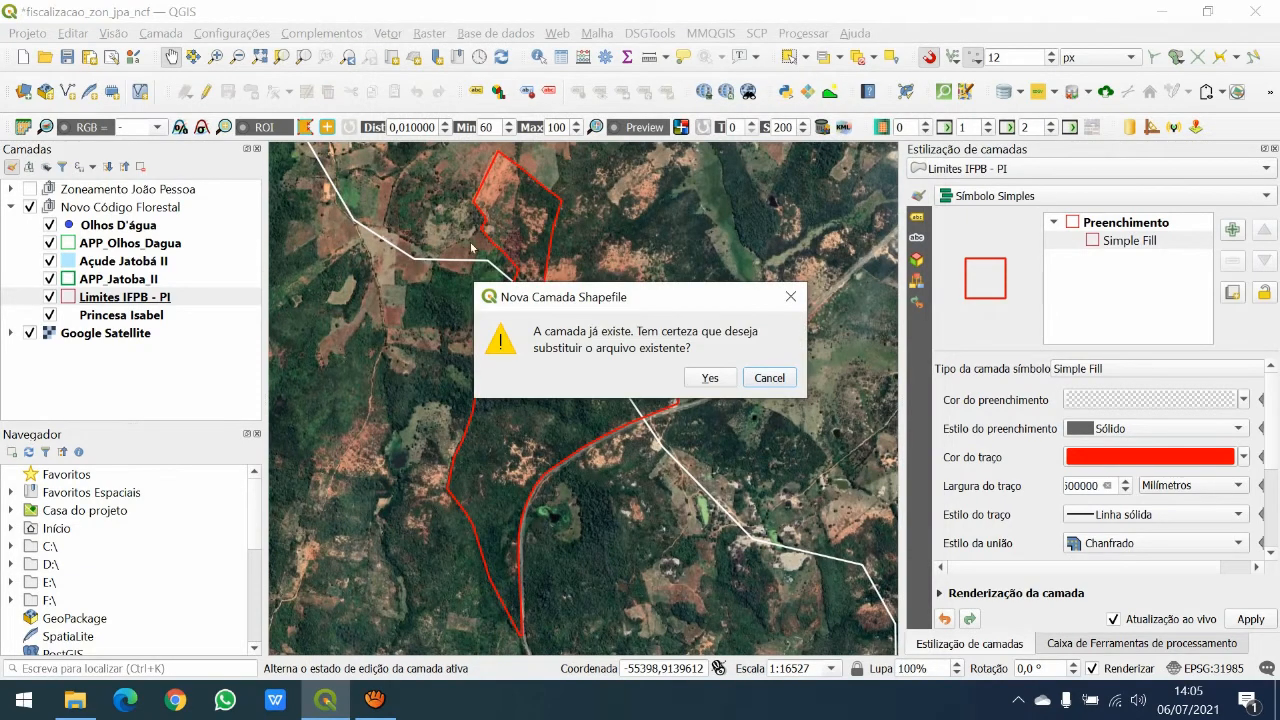
key("Return")
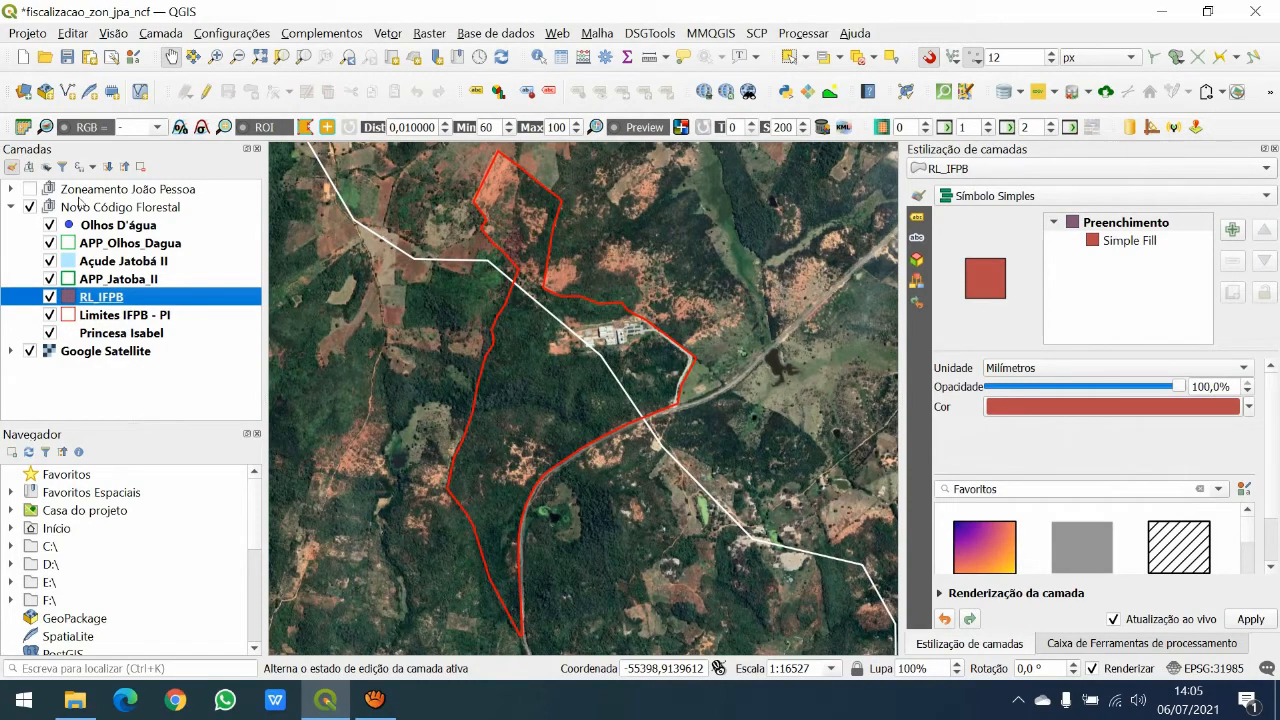
- Check the fields in the RL_IFPB layer's attribute table and close it
right_click(100, 297)
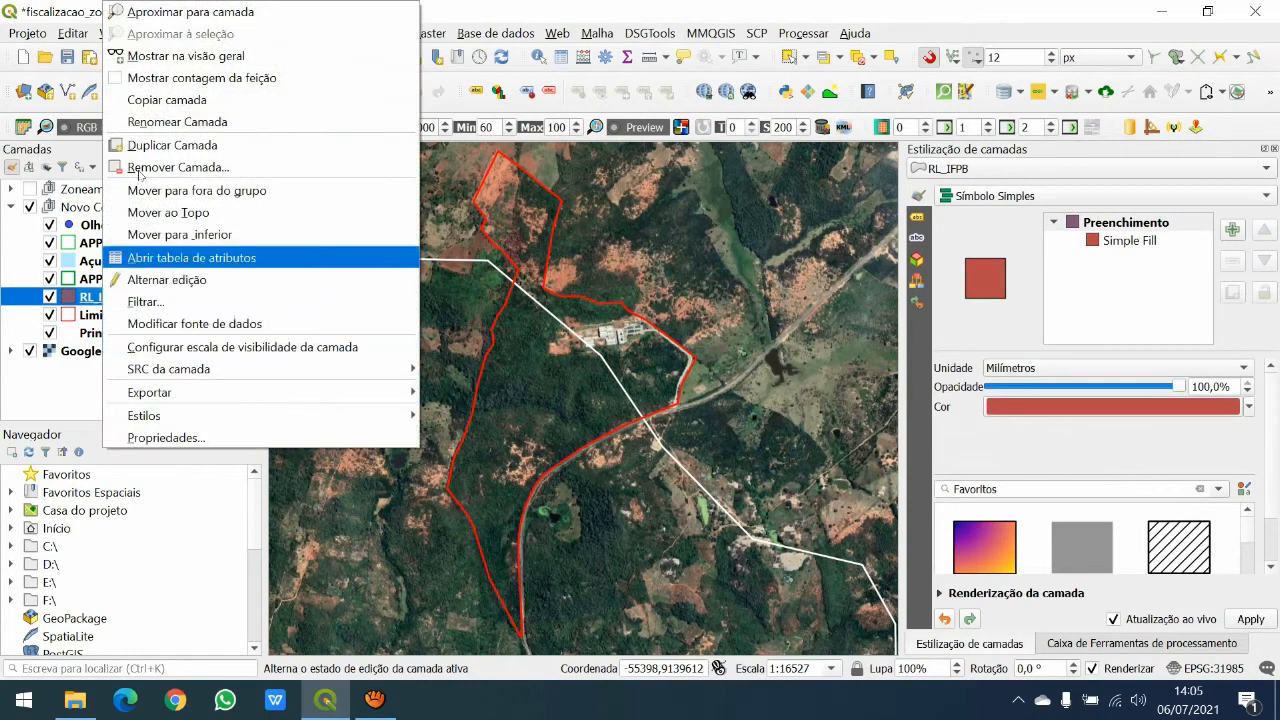
left_click(130, 256)
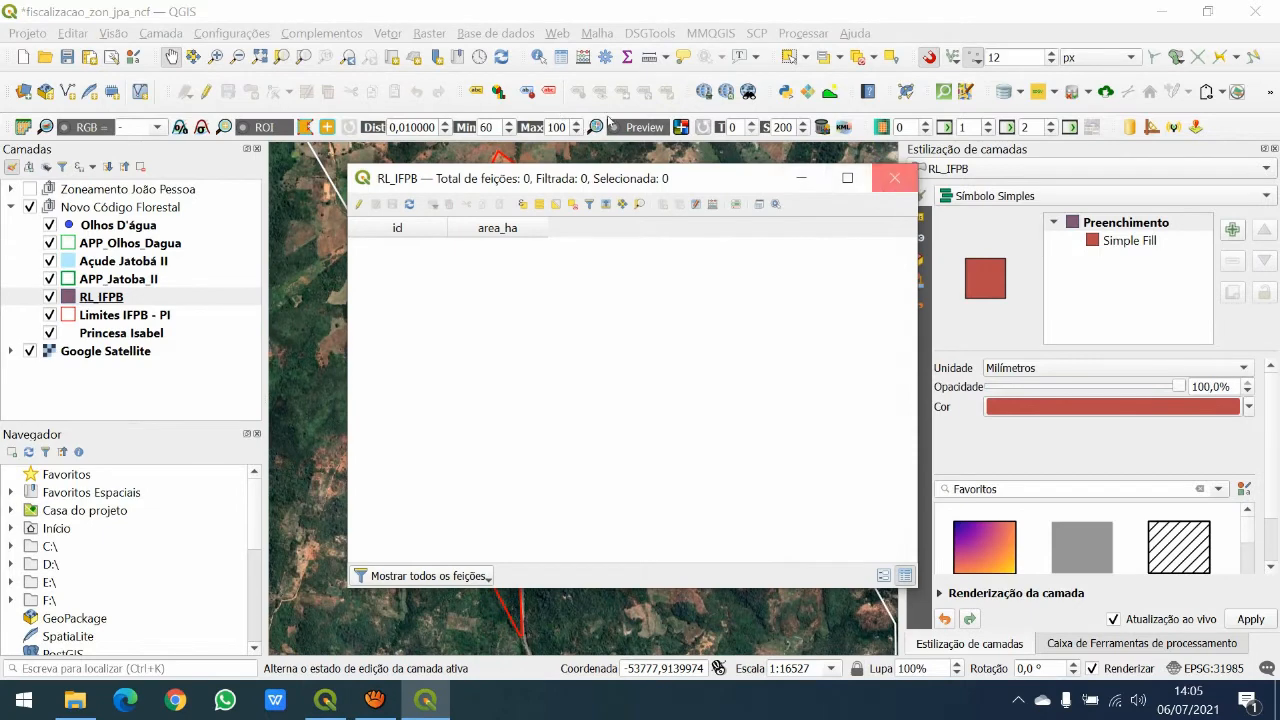
left_click(894, 178)
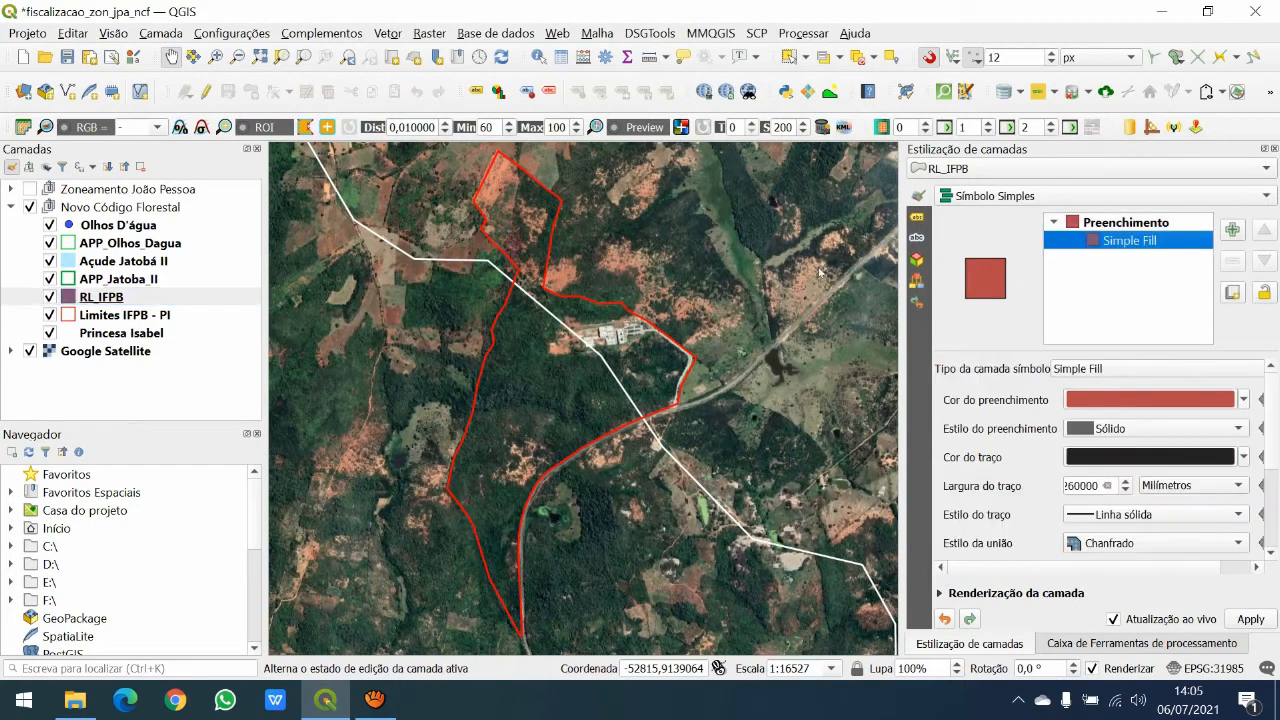
- Change the RL_IFPB layer's symbol to a Line Pattern Fill with green lines
left_click(1243, 400)
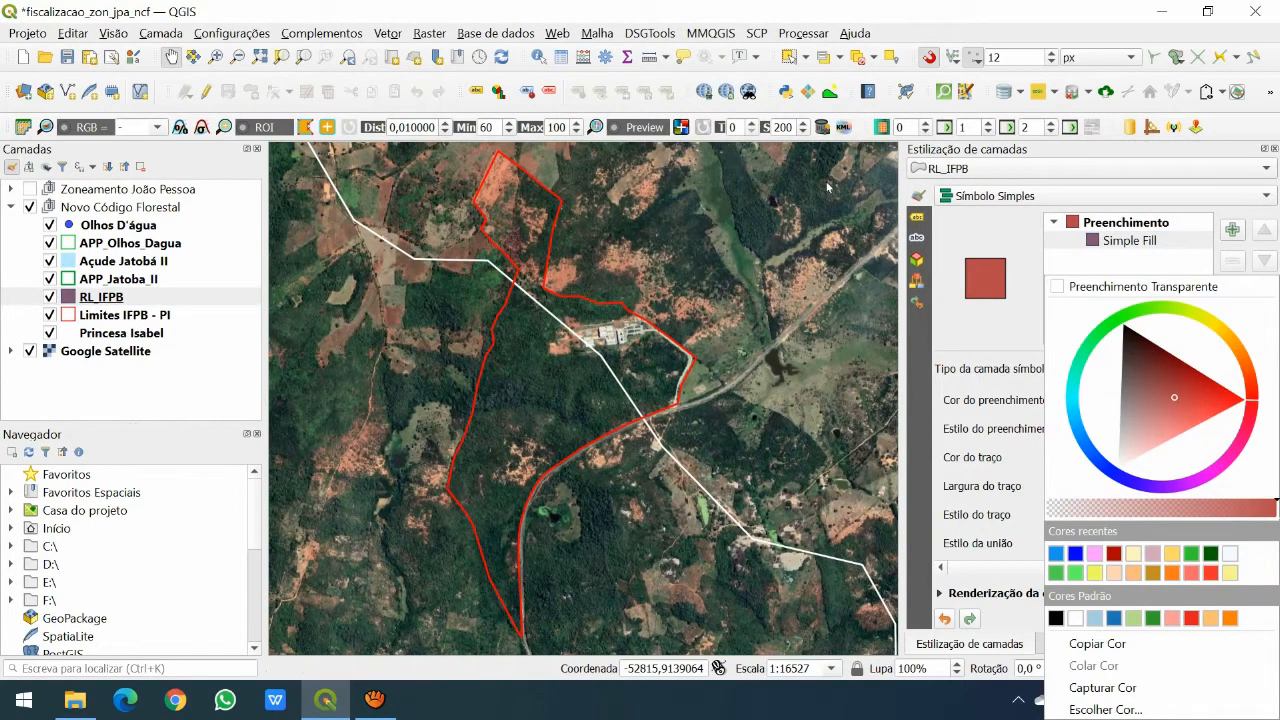
left_click(680, 224)
left_click(1156, 368)
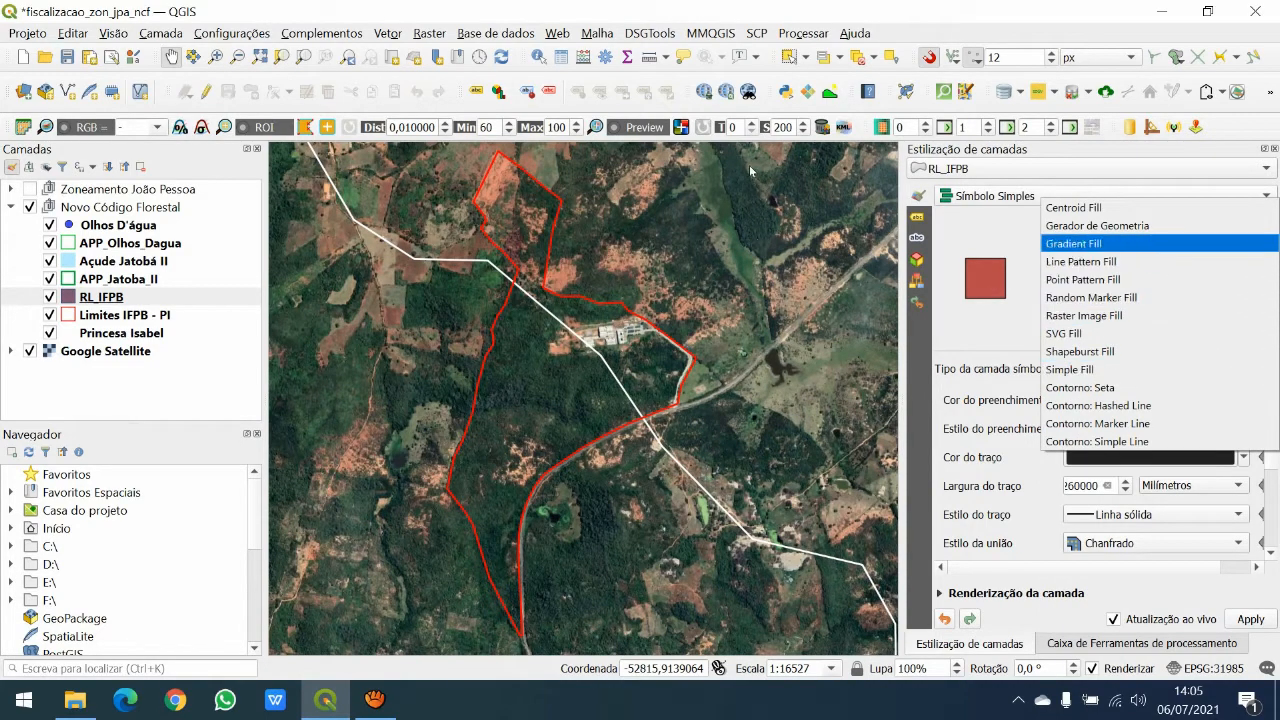
left_click(1080, 261)
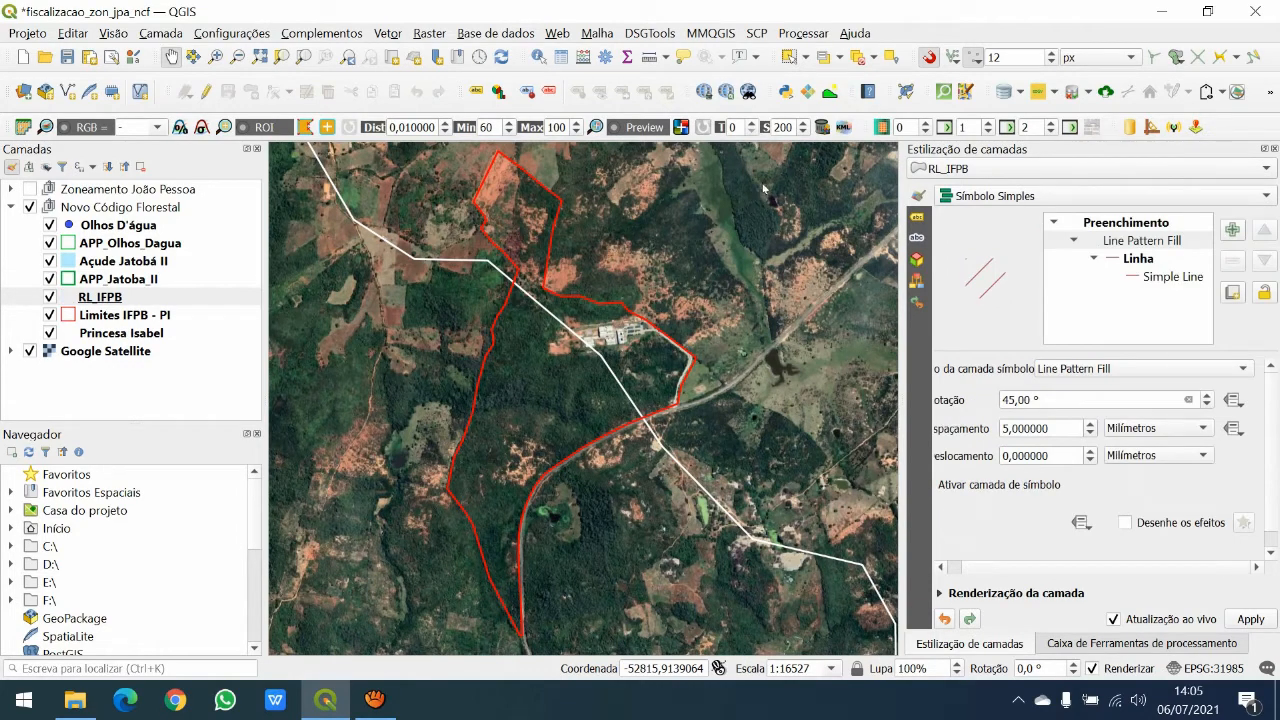
left_click(1172, 276)
left_click(1208, 400)
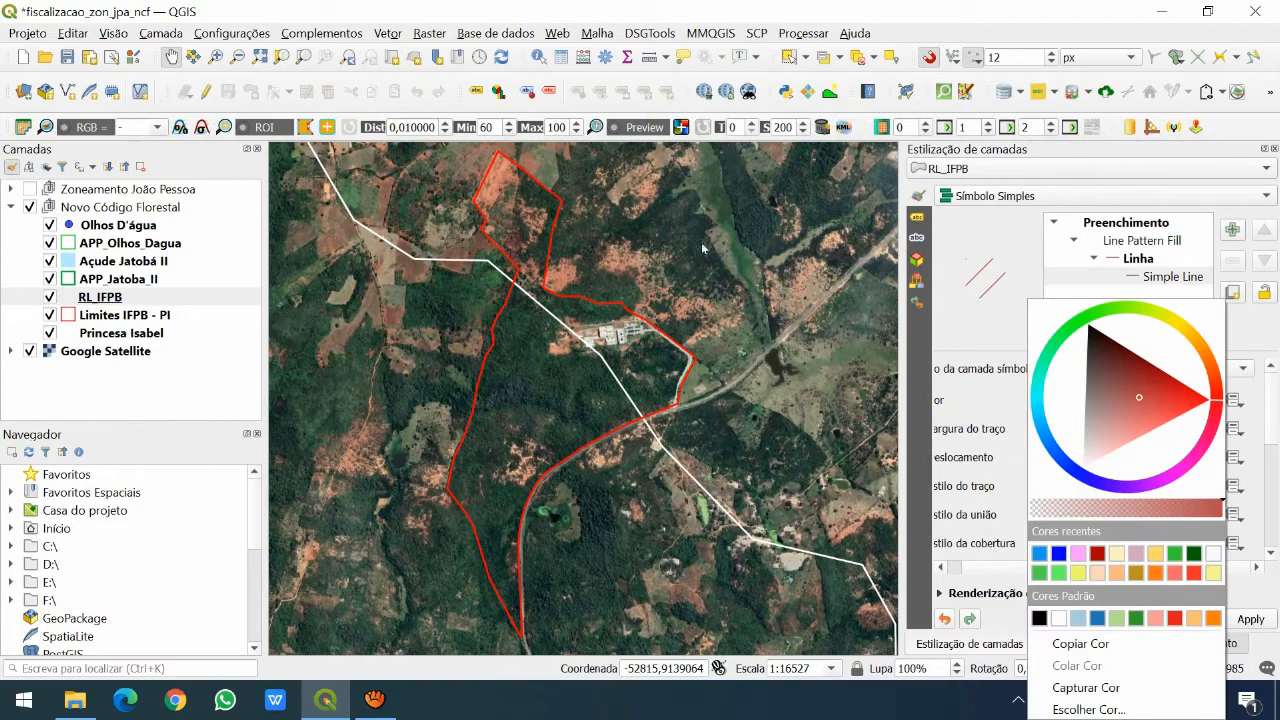
left_click(1061, 336)
left_click(1087, 375)
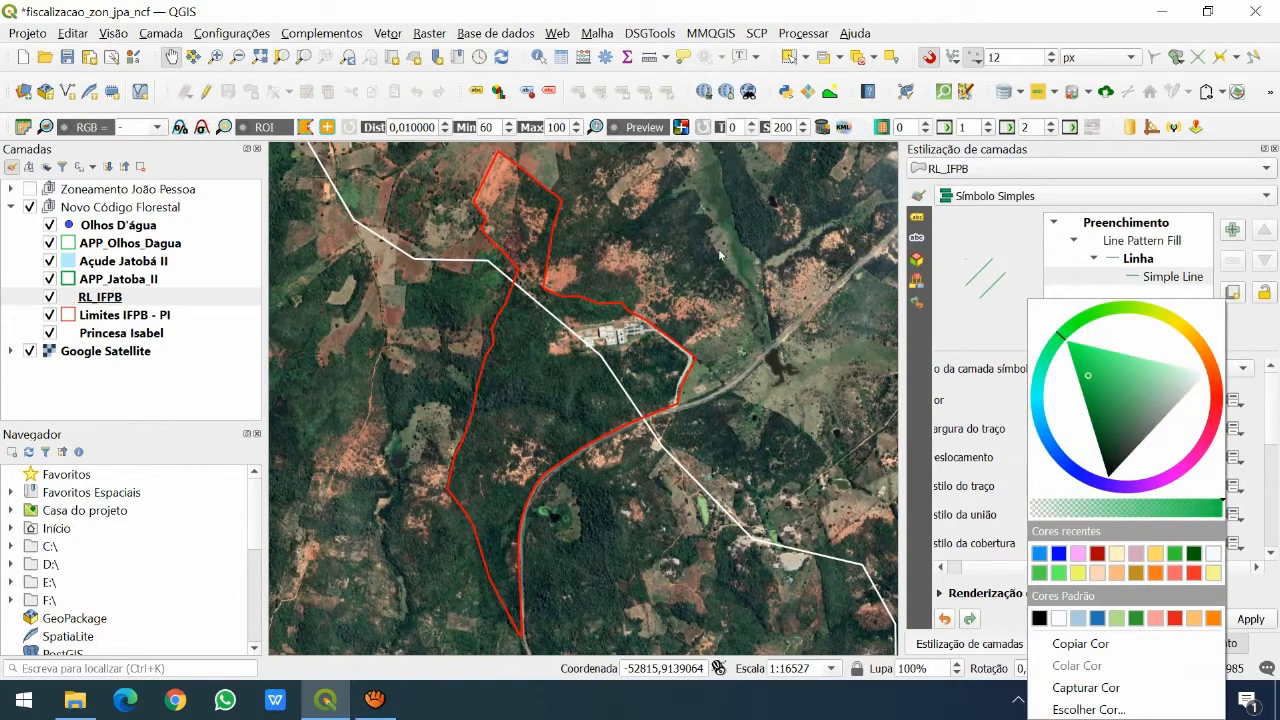
left_click(667, 219)
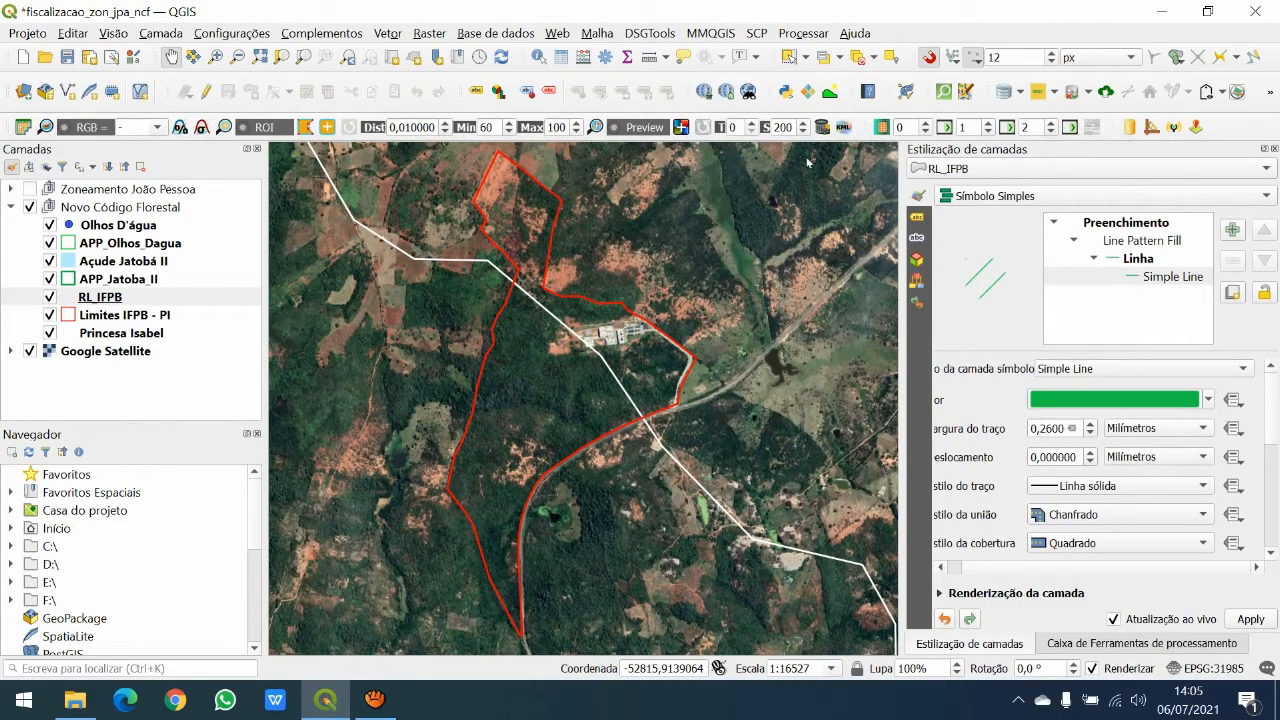
- Add a Simple Fill symbol layer above the RL_IFPB line pattern and make its fill transparent
left_click(1140, 240)
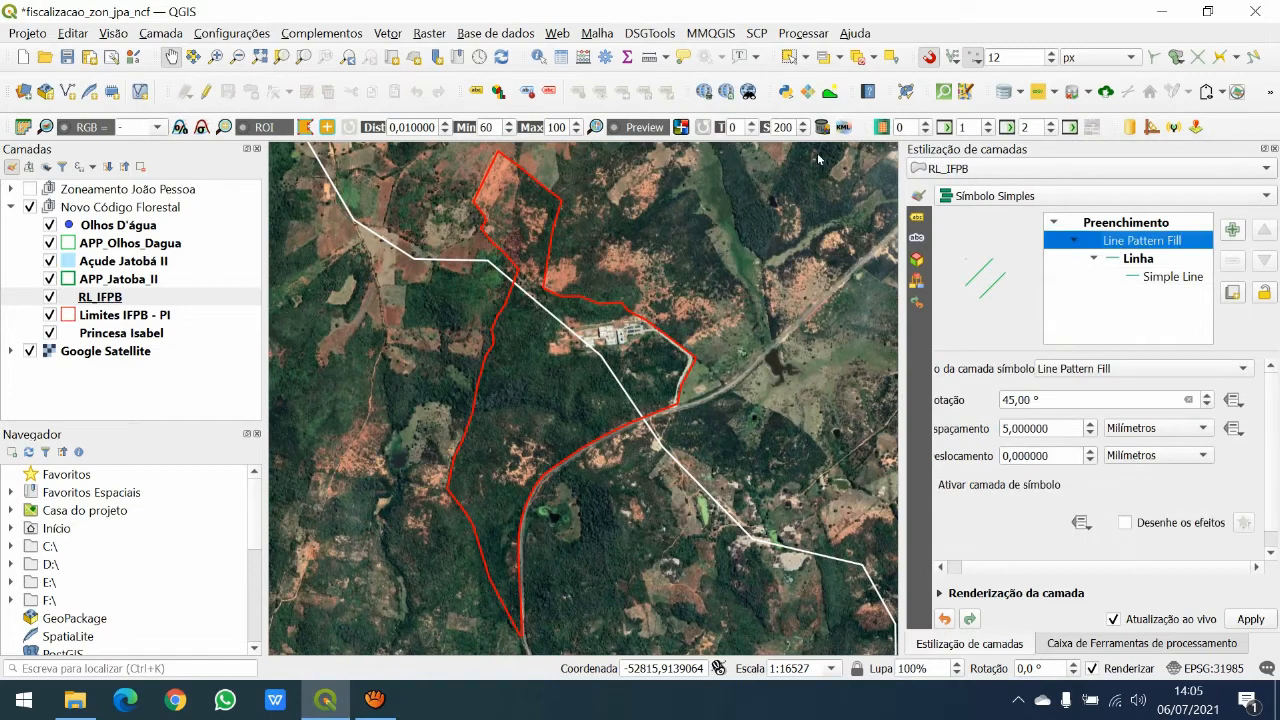
left_click(1232, 230)
left_click(1227, 399)
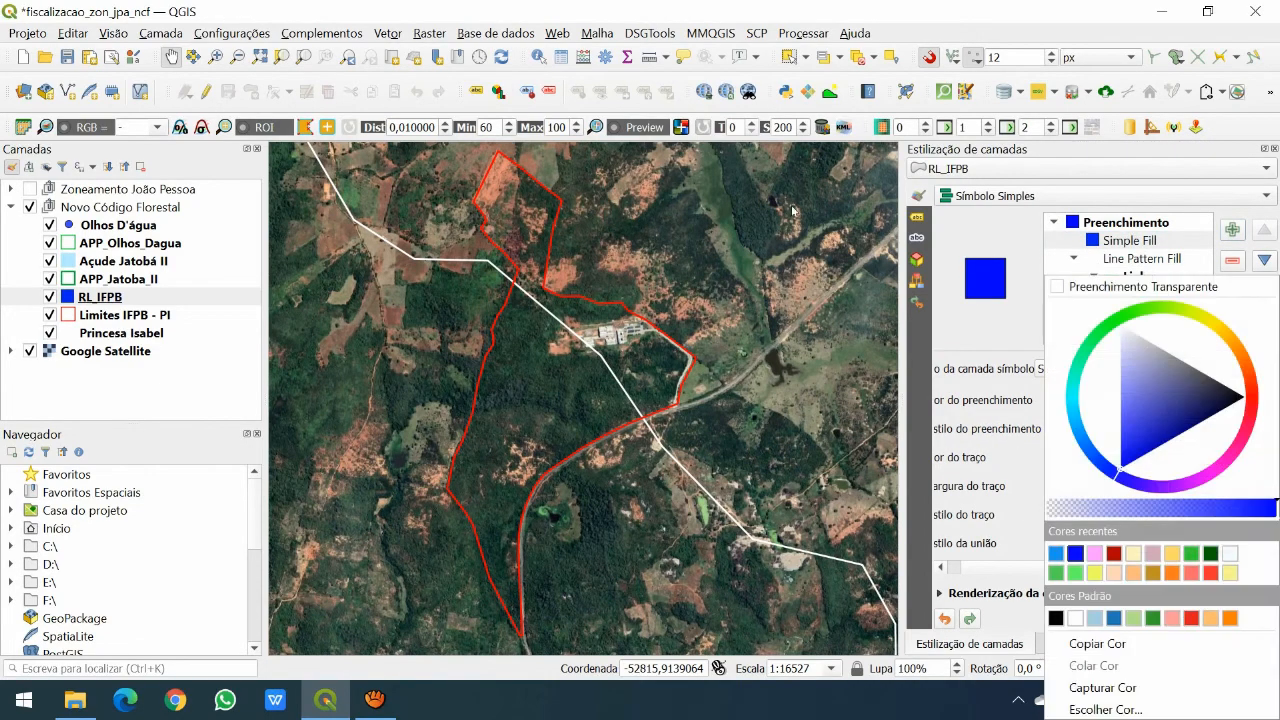
left_click(1128, 286)
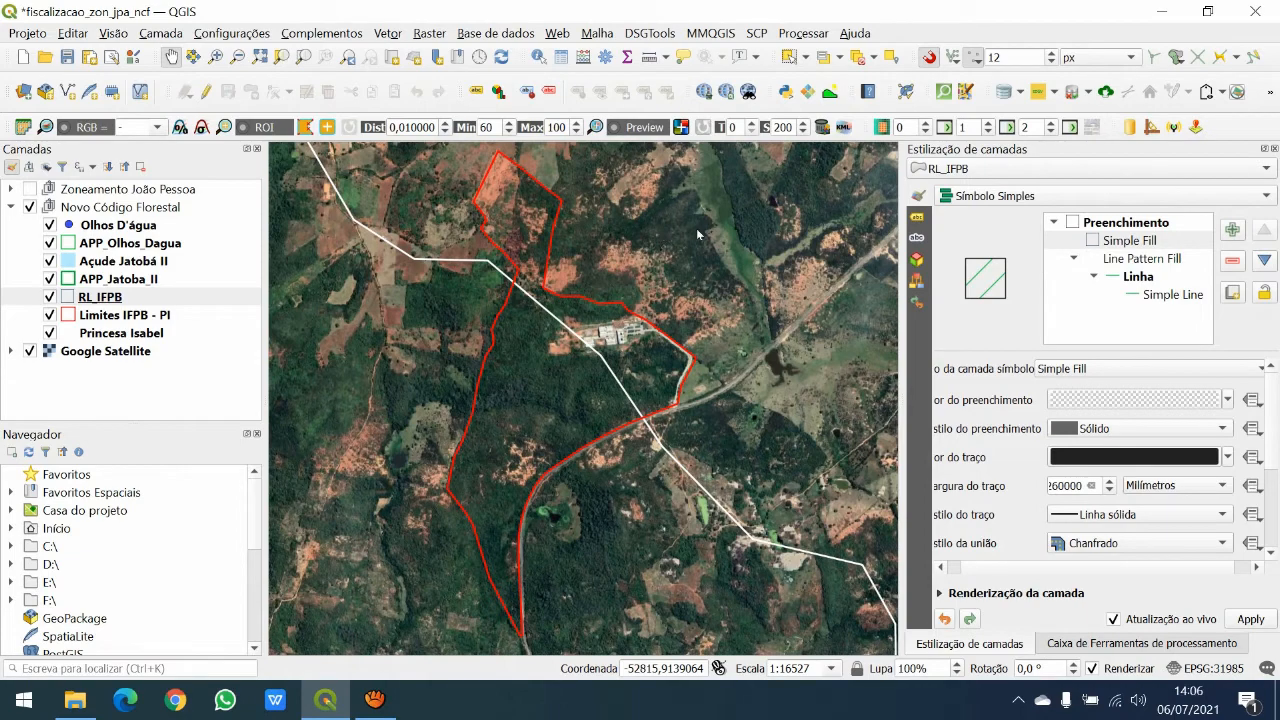
- Turn on editing for the RL_IFPB layer and open the attribute table of Limites IFPB - PI to consult its area_RL value
left_click(80, 202)
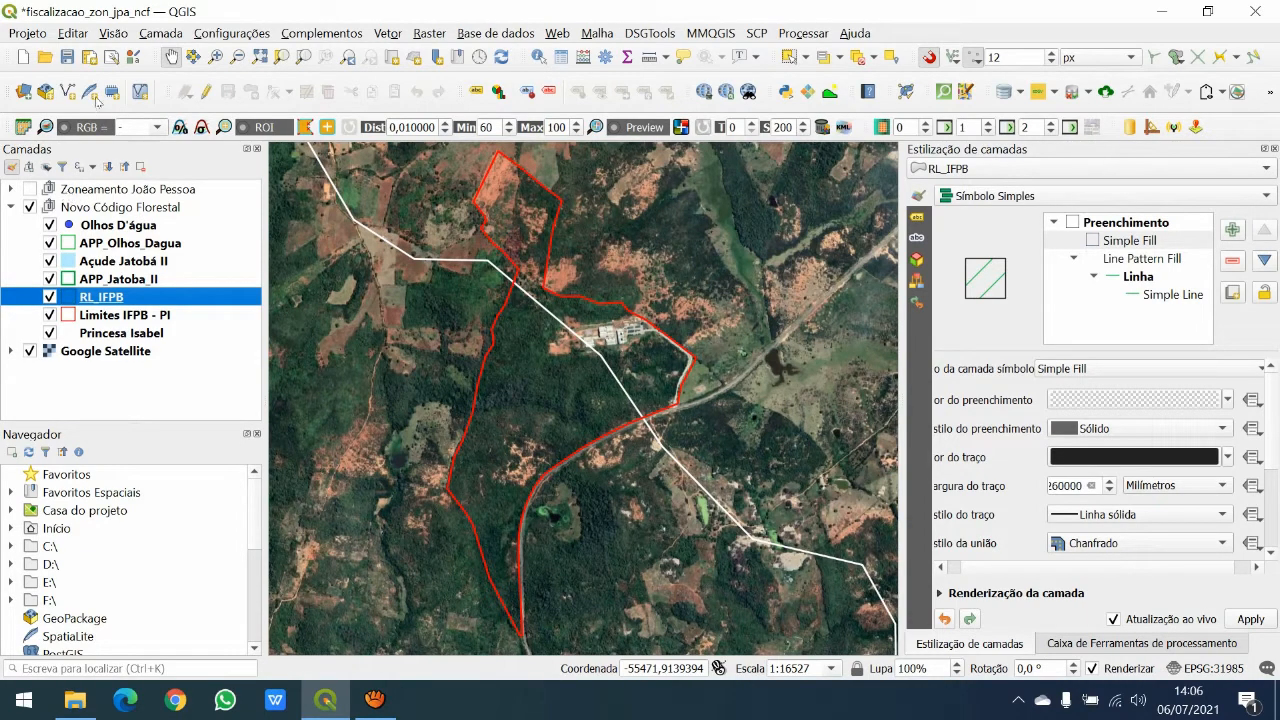
left_click(205, 91)
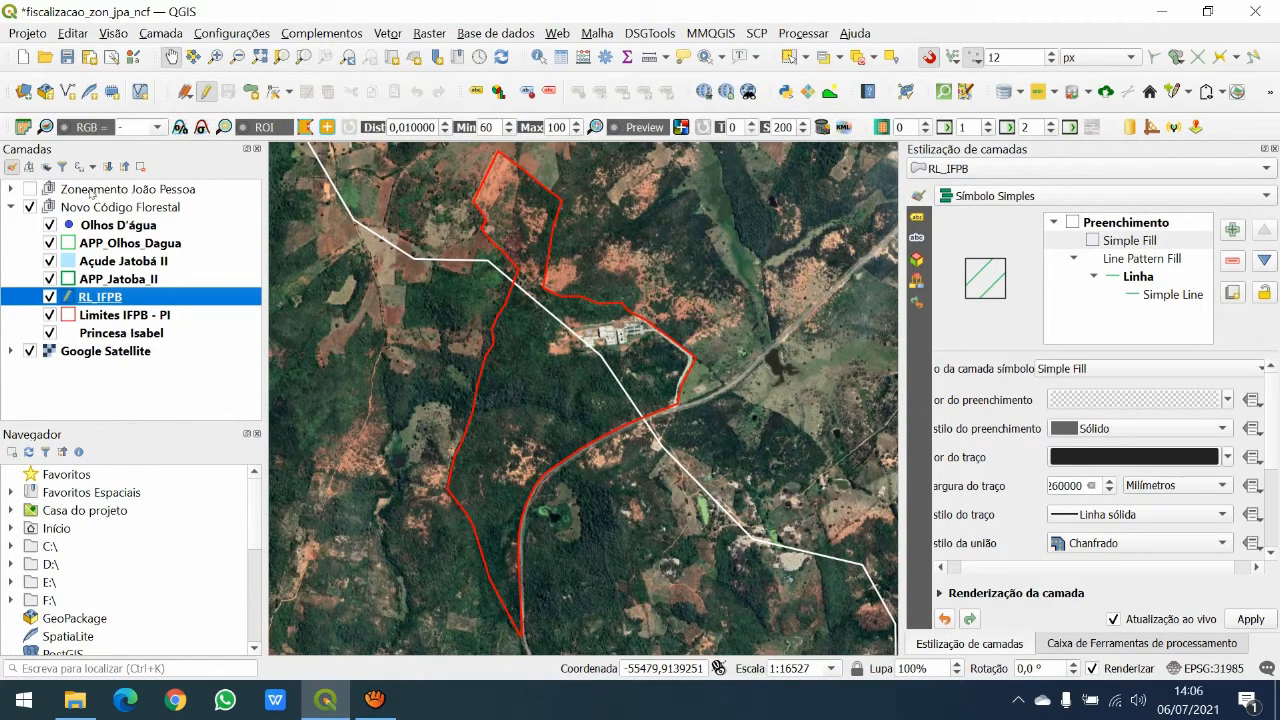
right_click(105, 315)
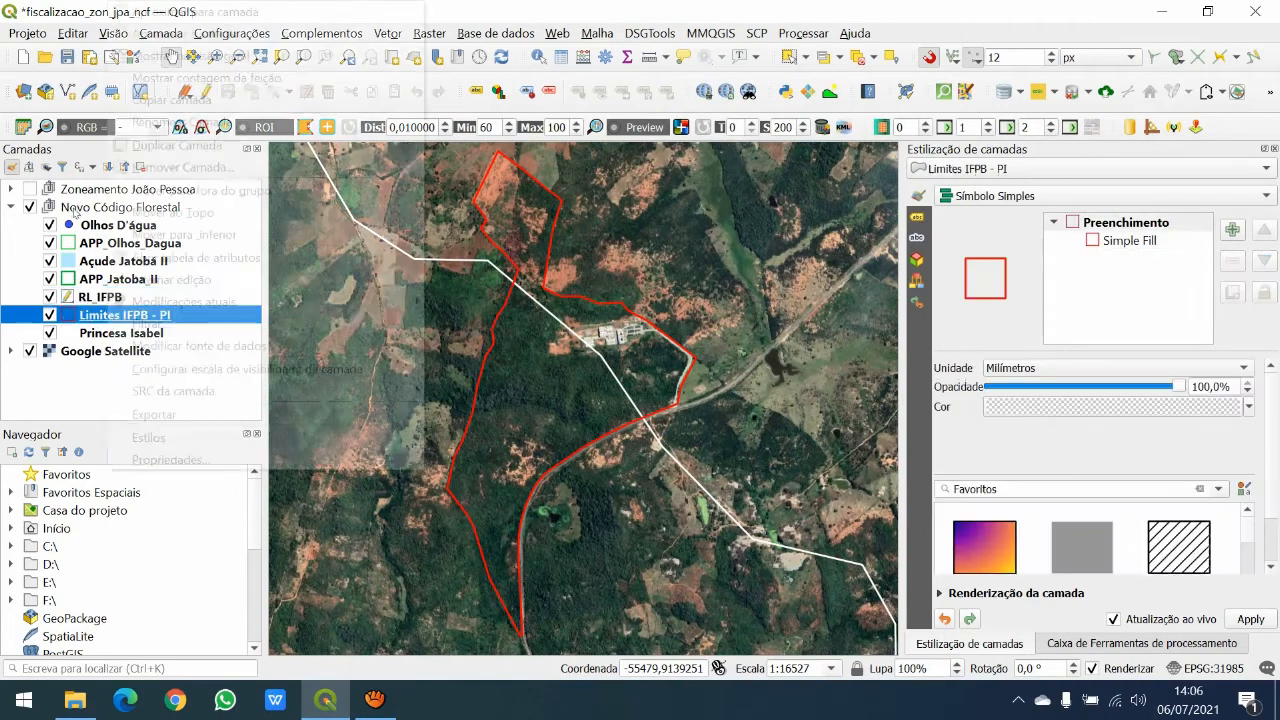
left_click(190, 257)
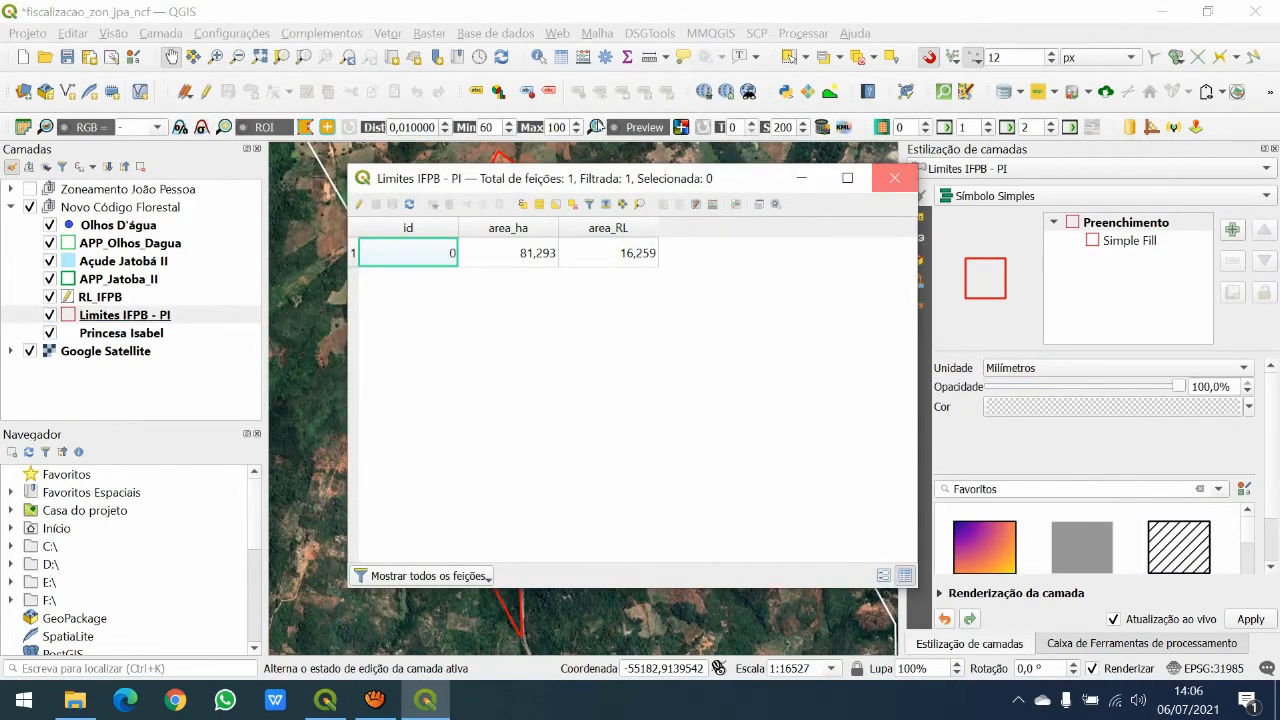
- Close the attribute table and start an RL_IFPB polygon, tracing the property limit from its western corner down to the southern tip
left_click(894, 178)
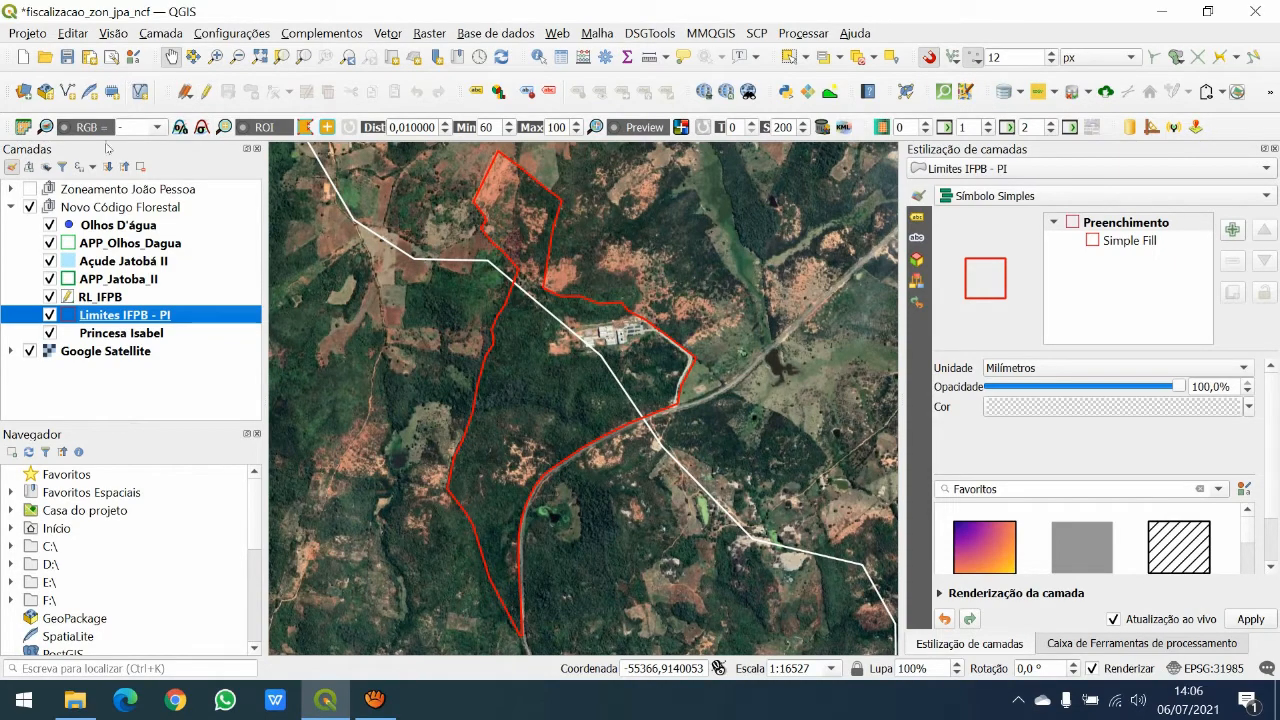
key("Up")
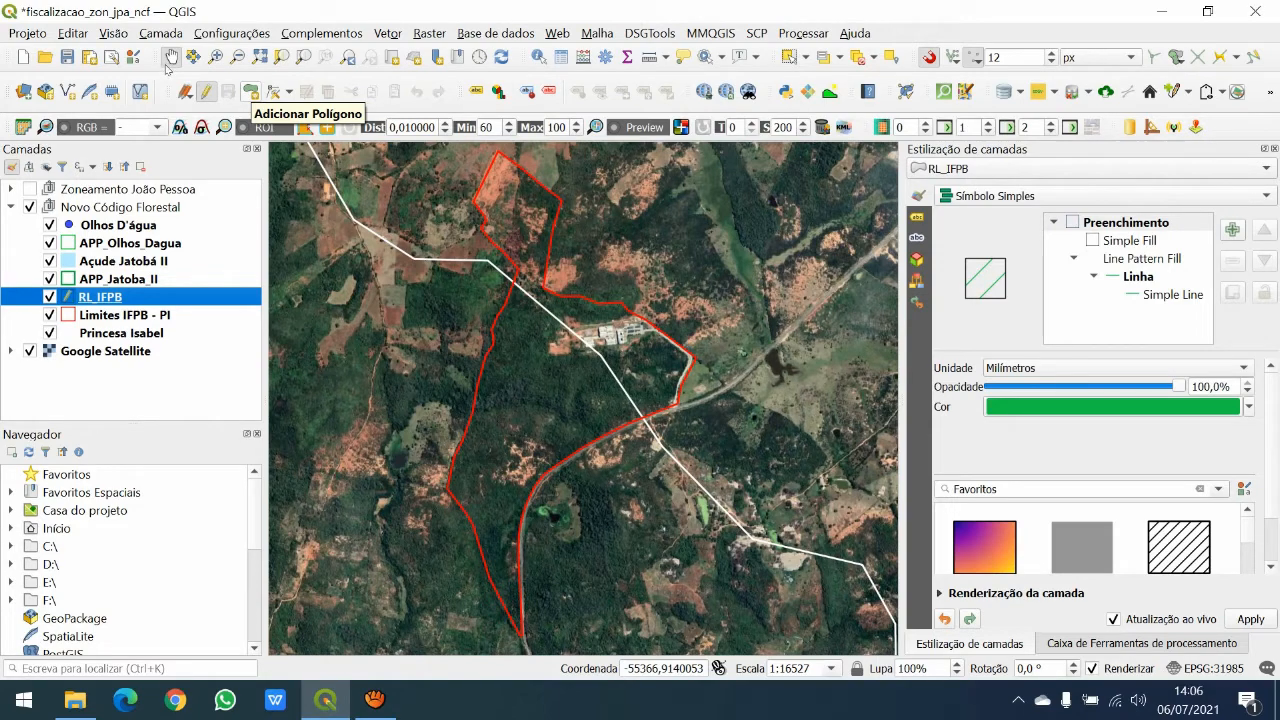
key("ctrl+.")
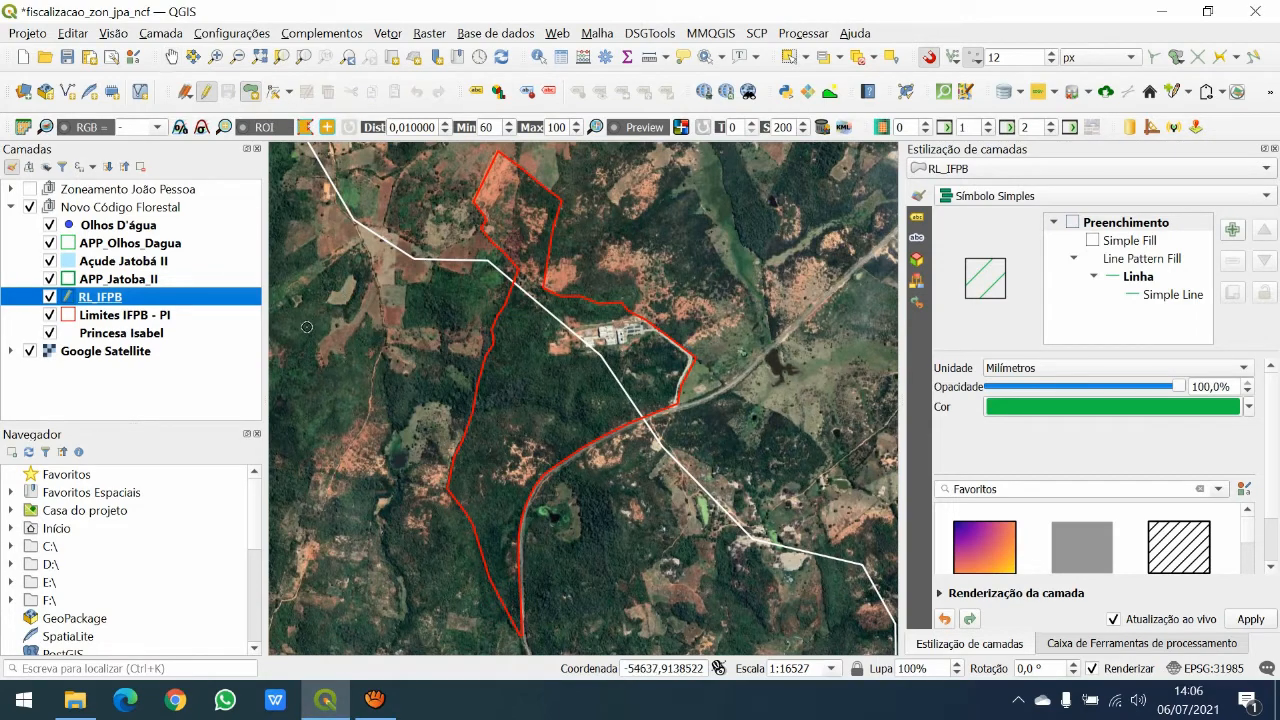
scroll(294, 325, "up", 3)
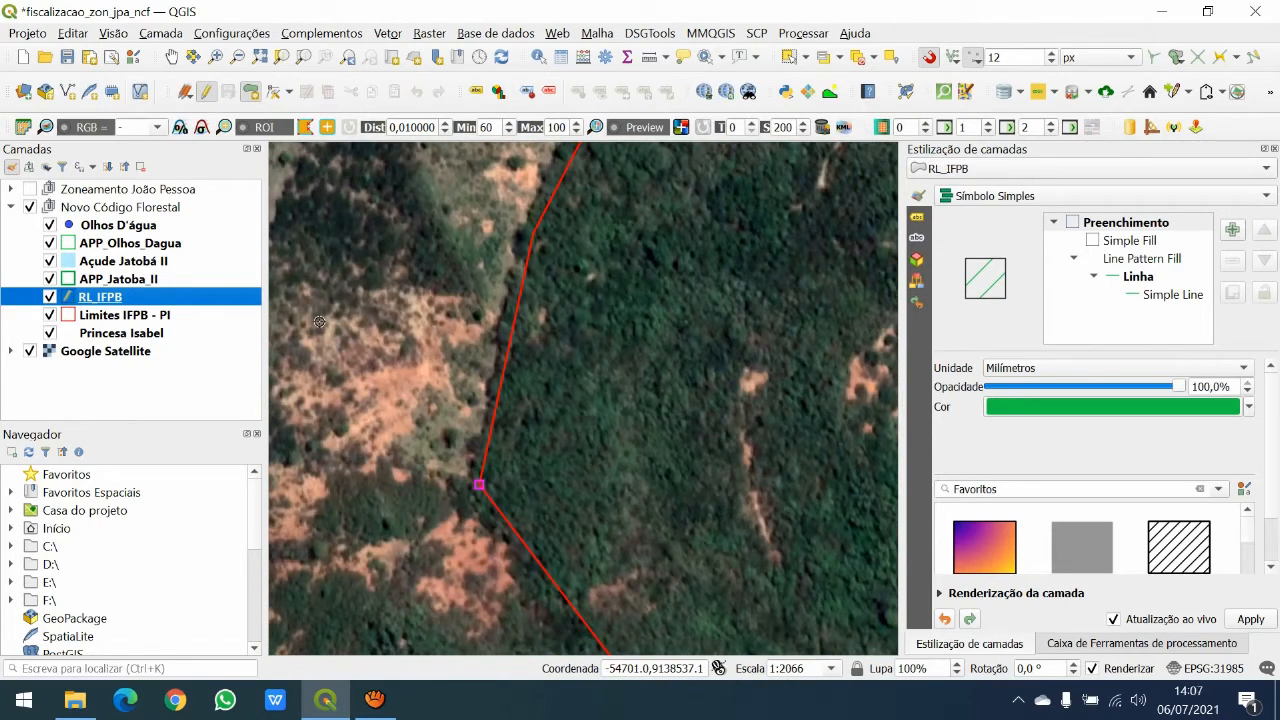
scroll(319, 322, "down", 2)
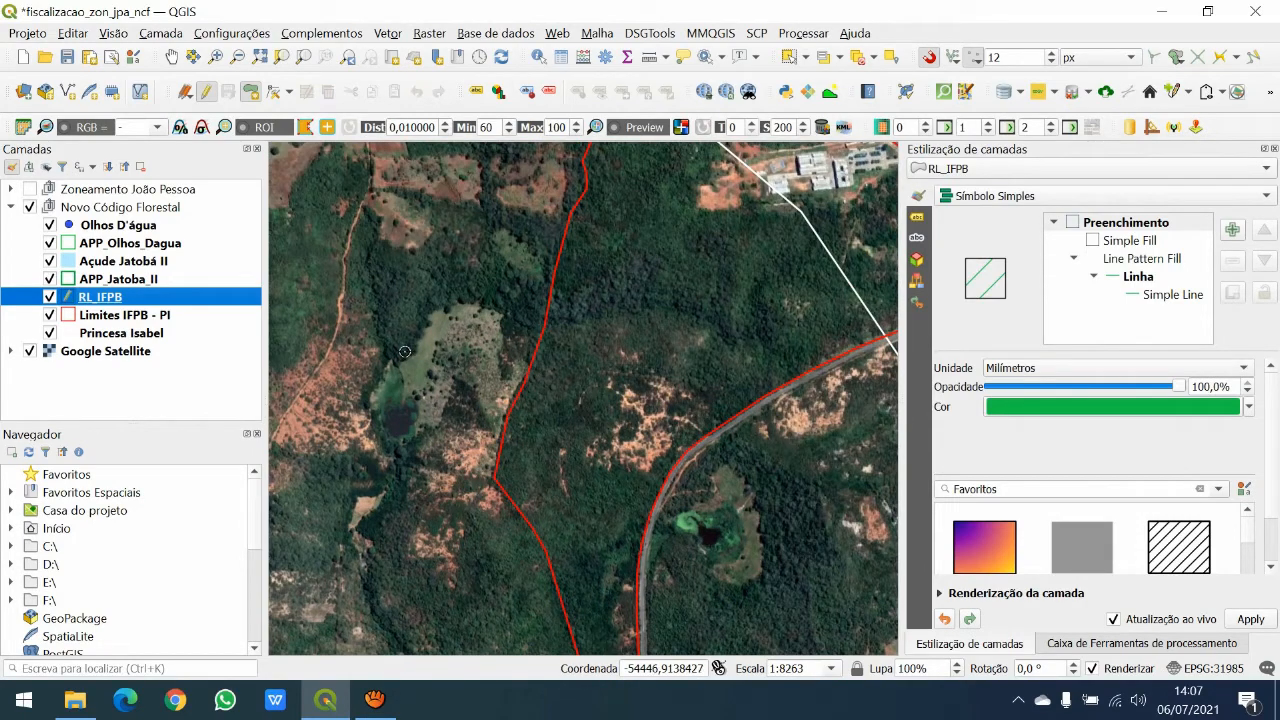
key("Down")
key("Up")
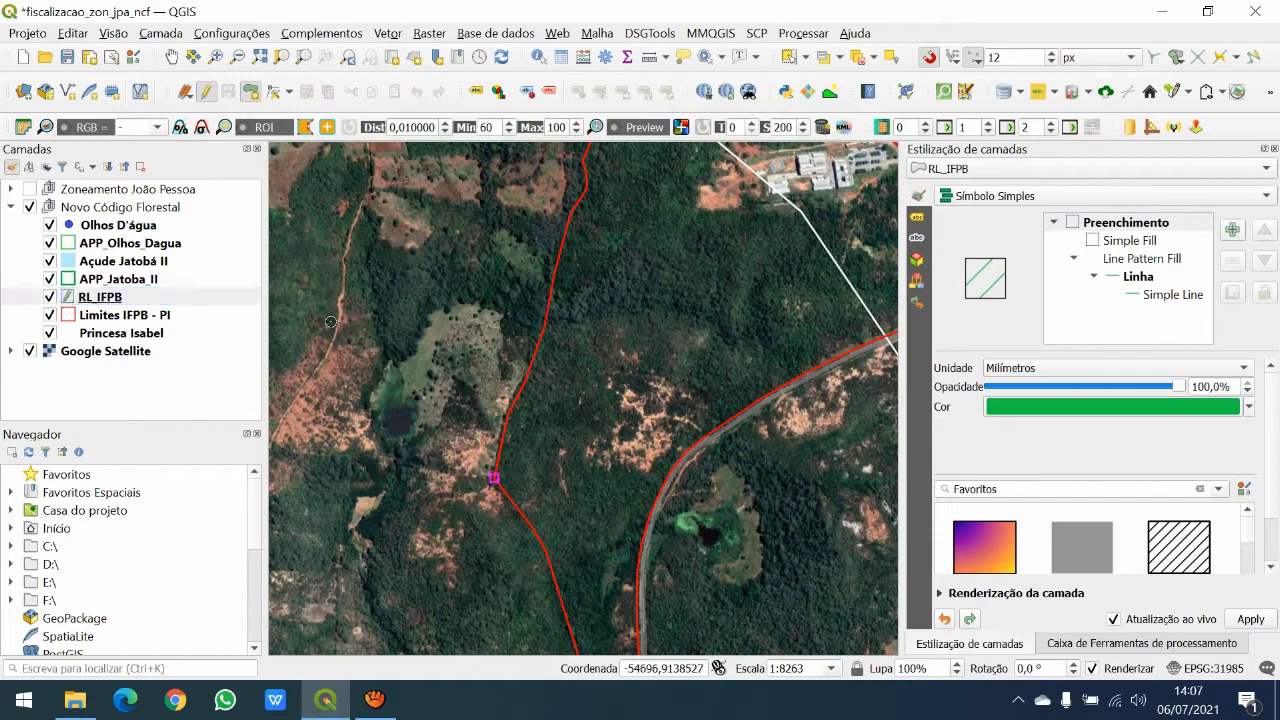
scroll(342, 327, "up", 2)
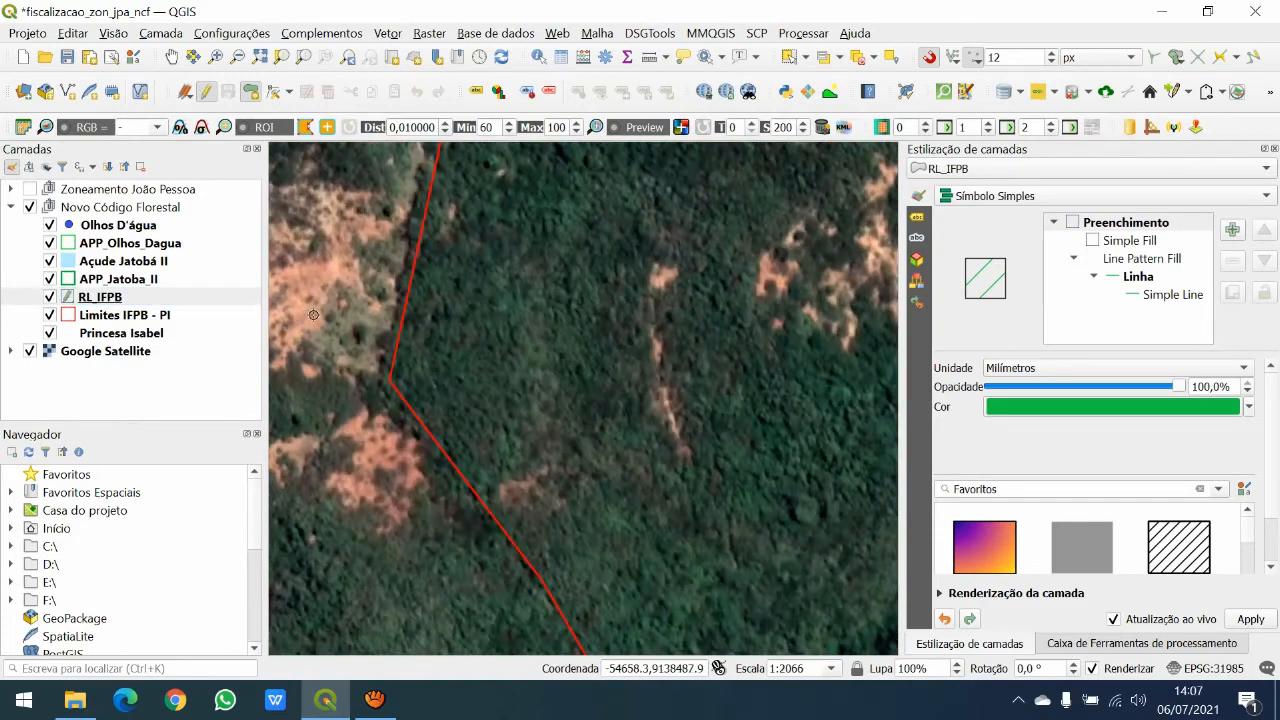
key("Down")
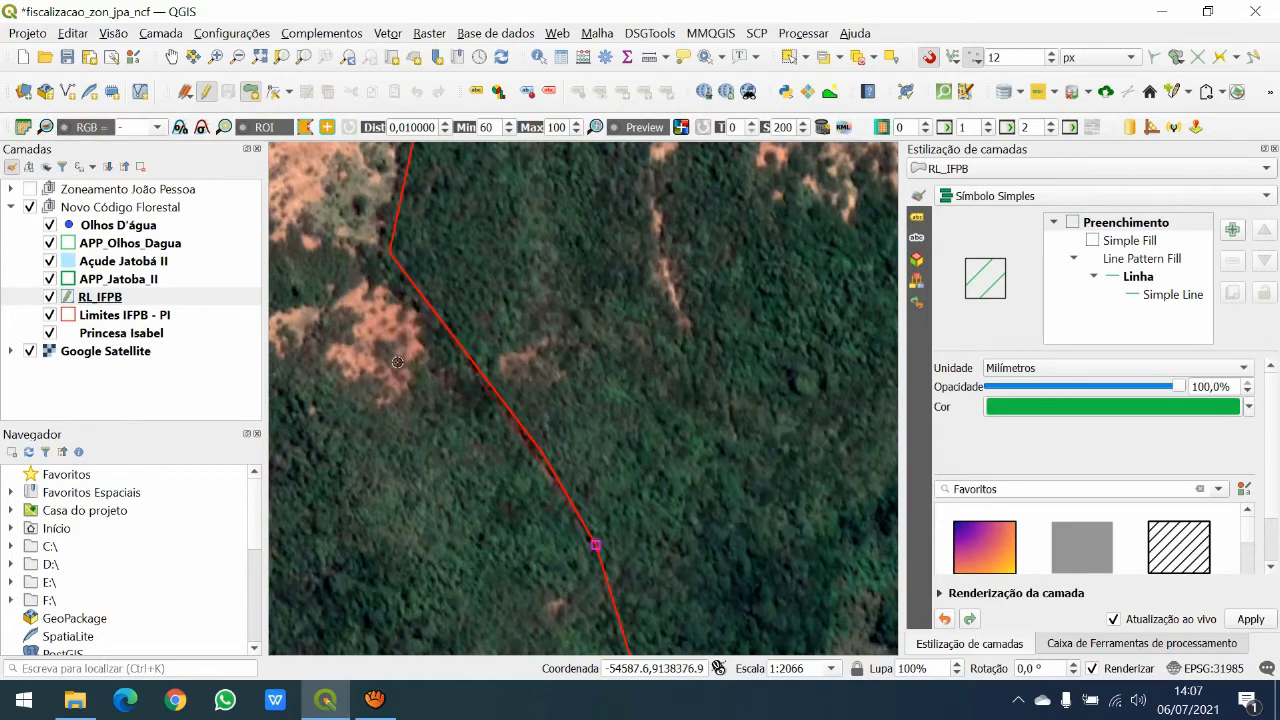
key("Down")
key("Down")
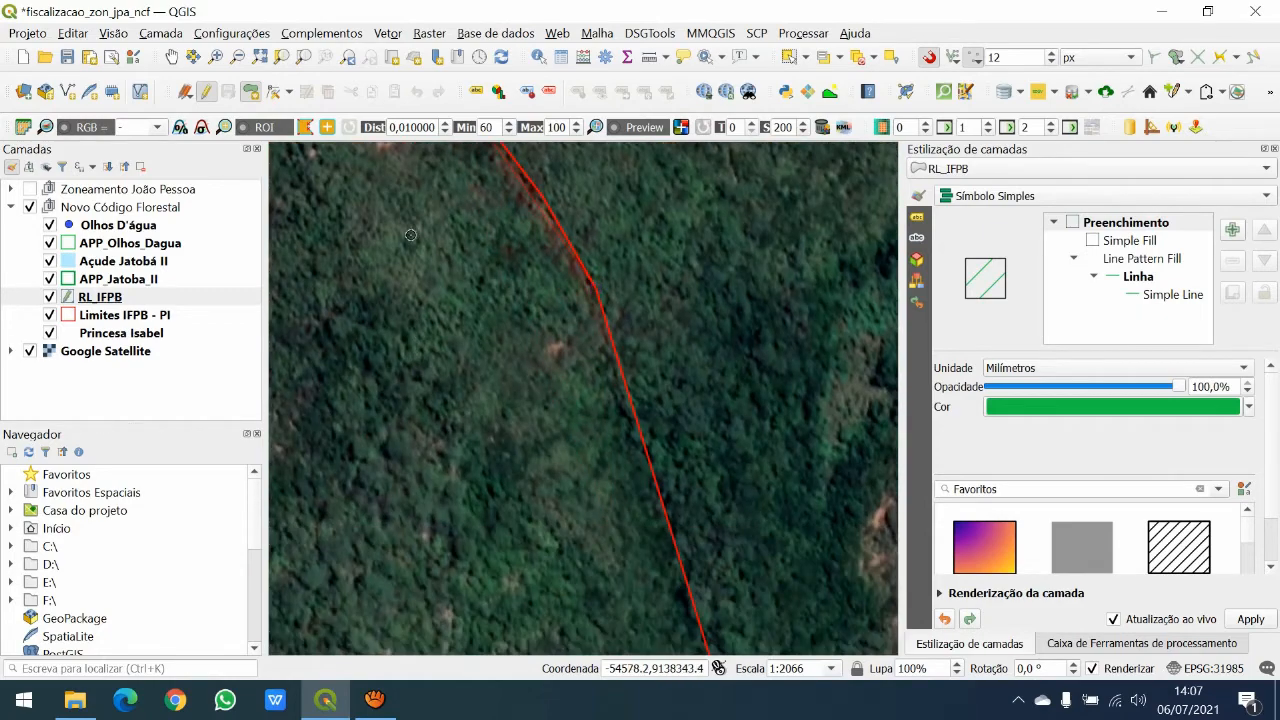
key("Down")
key("Right")
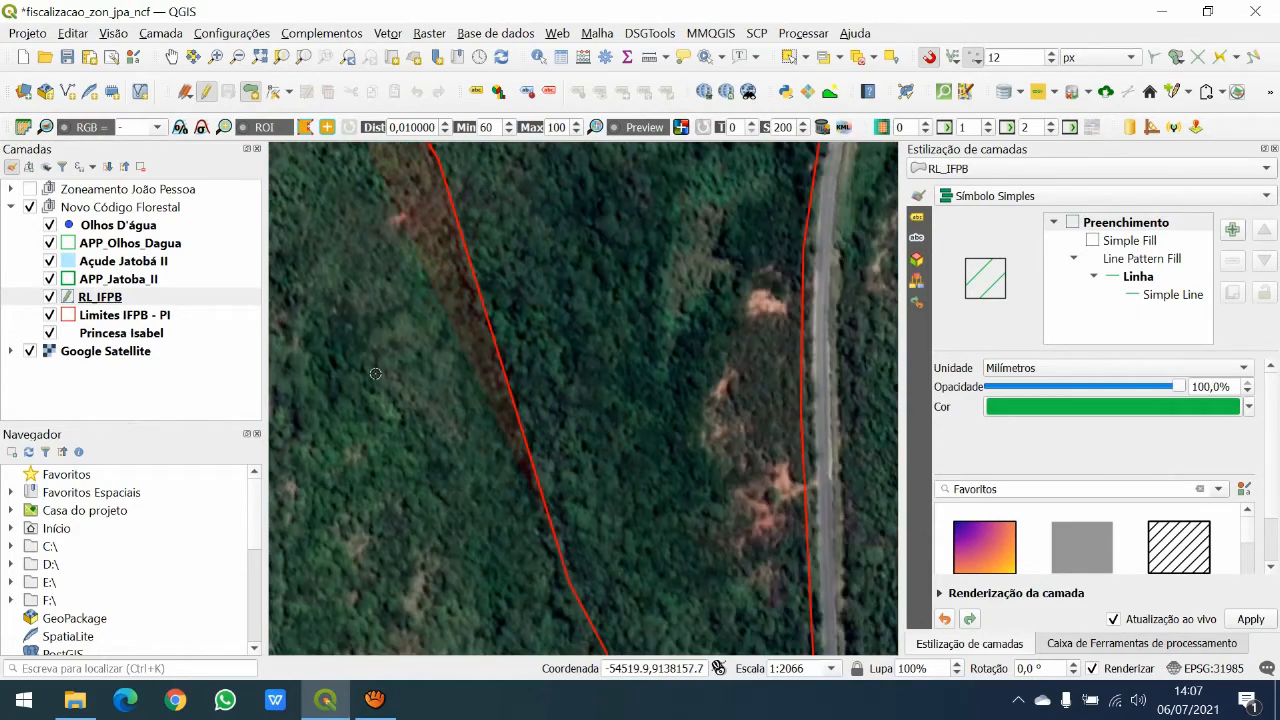
key("Down")
key("Right")
key("Down")
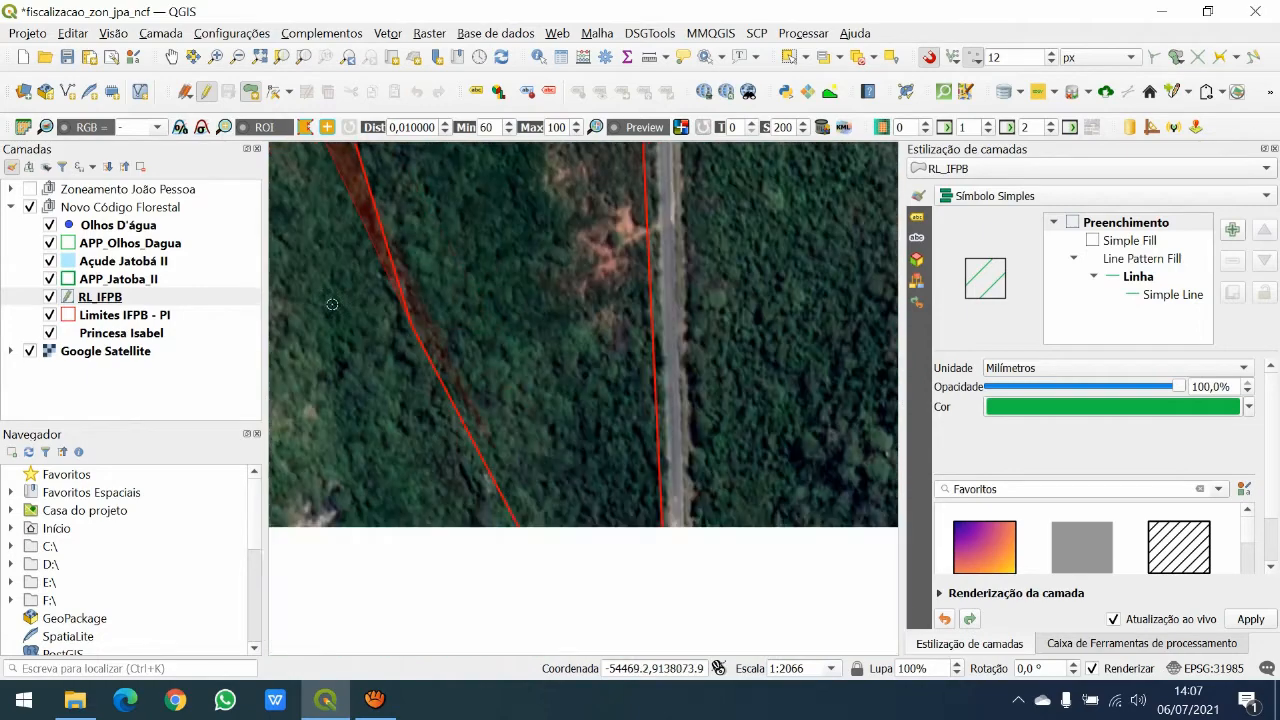
key("Right")
key("Down")
key("Down")
key("Down")
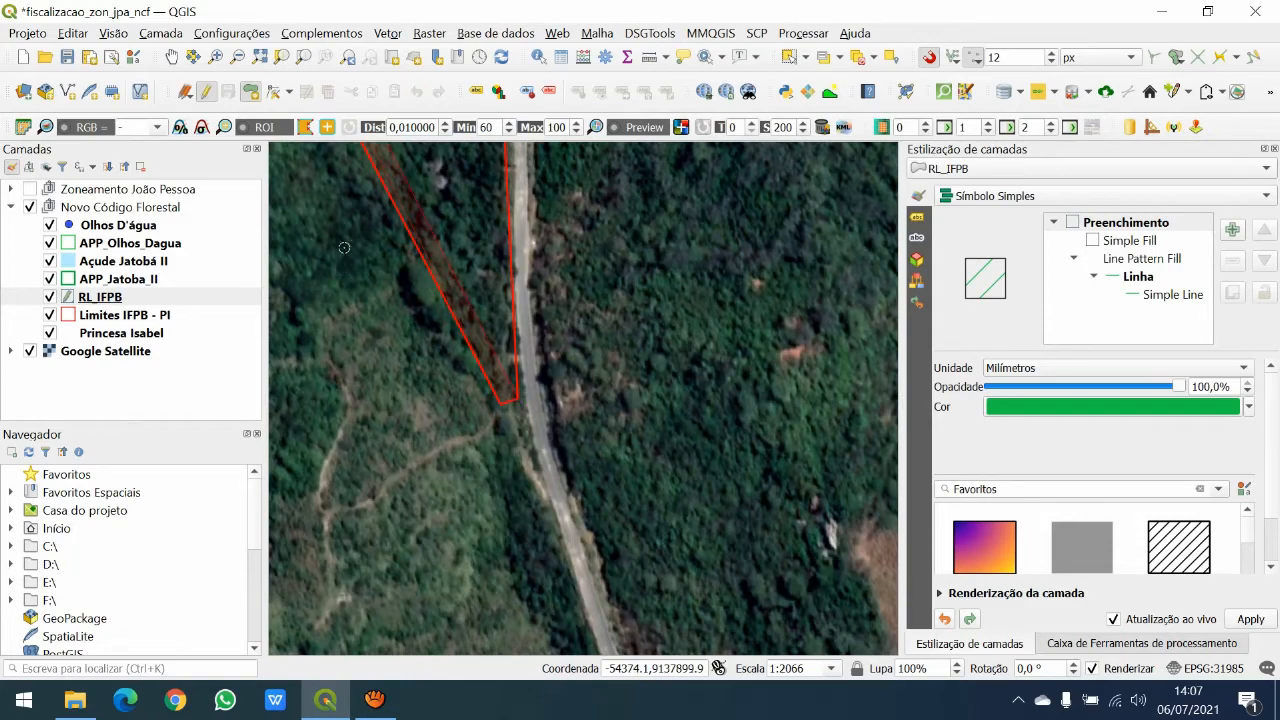
- Continue the polygon northward along the roadside property limit, snapping to its vertices until past the curve beside the bare soil patch
key("Up")
key("Up")
key("Up")
key("Up")
key("Up")
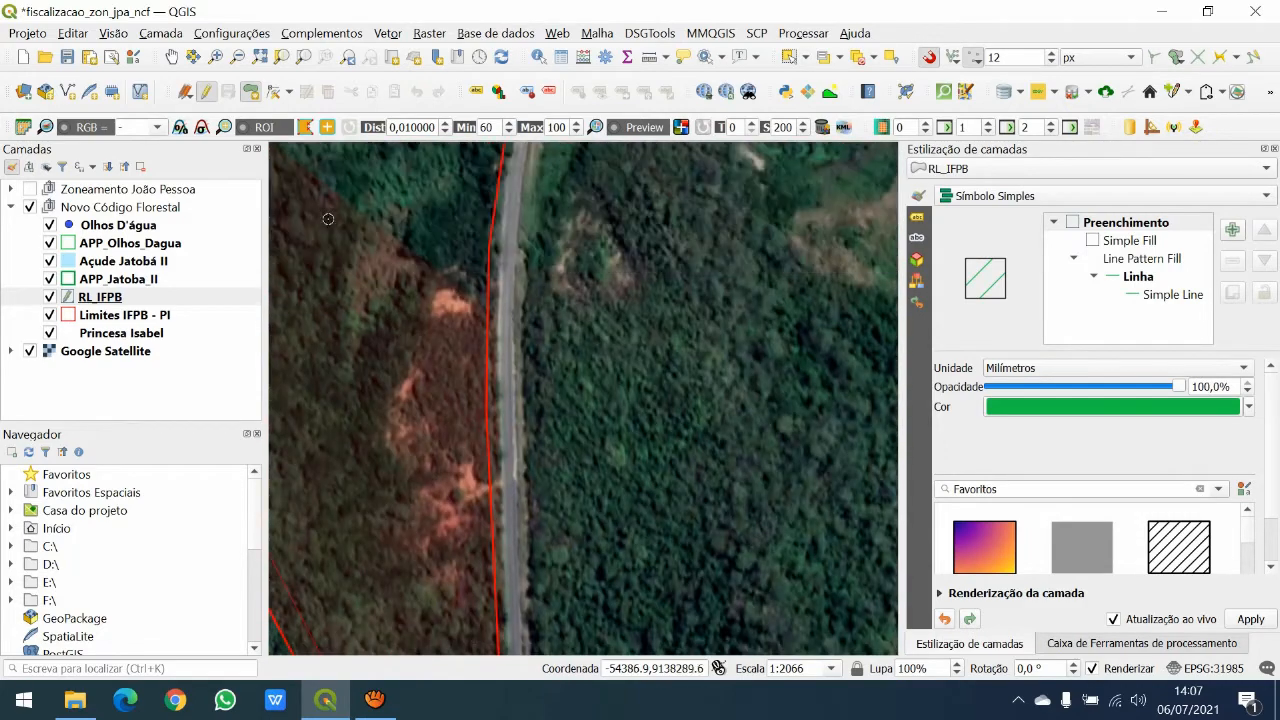
left_click(486, 409)
key("Up")
key("Up")
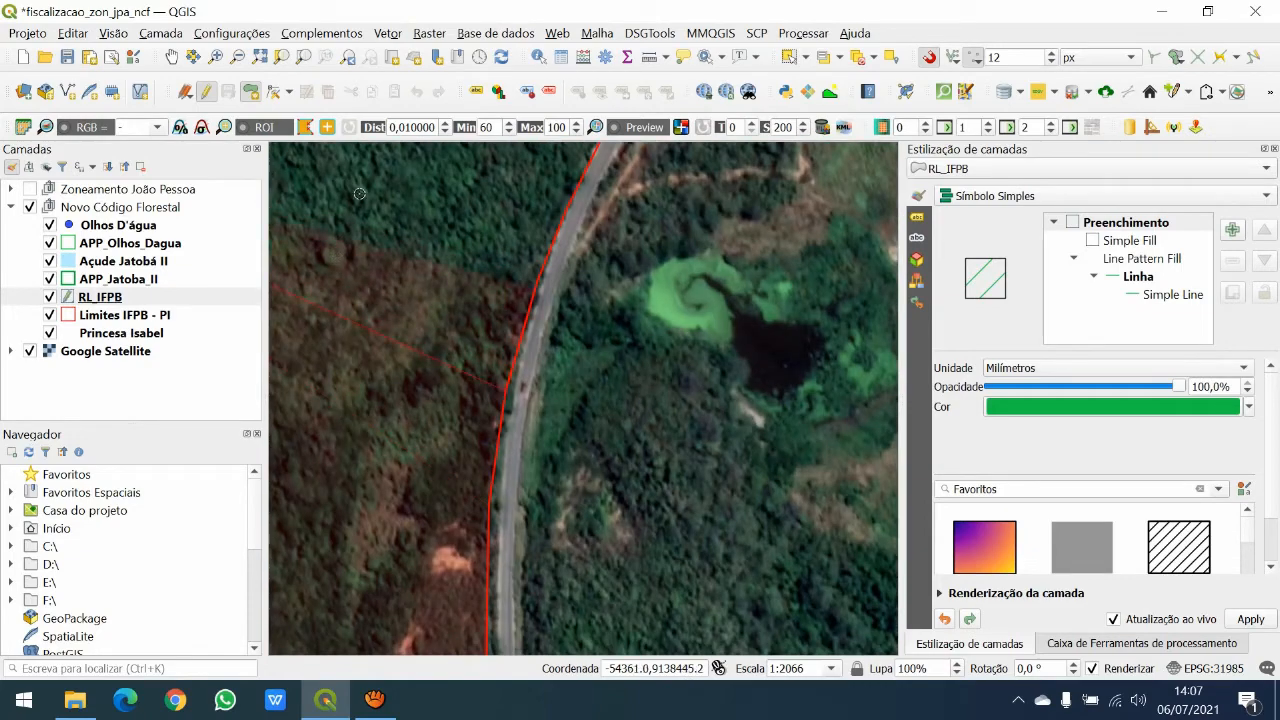
key("Up")
key("Up")
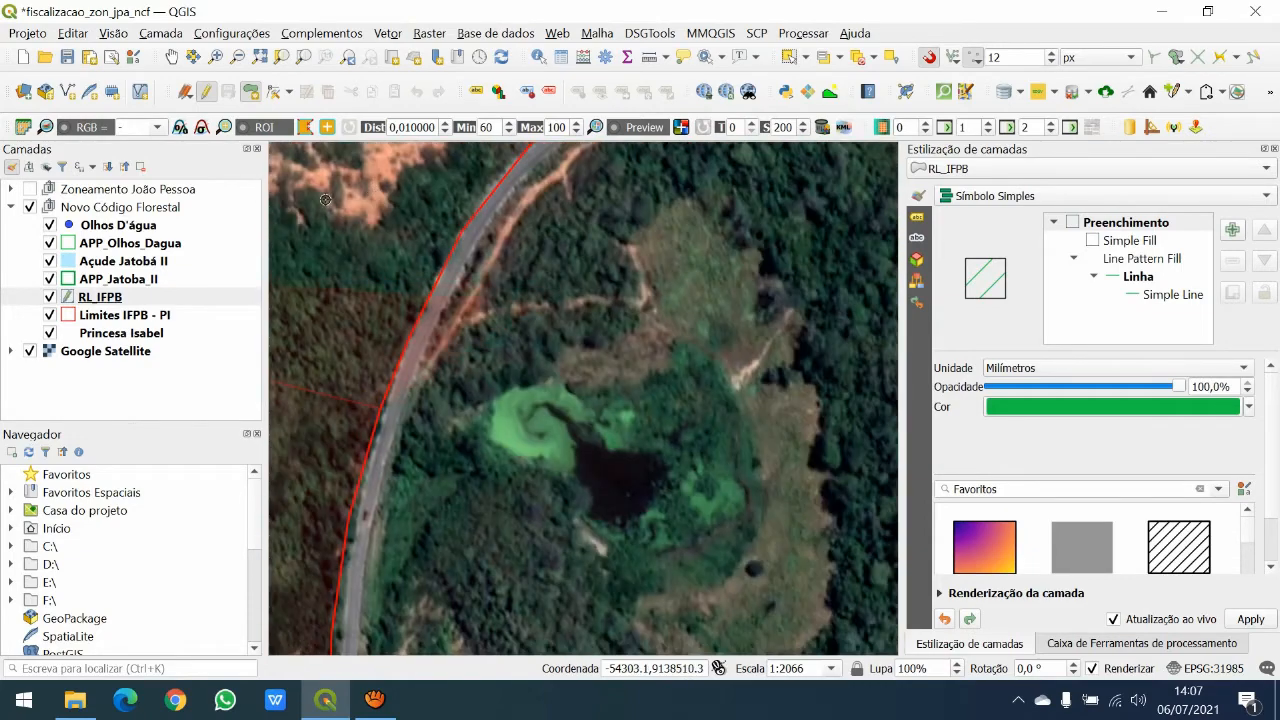
key("Up")
key("Up")
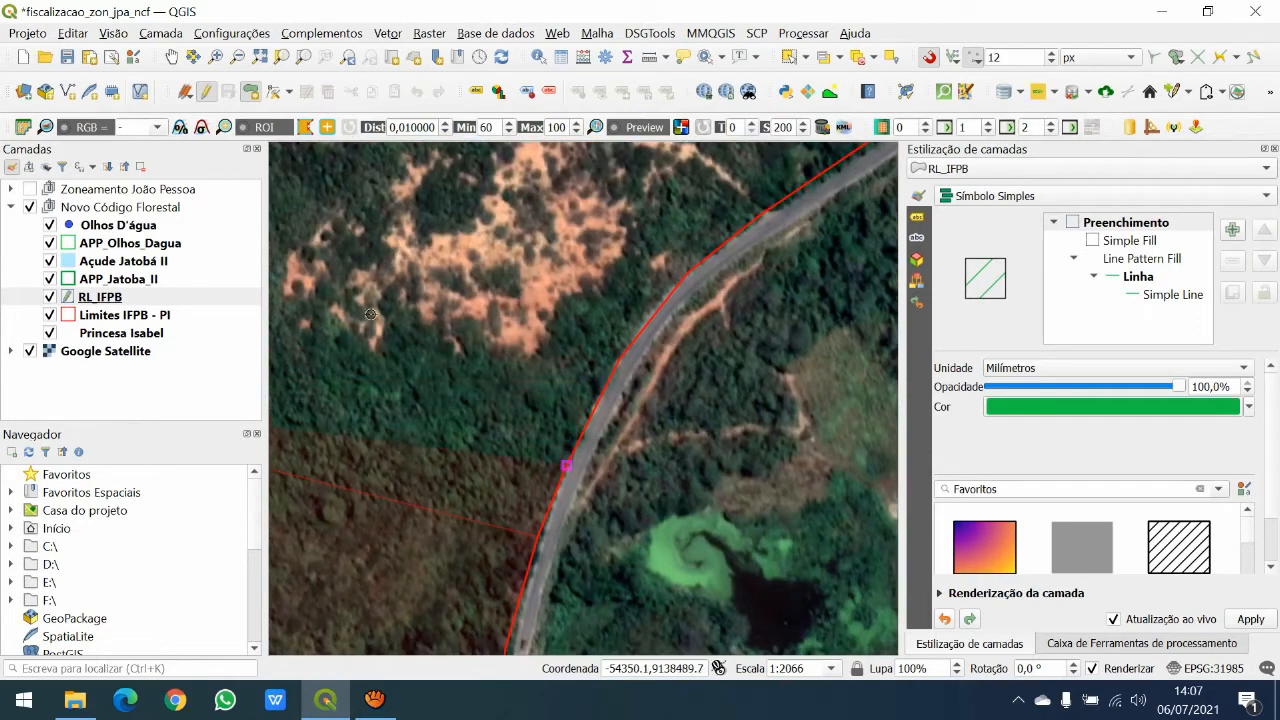
left_click(619, 359)
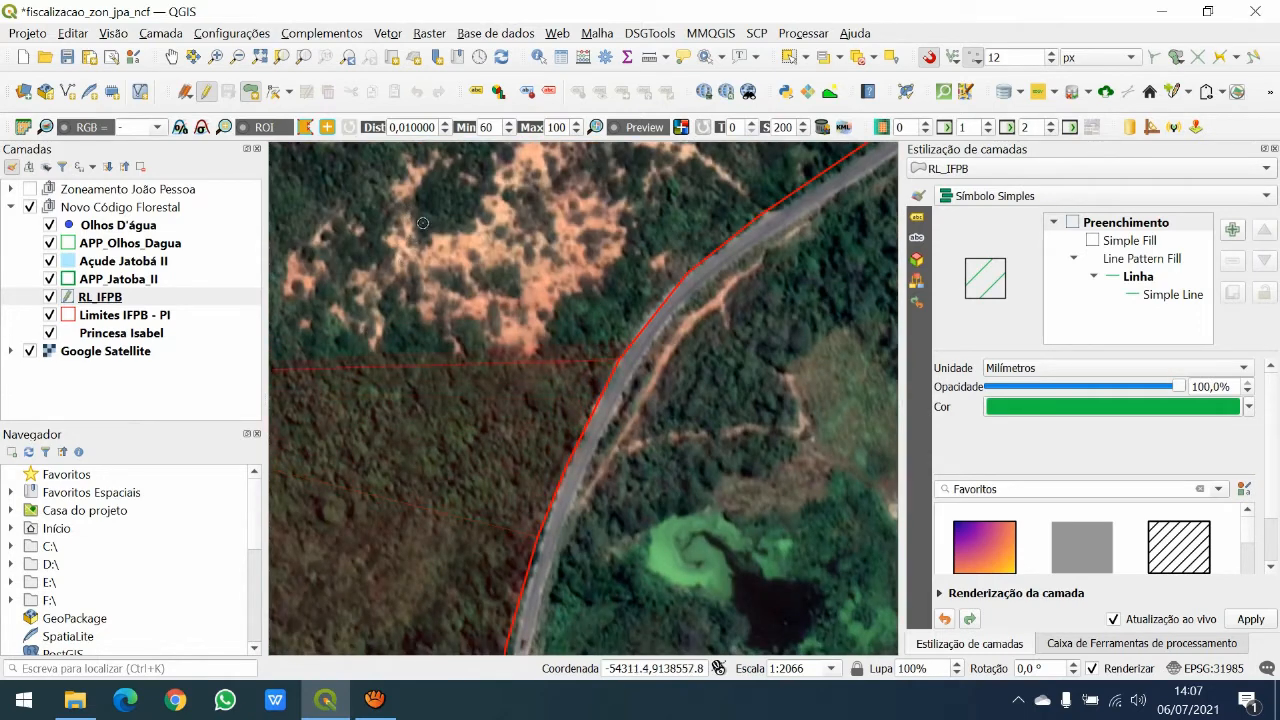
left_click(687, 273)
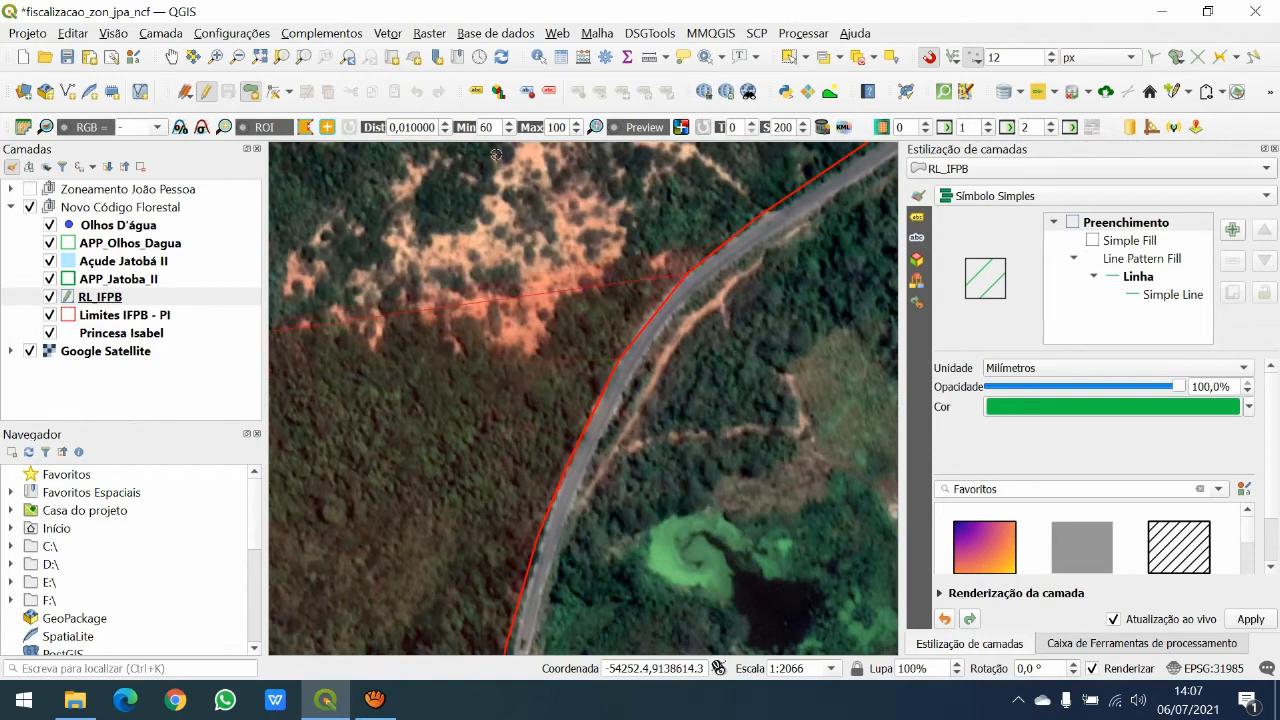
left_click(769, 213)
- Finish the legal reserve polygon and give the new feature the id 1
scroll(298, 196, "down", 2)
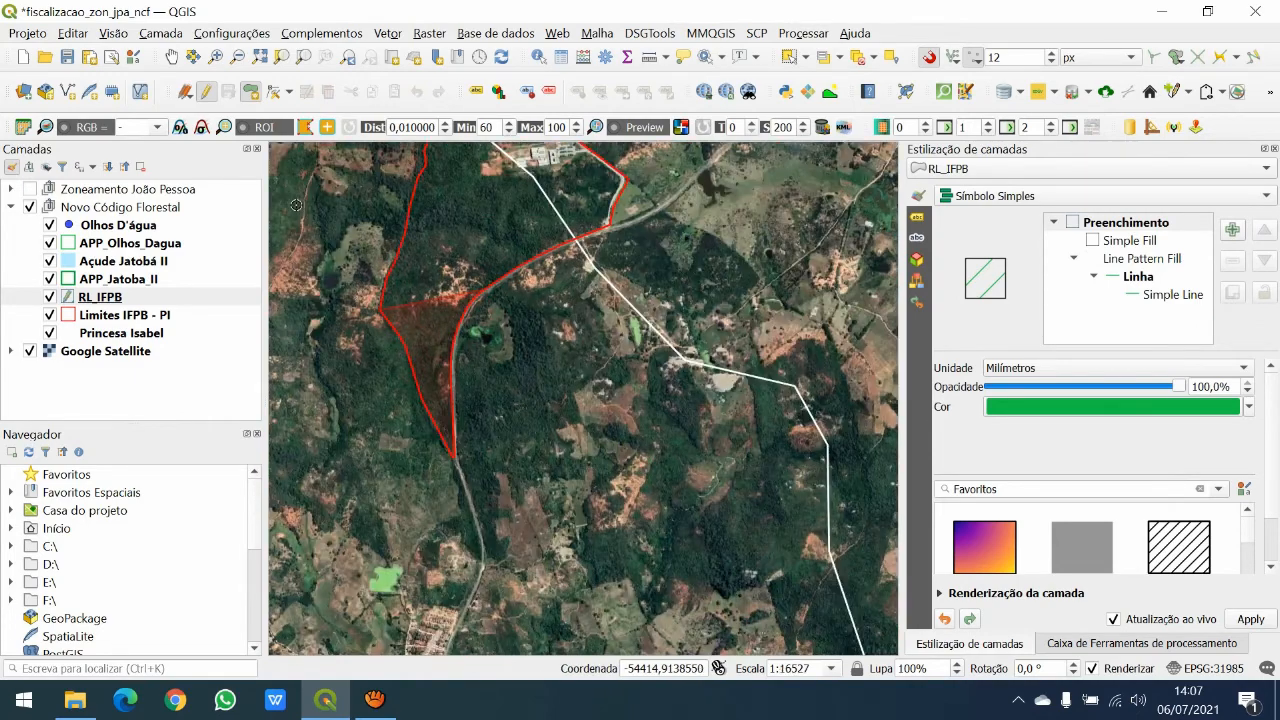
scroll(311, 178, "up", 1)
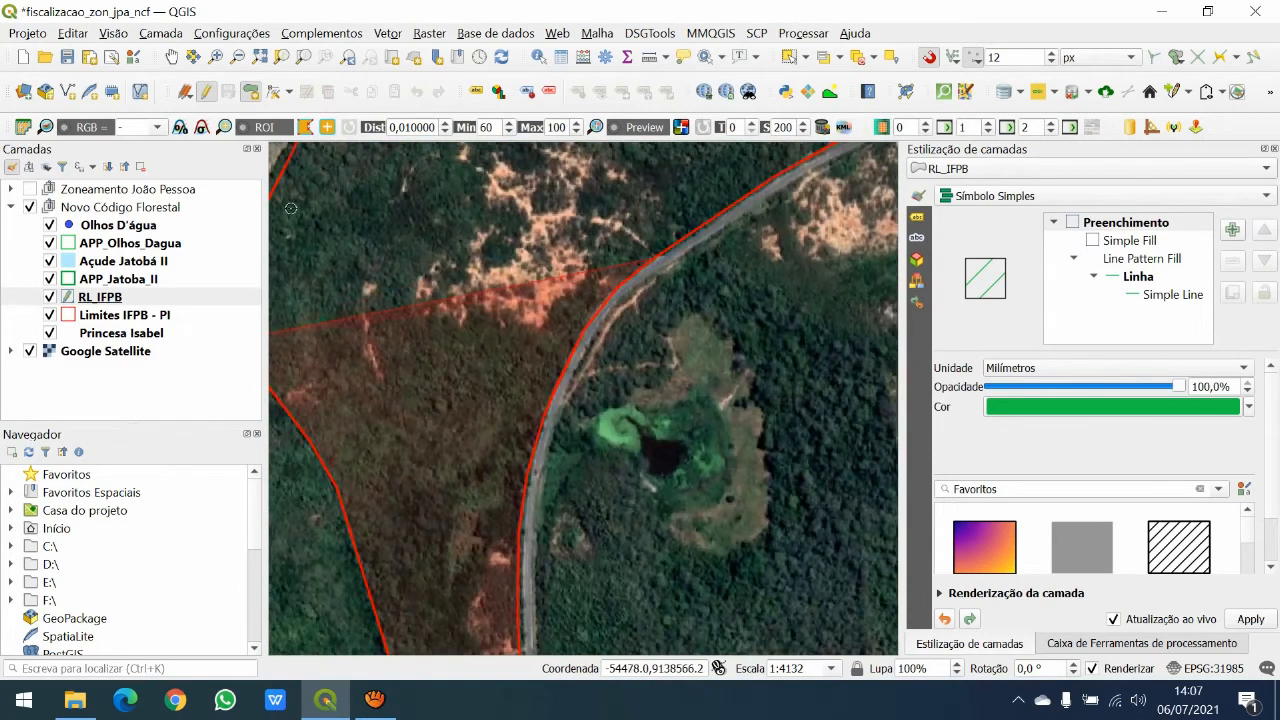
scroll(290, 231, "down", 1)
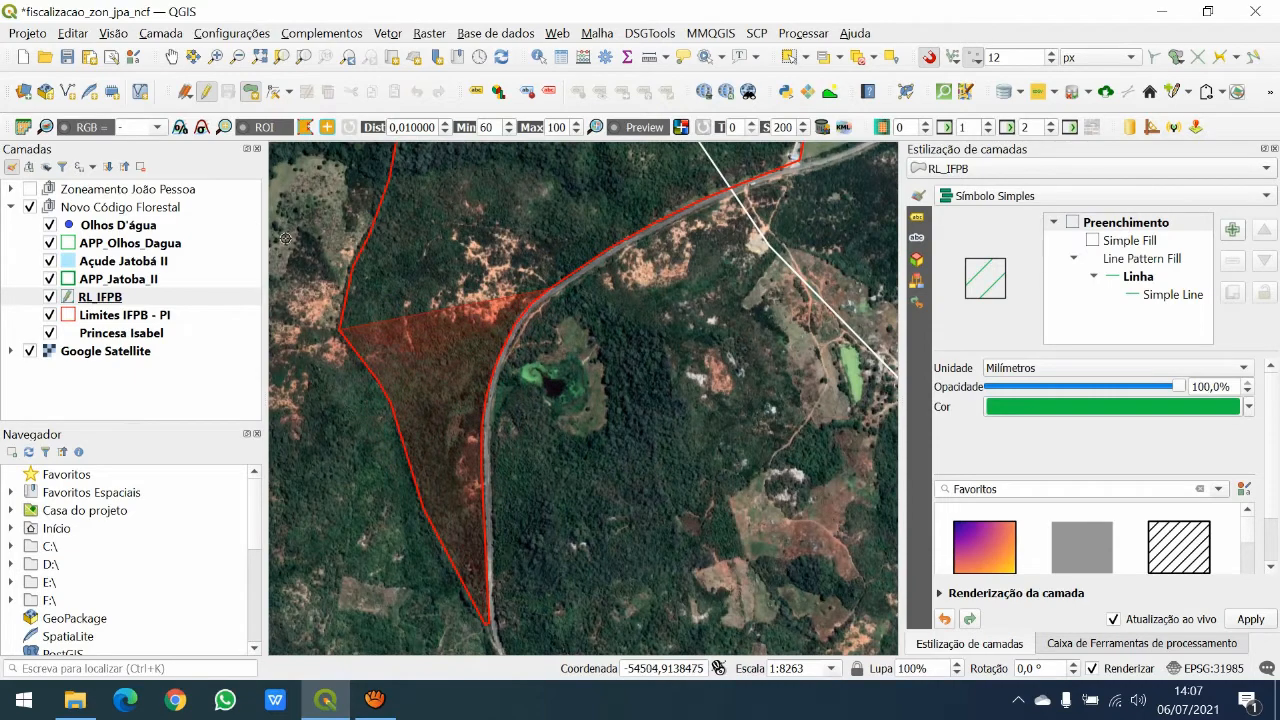
right_click(285, 238)
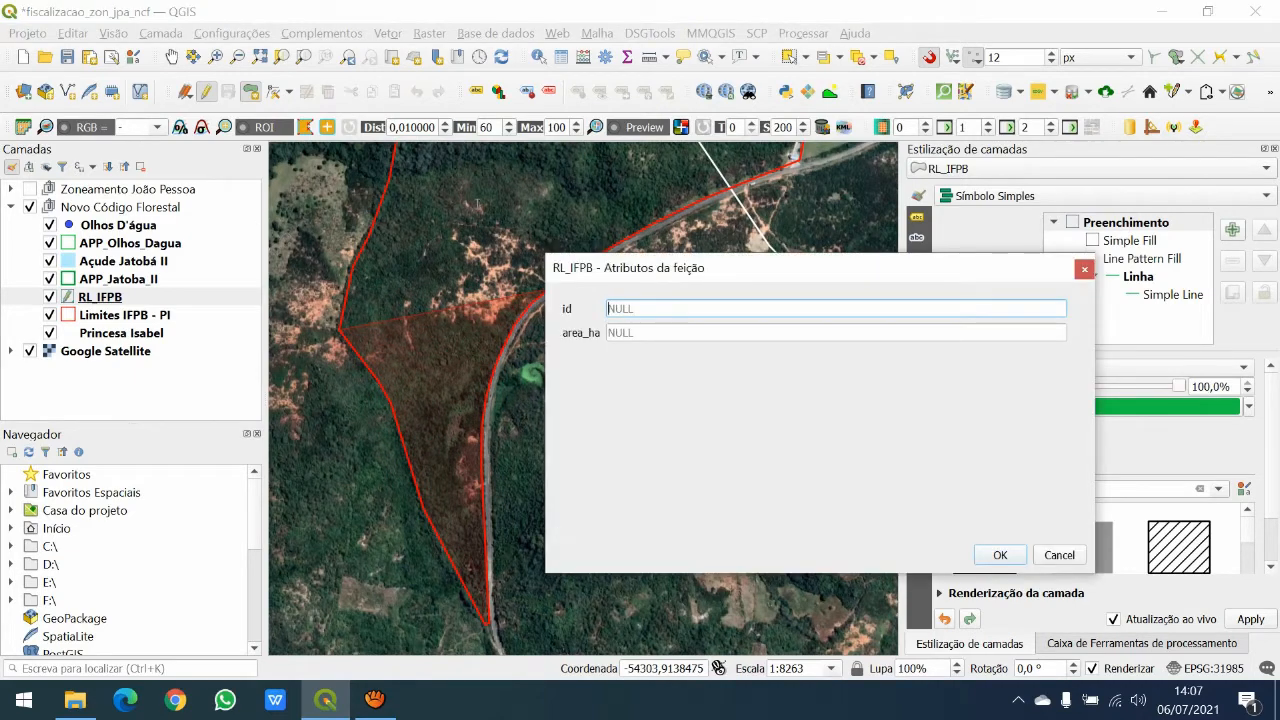
type("1")
key("Return")
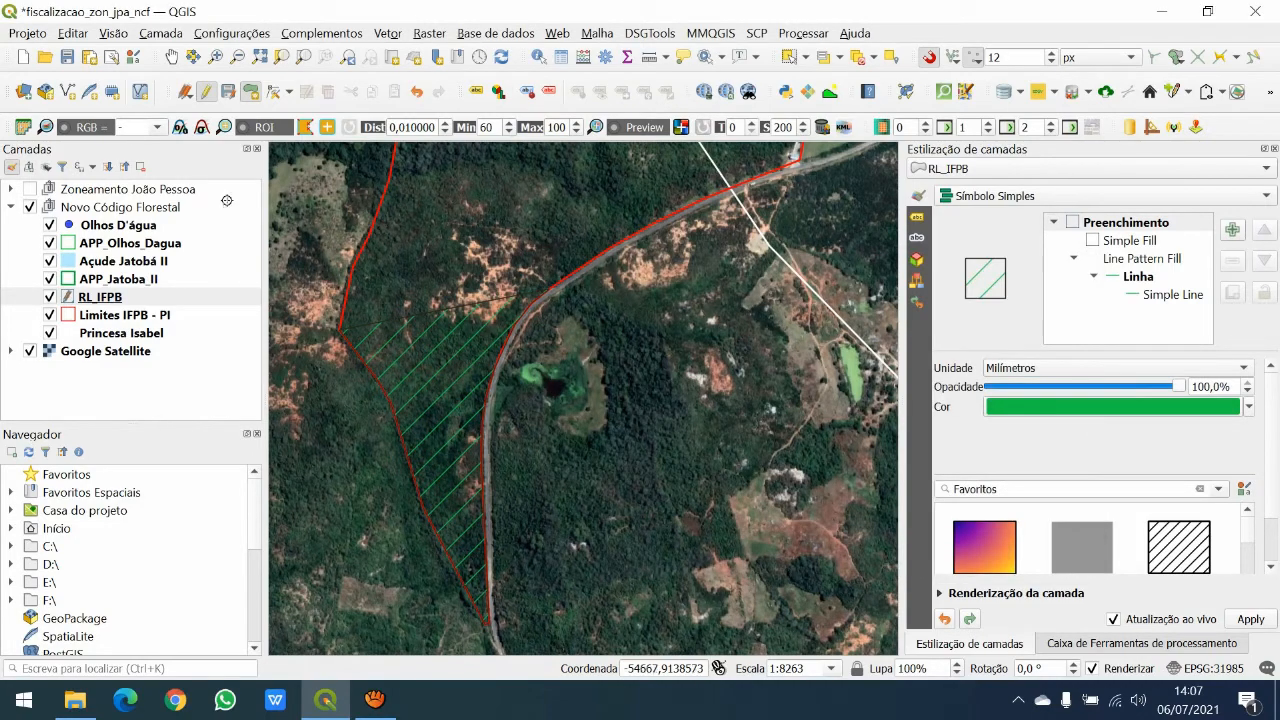
- Fill the existing area_ha field of RL_IFPB using the field calculator expression $area /10000
right_click(90, 297)
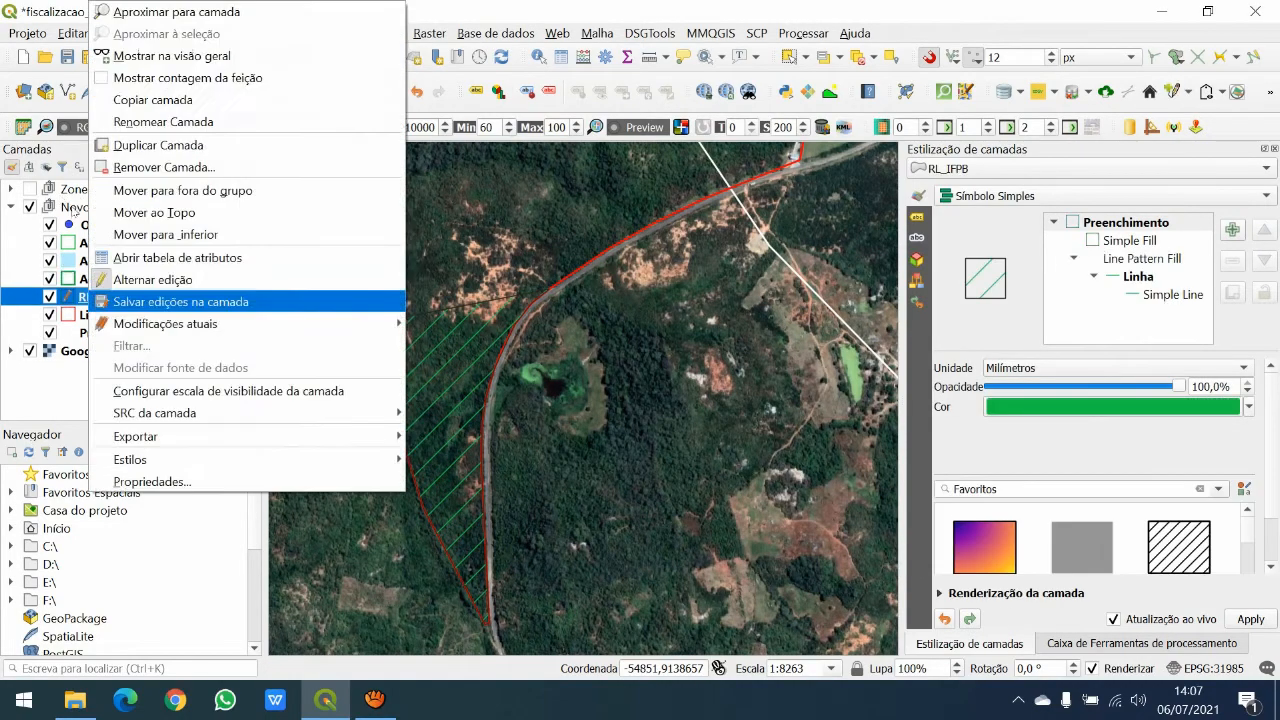
left_click(150, 257)
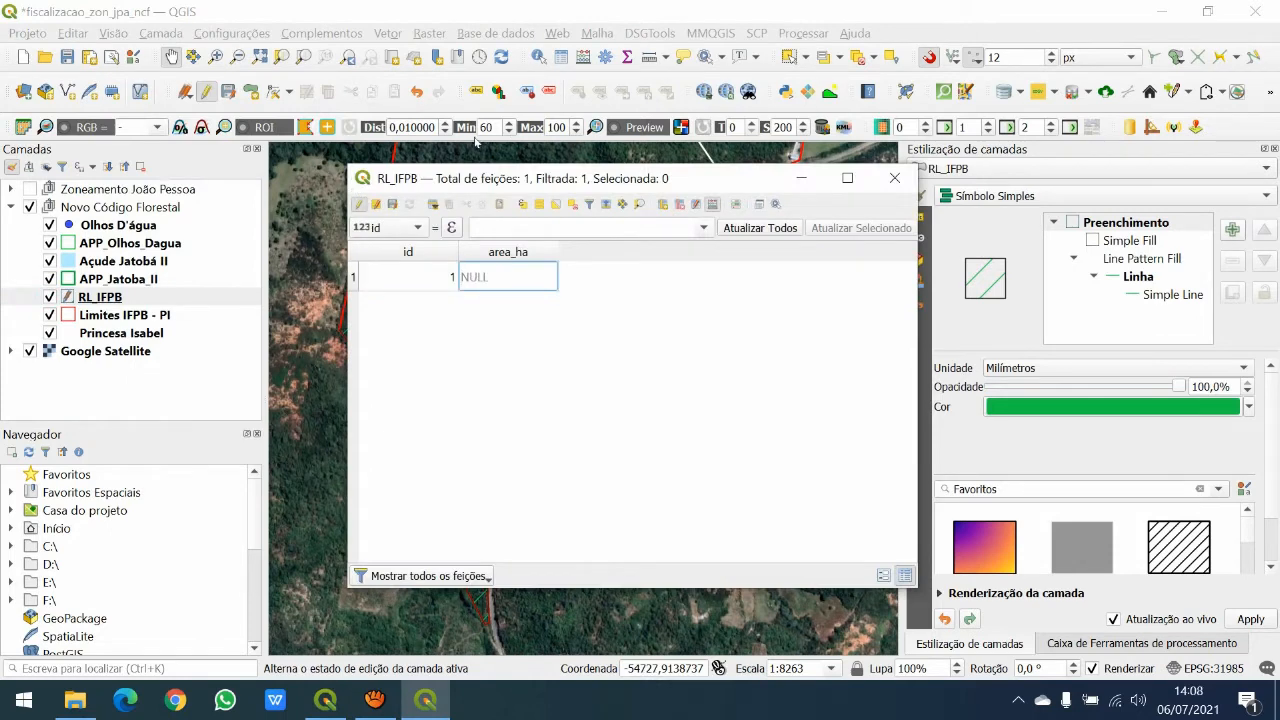
left_click(868, 169)
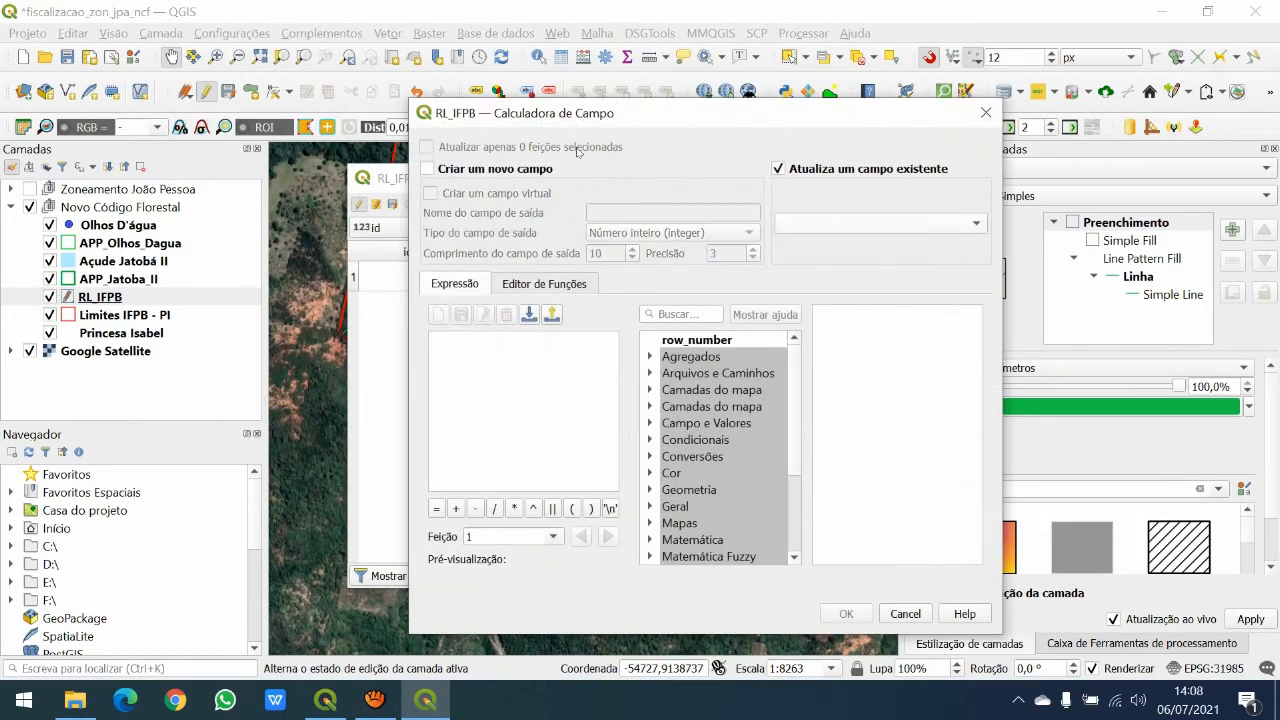
left_click(868, 223)
left_click(868, 242)
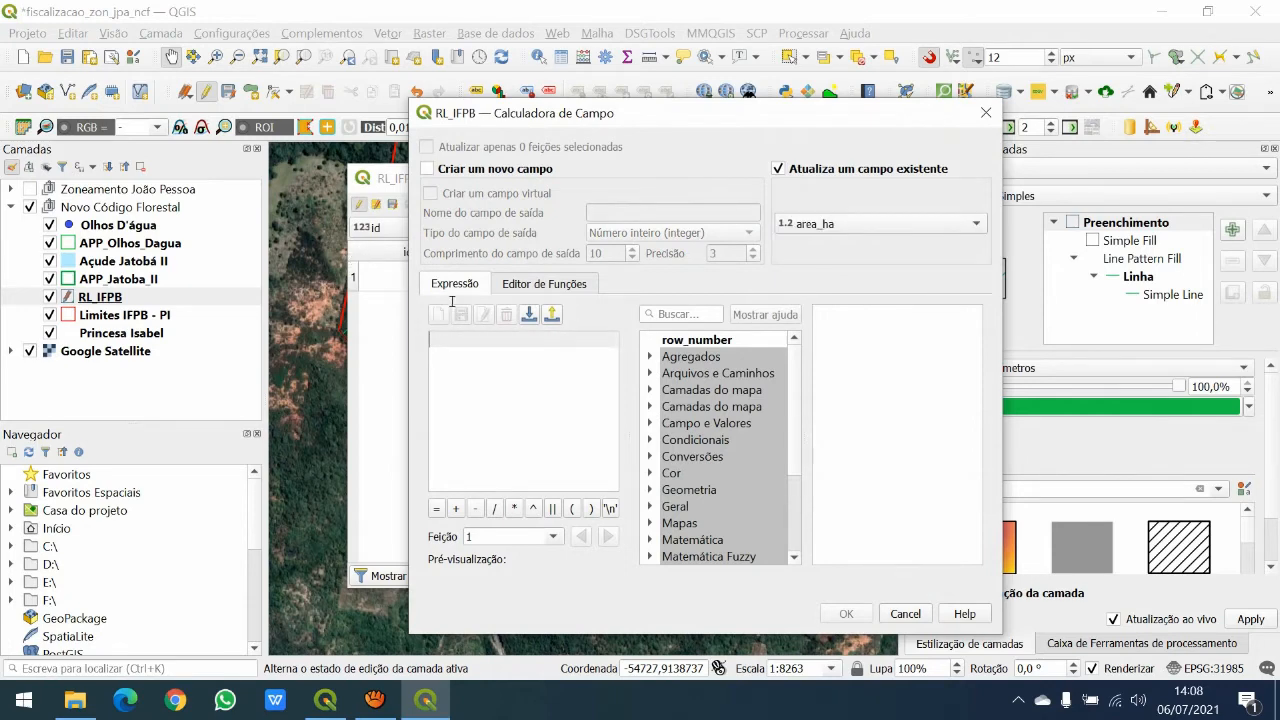
left_click(650, 490)
scroll(710, 490, "down", 1)
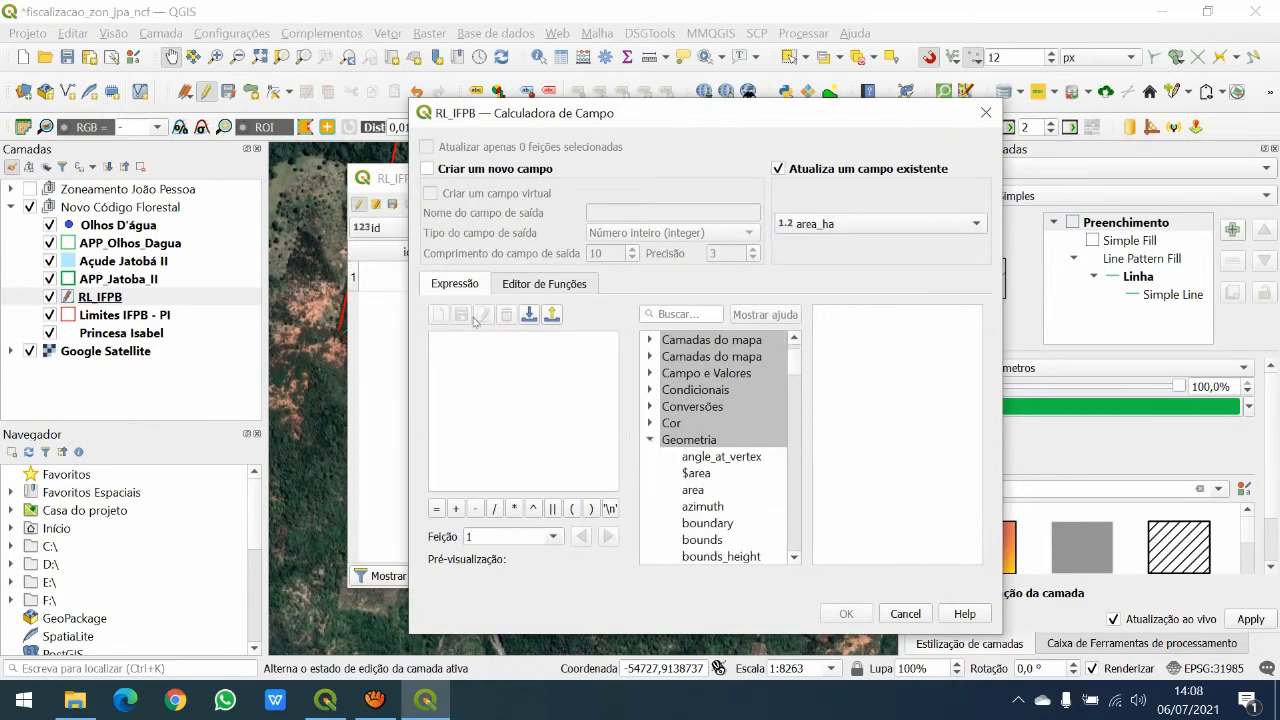
double_click(705, 474)
type("/10000")
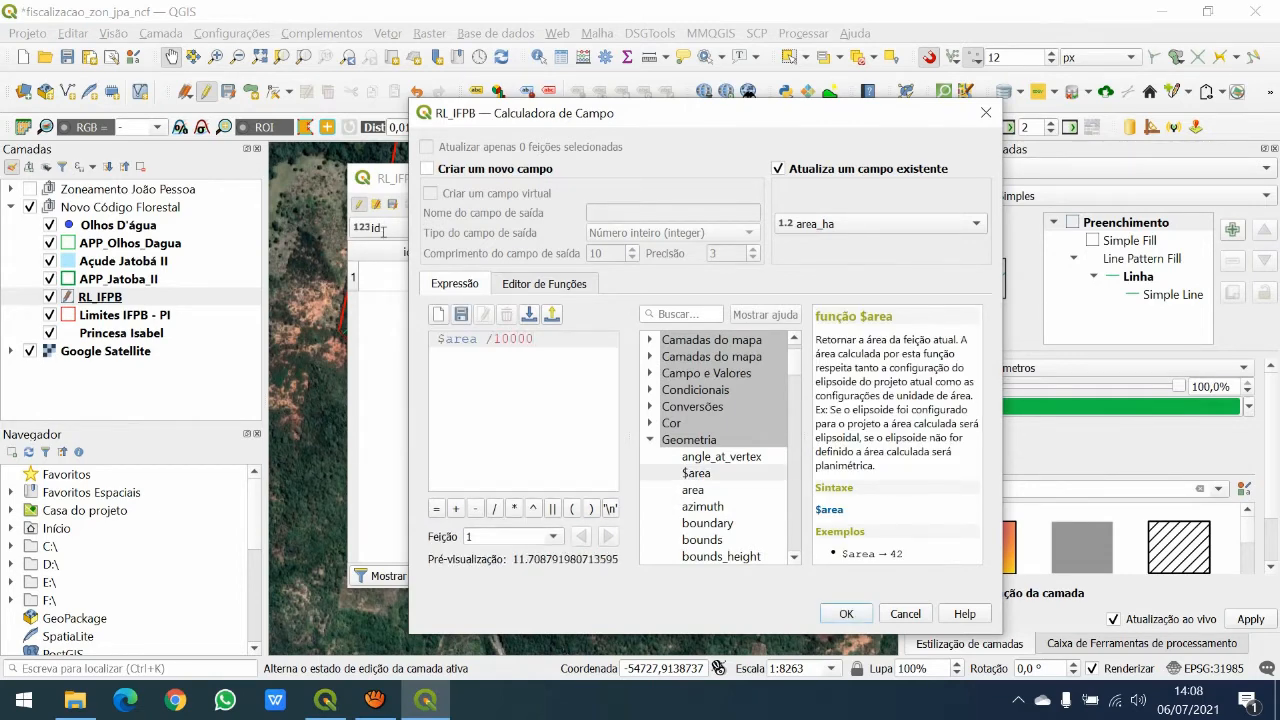
left_click(846, 613)
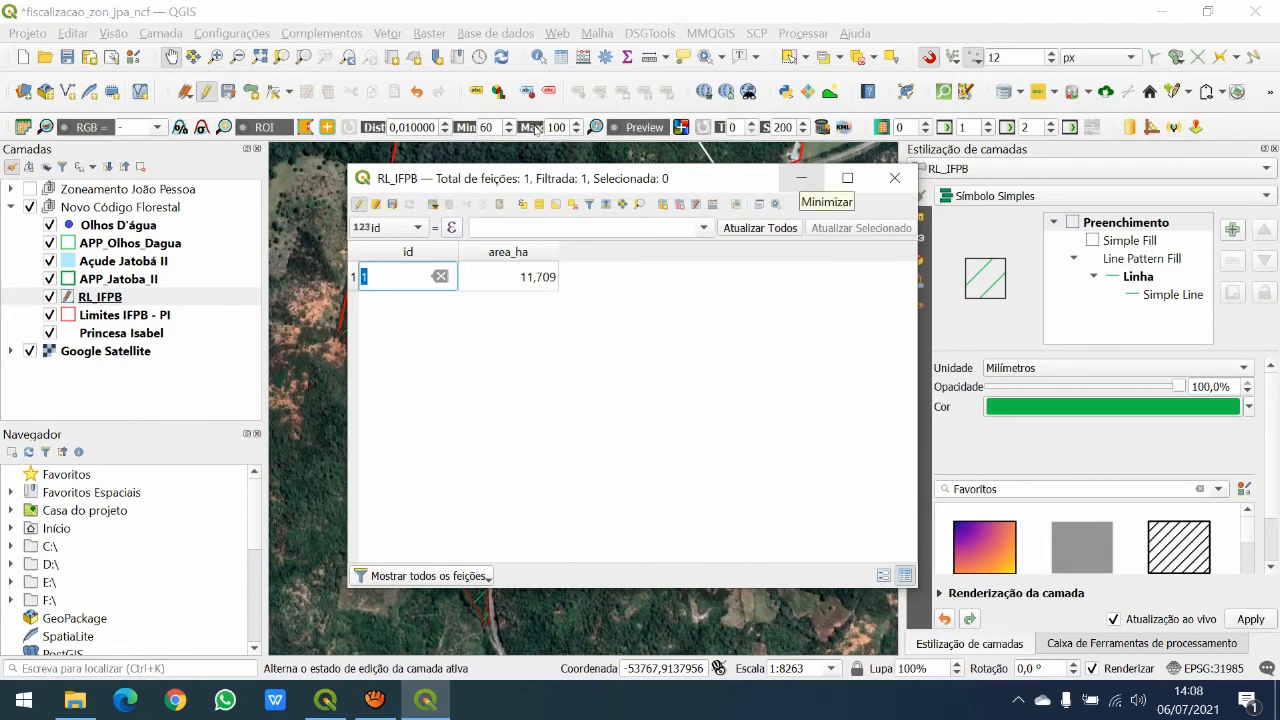
- Minimize the attribute table and enlarge the reserve polygon northward with the Vertex Tool, snapping to the next western boundary vertex and following the corner
left_click(801, 178)
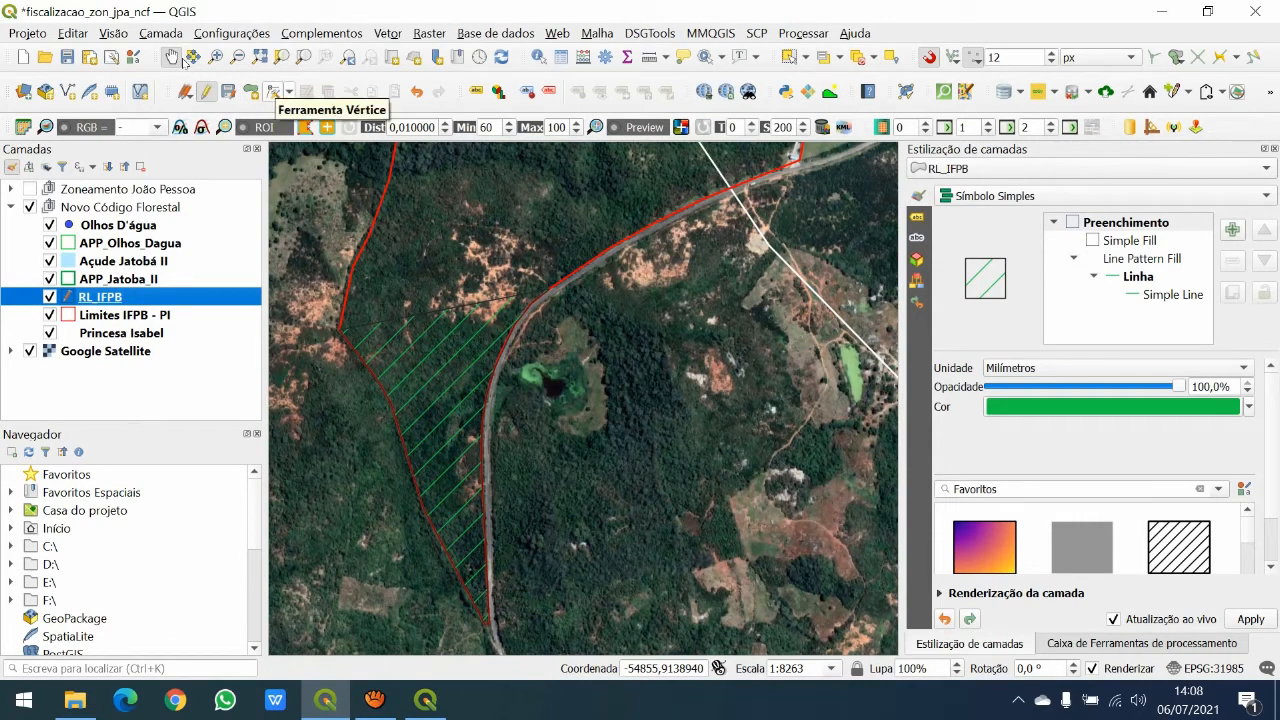
left_click(272, 91)
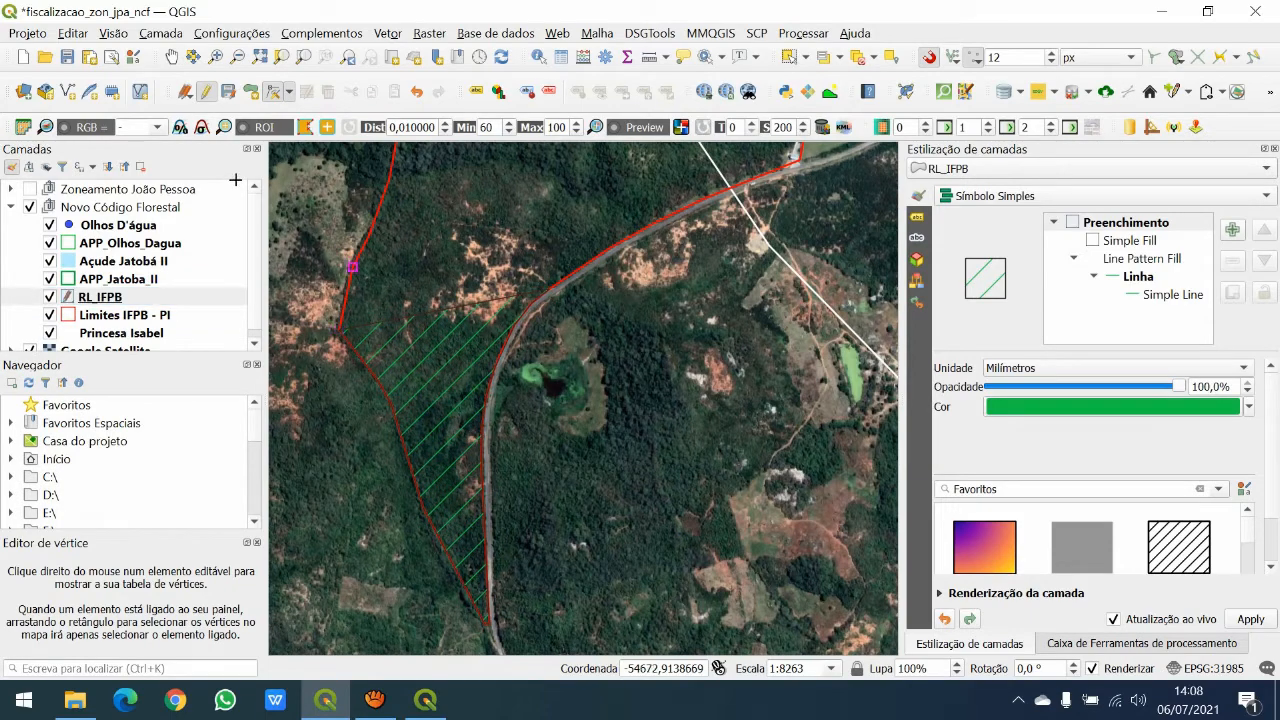
left_click(352, 267)
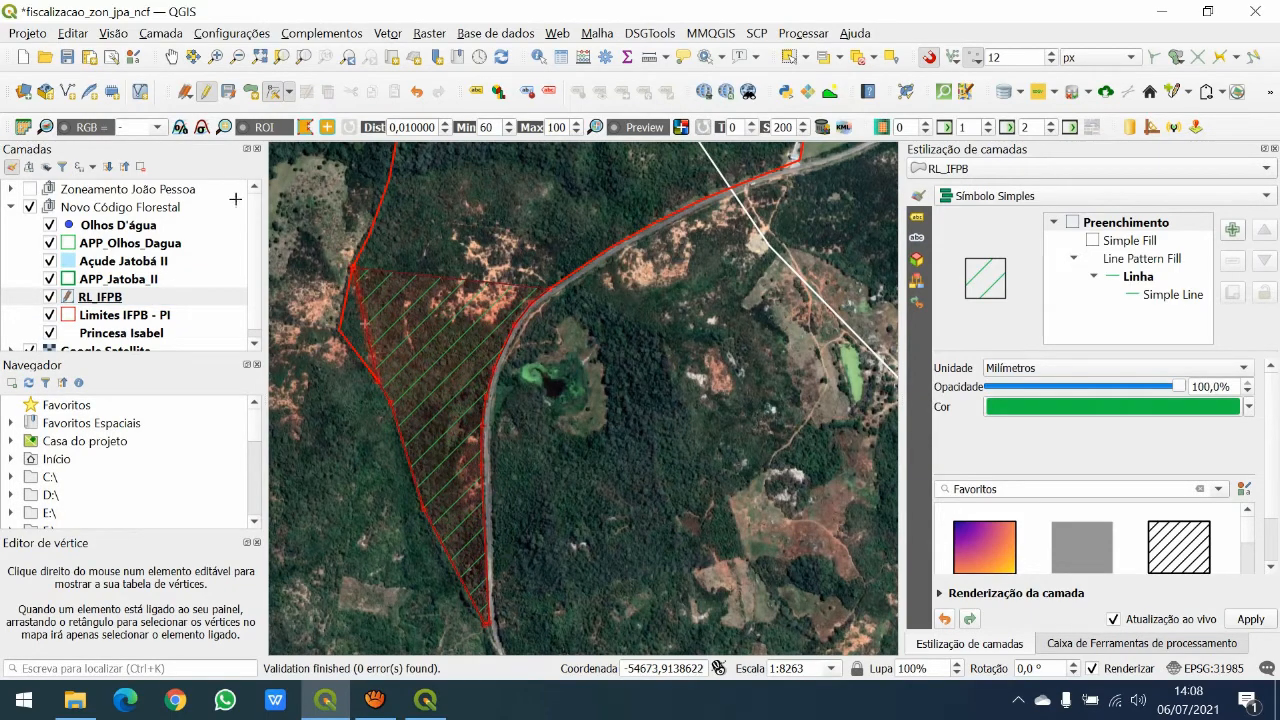
scroll(355, 328, "up", 3)
scroll(357, 317, "down", 1)
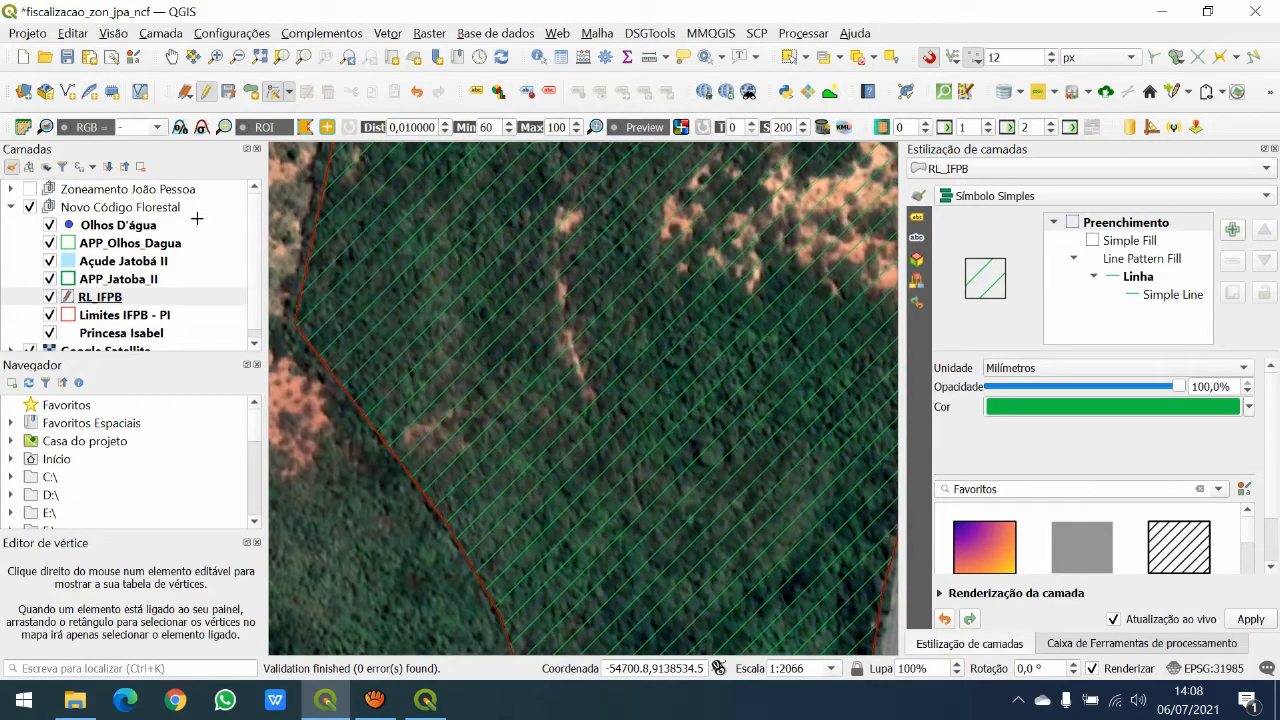
scroll(341, 232, "down", 1)
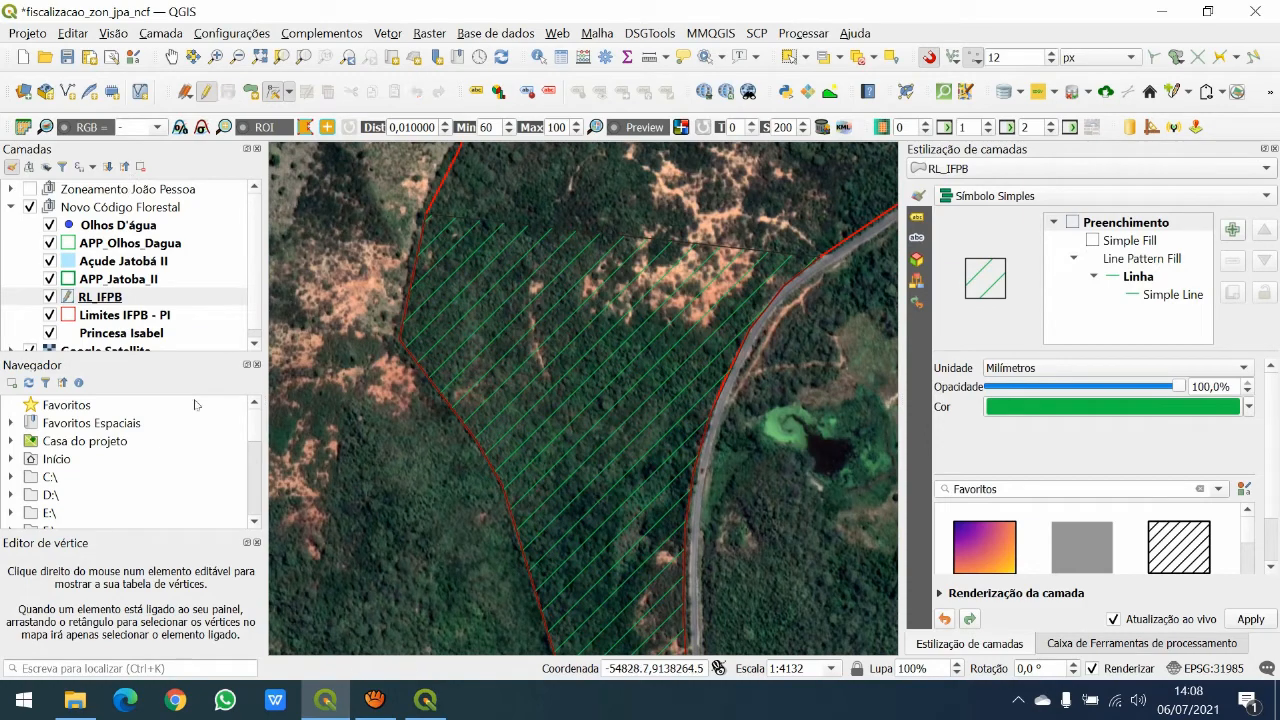
- Recalculate the existing area_ha field of RL_IFPB in the field calculator with the expression $area /10000
left_click(425, 700)
key("Return")
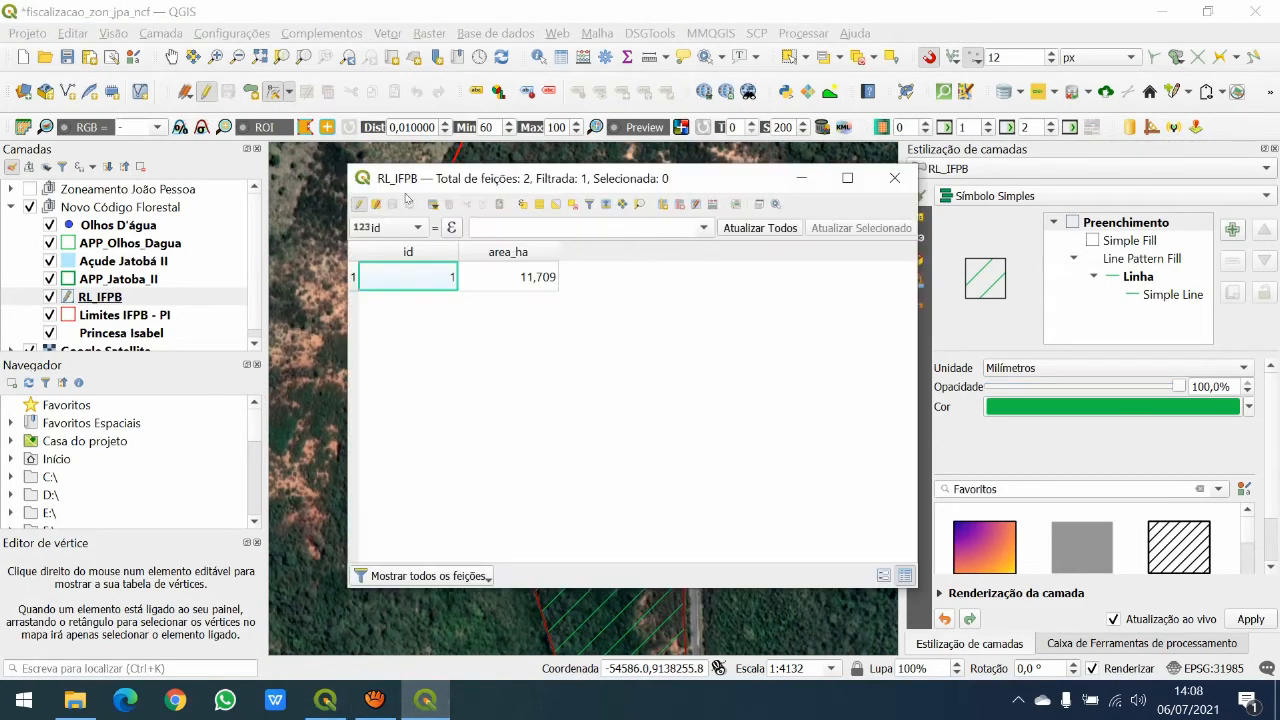
key("Tab")
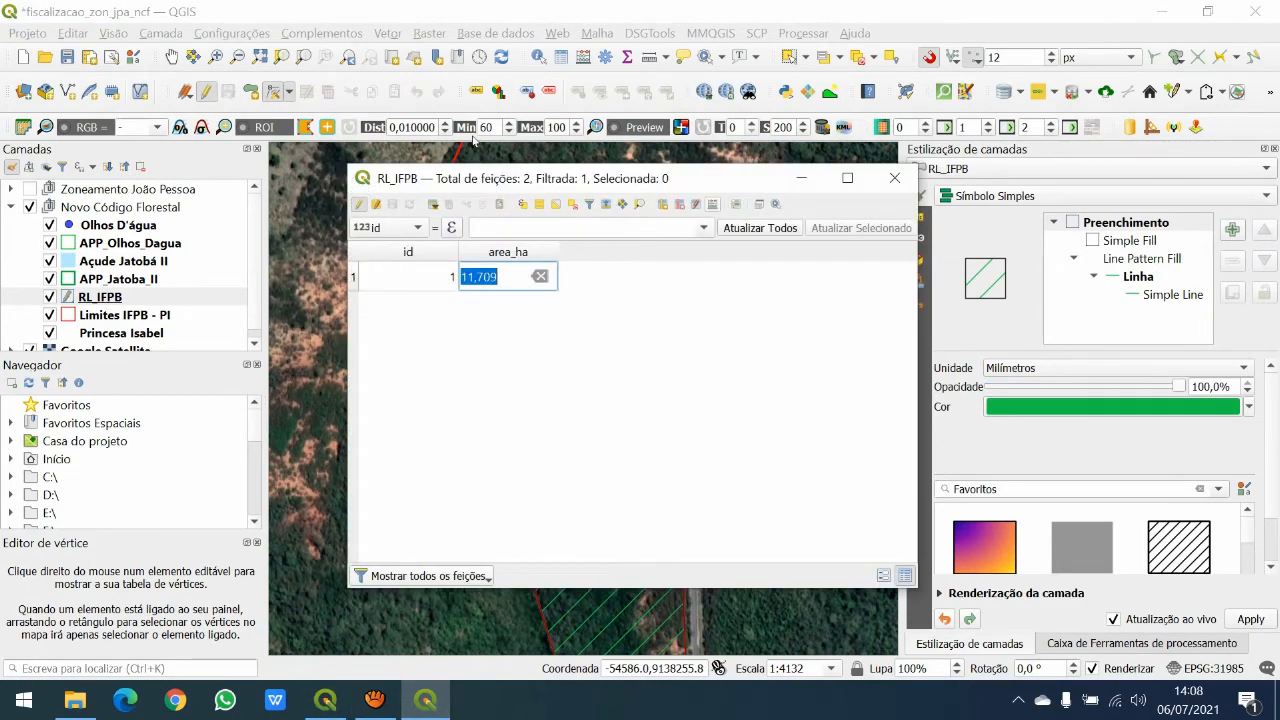
key("ctrl+i")
left_click(557, 168)
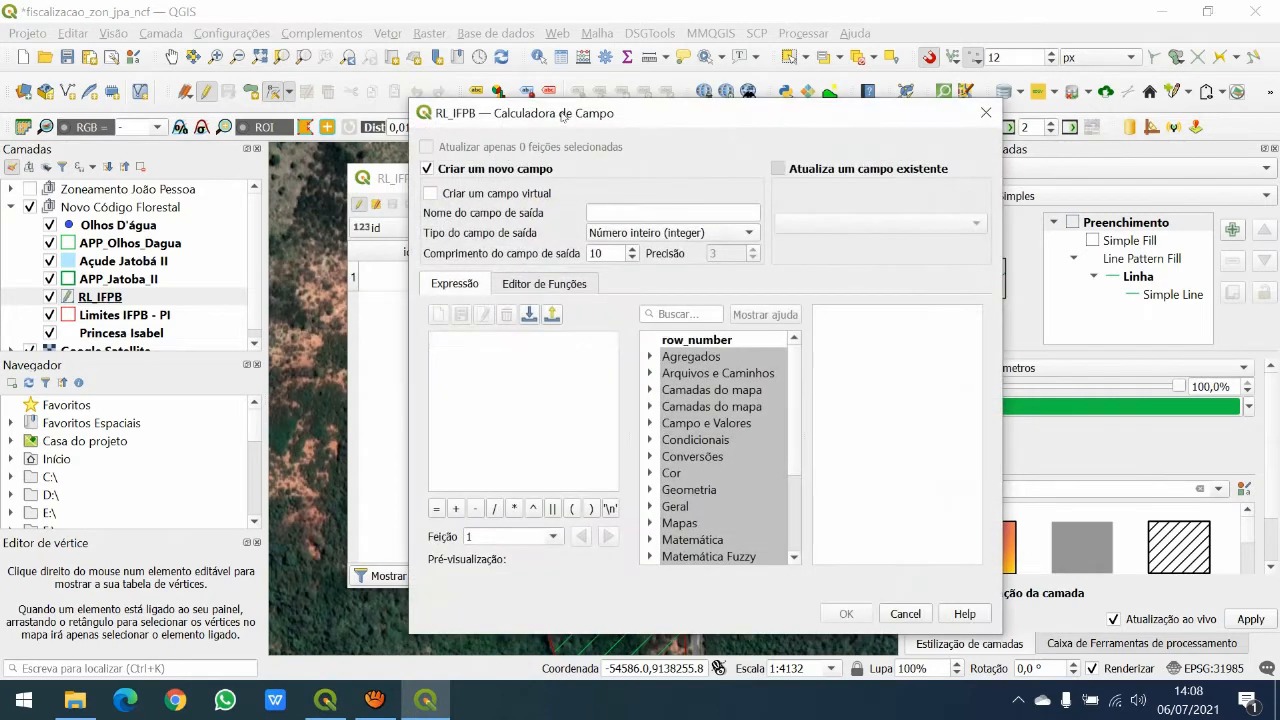
key("Return")
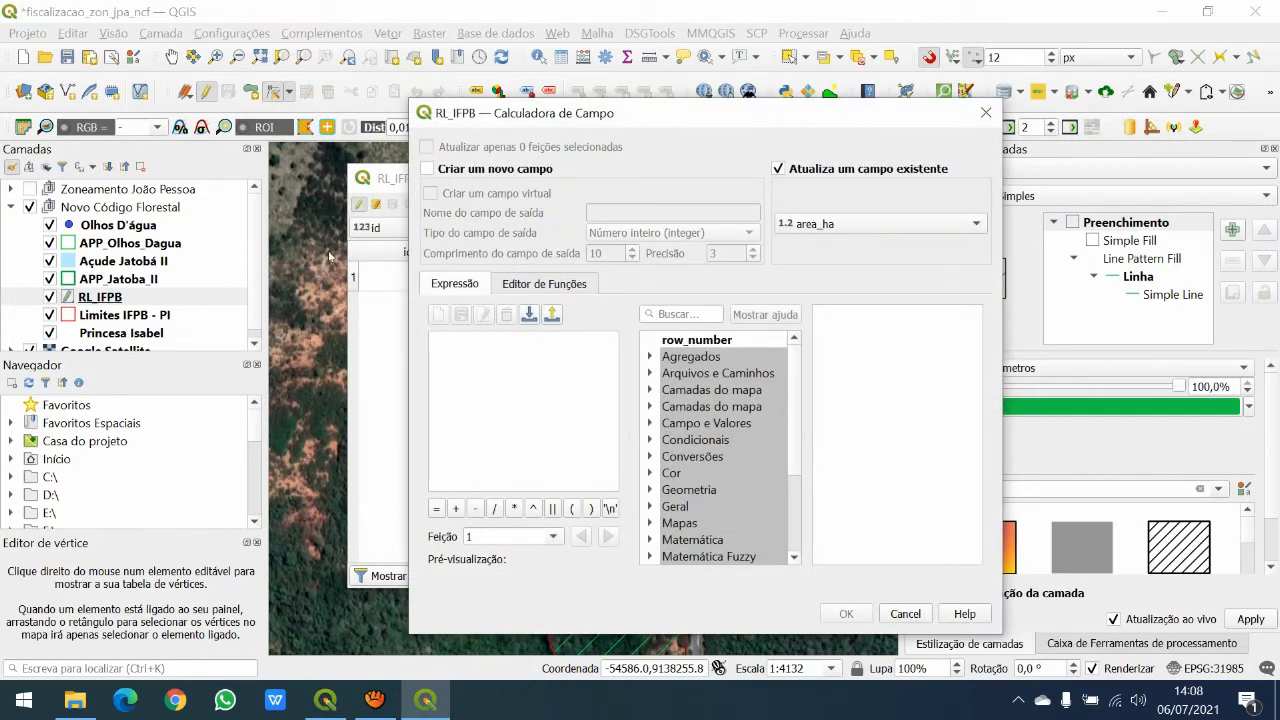
left_click(438, 330)
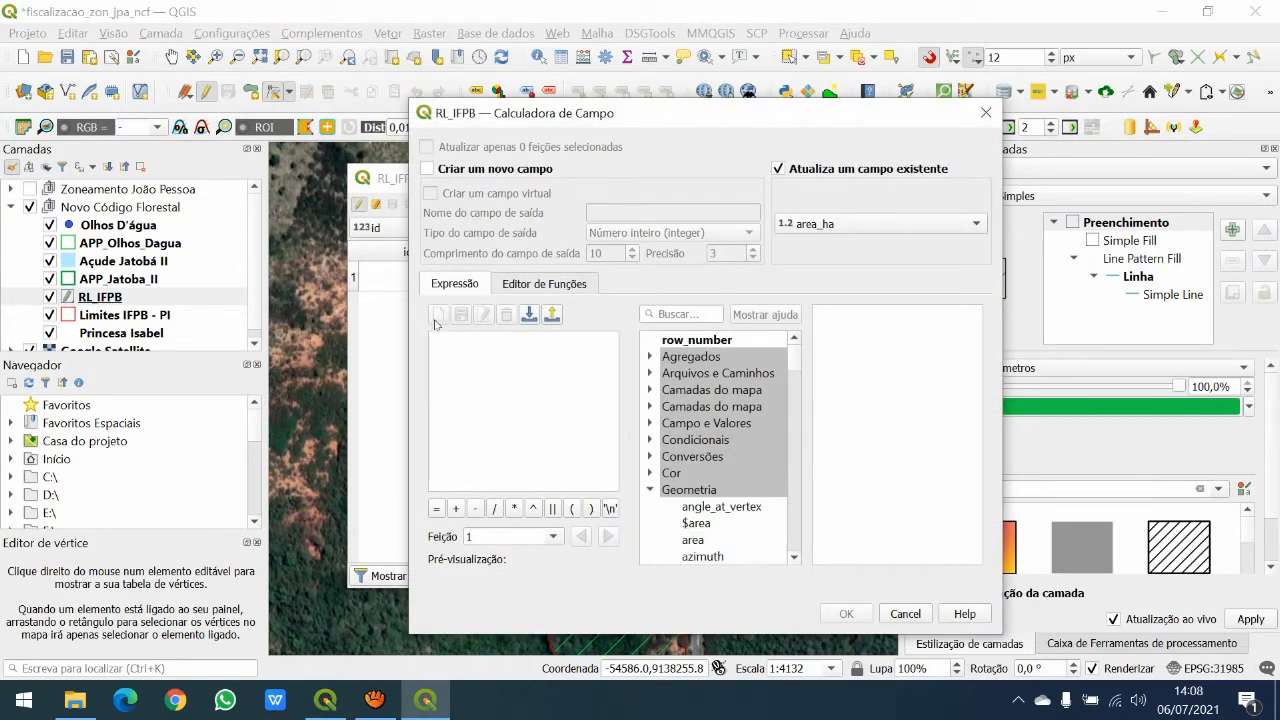
type("$area /10000")
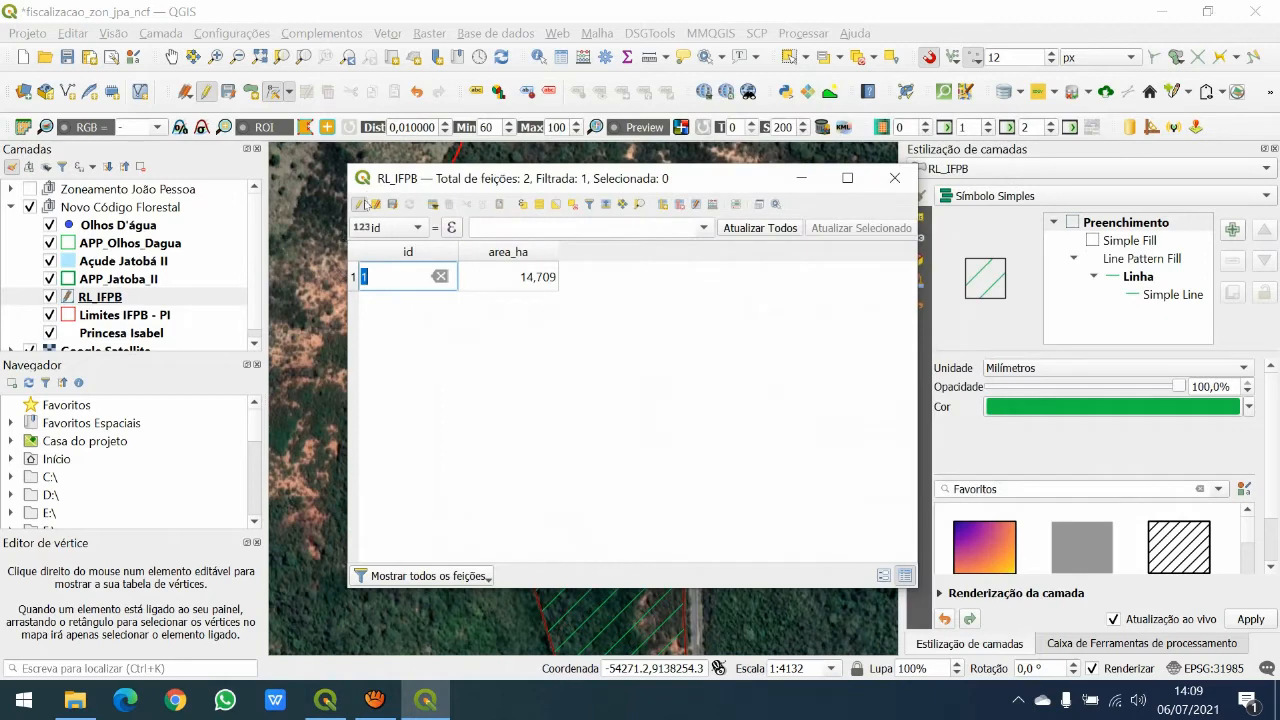
- Minimize the attribute table and move the reserve polygon's northwestern corner to the next vertex north on the western property limit
left_click(801, 178)
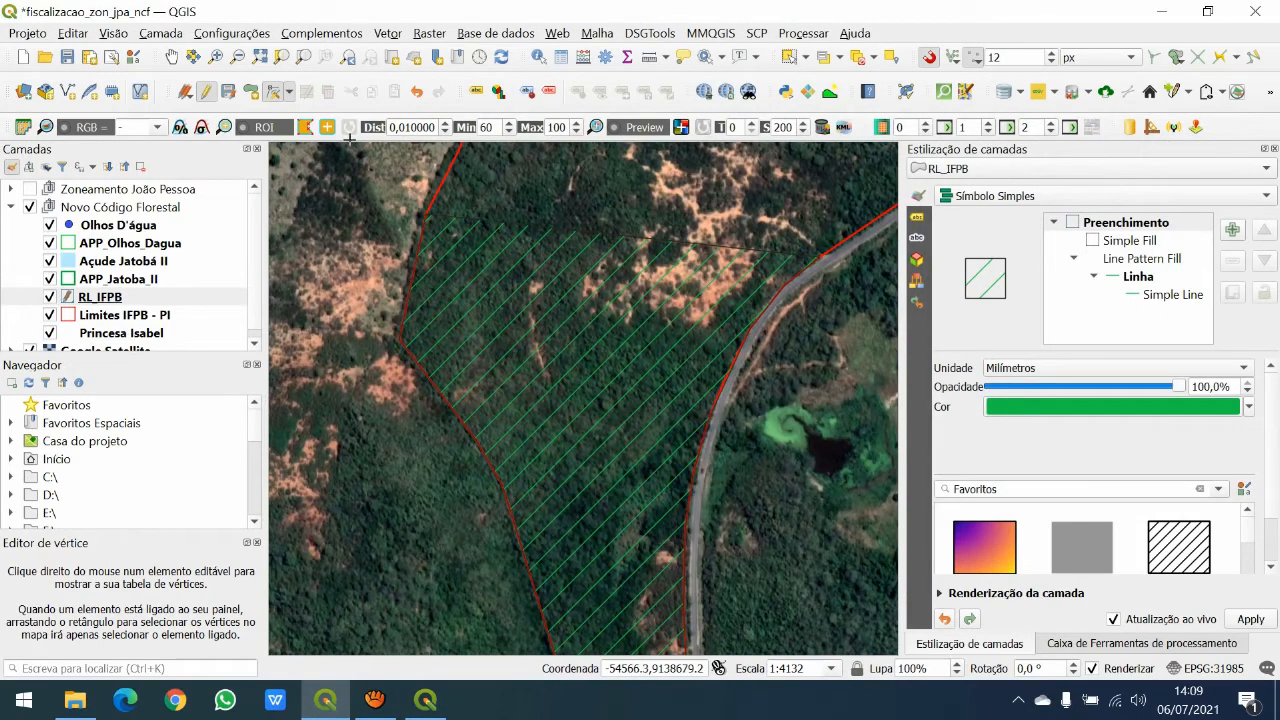
key("Up")
key("Right")
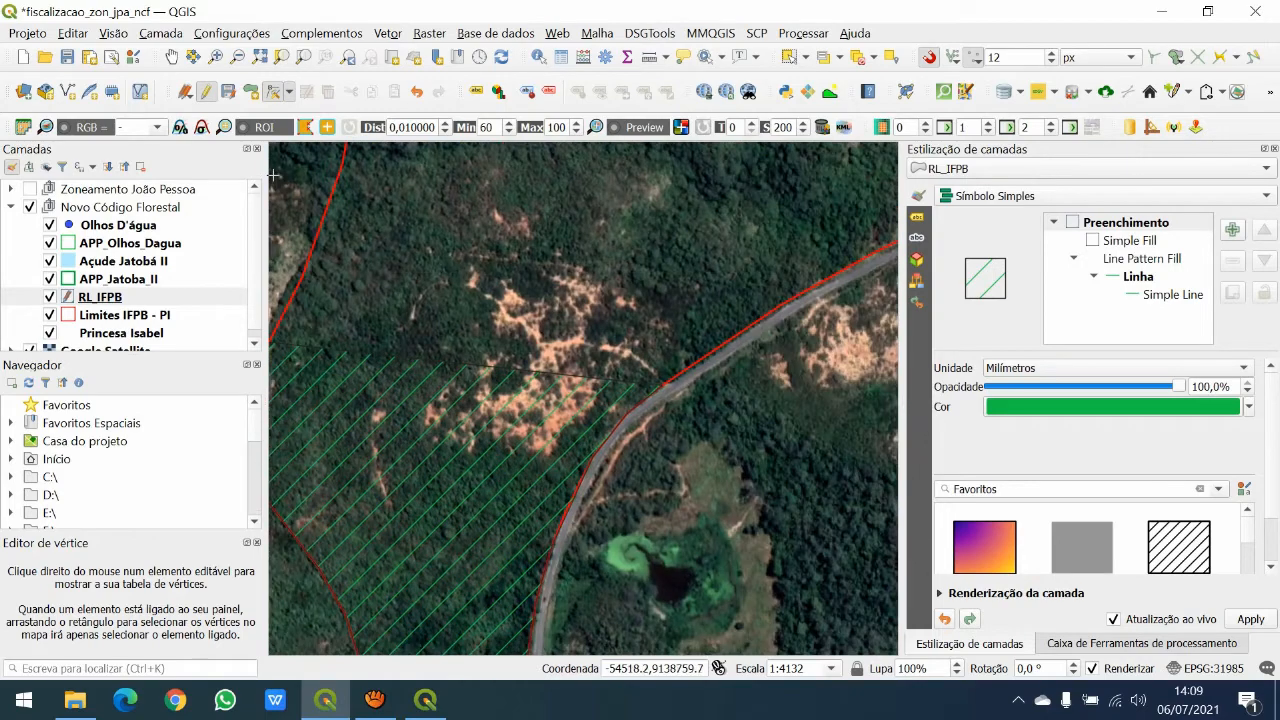
key("Left")
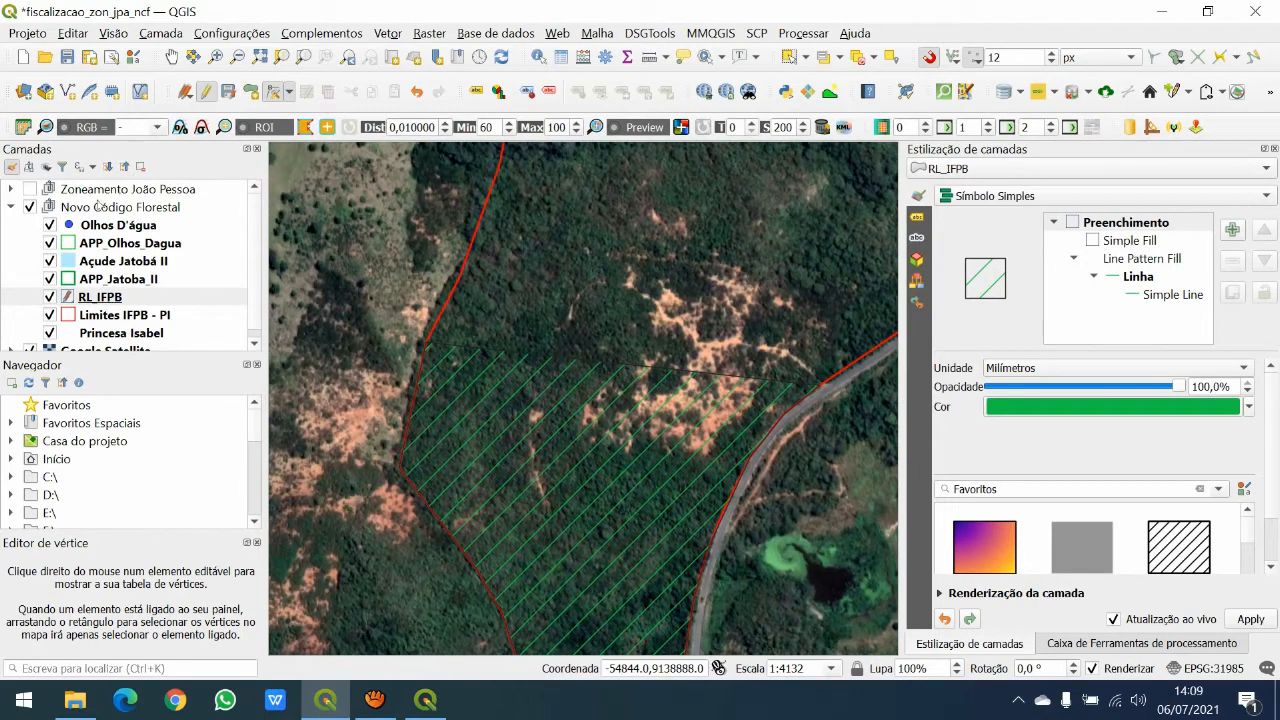
left_click(101, 297)
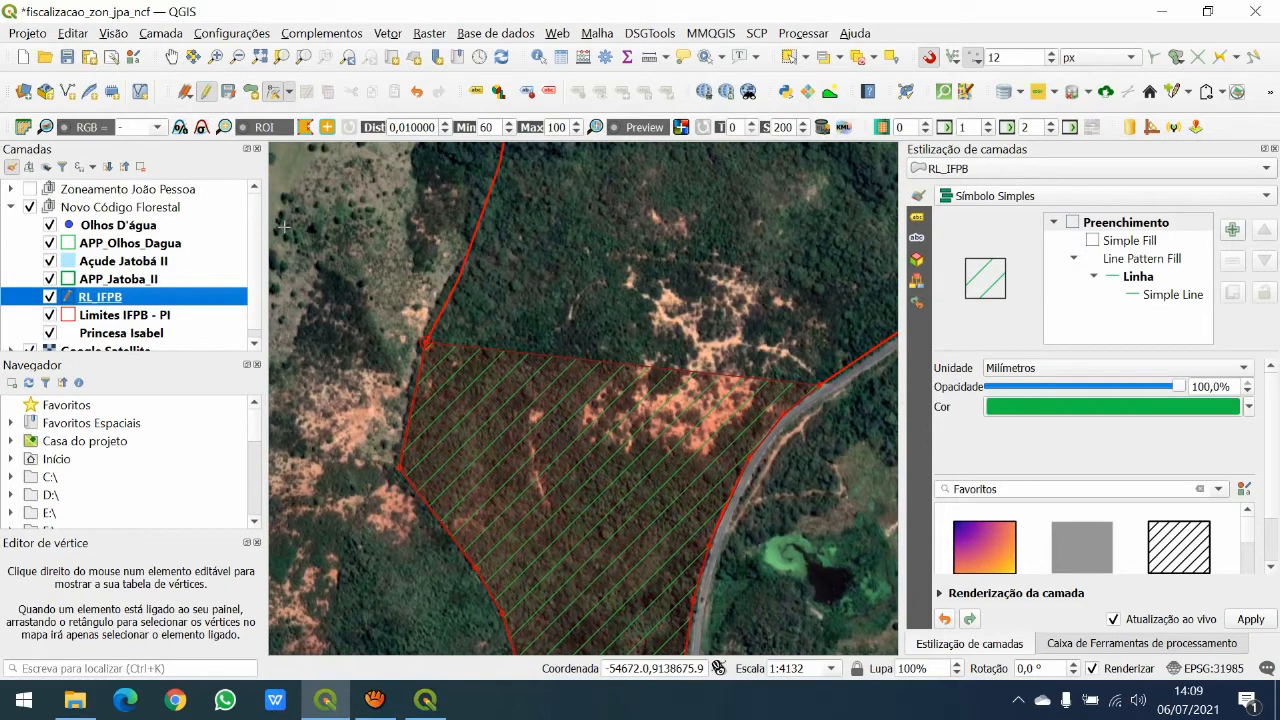
left_click(426, 342)
left_click(459, 278)
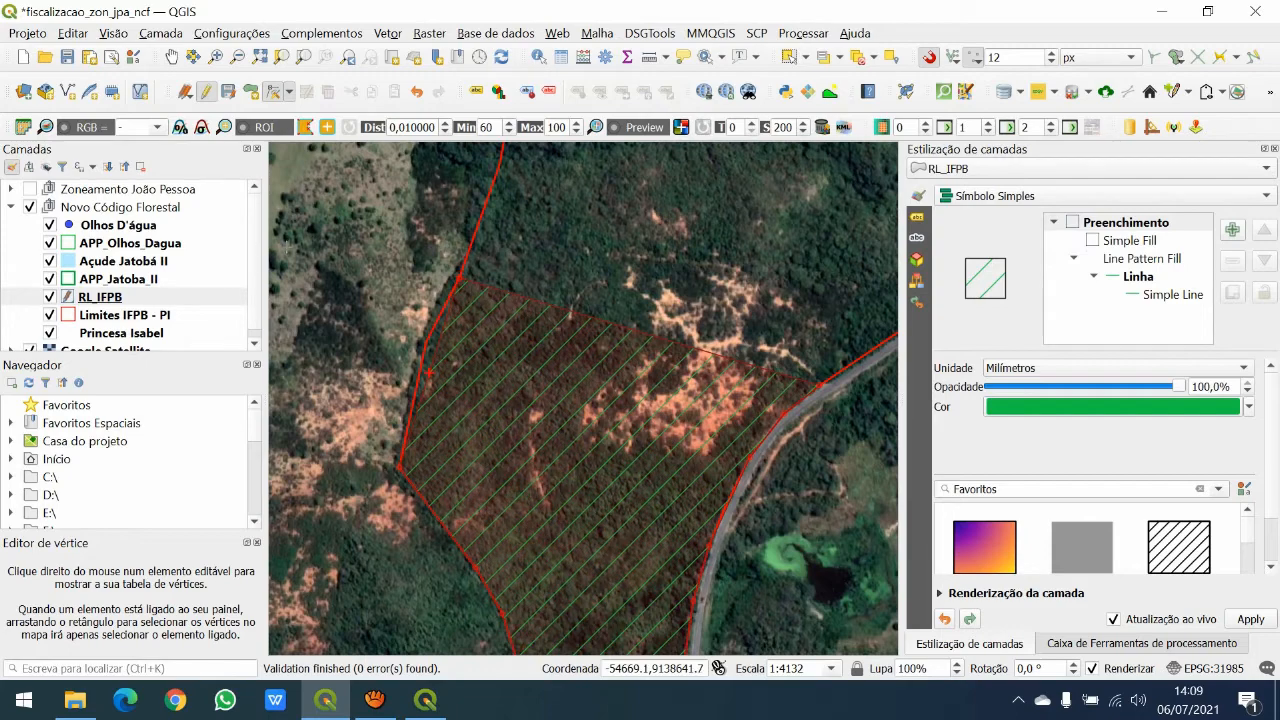
left_click(429, 373)
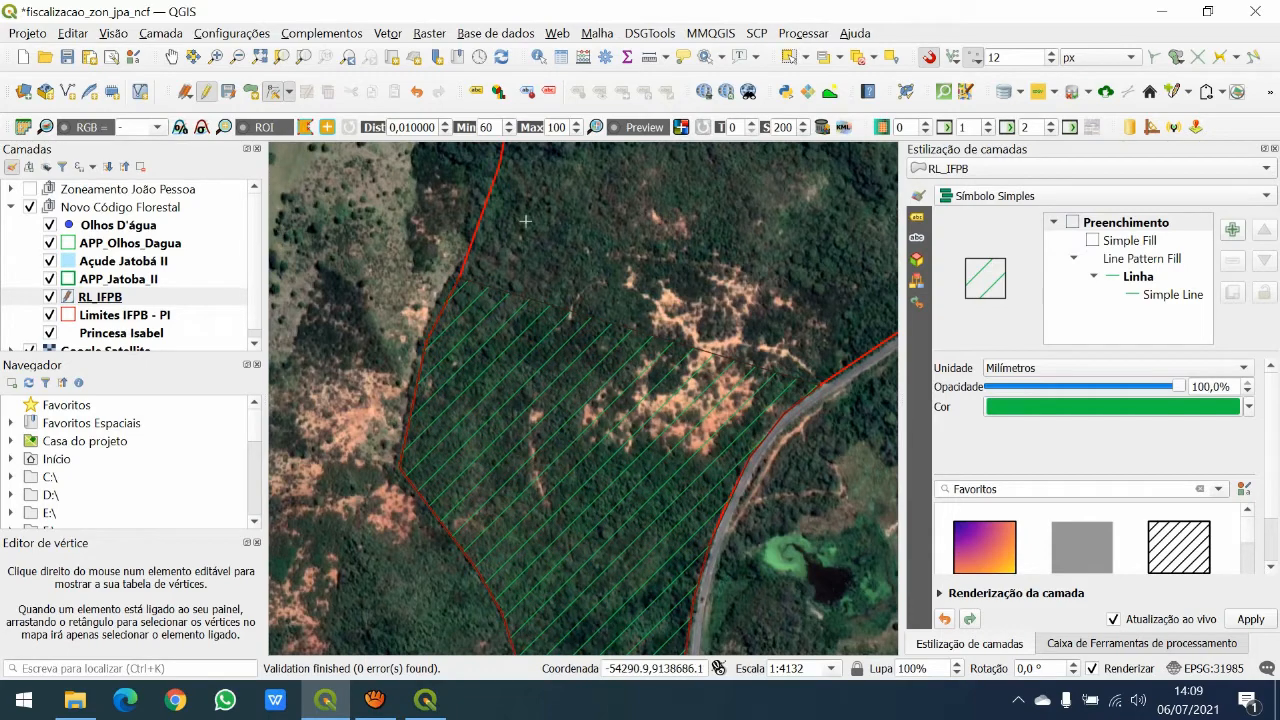
- Extend the reserve polygon's northeastern corner along the road to the next property limit vertex and inspect the roadside edge
key("Right")
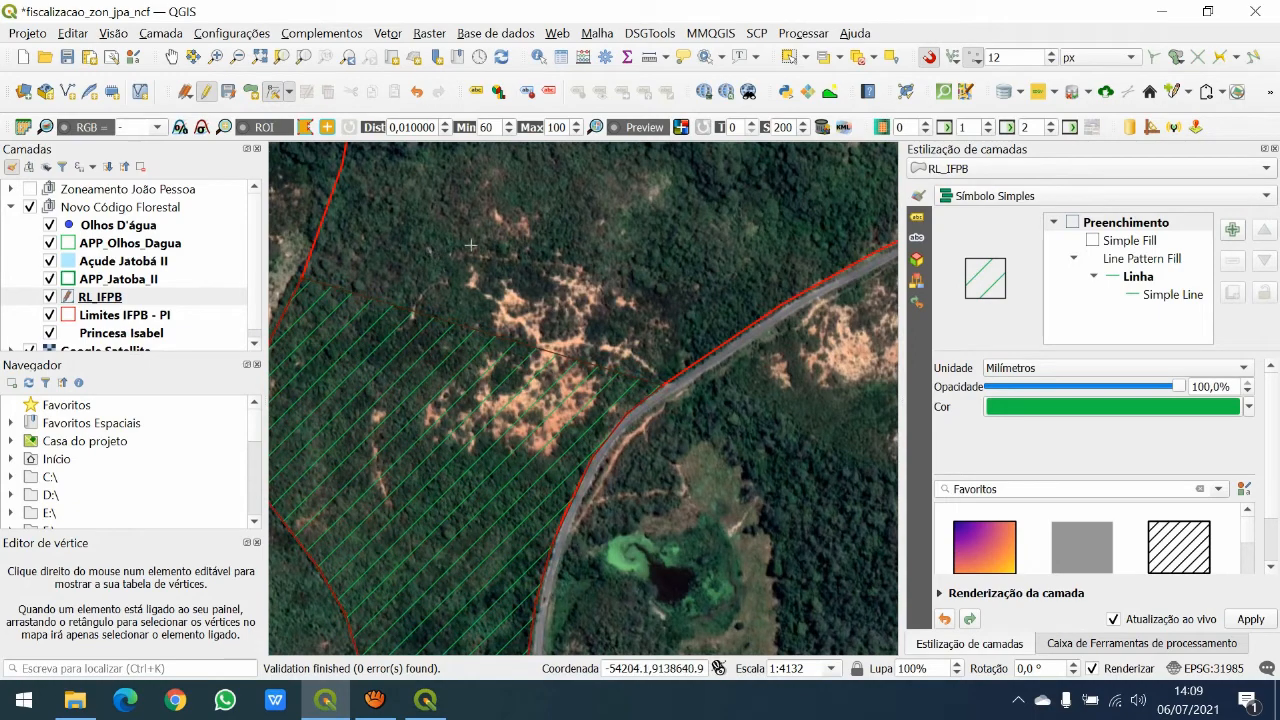
left_click(783, 305)
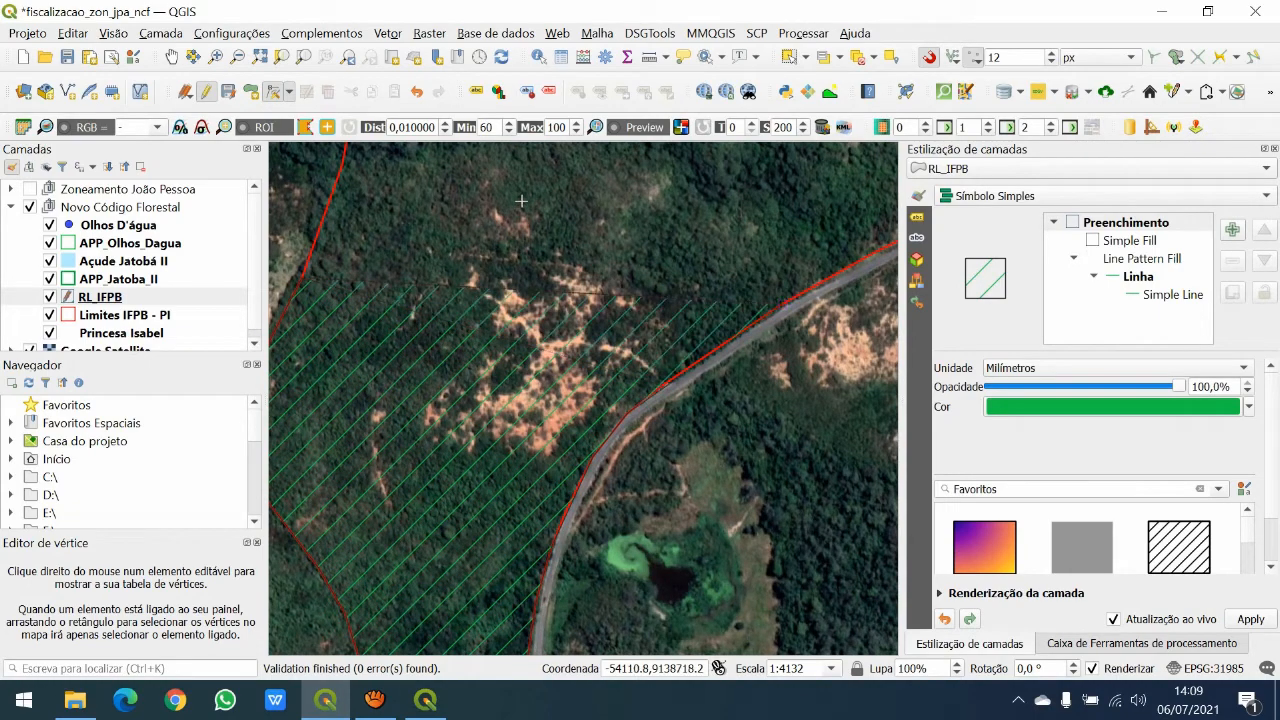
scroll(453, 272, "up", 2)
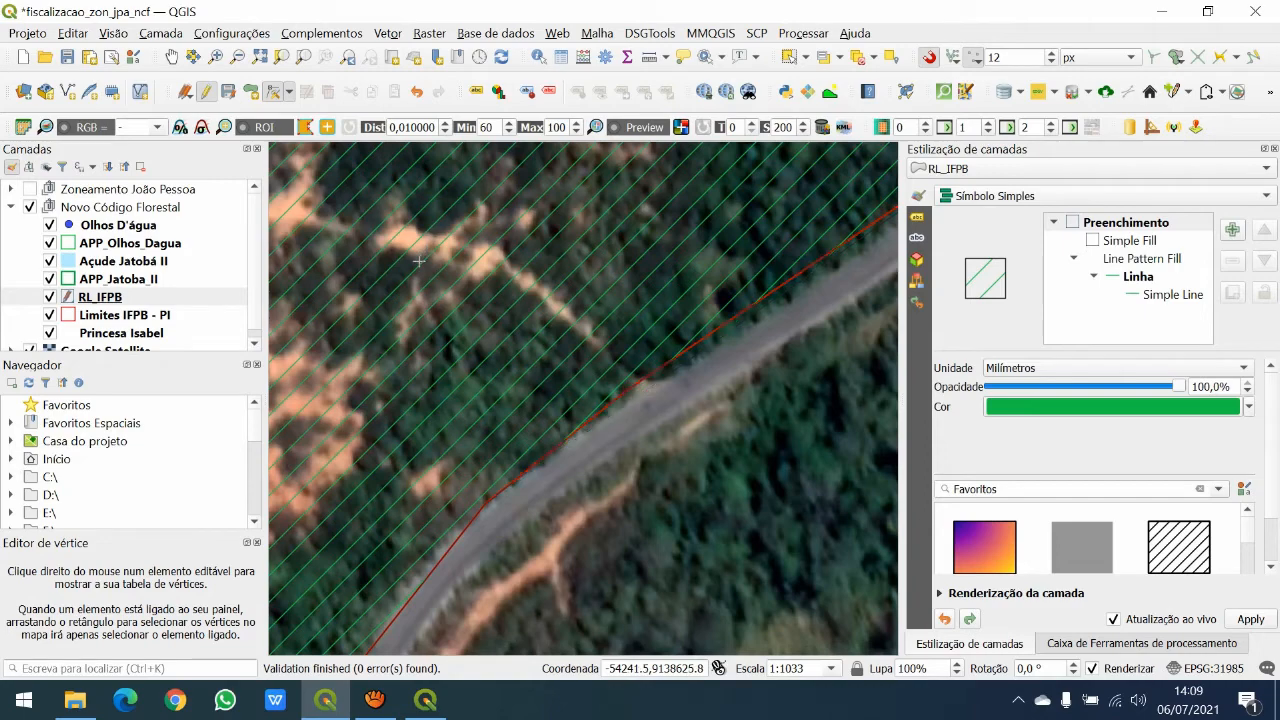
scroll(422, 261, "down", 2)
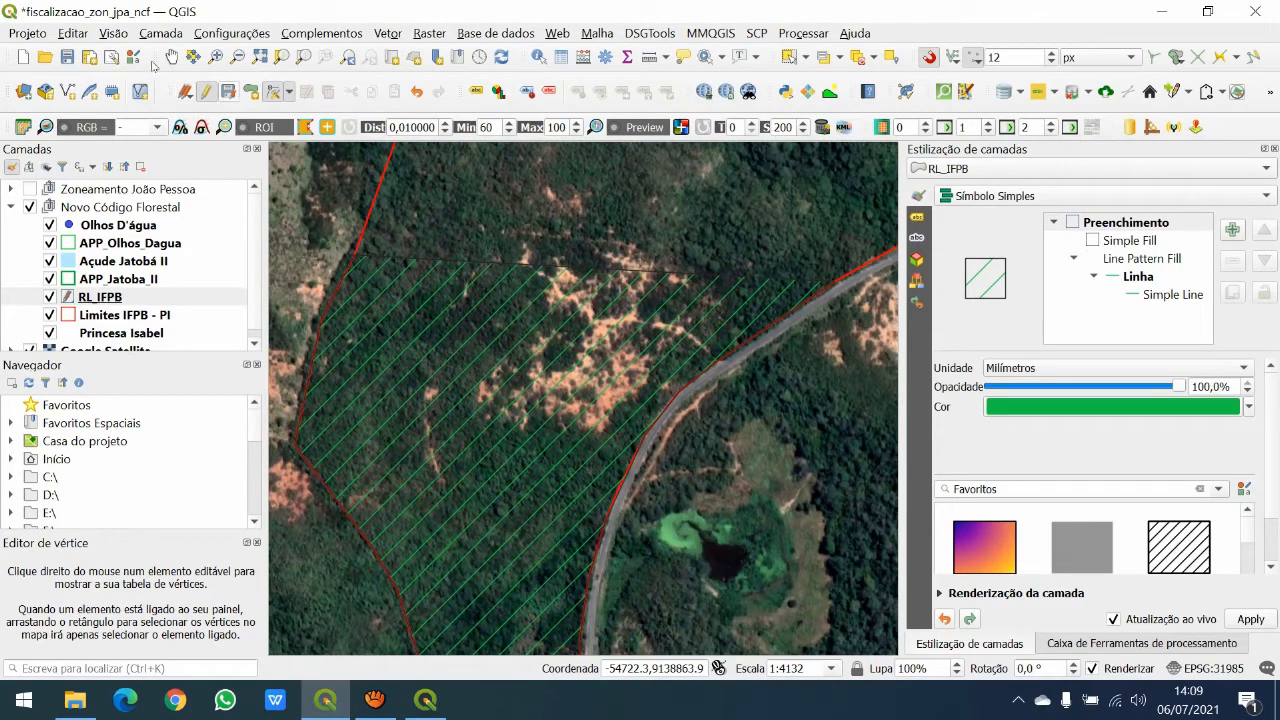
- Update the area_ha field of the enlarged RL_IFPB polygon in the field calculator using $area /10000
left_click(425, 700)
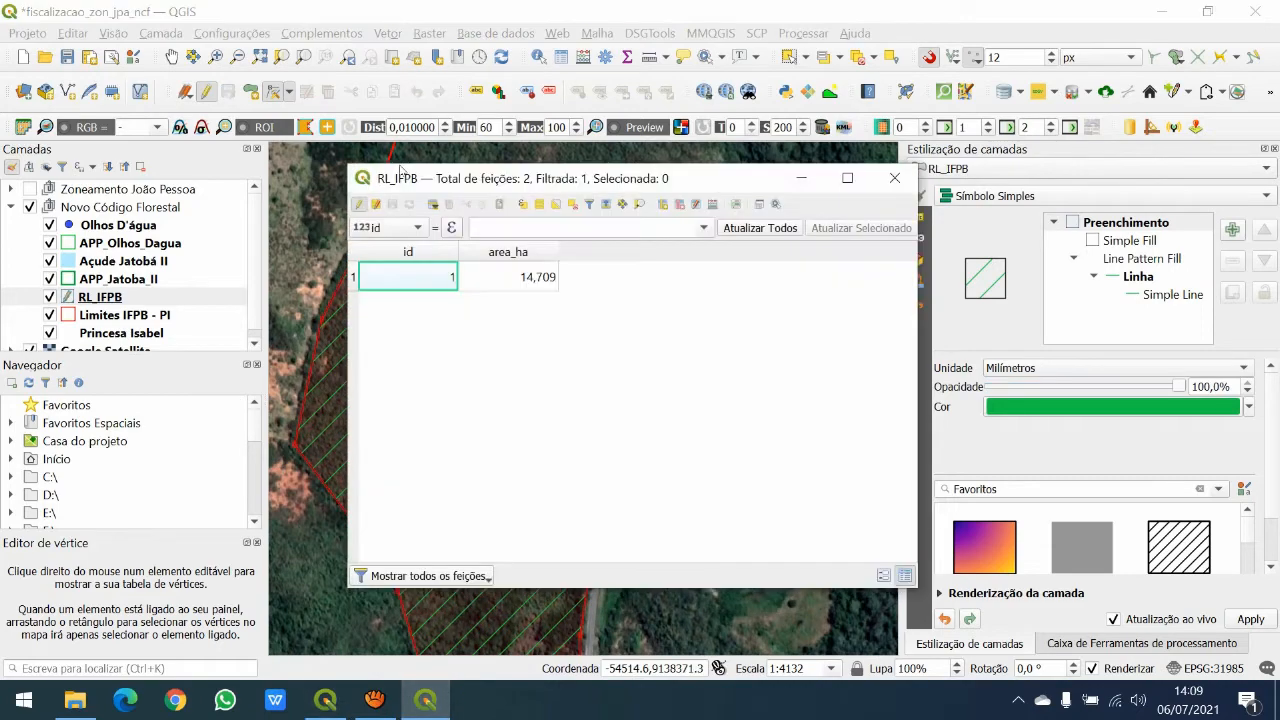
key("Tab")
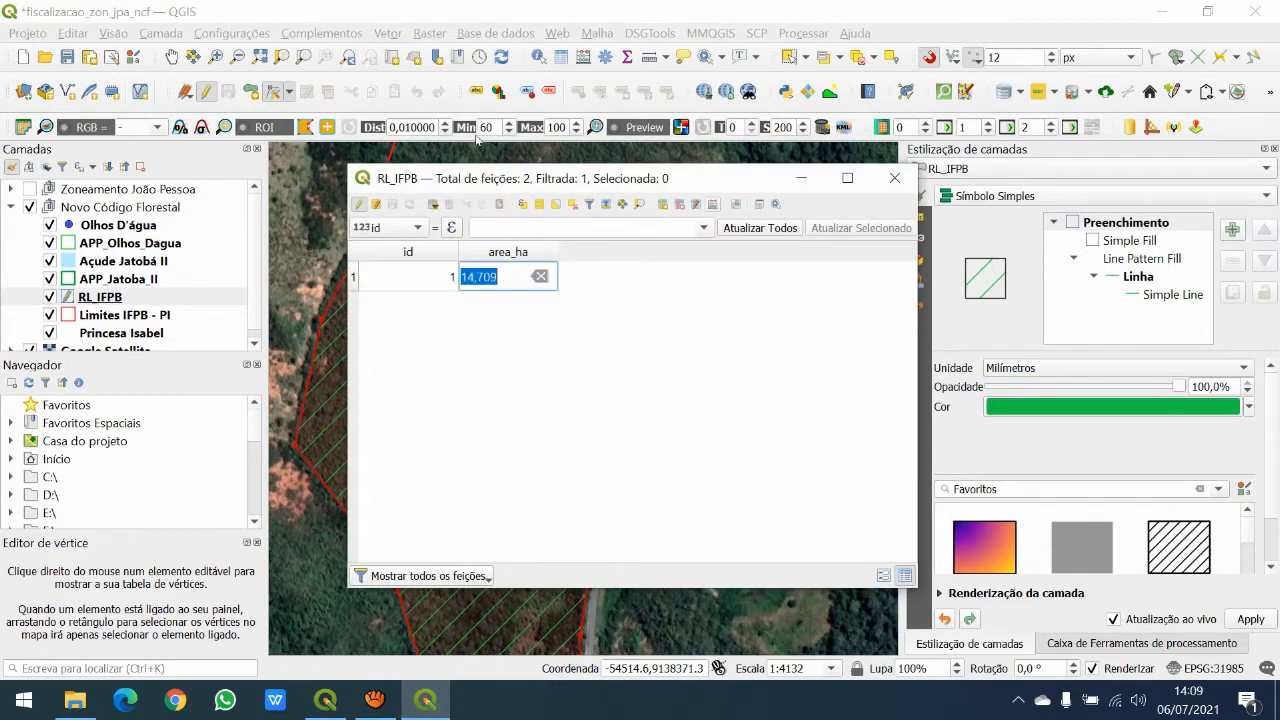
key("ctrl+i")
left_click(853, 222)
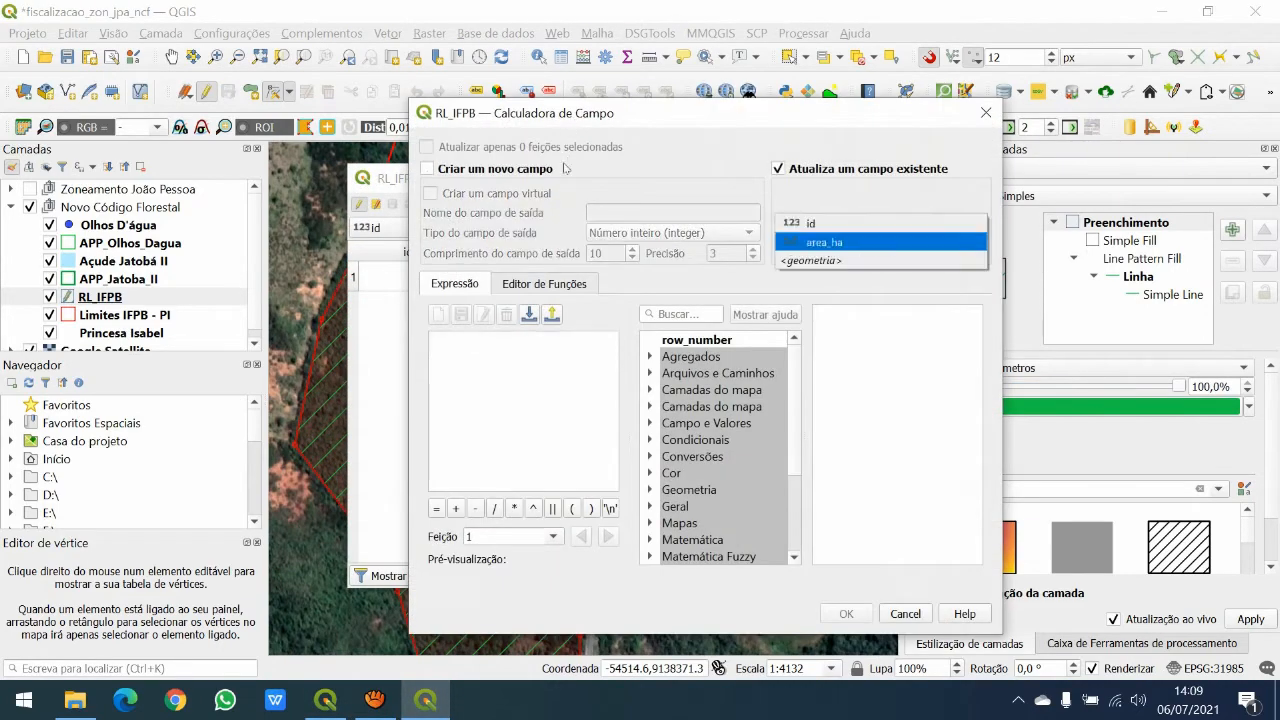
left_click(841, 242)
left_click(523, 374)
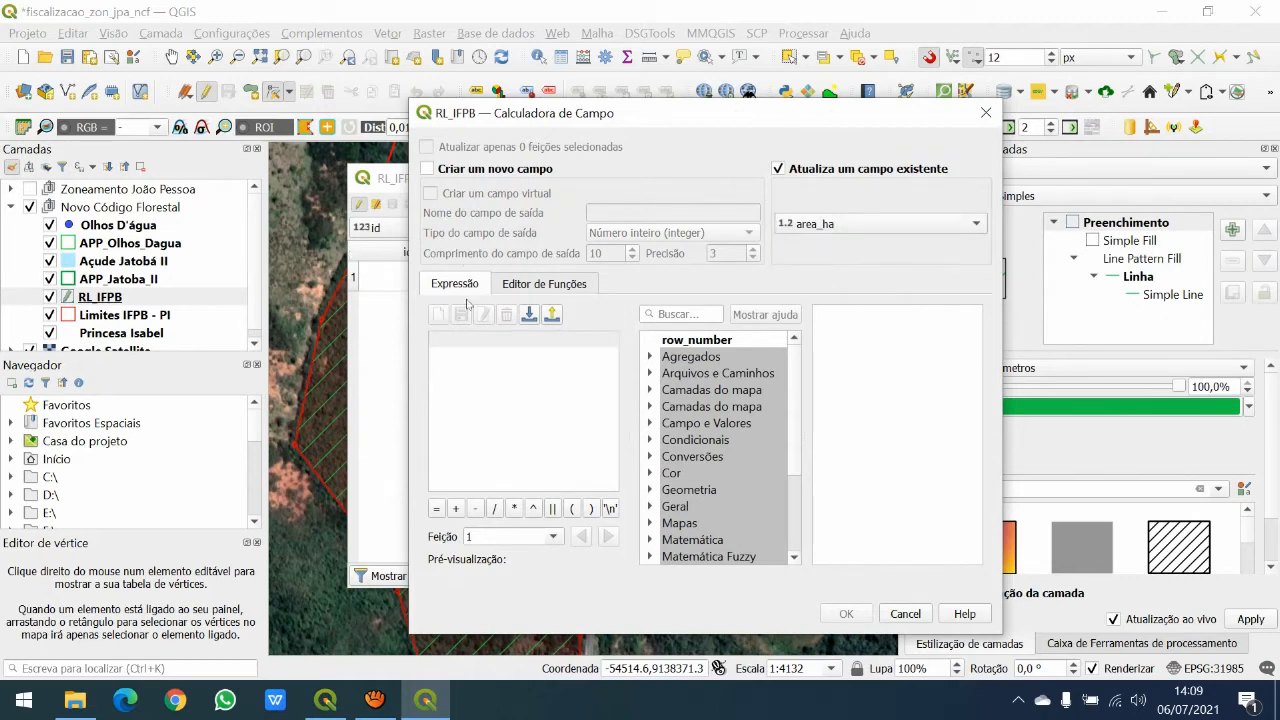
double_click(689, 489)
double_click(696, 523)
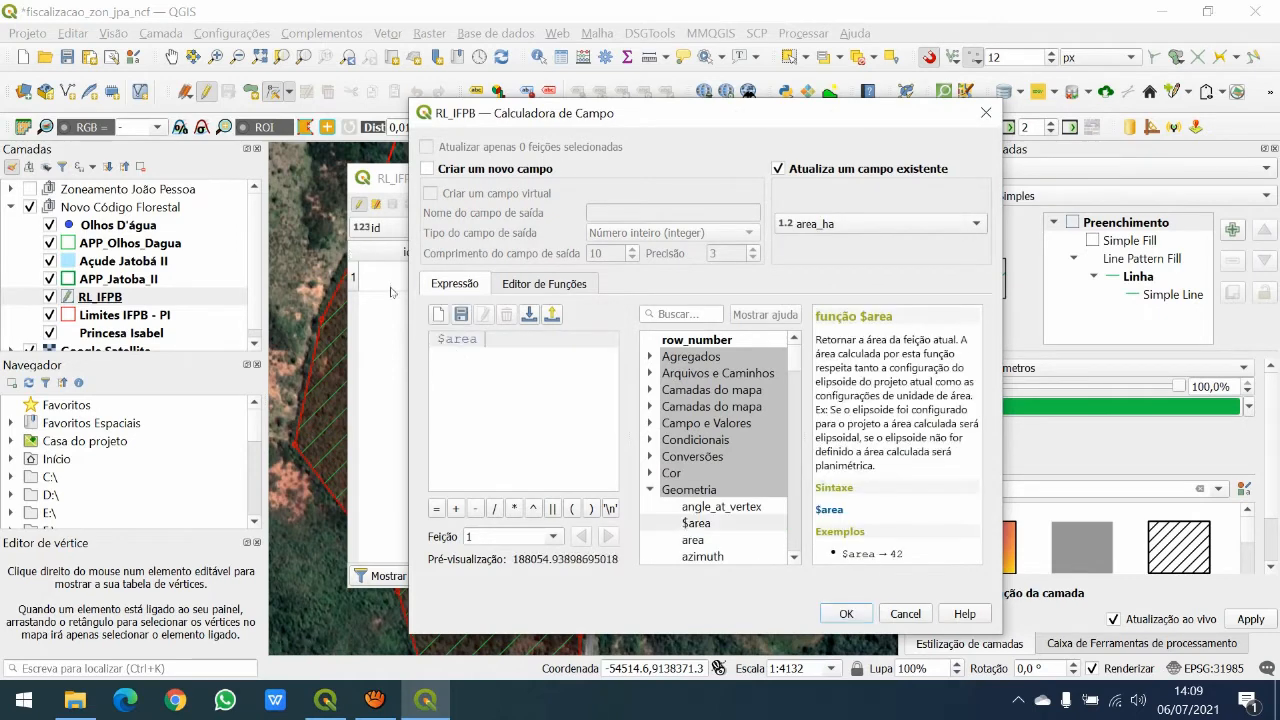
type("/10000")
left_click(846, 613)
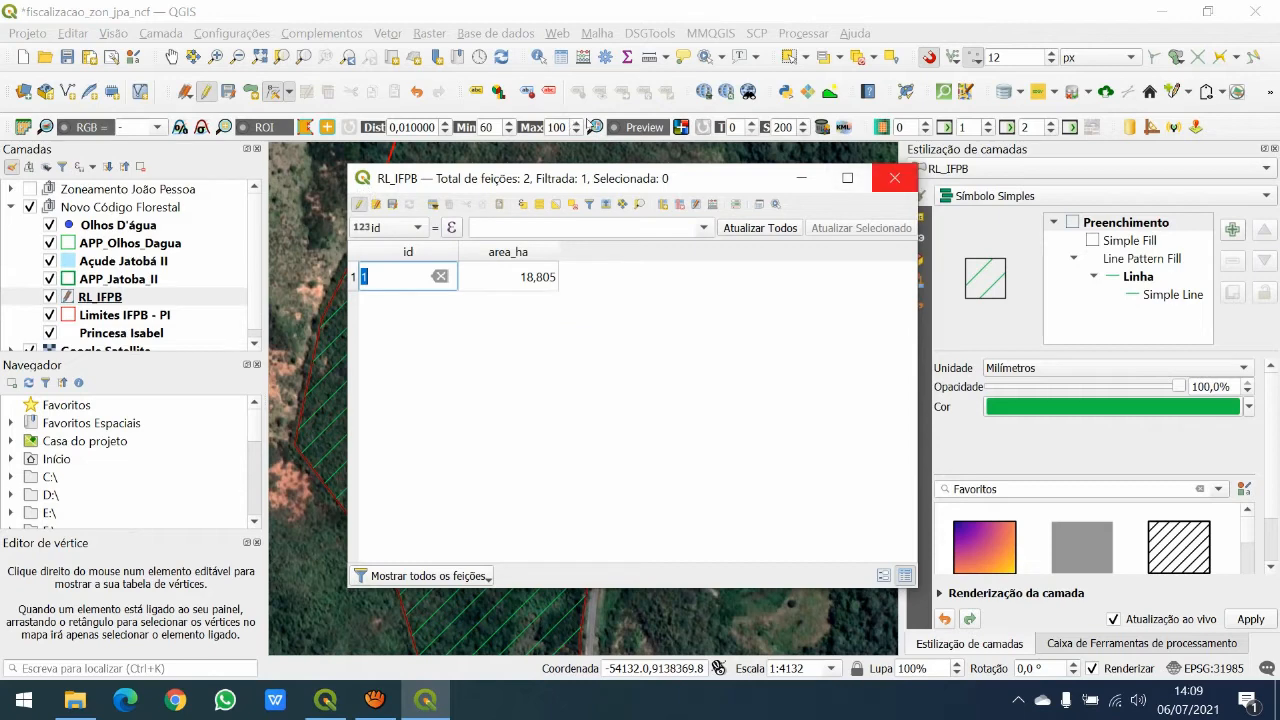
- Minimize the attribute table and pull the polygon's northeastern corner back to the previous roadside vertex
left_click(801, 178)
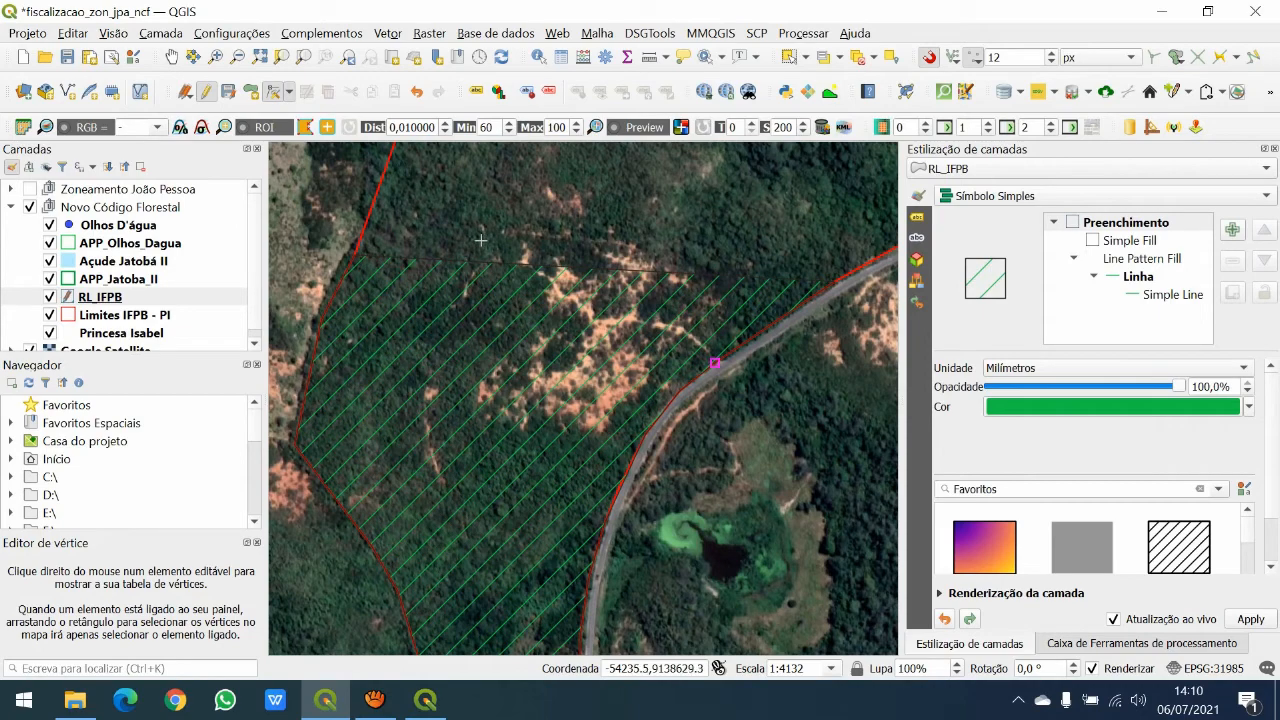
key("Delete")
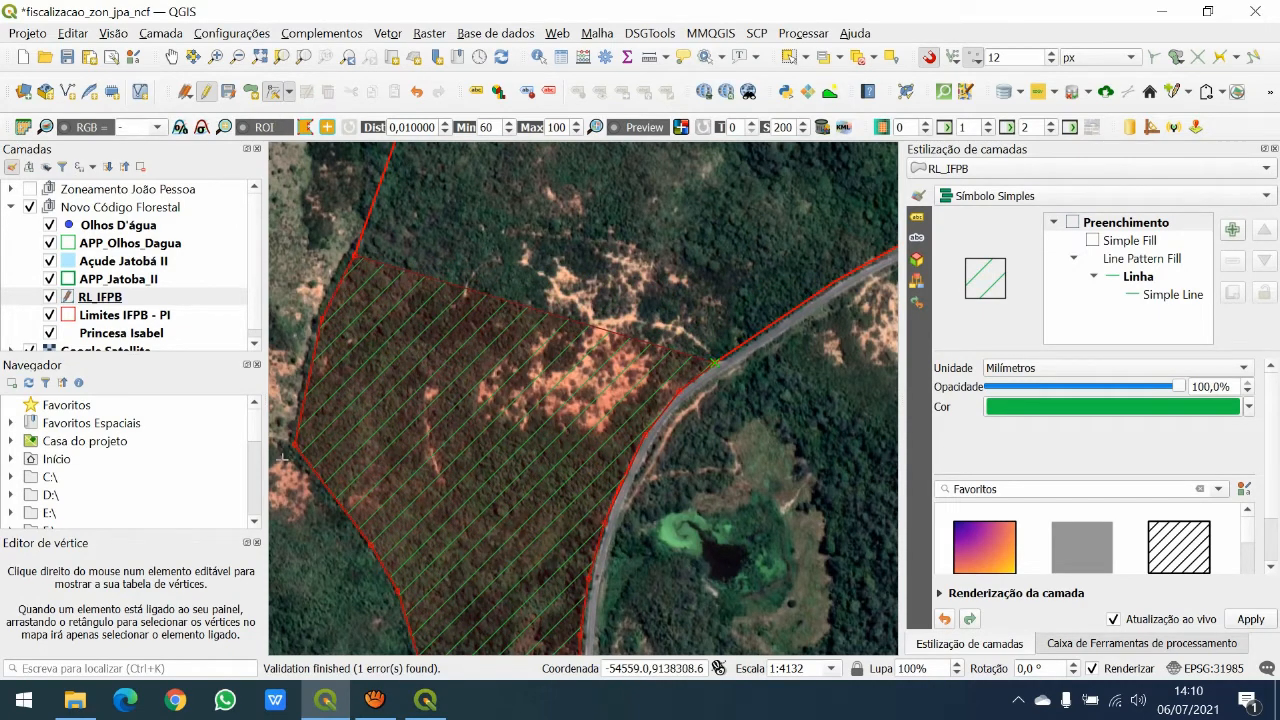
- Reopen the RL_IFPB attribute table and recalculate the existing area_ha field with the expression $area /10000
key("F6")
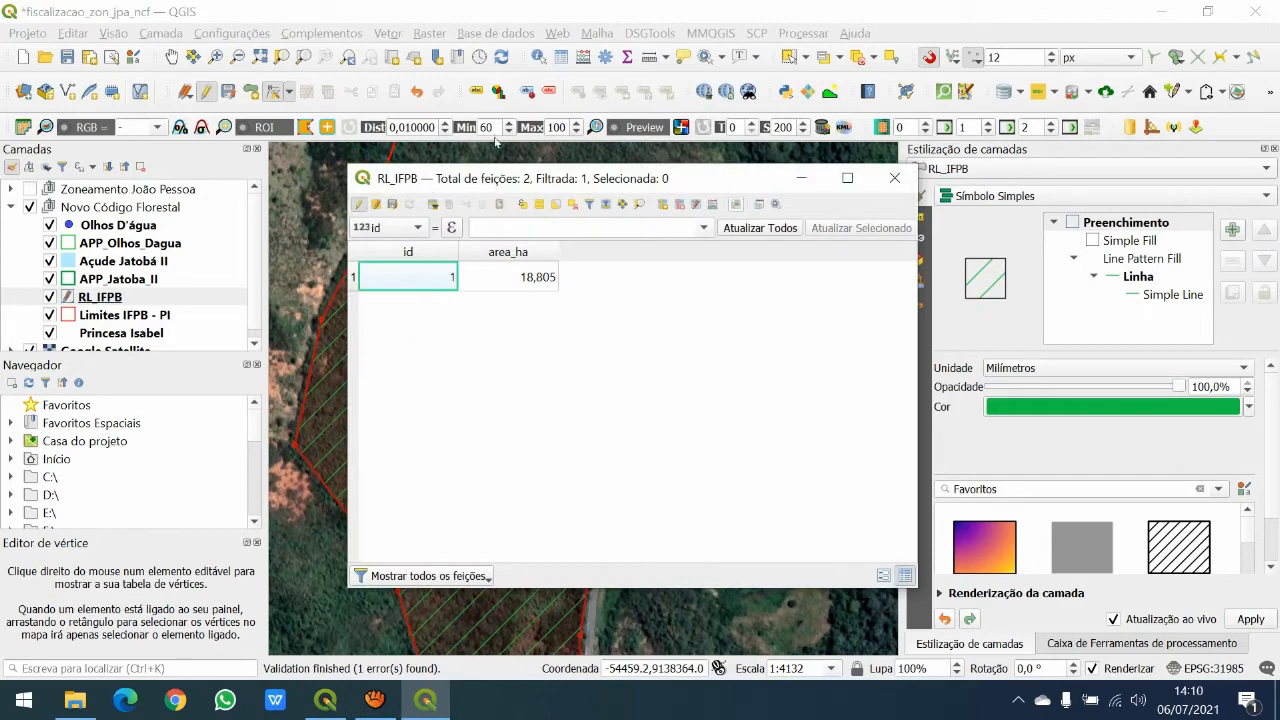
left_click(392, 204)
key("ctrl+i")
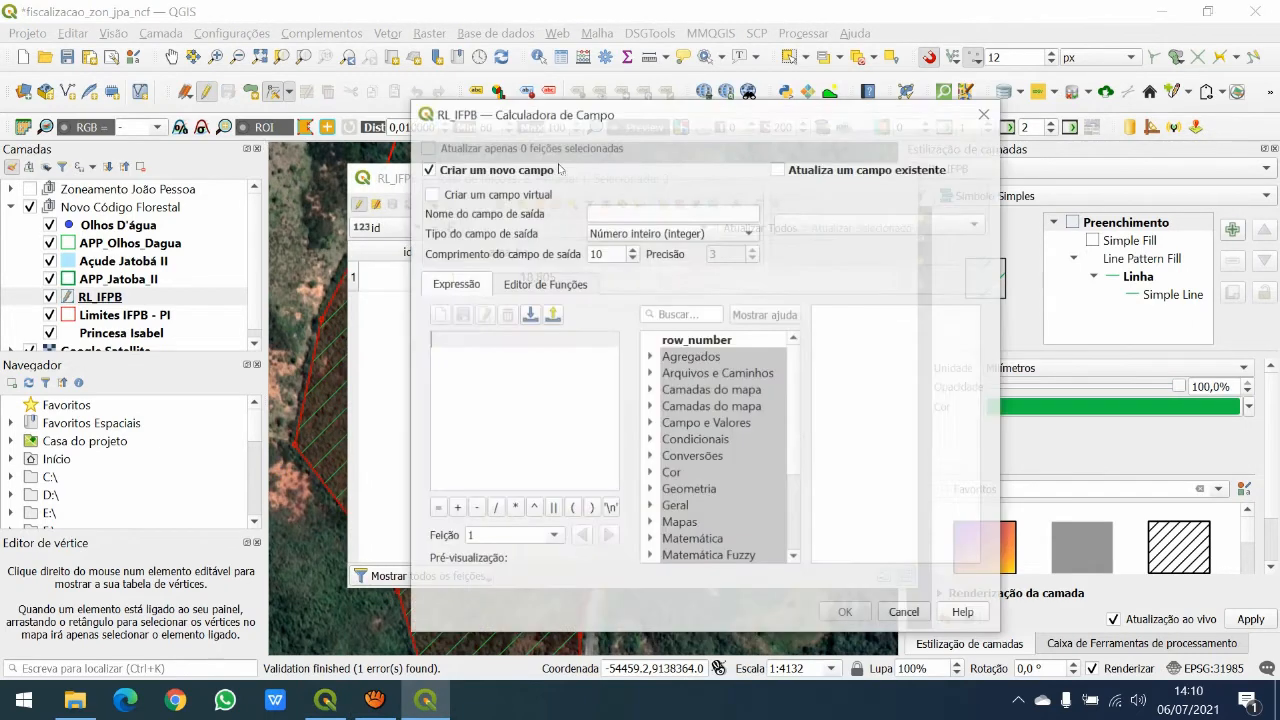
left_click(836, 169)
left_click(828, 223)
left_click(822, 243)
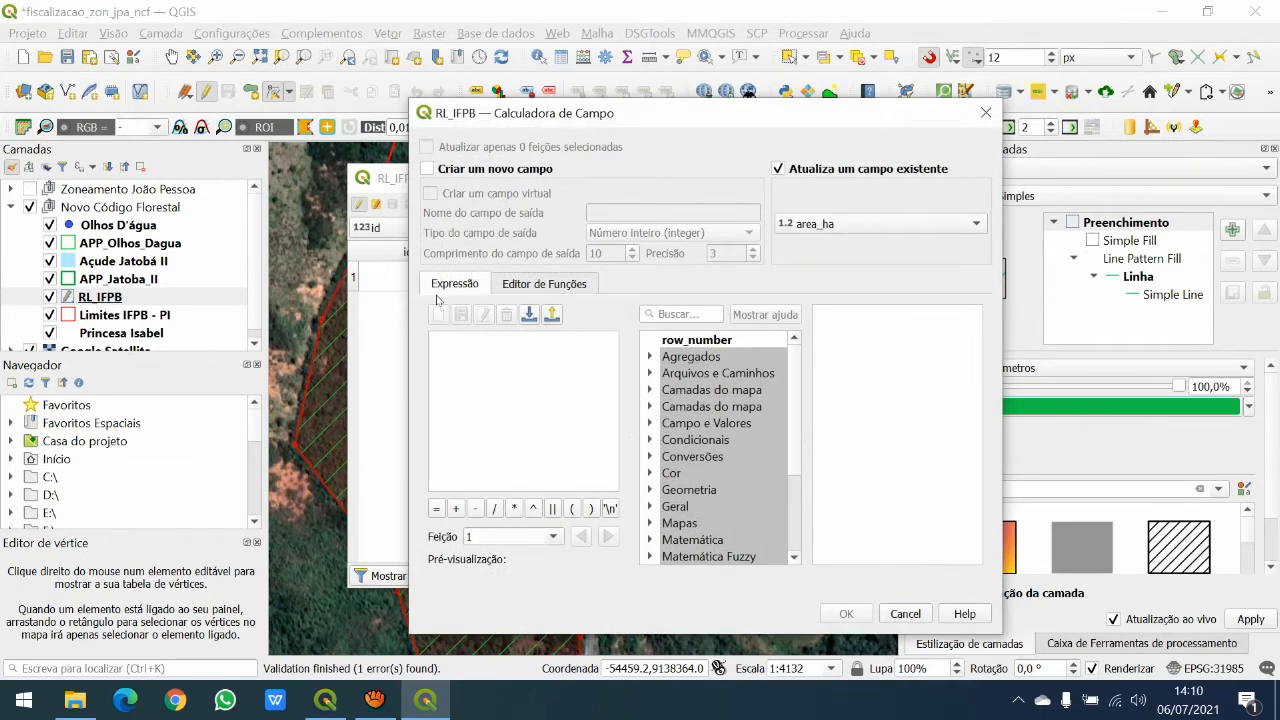
left_click(650, 489)
double_click(695, 523)
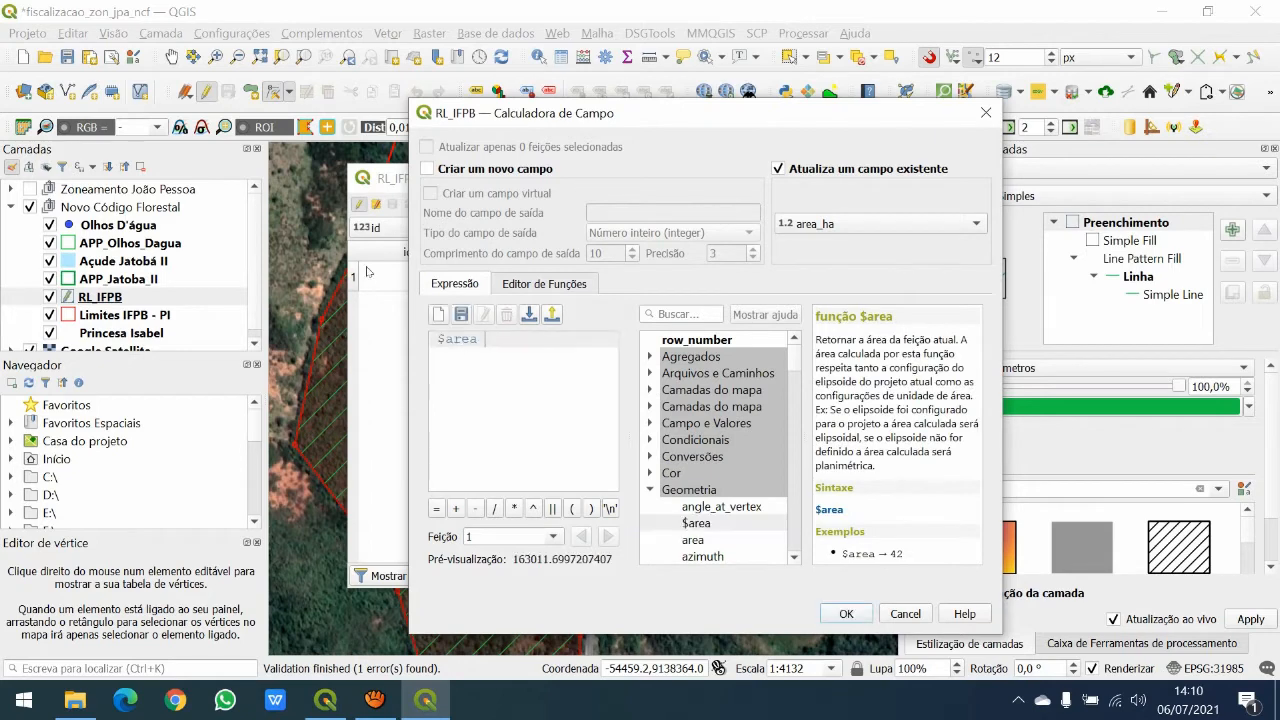
type("/10000")
left_click(846, 614)
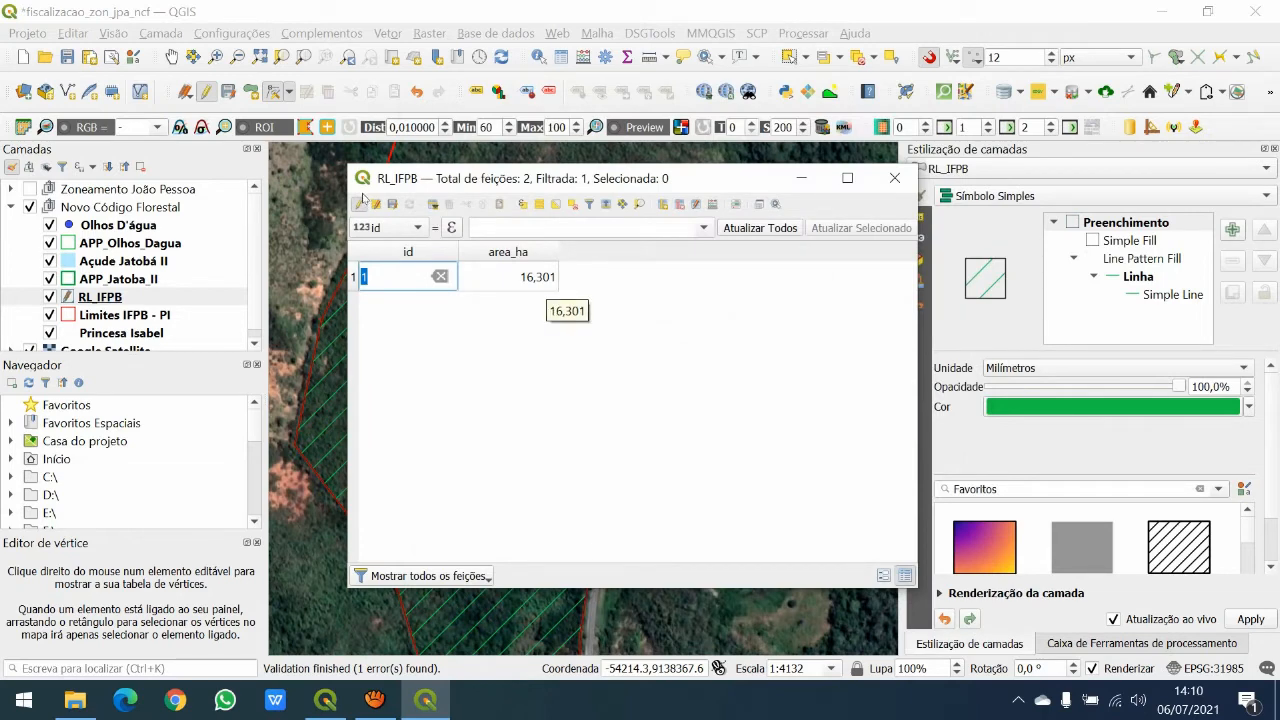
- Add a new decimal field named area_total to the RL_IFPB attribute table
left_click(392, 203)
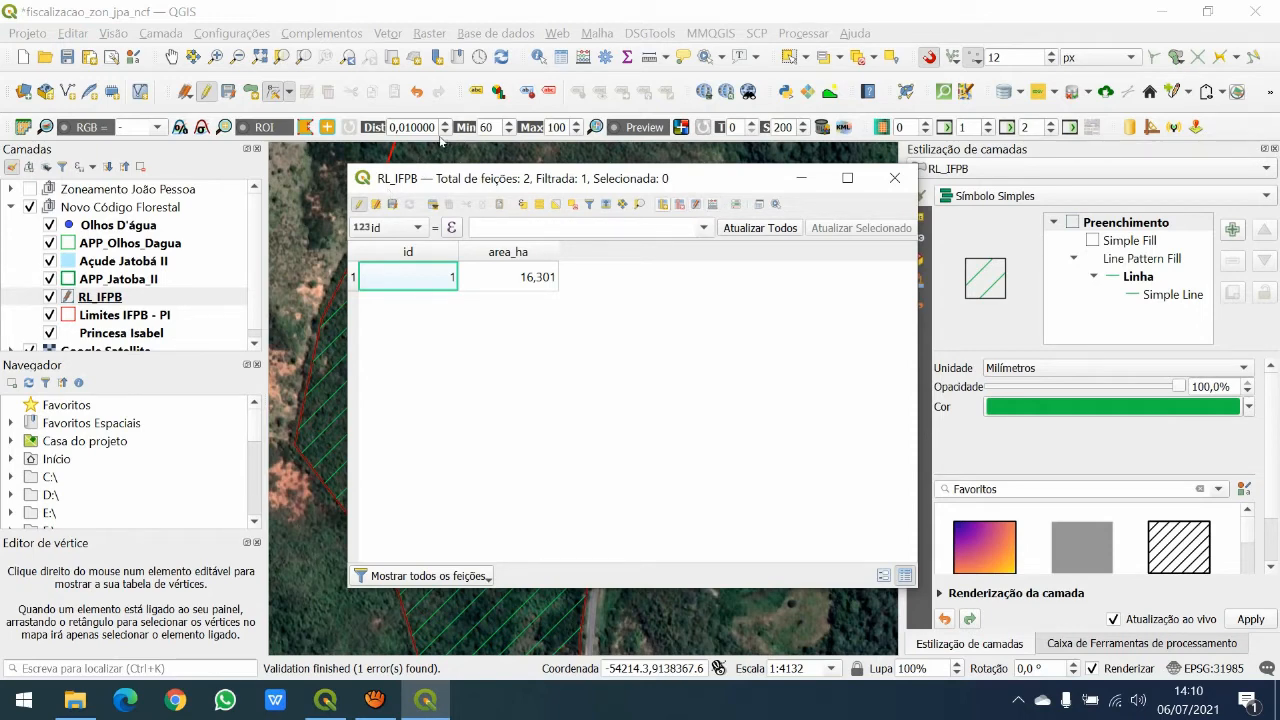
key("ctrl+w")
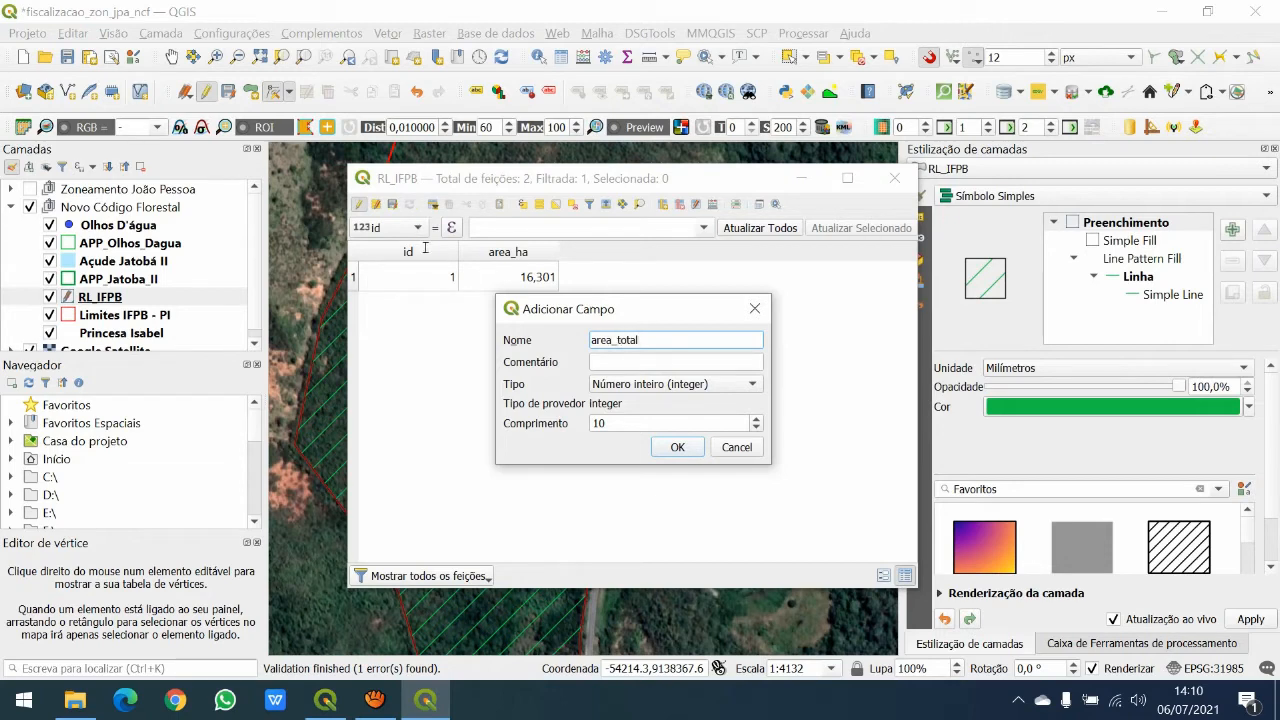
left_click(640, 384)
left_click(645, 420)
left_click(668, 468)
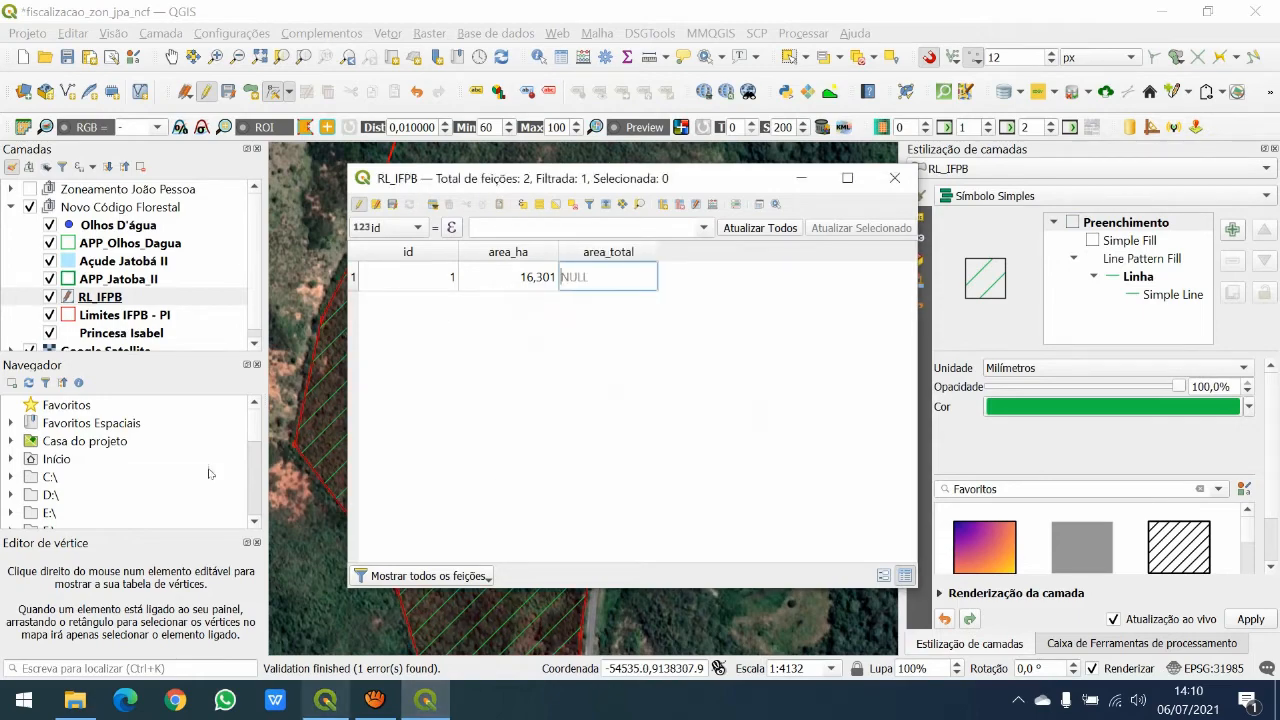
- Check the area_ha and area_RL values in the Limites IFPB - PI attribute table and close it
left_click(112, 315)
right_click(112, 315)
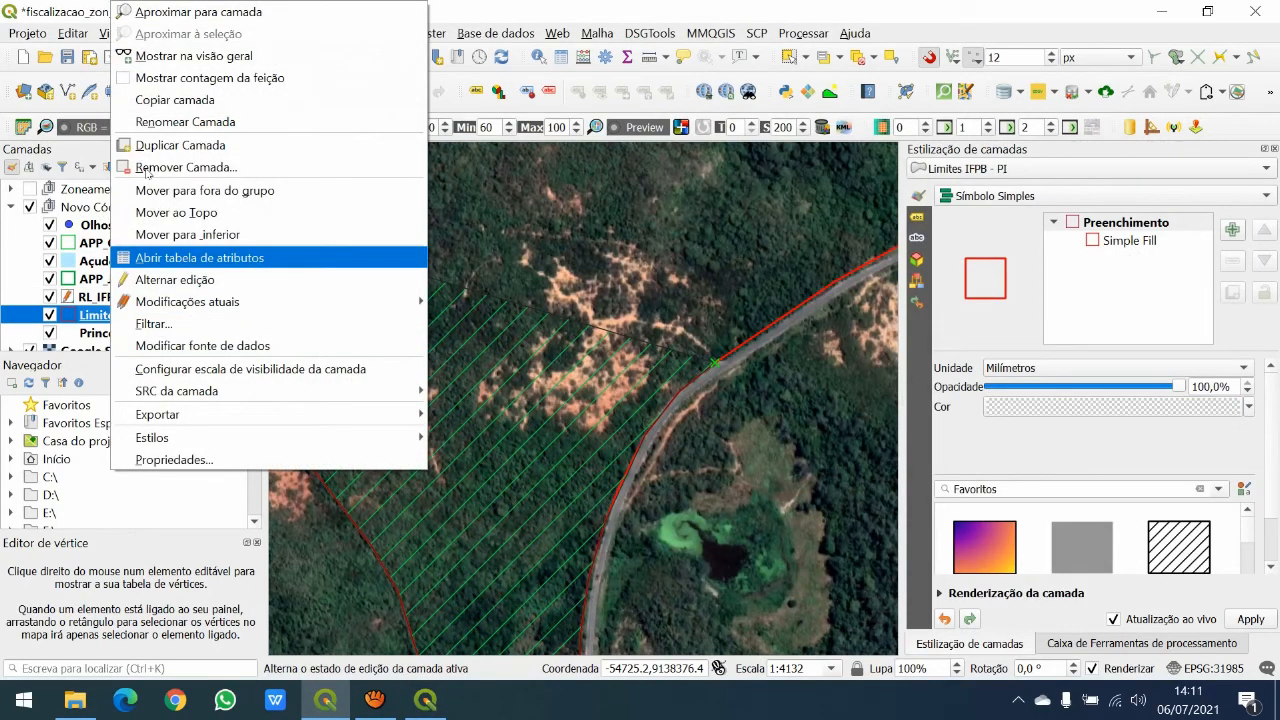
left_click(190, 257)
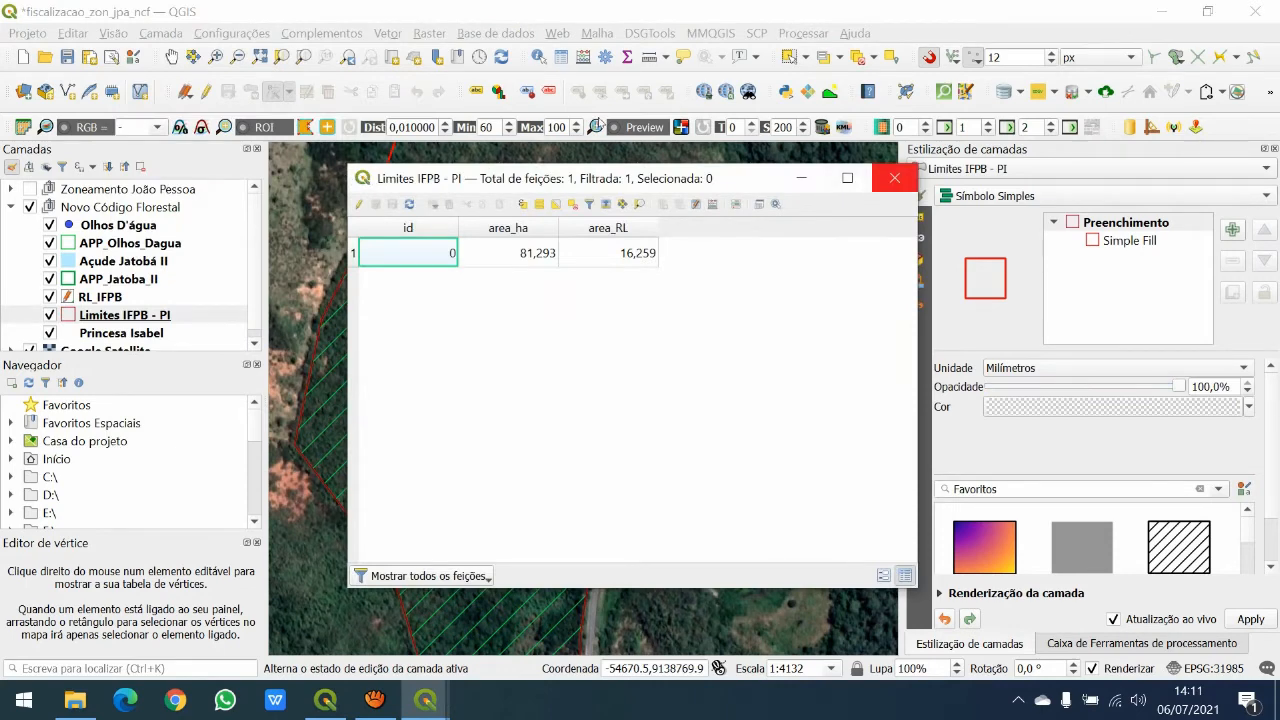
left_click(894, 178)
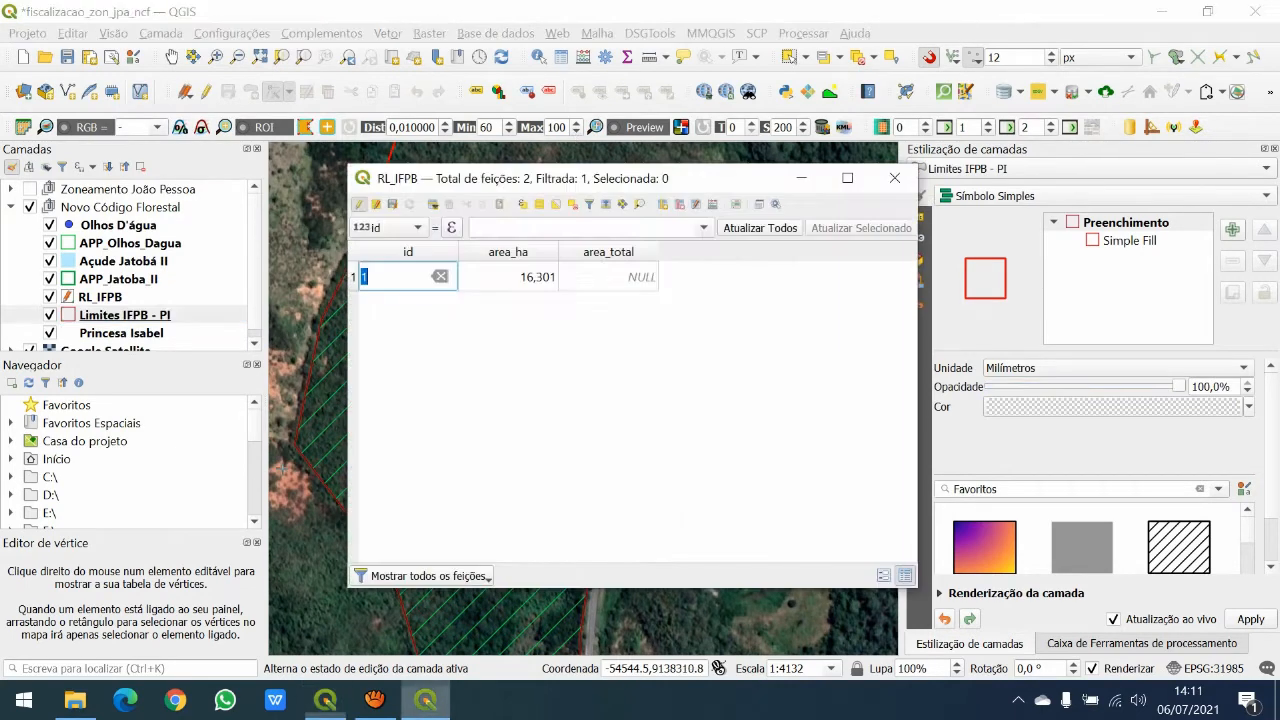
- Enter 81,3 as the area_total value of the polygon in the RL_IFPB attribute table
key("Tab")
type("81")
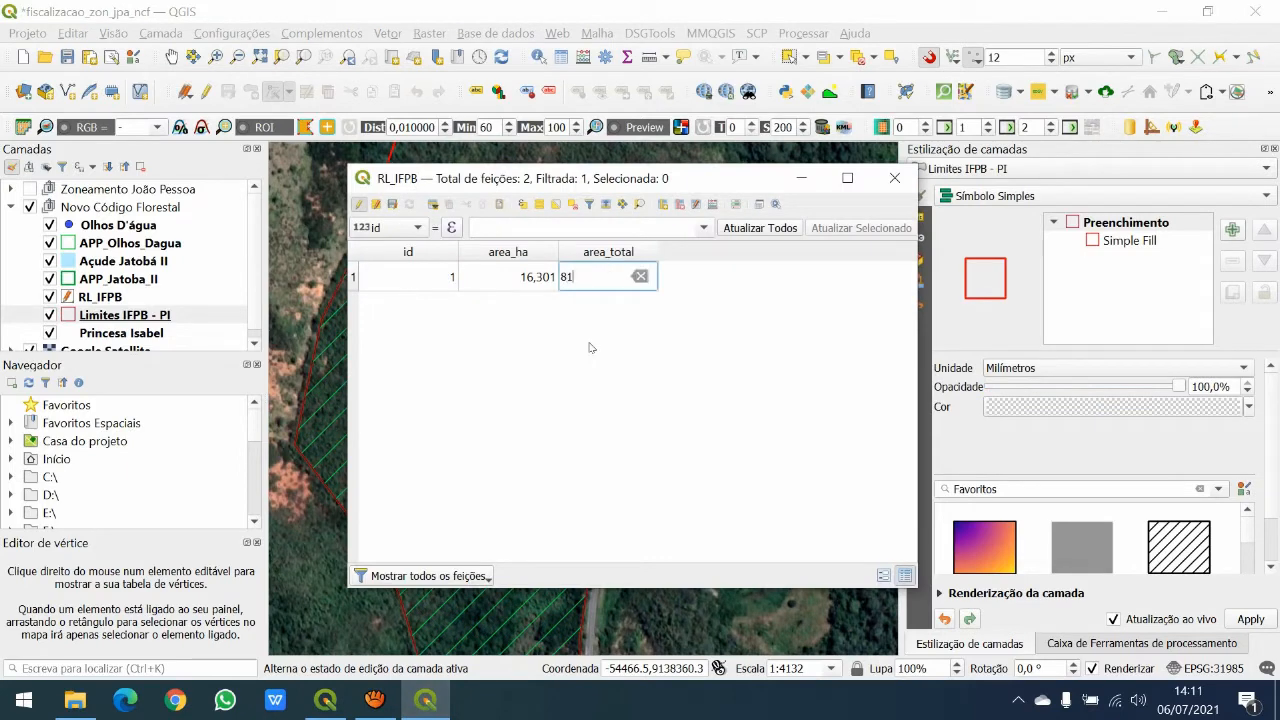
type(",3")
key("Return")
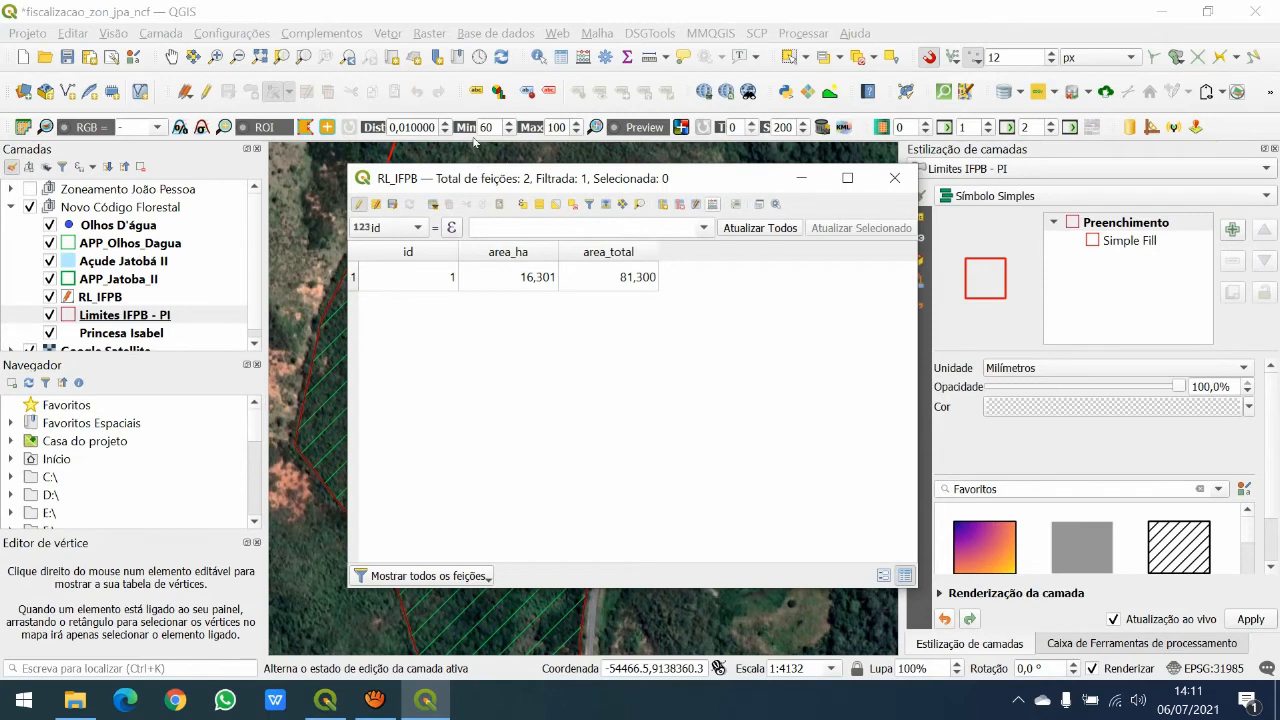
- Set up a new decimal field named area_porce for RL_IFPB in the field calculator, with length 5 and precision 2
key("ctrl+i")
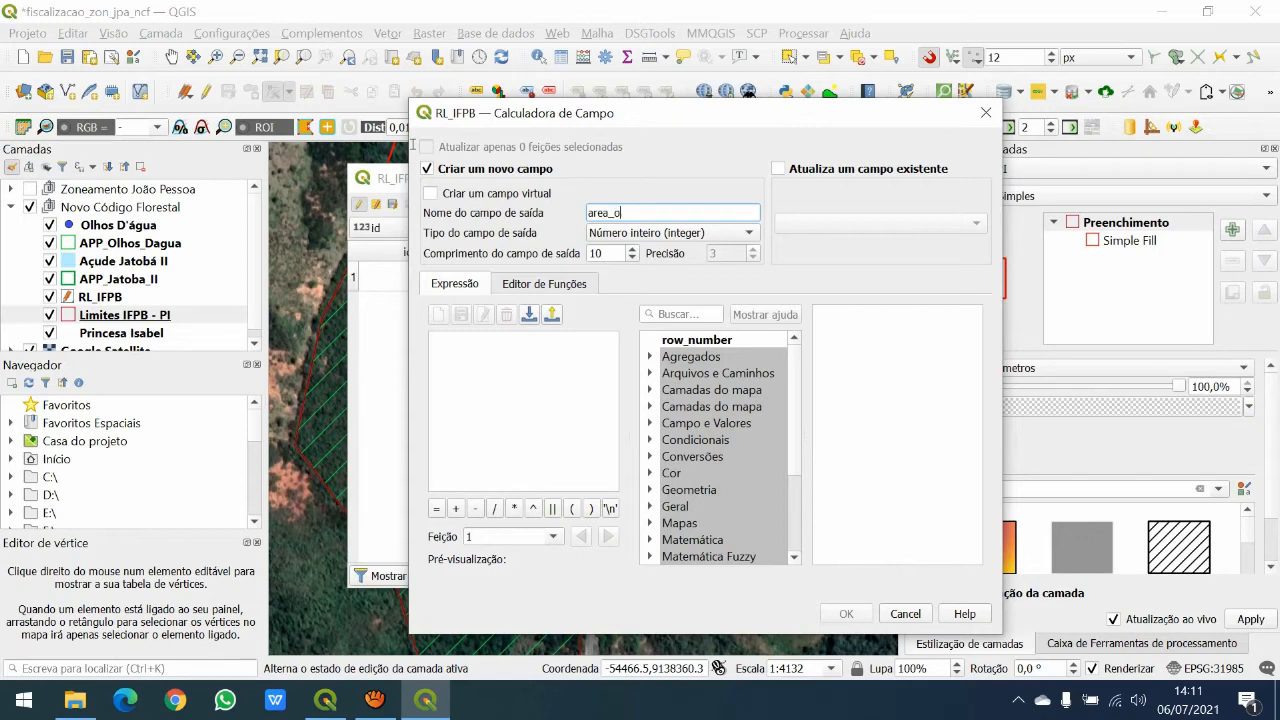
type("area_o")
key("BackSpace")
key("Tab")
key("alt+Down")
key("Down")
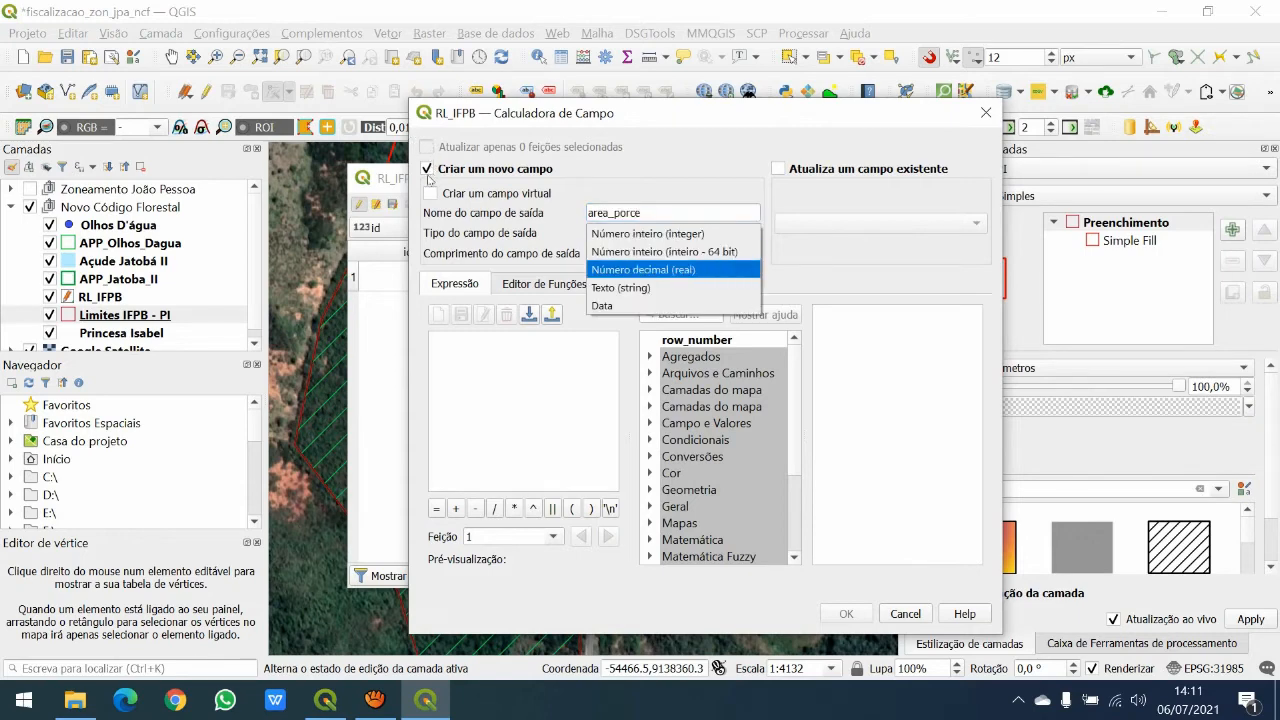
key("Return")
key("Tab")
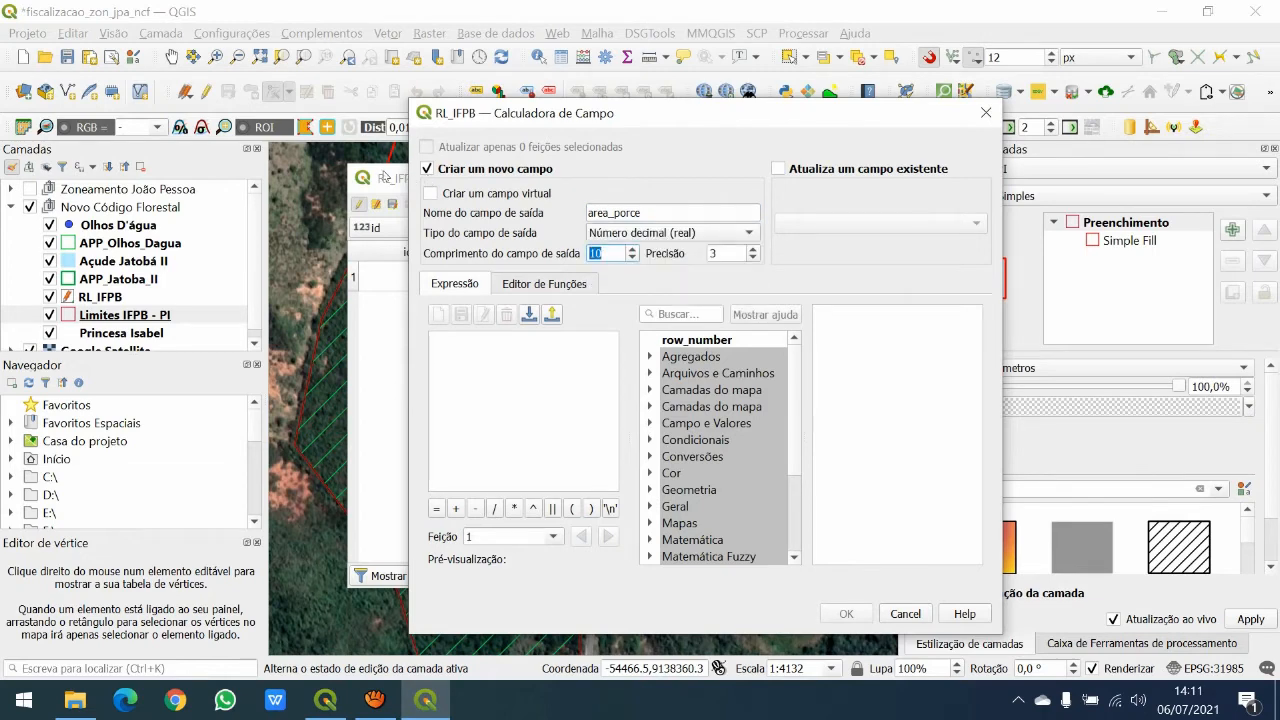
type("5")
key("Tab")
type("2")
key("Tab")
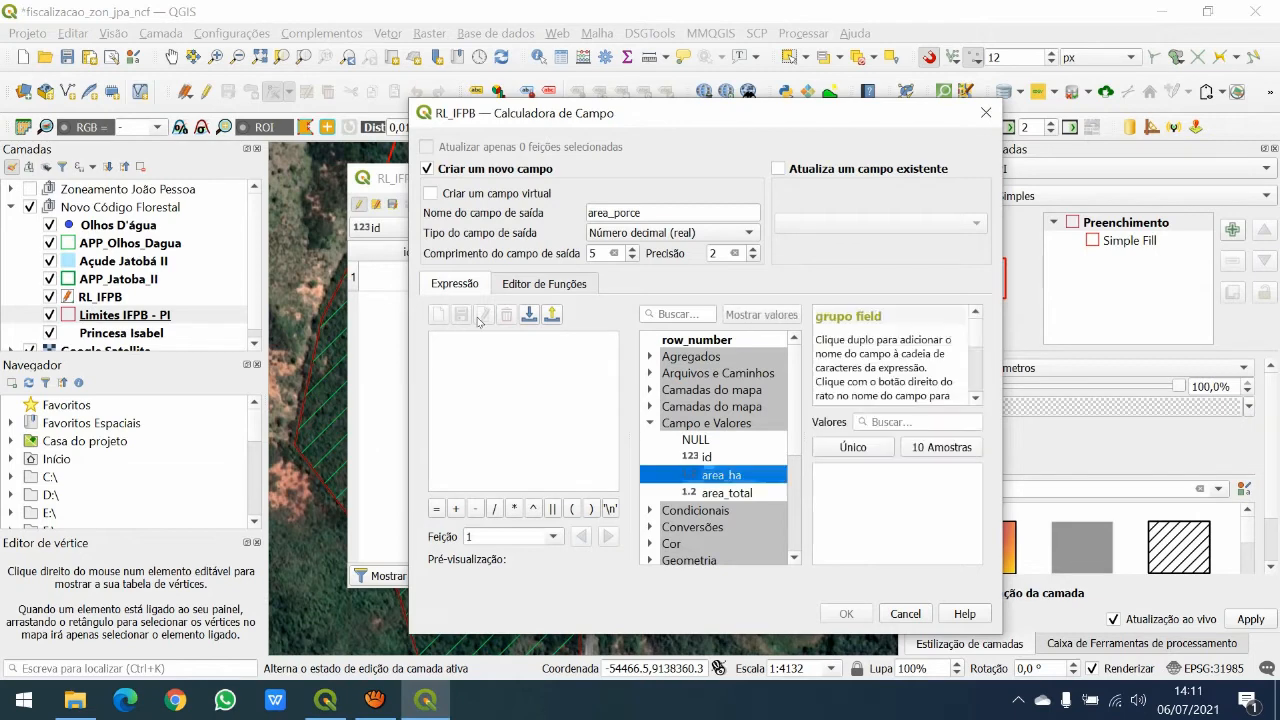
- Calculate the area_porce field with the expression "area_ha" / "area_total" *100
double_click(721, 475)
type("/")
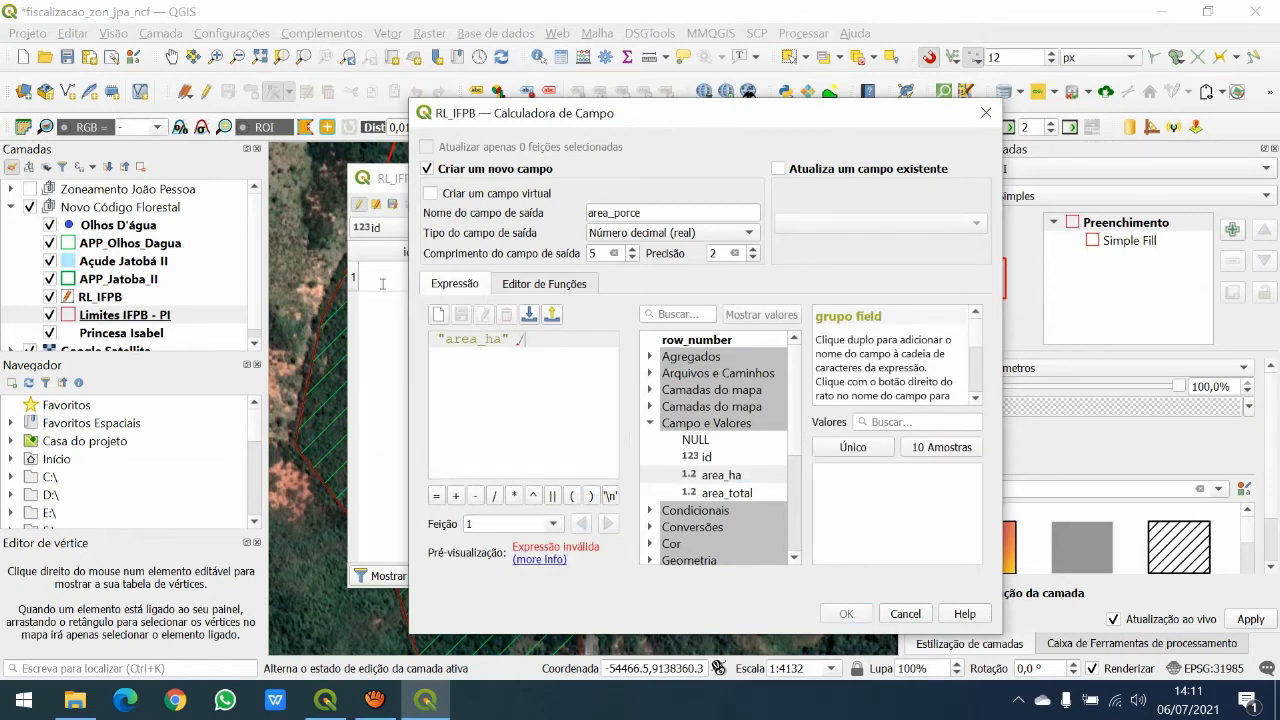
double_click(727, 493)
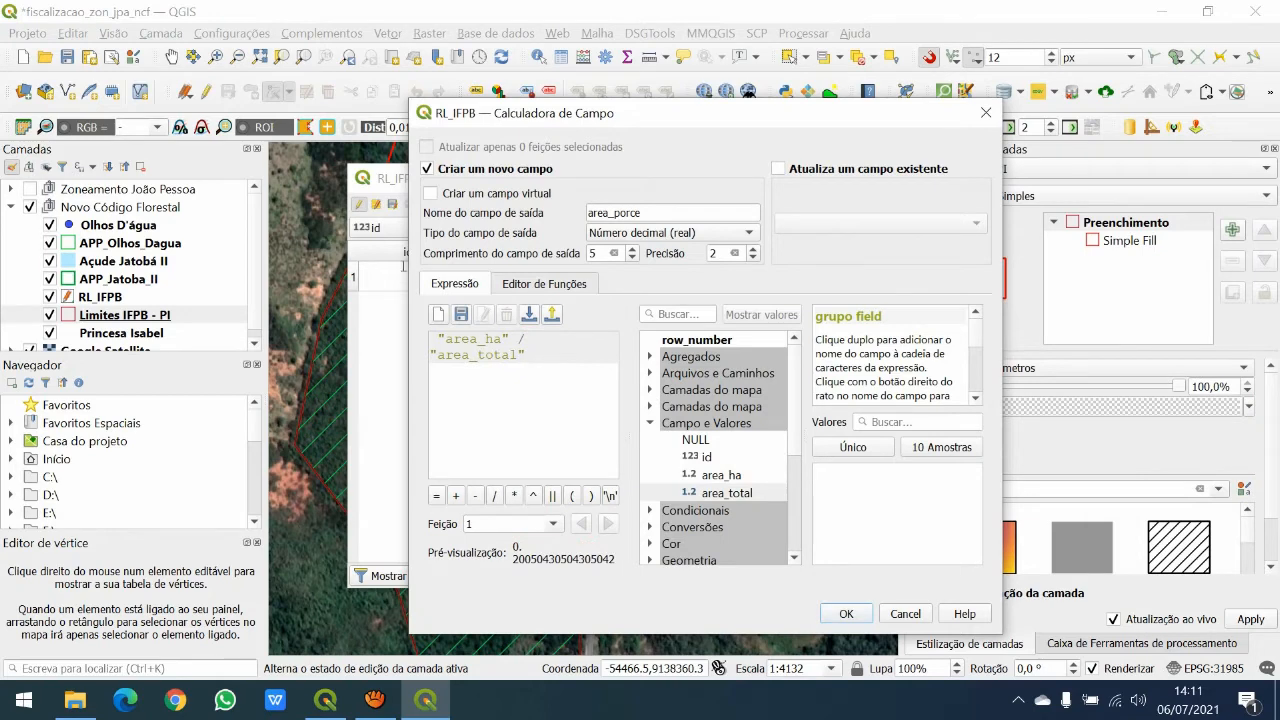
type("*1000")
key("BackSpace")
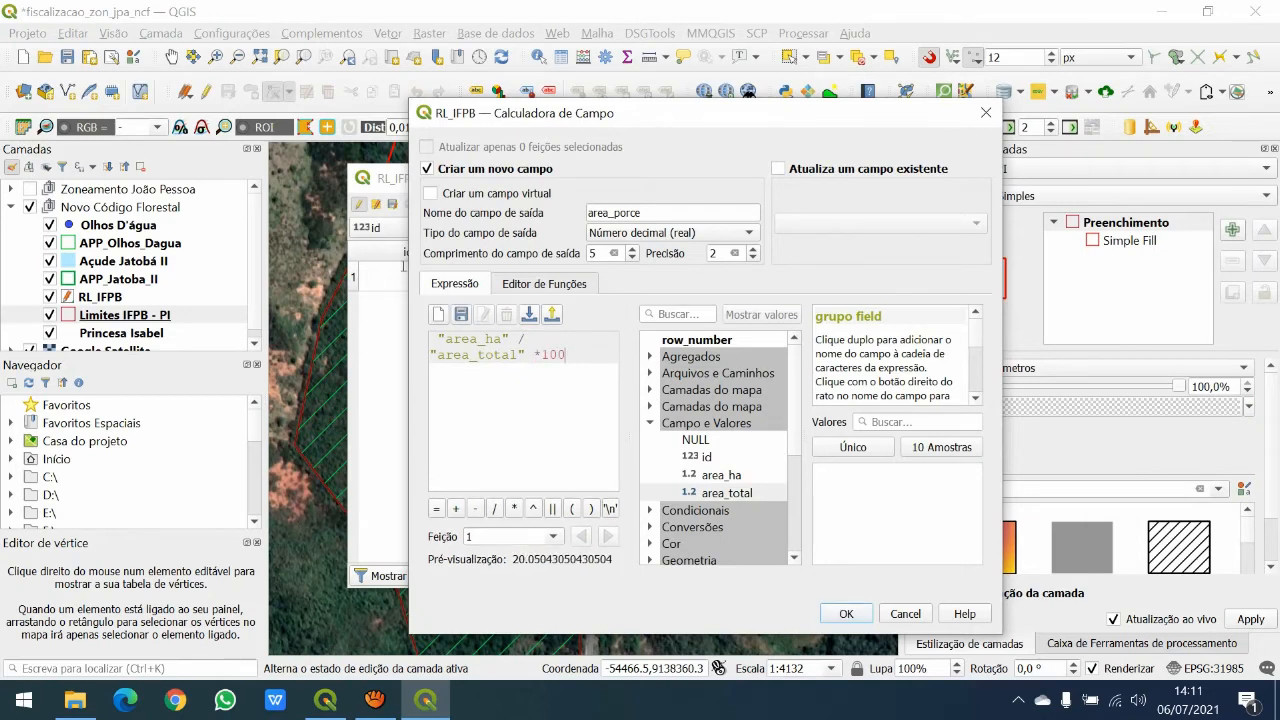
left_click(846, 613)
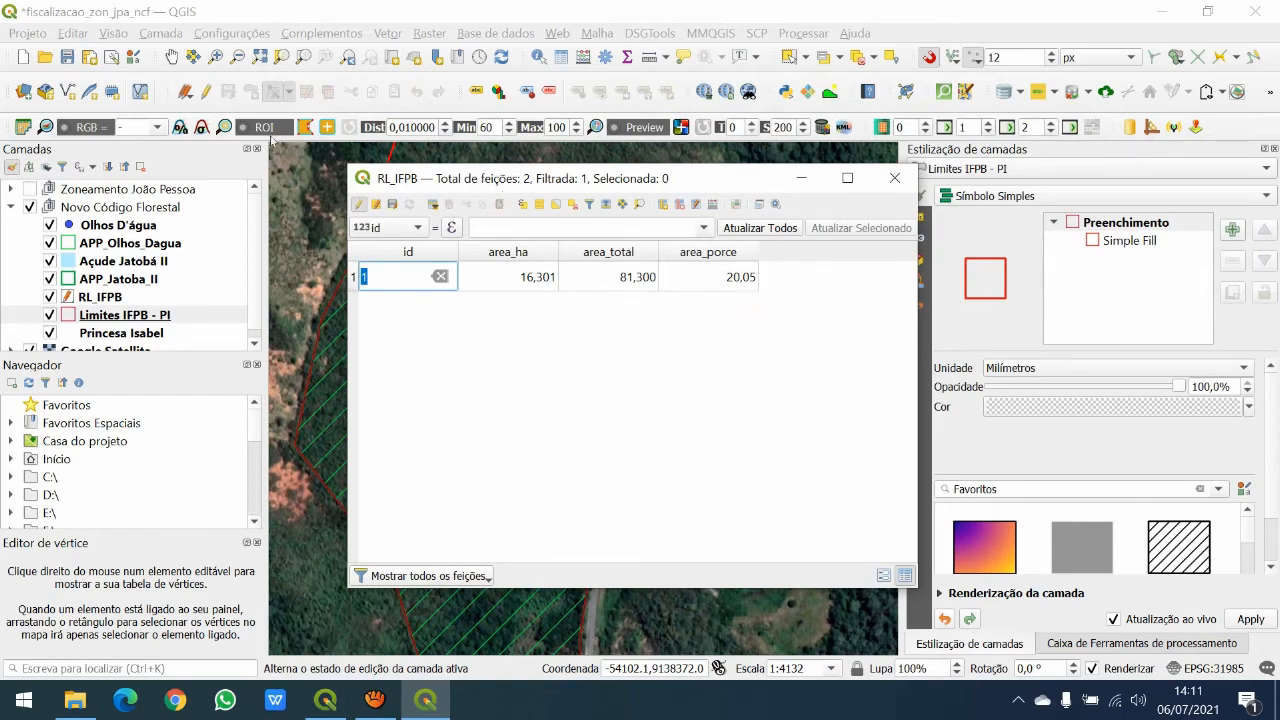
- Close the RL_IFPB attribute table and end the layer's editing session
left_click(894, 178)
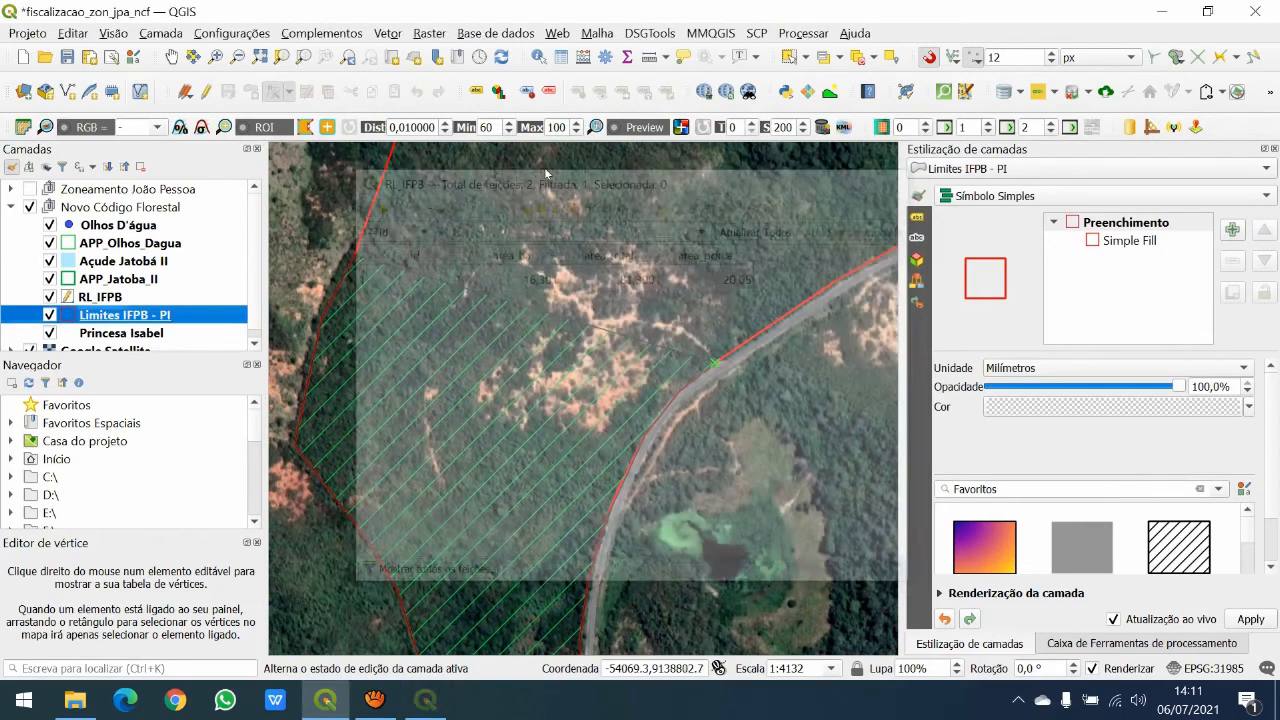
scroll(670, 376, "down", 1)
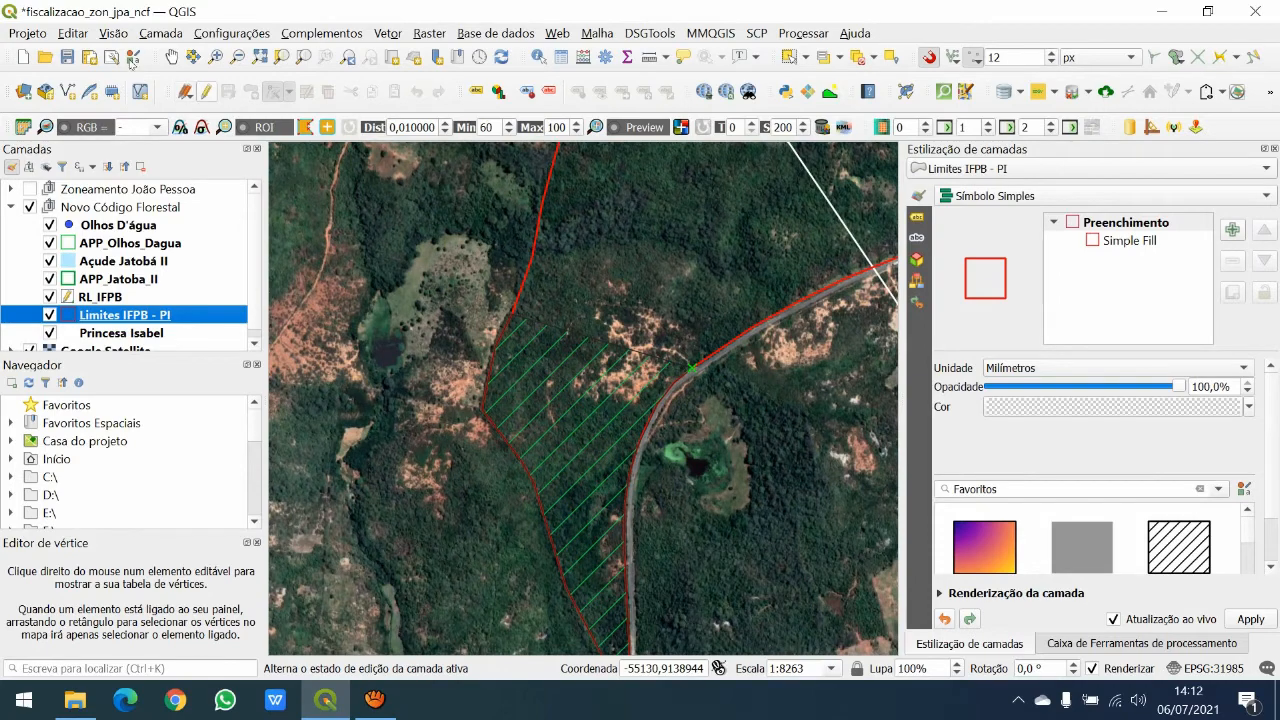
left_click(100, 297)
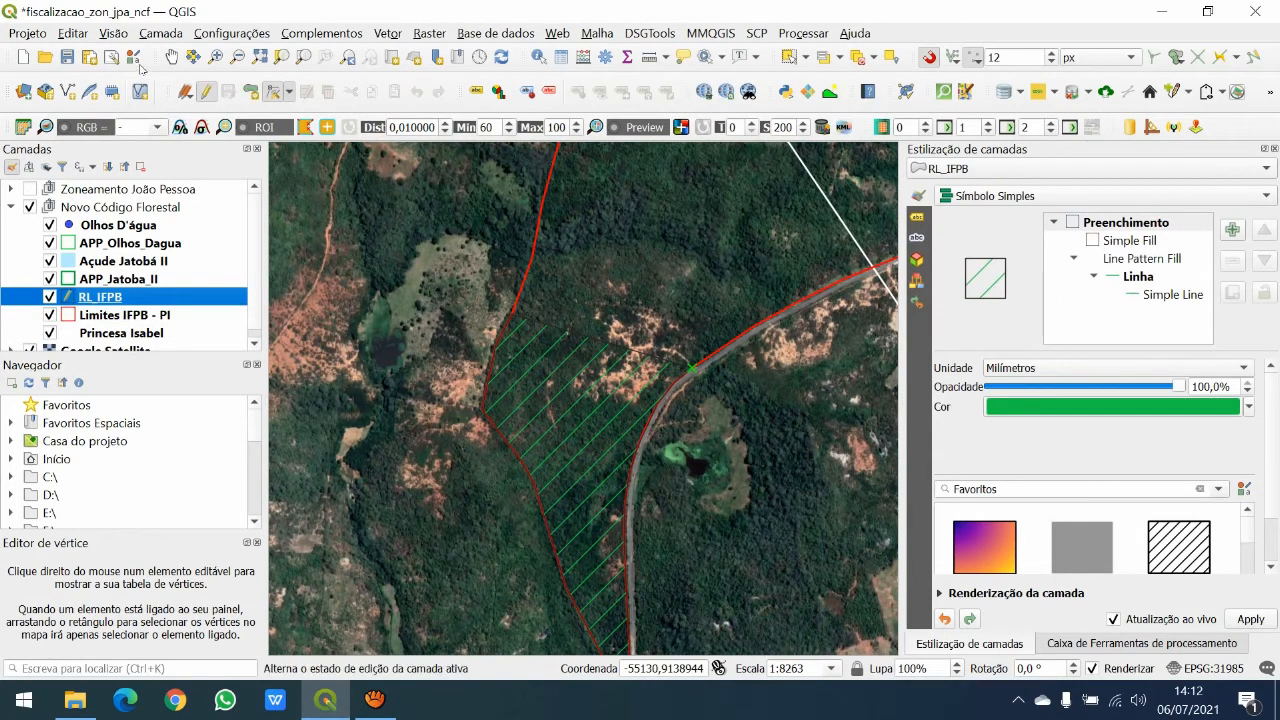
left_click(205, 91)
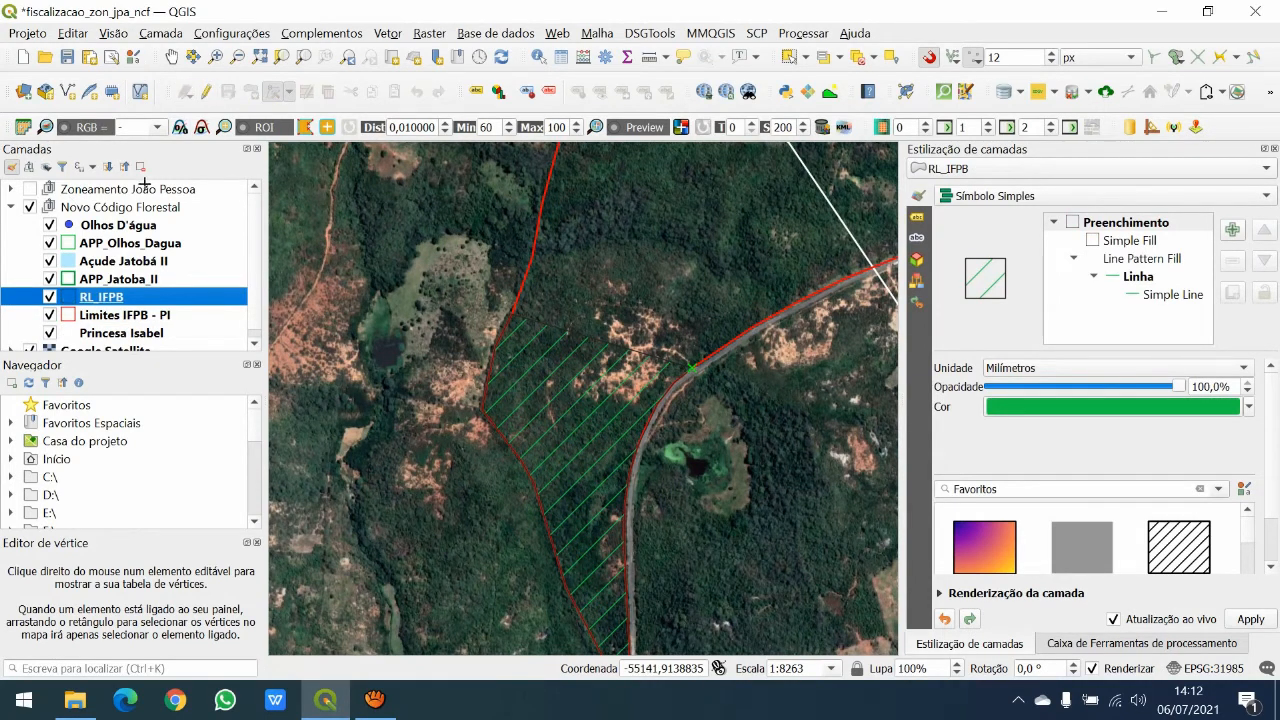
- Review the whole IFPB property on the map and zoom to the APP_Olhos_Dagua layer's extent
scroll(640, 357, "down", 1)
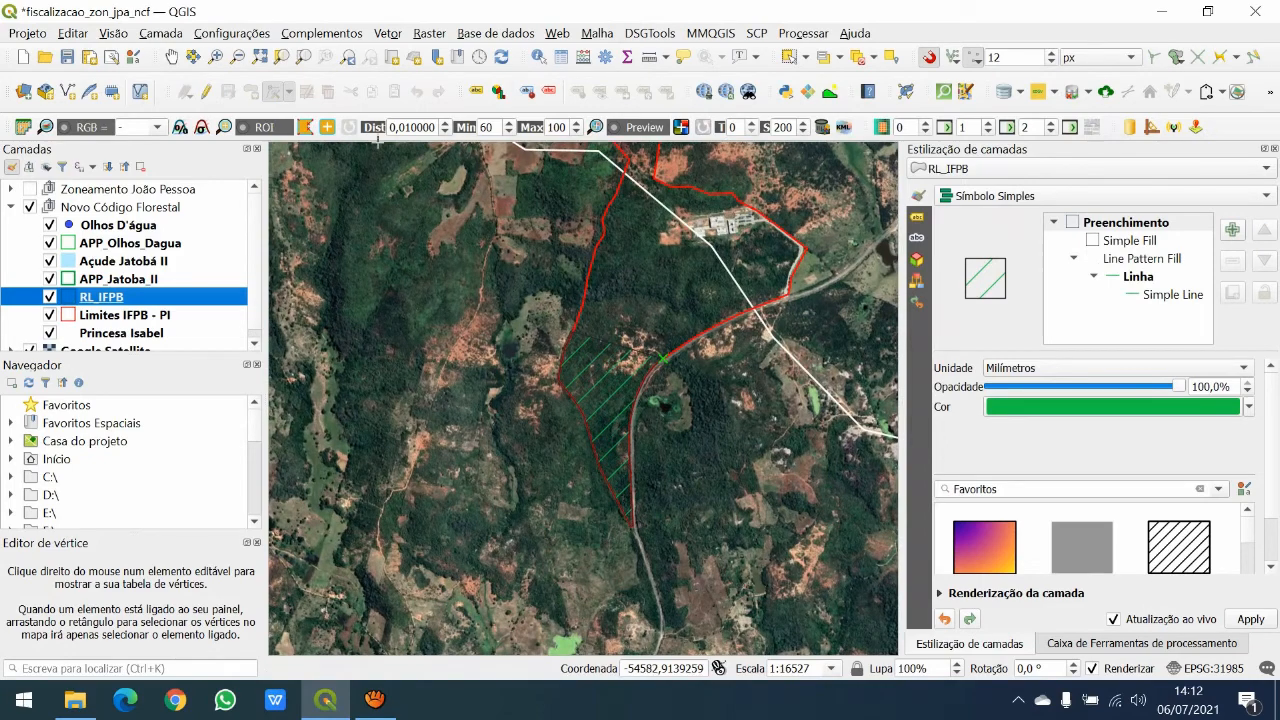
left_click(172, 56)
left_click_drag(416, 143, 301, 253)
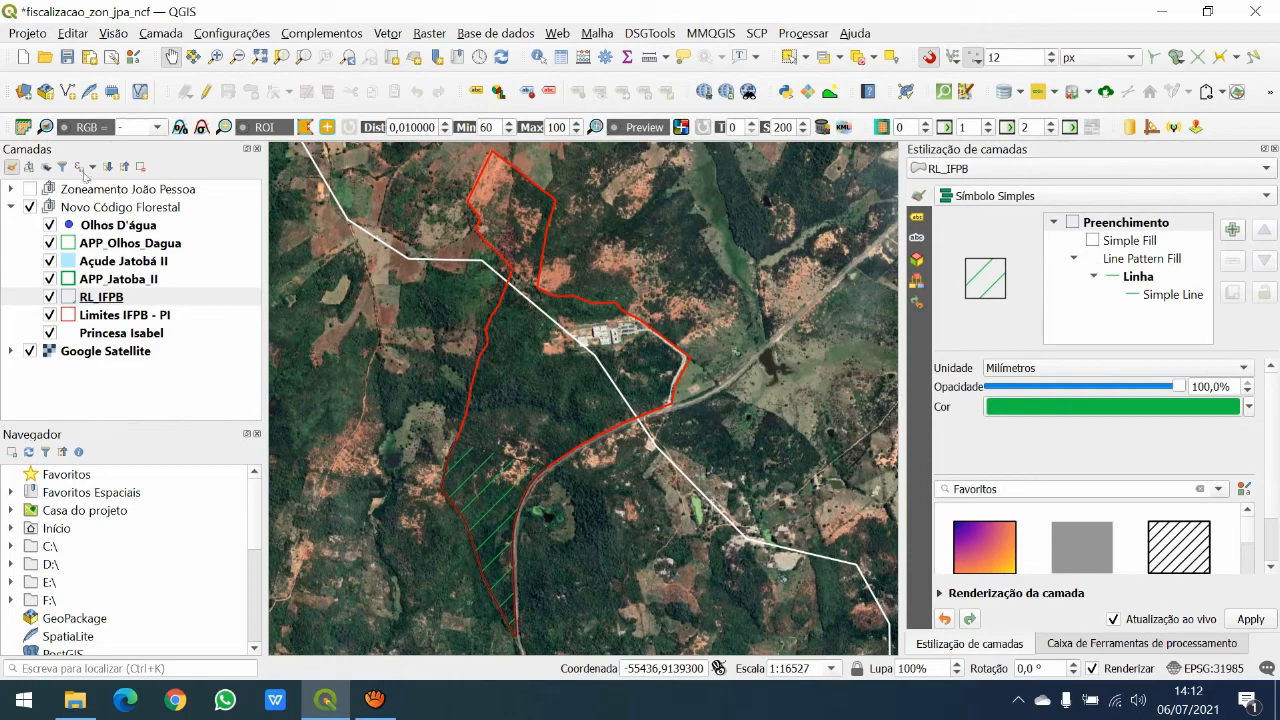
right_click(100, 243)
left_click(170, 246)
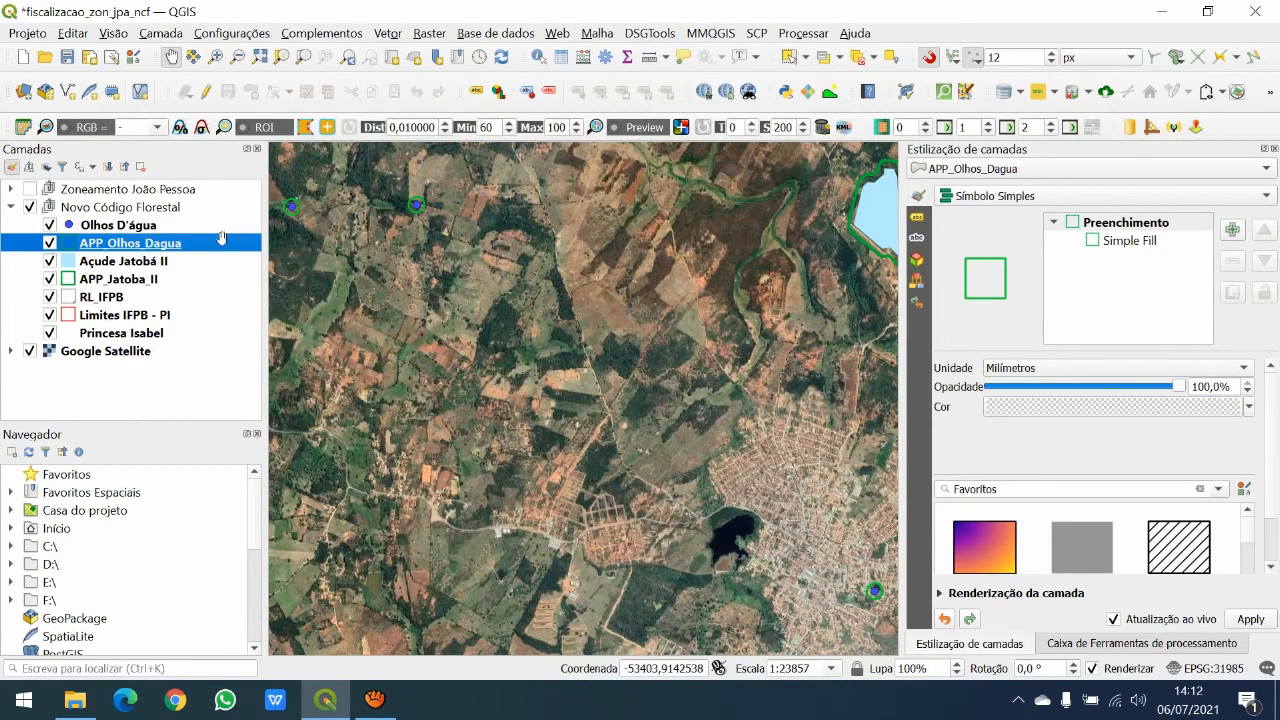
- Zoom to the APP_Jatoba_II layer's extent and collapse all groups in the layer tree
left_click(114, 280)
right_click(99, 279)
left_click(165, 284)
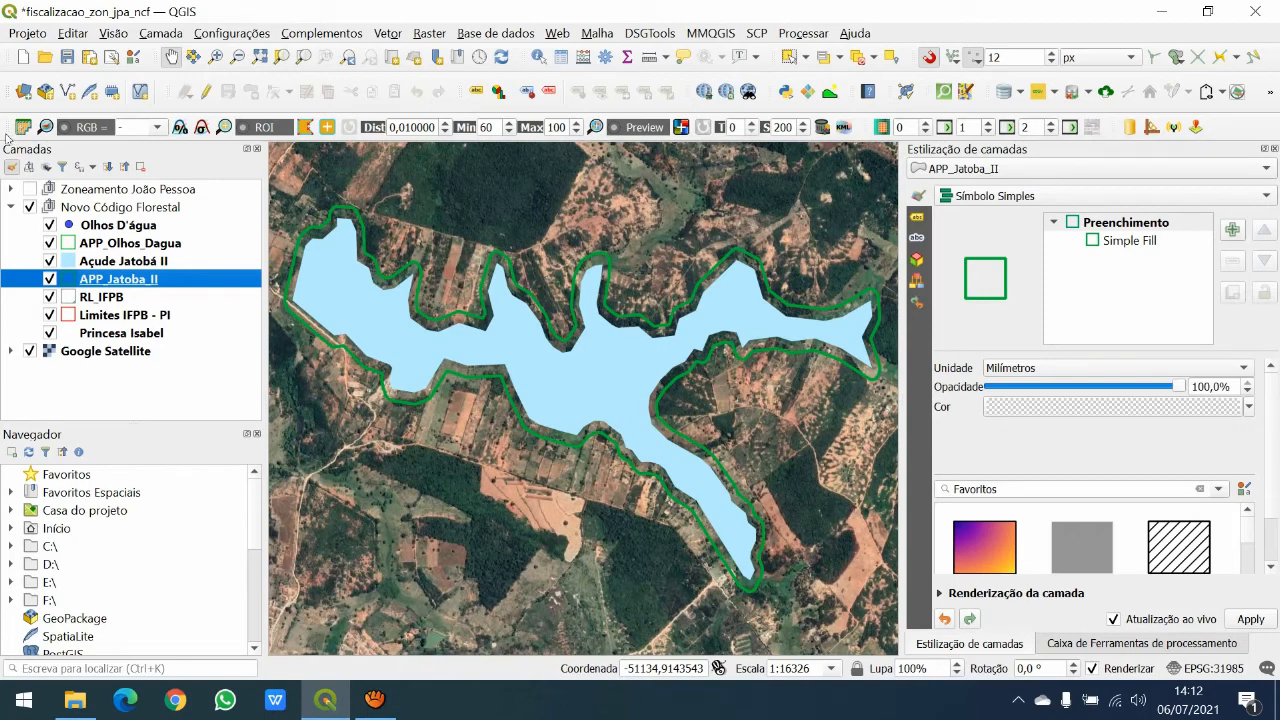
left_click(124, 169)
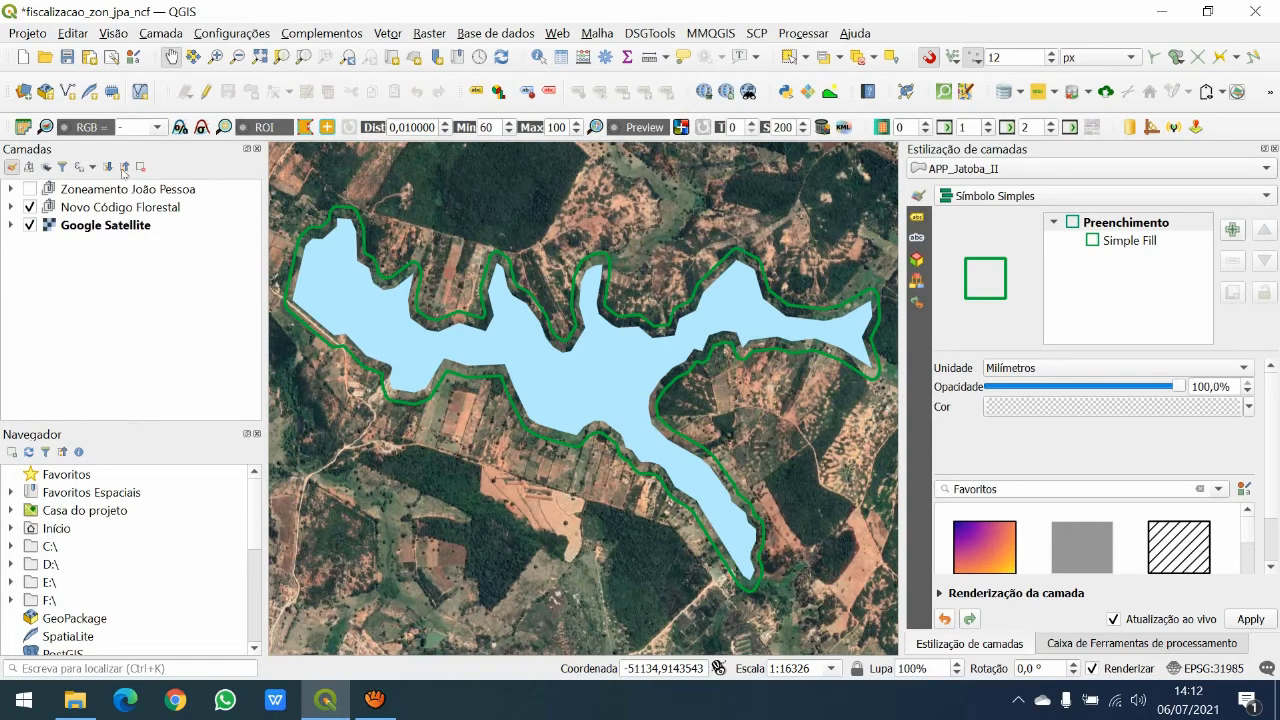